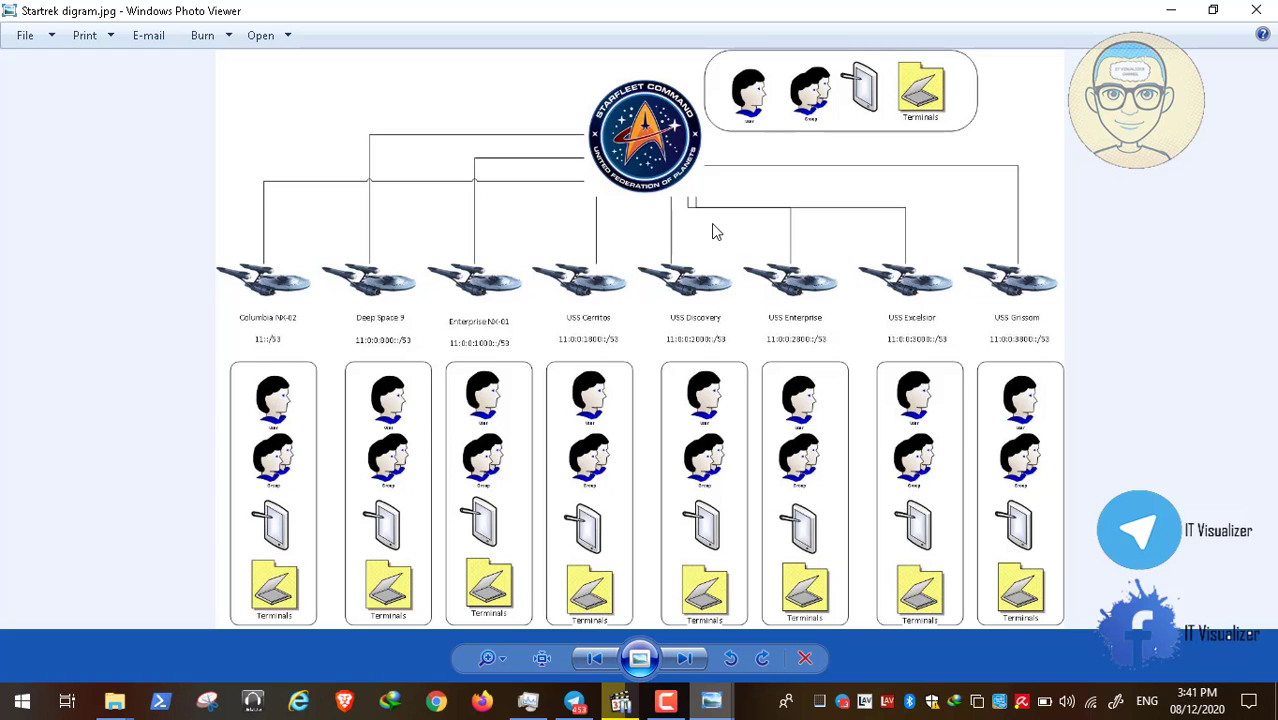
- Minimize the starship network diagram and switch to the recorded Group Policy Management session, pausing it at the Advance Users Group Policy
{"action": "left_click", "coordinate": [1168, 10]}
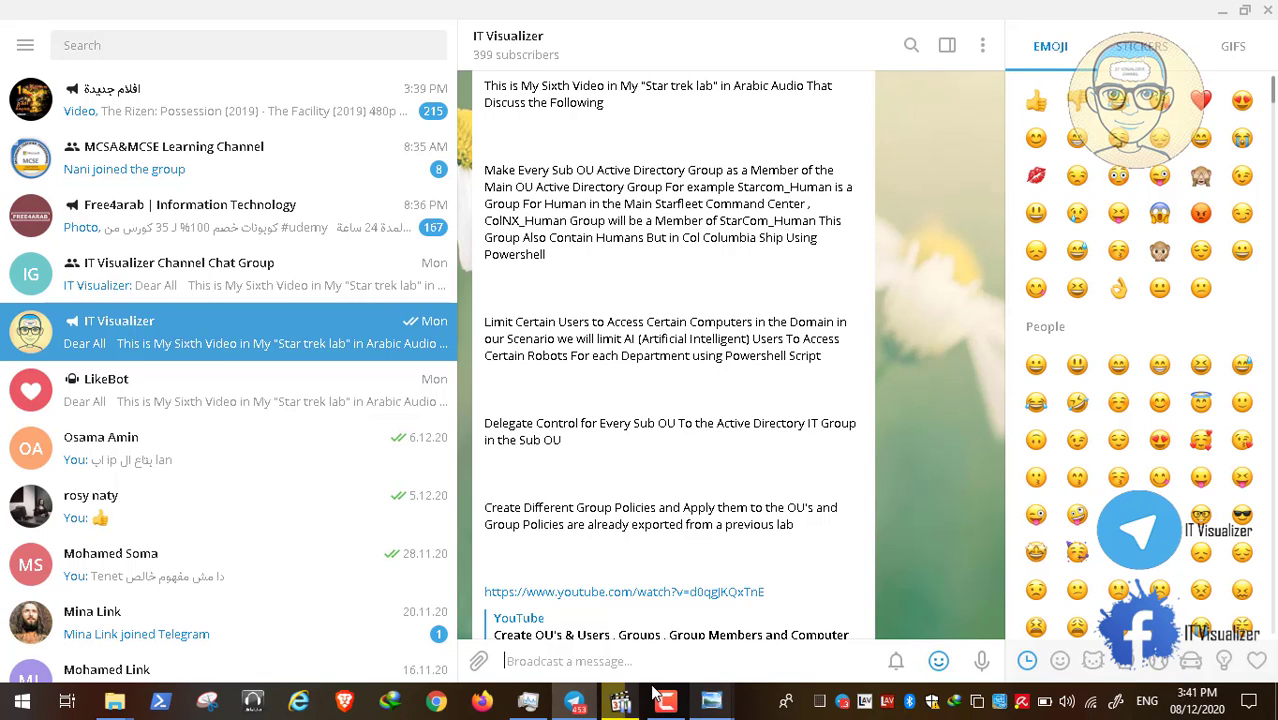
{"action": "left_click", "coordinate": [621, 700]}
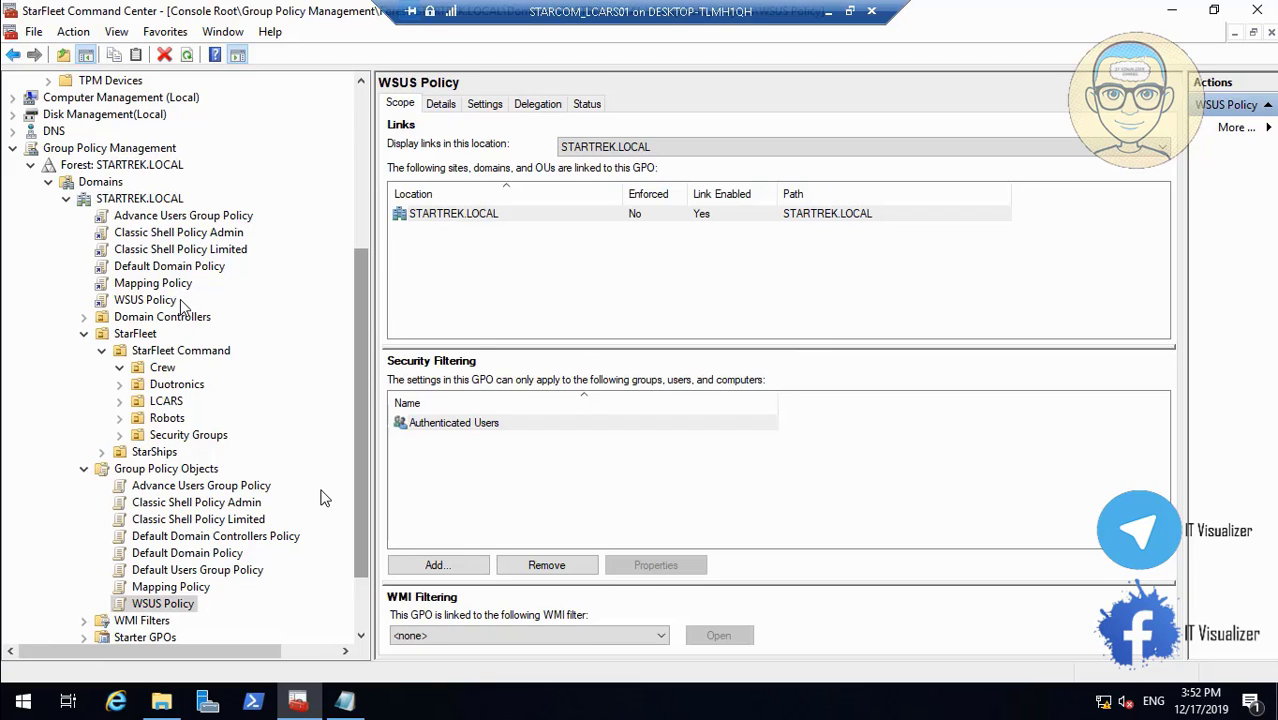
{"action": "mouse_move", "coordinate": [14, 684]}
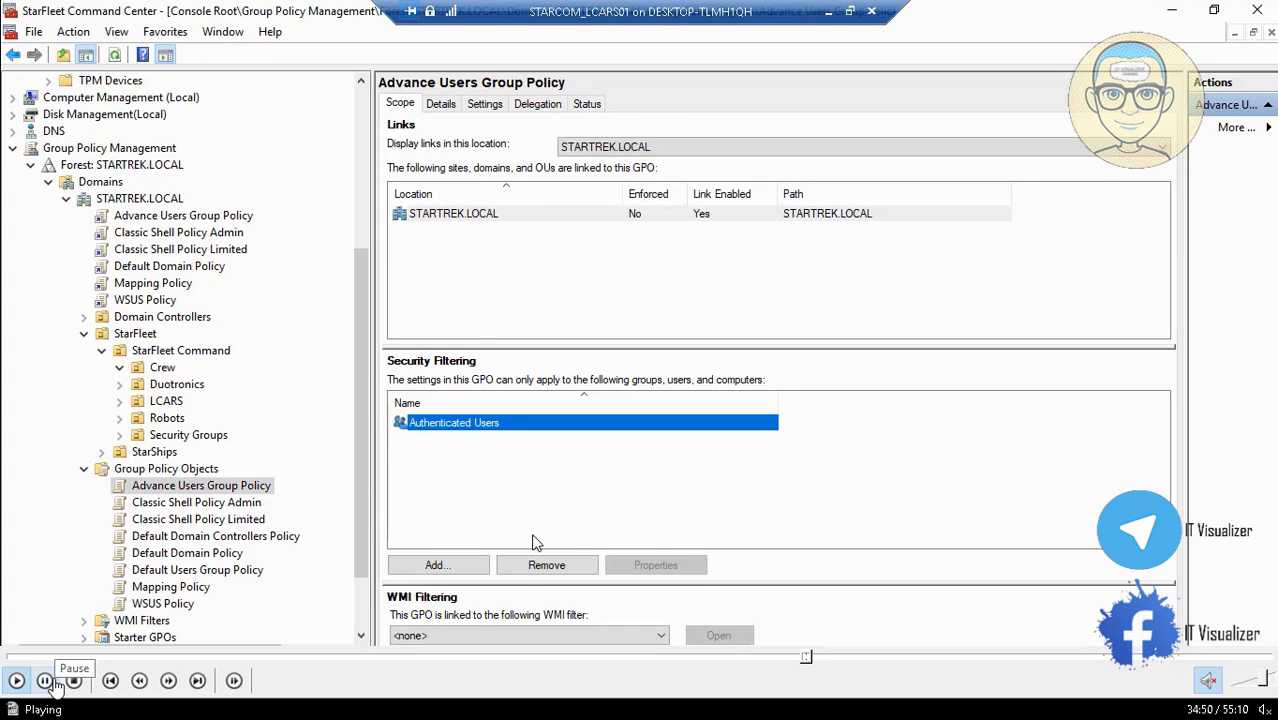
{"action": "left_click", "coordinate": [45, 680]}
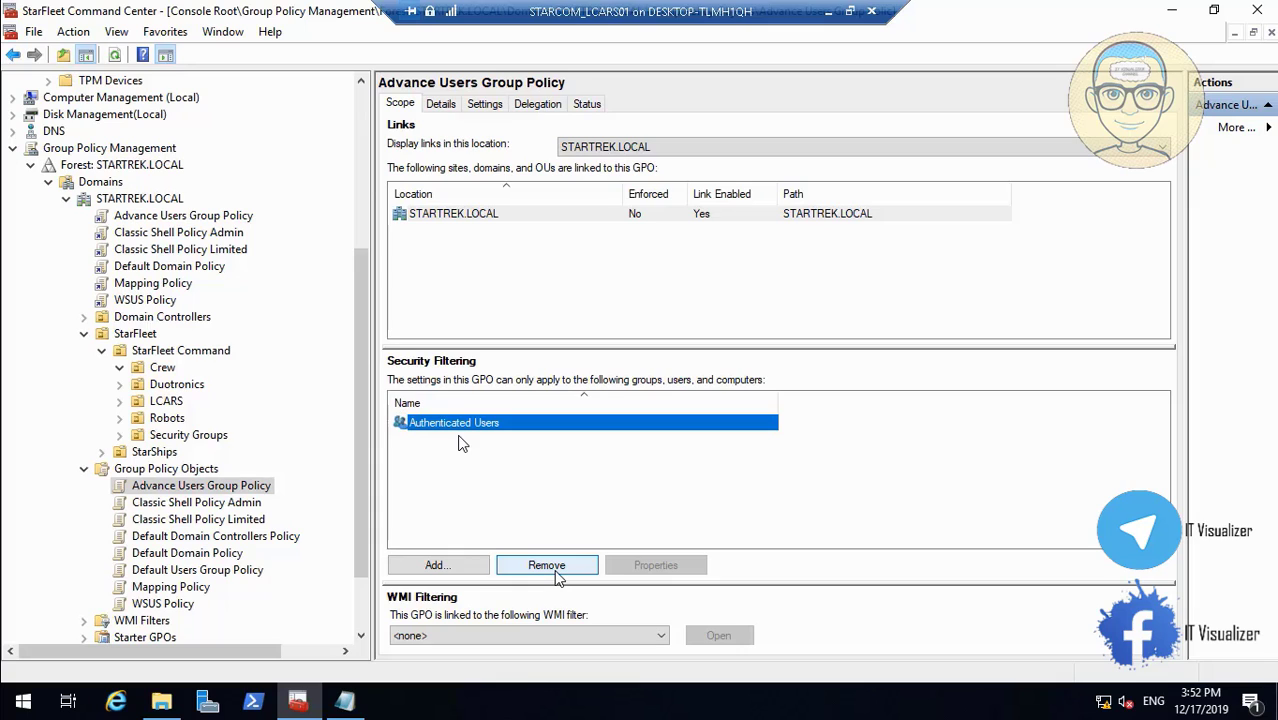
{"action": "mouse_move", "coordinate": [16, 702]}
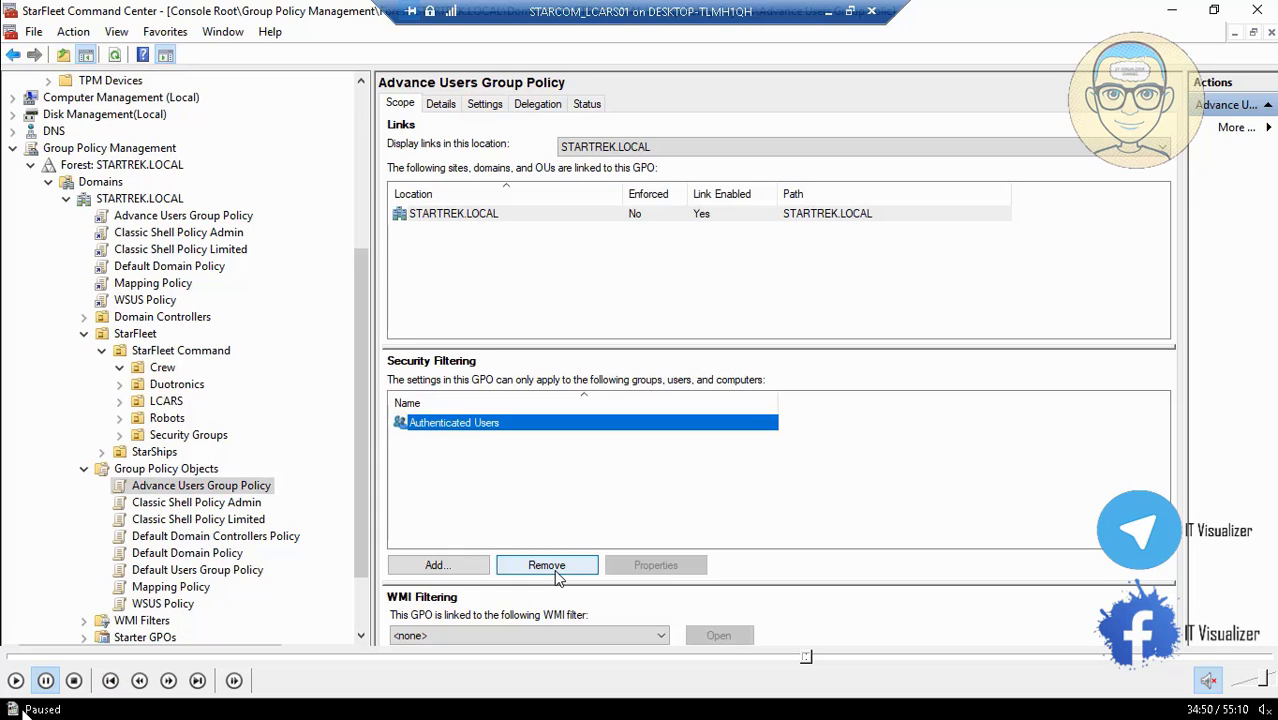
- Remove Authenticated Users from the security filtering of the Advance Users Group Policy, accepting both confirmations
{"action": "left_click", "coordinate": [551, 568]}
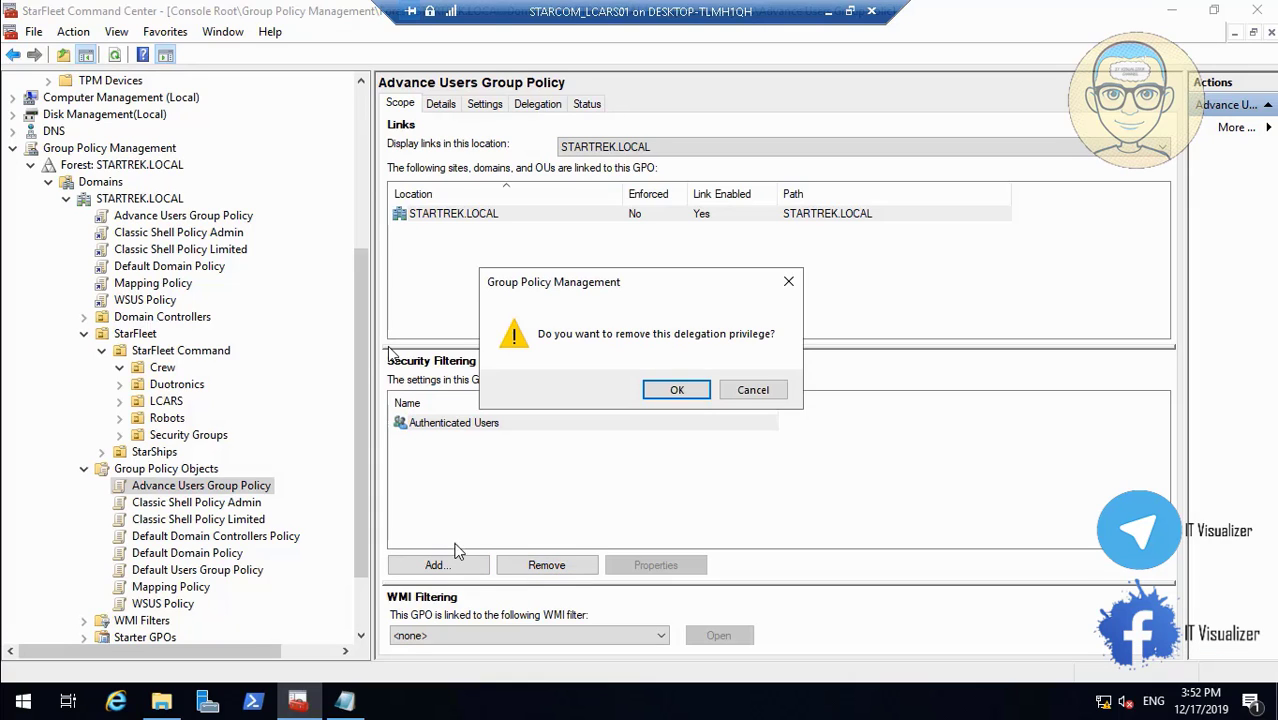
{"action": "left_click", "coordinate": [677, 390]}
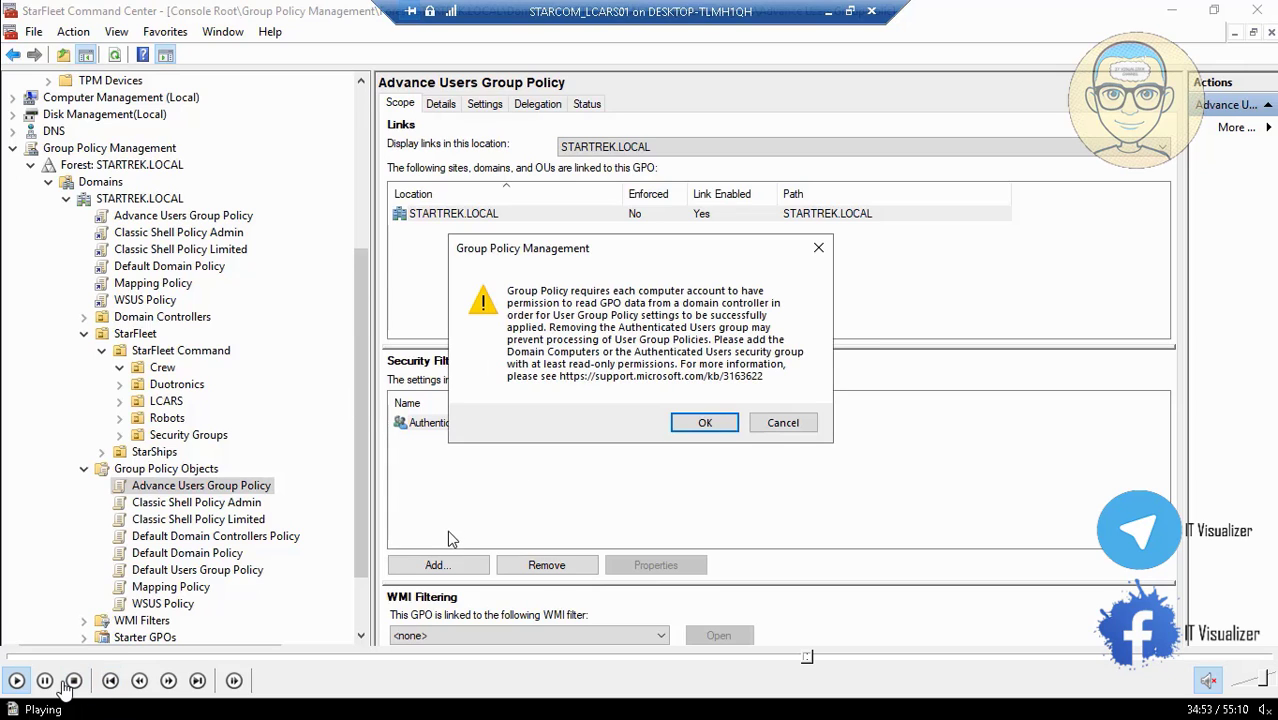
{"action": "left_click", "coordinate": [45, 681]}
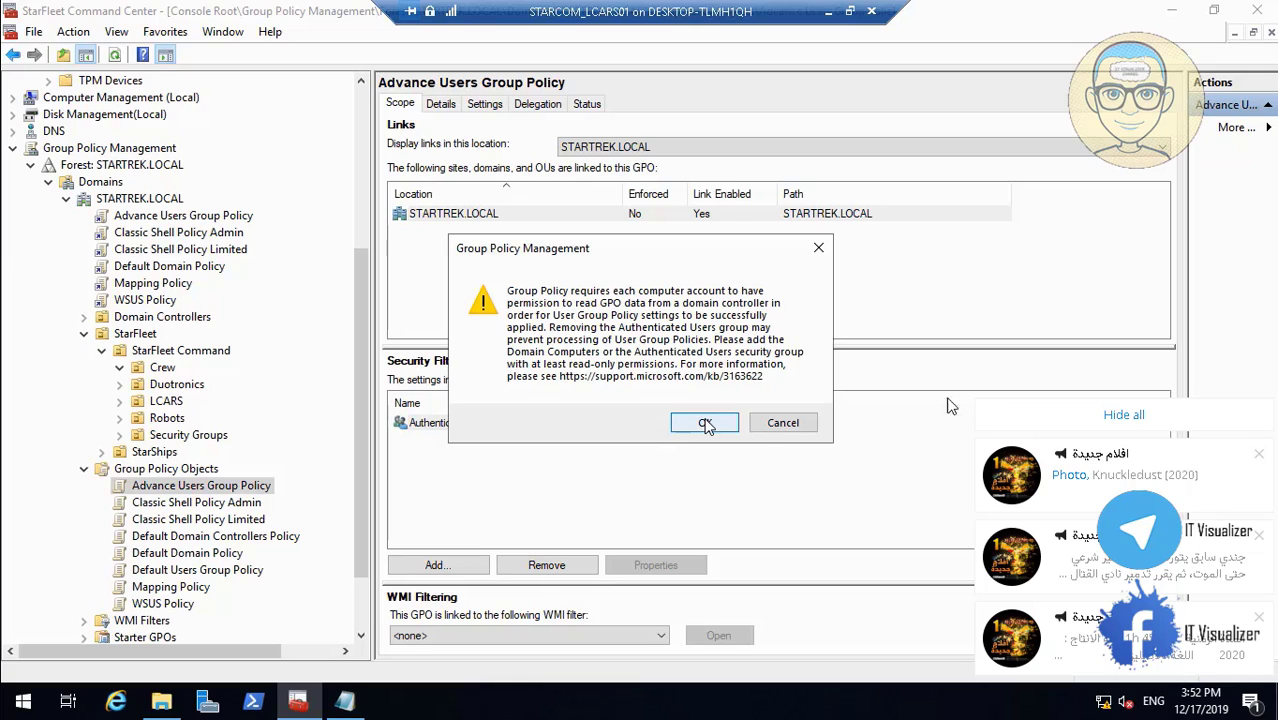
{"action": "left_click", "coordinate": [1118, 414]}
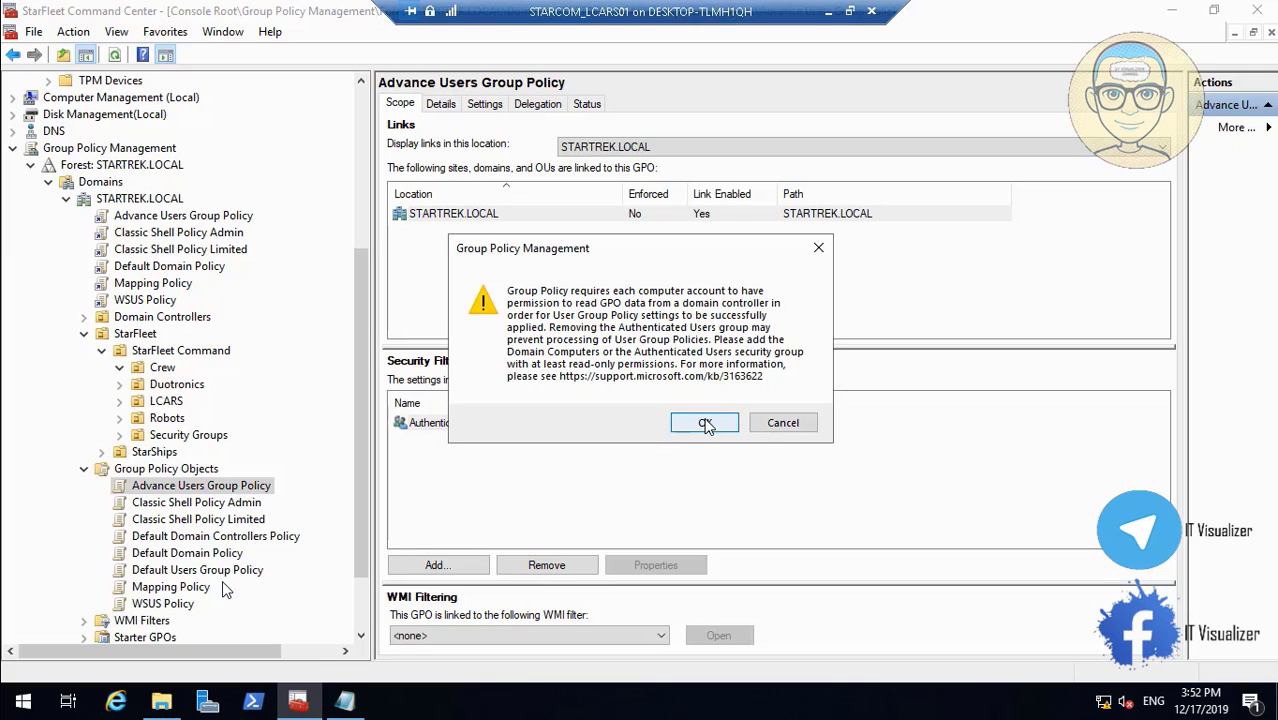
{"action": "mouse_move", "coordinate": [231, 585]}
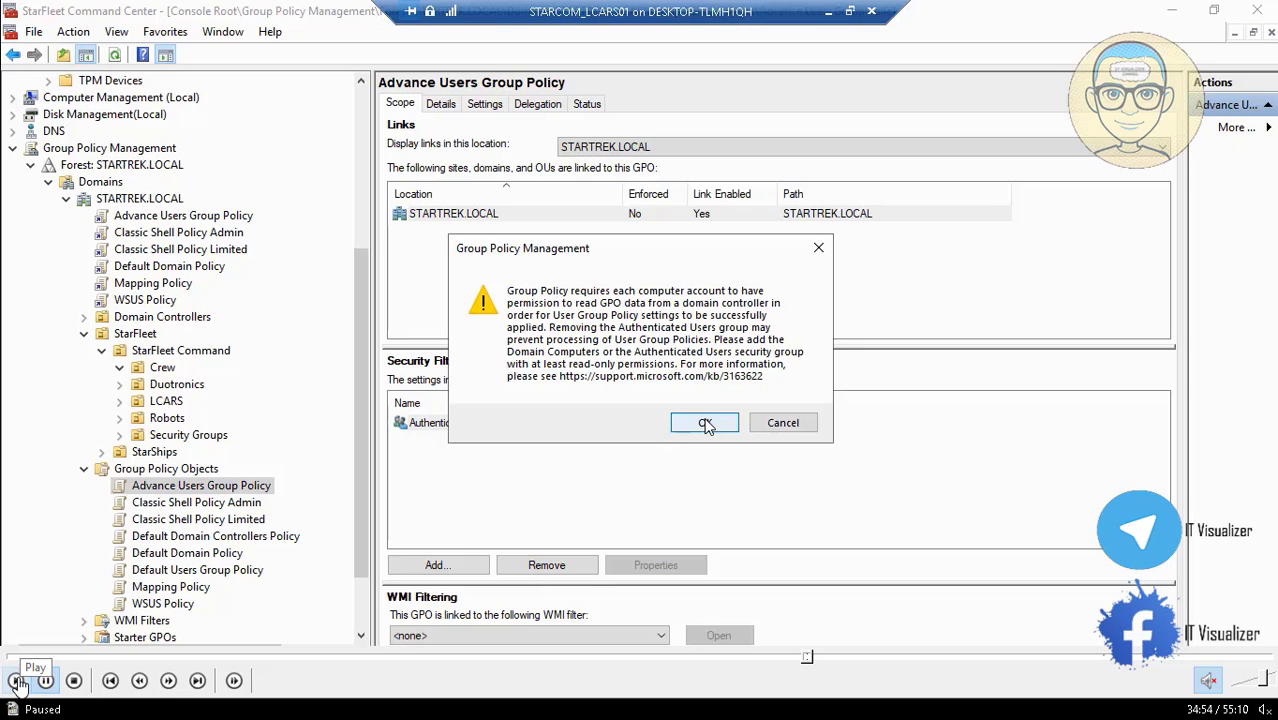
{"action": "left_click", "coordinate": [705, 423]}
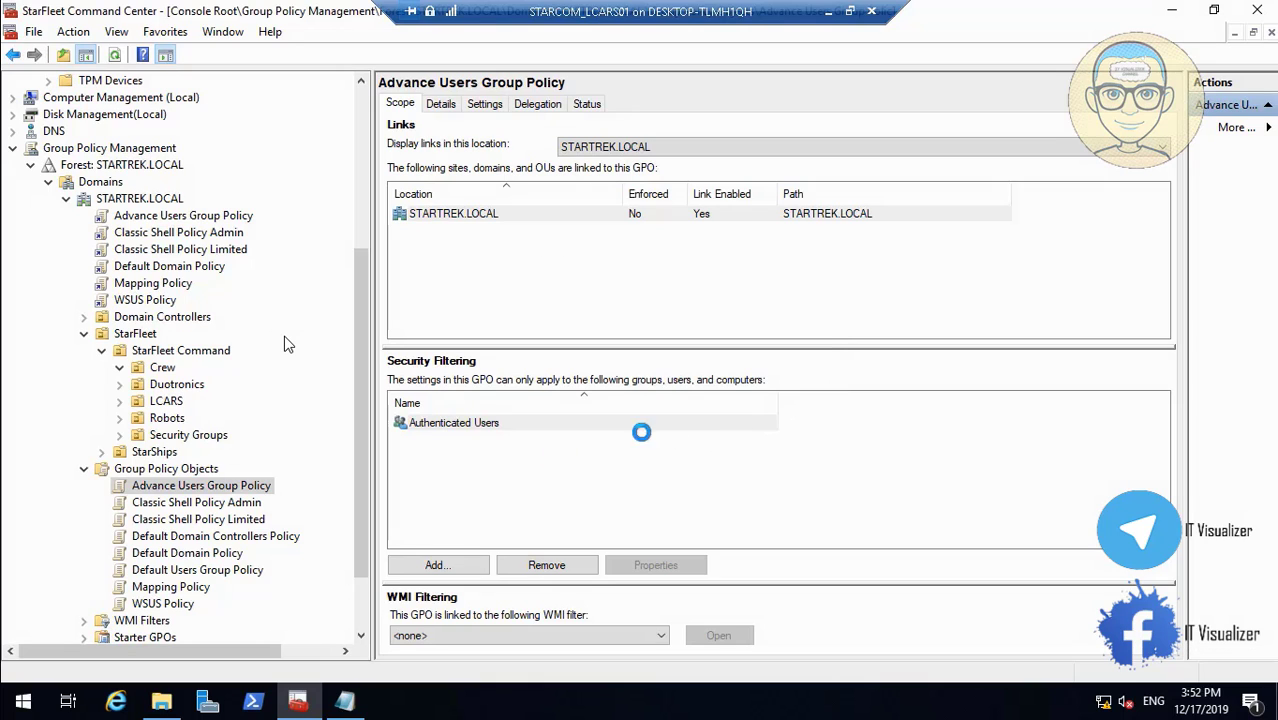
- Look up groups matching Starcom and add STARCOM_HighLevel_Users to the security filtering of the Advance Users Group Policy
{"action": "left_click", "coordinate": [456, 567]}
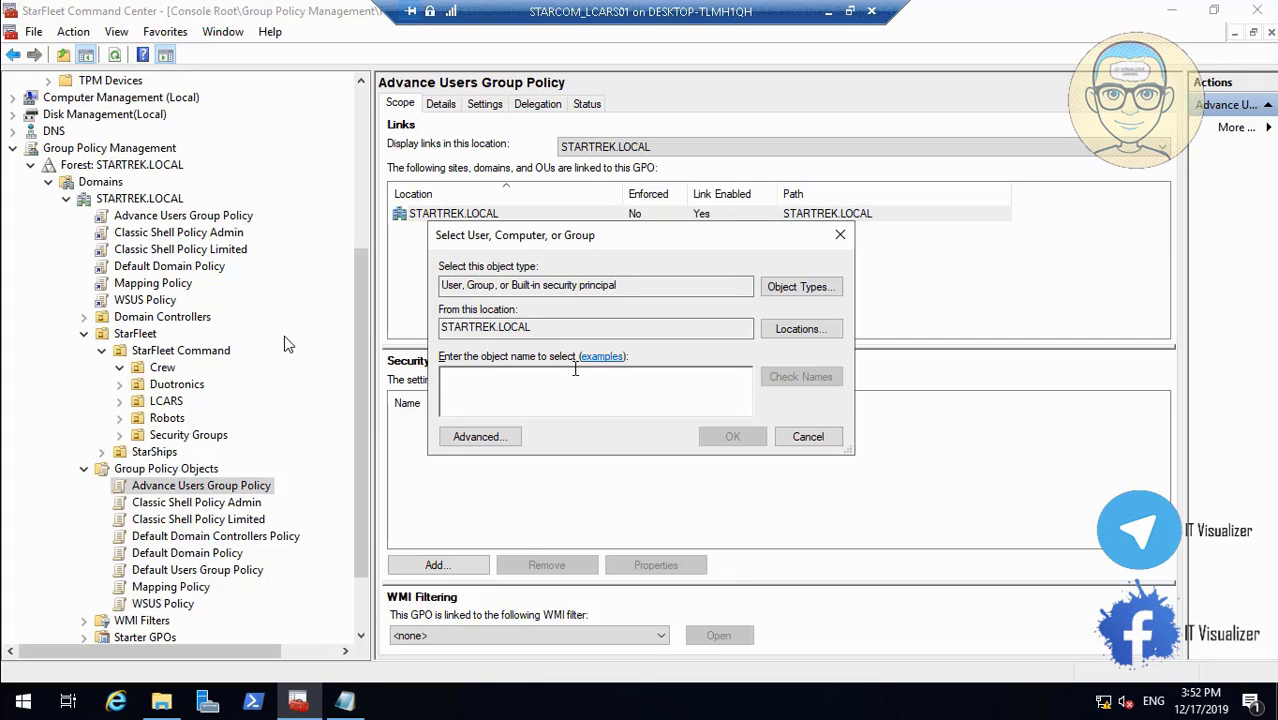
{"action": "type", "text": "Starcom"}
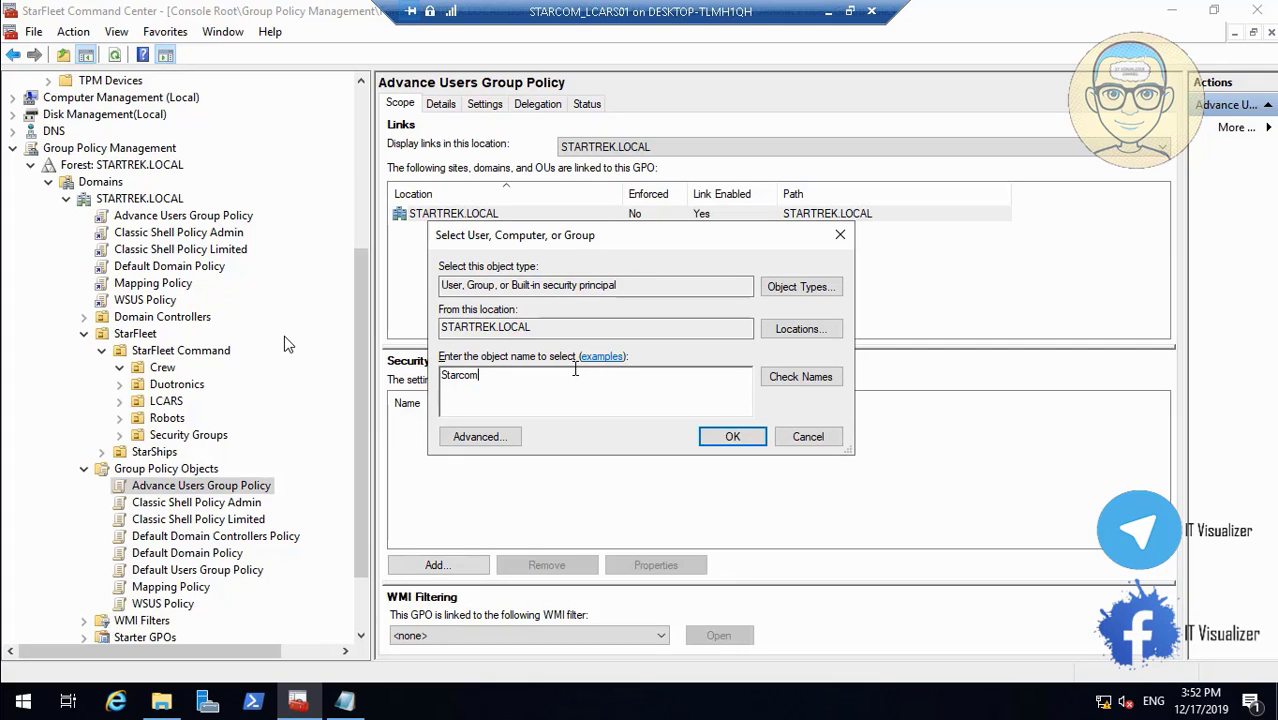
{"action": "left_click", "coordinate": [791, 379]}
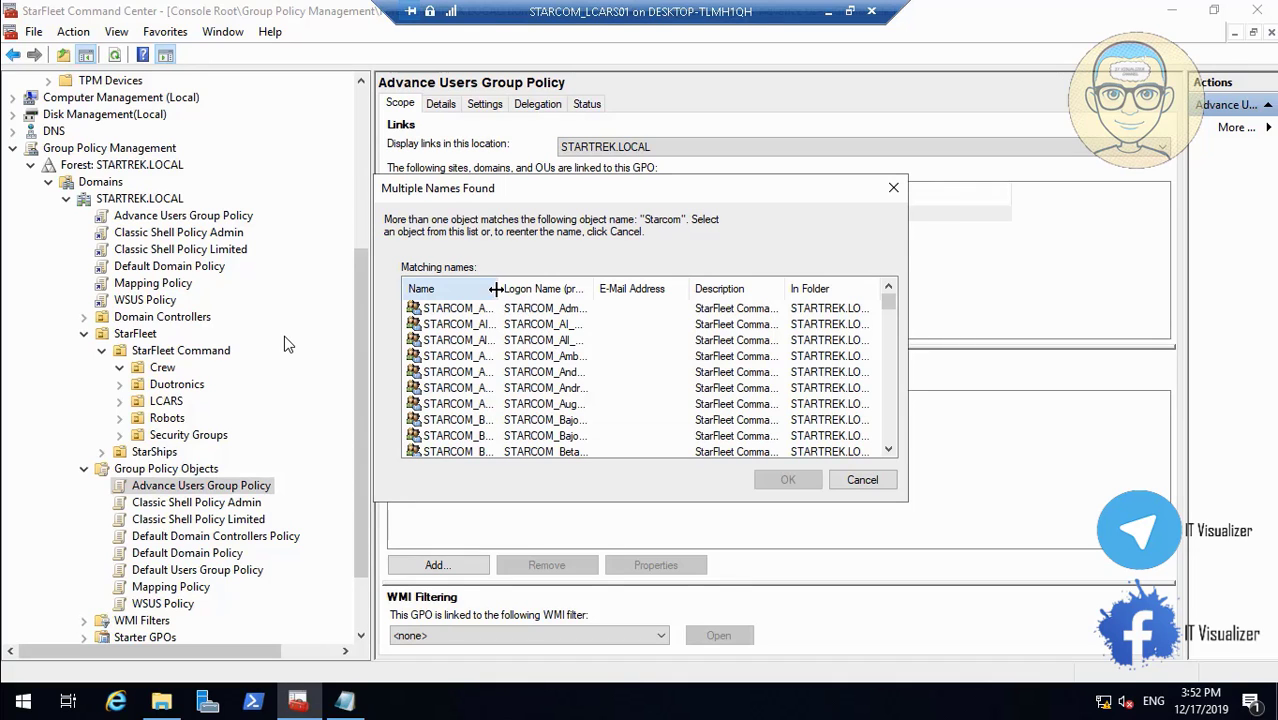
{"action": "left_click_drag", "start_coordinate": [495, 288], "coordinate": [607, 288]}
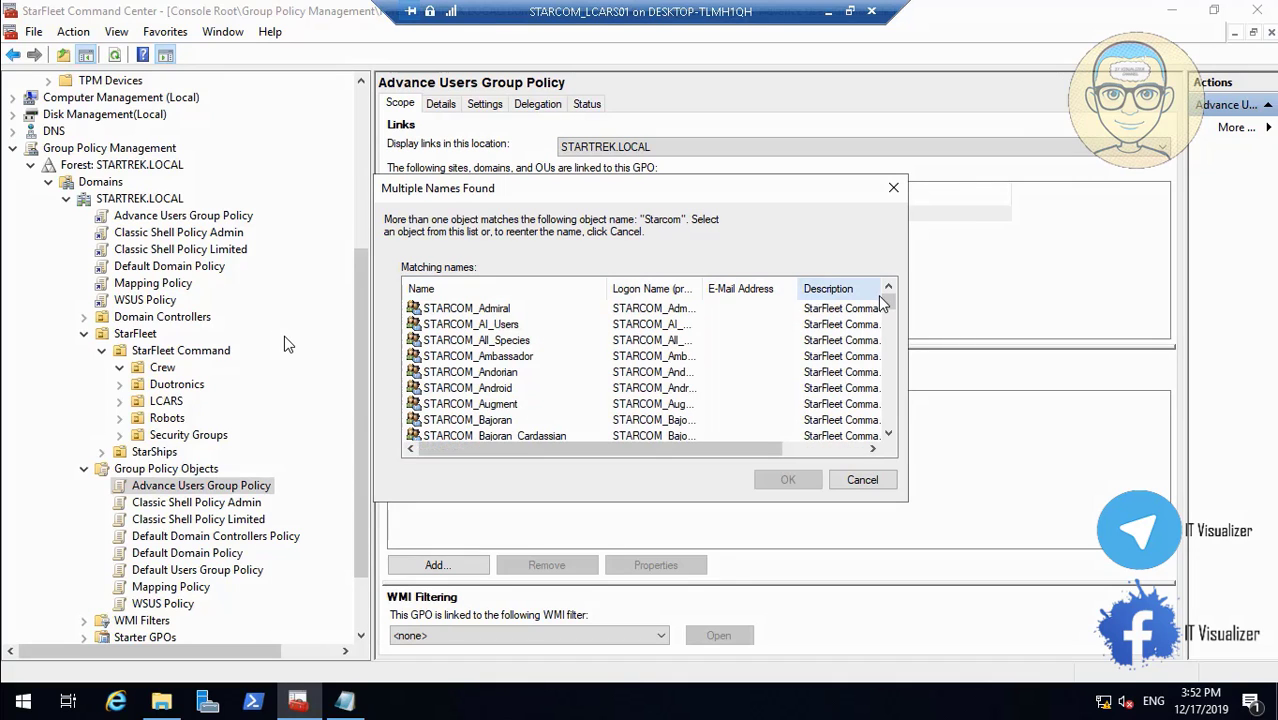
{"action": "left_click_drag", "start_coordinate": [890, 306], "coordinate": [899, 362]}
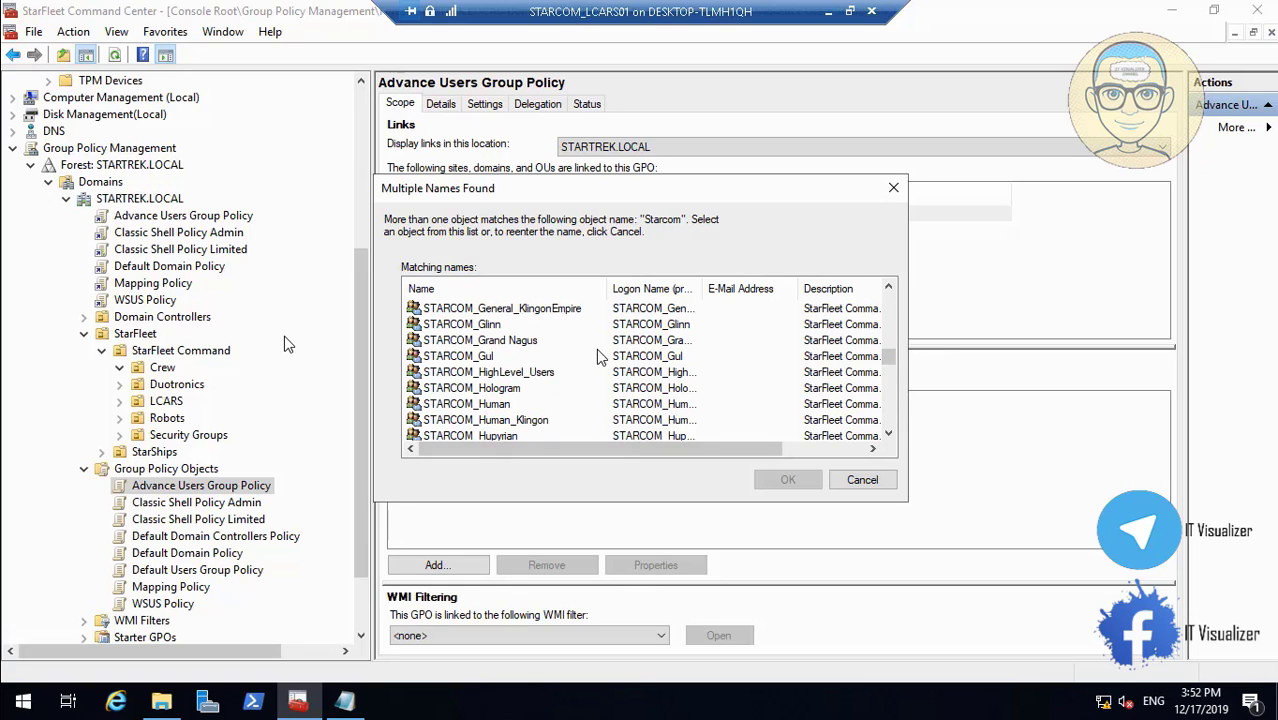
{"action": "left_click", "coordinate": [538, 375]}
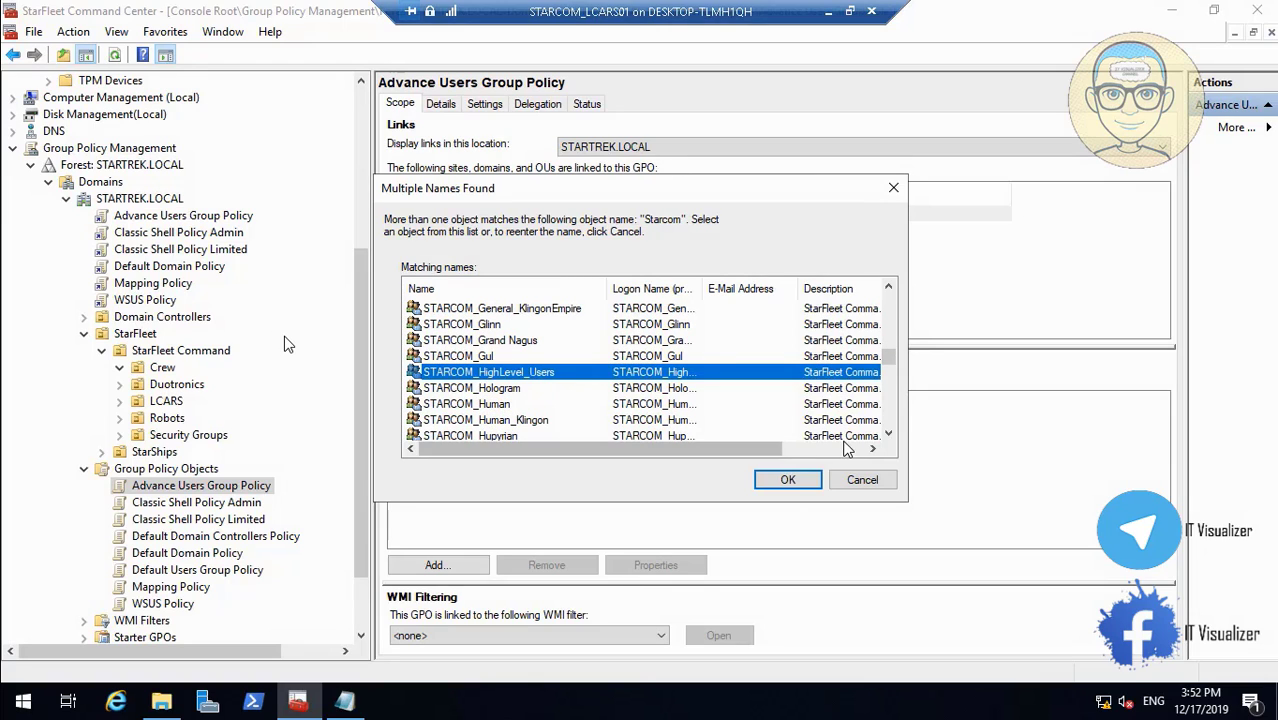
{"action": "left_click", "coordinate": [888, 436]}
{"action": "left_click", "coordinate": [888, 436]}
{"action": "left_click", "coordinate": [888, 436]}
{"action": "left_click", "coordinate": [888, 436]}
{"action": "left_click", "coordinate": [888, 436]}
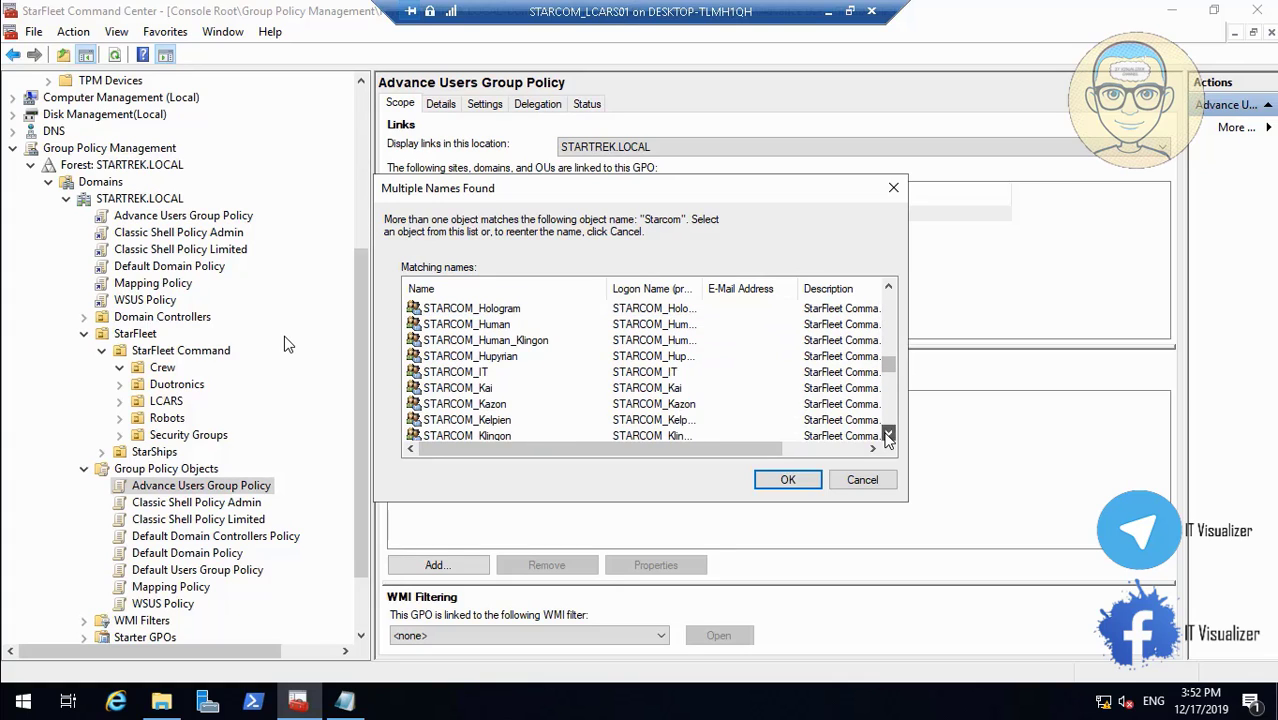
{"action": "left_click", "coordinate": [888, 436]}
{"action": "left_click", "coordinate": [888, 436]}
{"action": "left_click", "coordinate": [789, 479]}
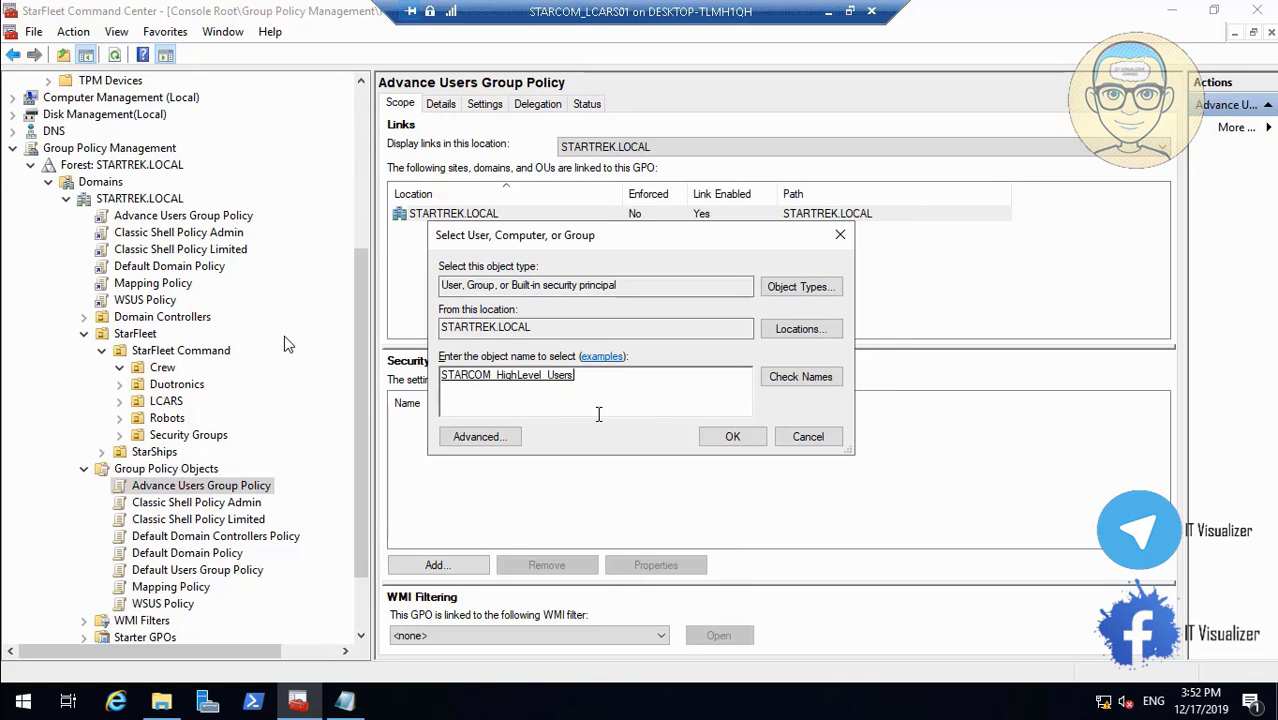
{"action": "left_click", "coordinate": [732, 437]}
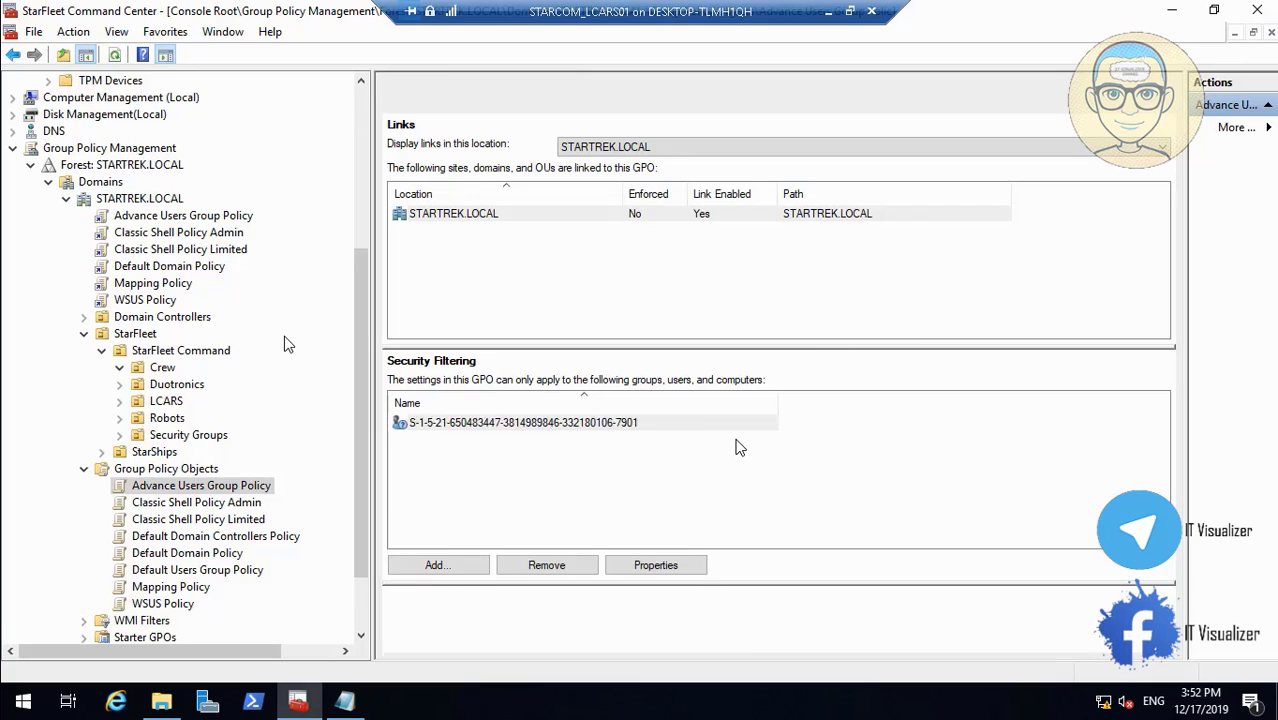
- Delegate Read permission on the Advance Users Group Policy to the Domain Computers group
{"action": "left_click", "coordinate": [538, 104]}
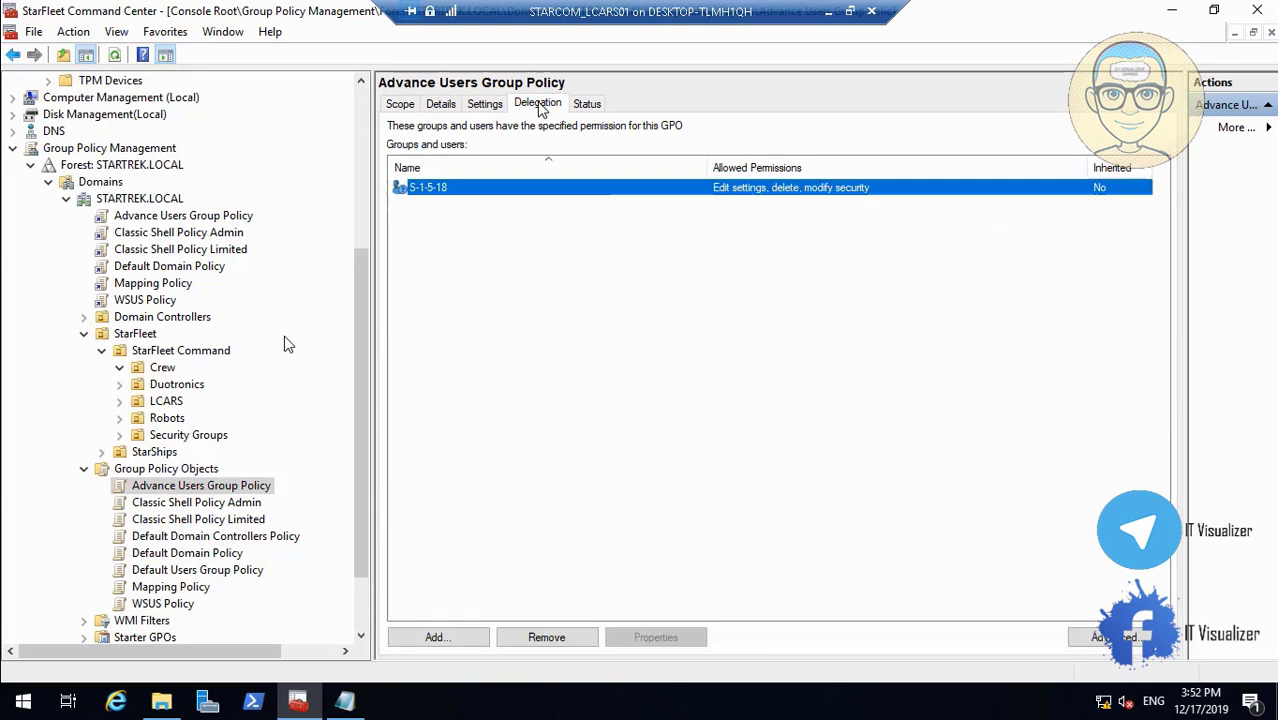
{"action": "left_click", "coordinate": [458, 639]}
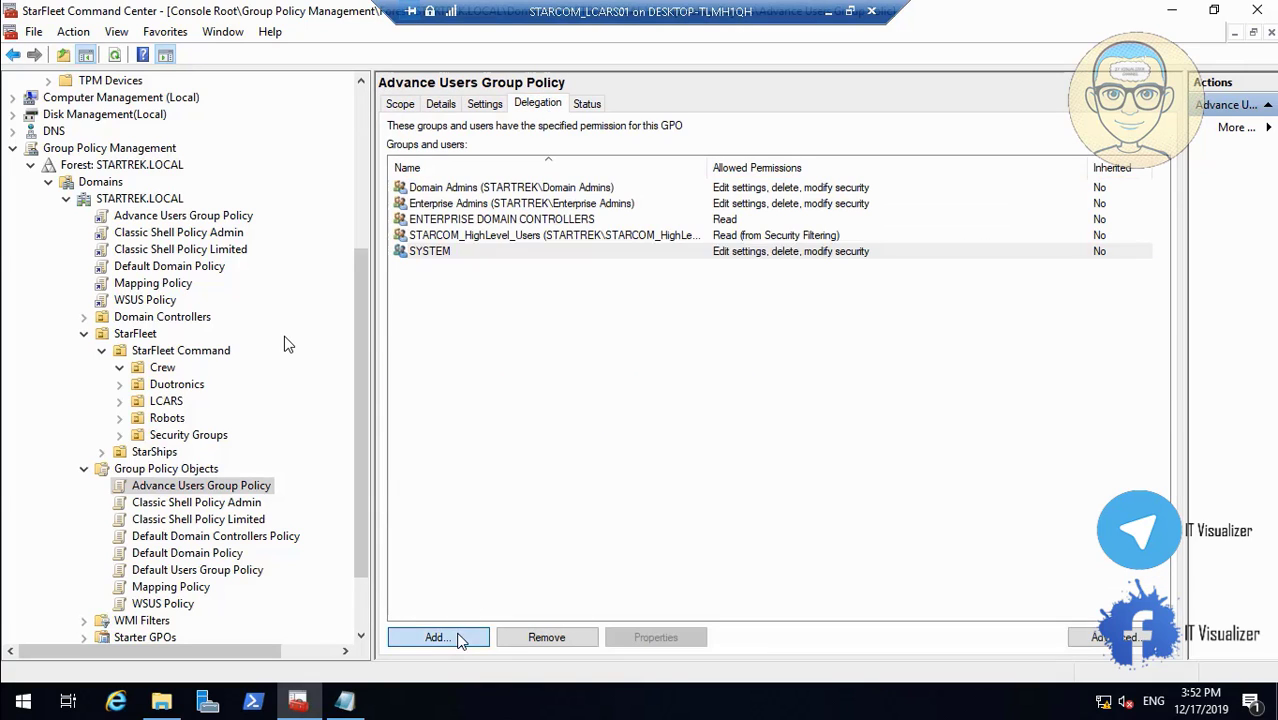
{"action": "type", "text": "Domain"}
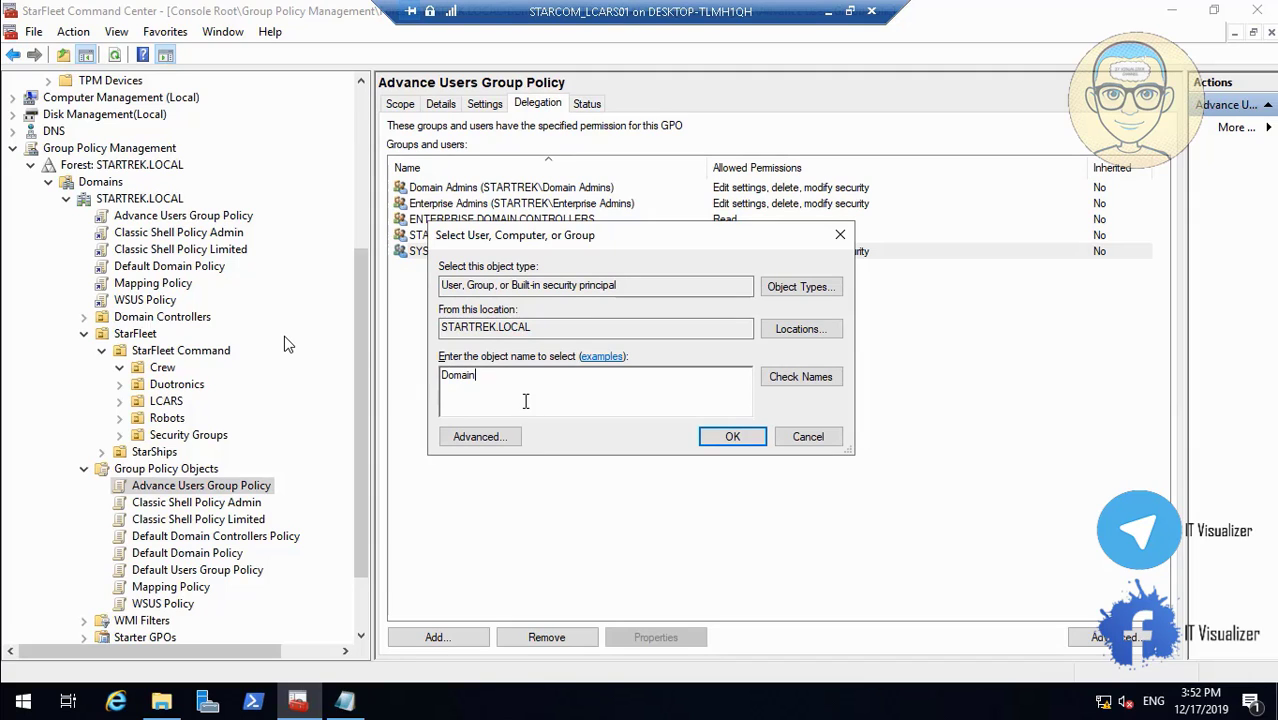
{"action": "type", "text": " Computers"}
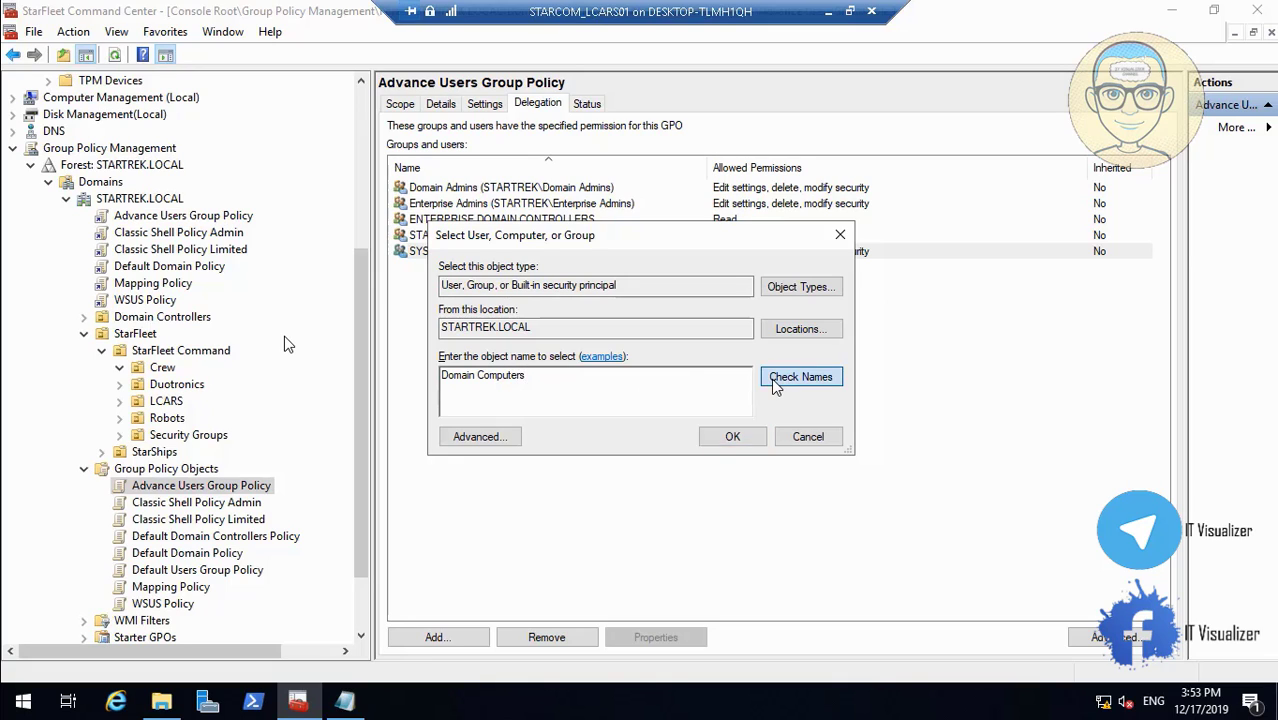
{"action": "left_click", "coordinate": [733, 440]}
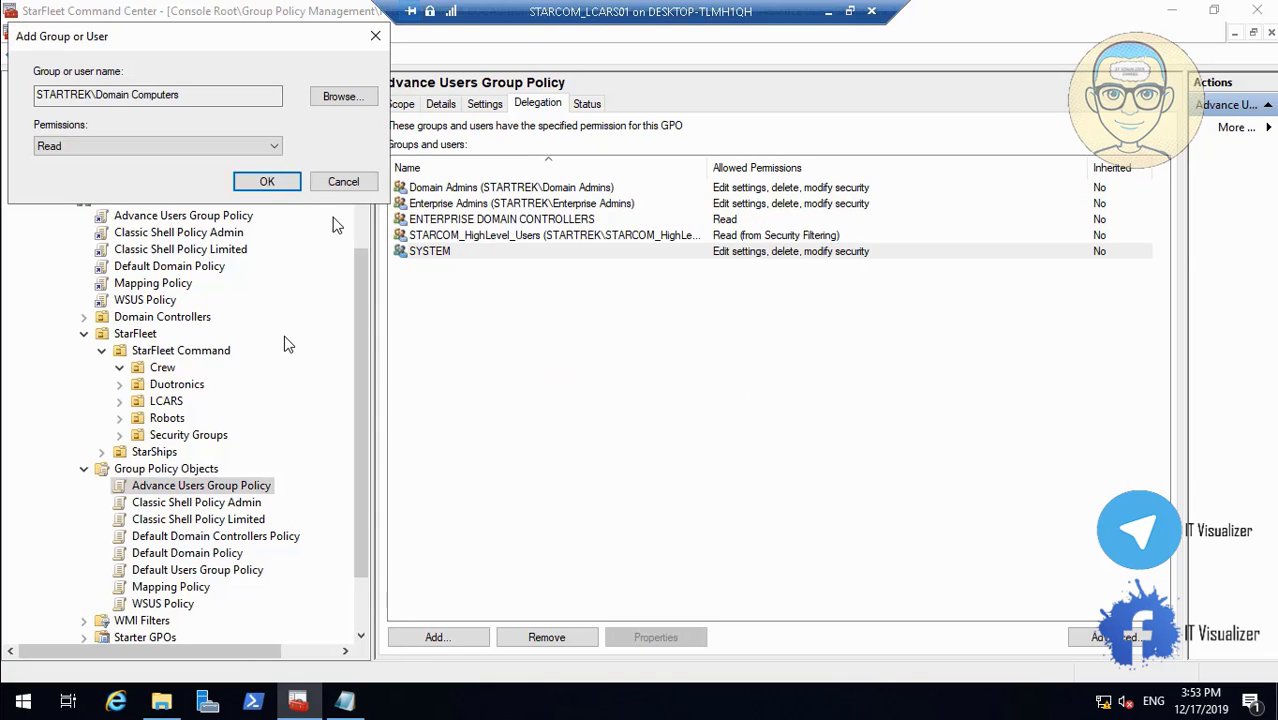
{"action": "left_click", "coordinate": [283, 184]}
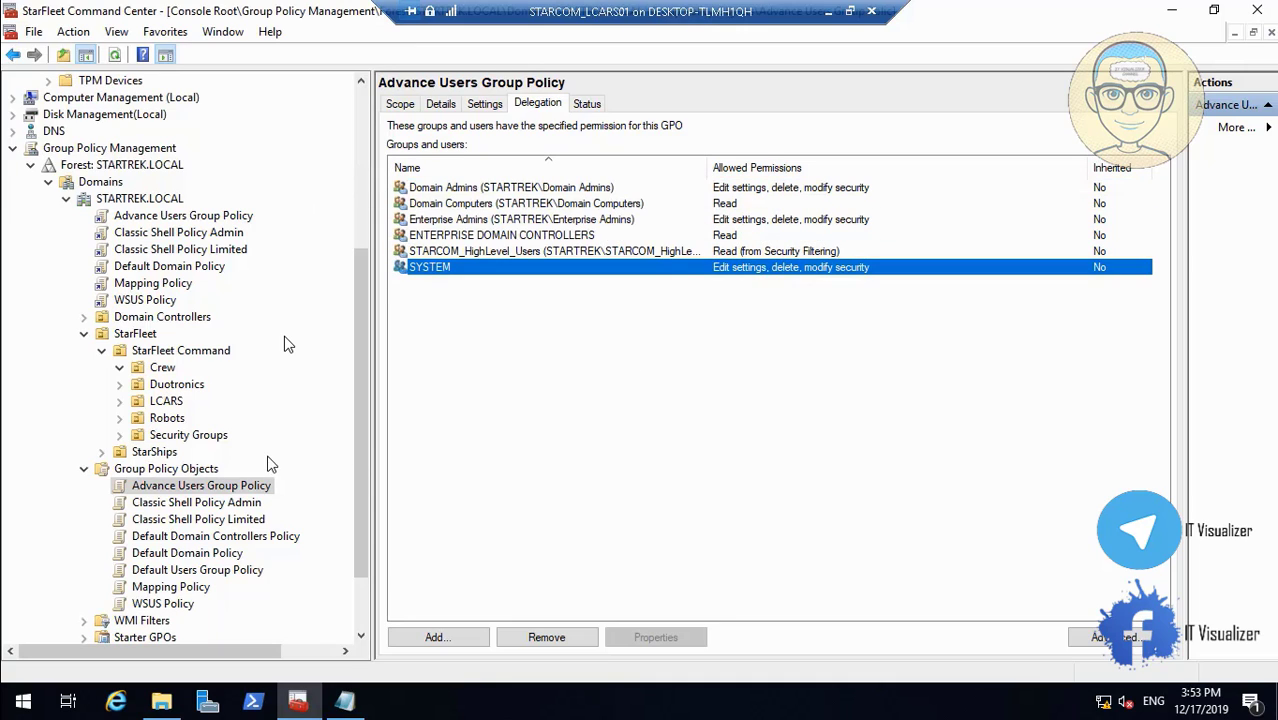
- Remove Authenticated Users from the security filtering of the Classic Shell Policy Admin object, accepting both confirmations
{"action": "left_click", "coordinate": [222, 503]}
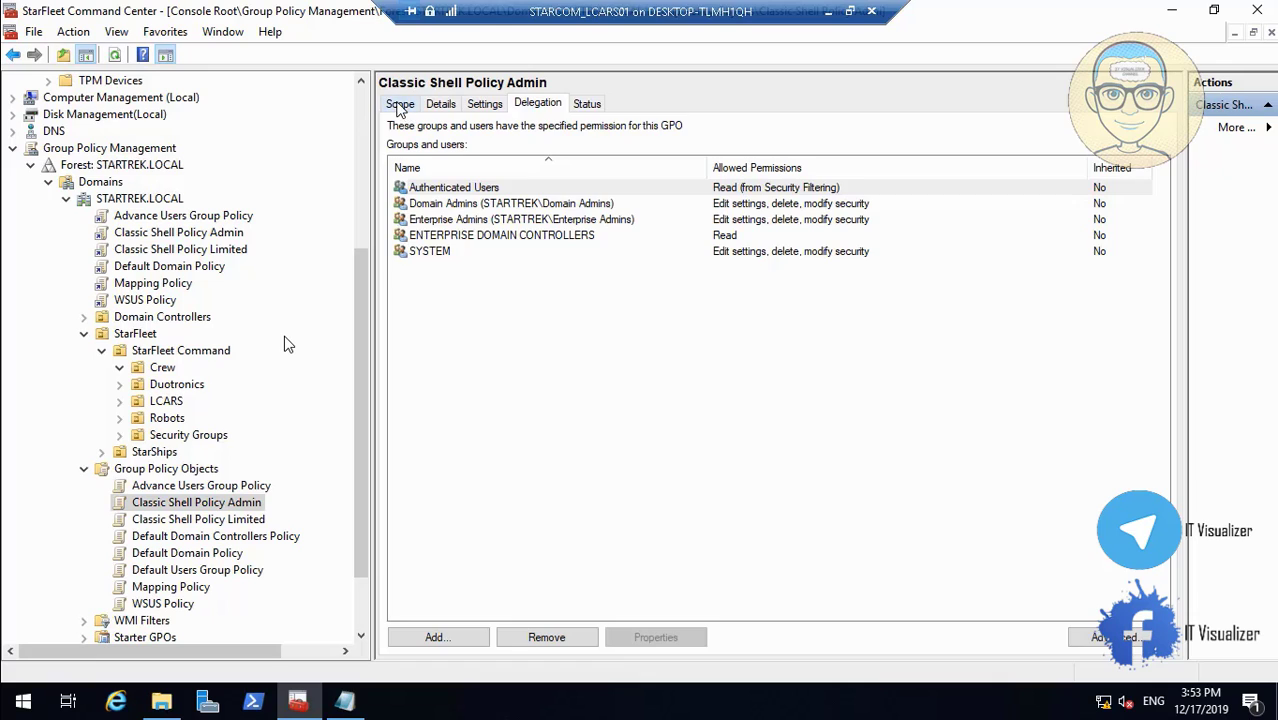
{"action": "left_click", "coordinate": [400, 104]}
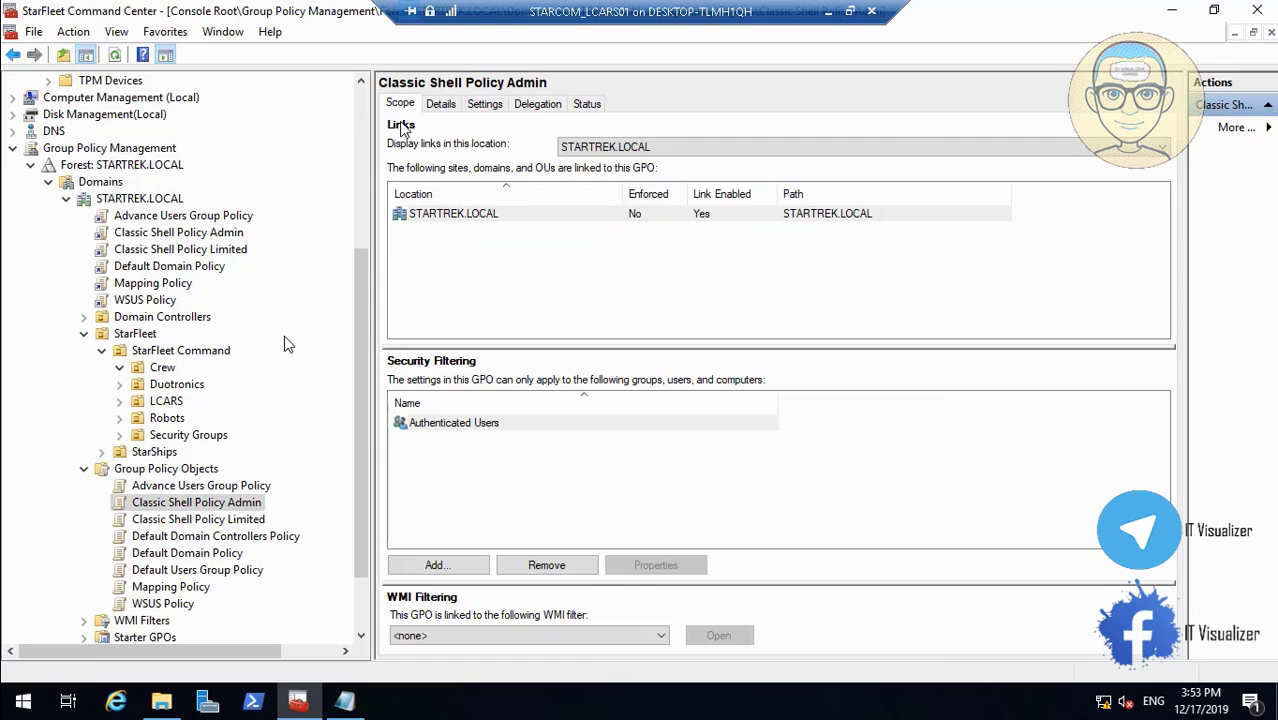
{"action": "left_click", "coordinate": [478, 424]}
{"action": "left_click", "coordinate": [566, 568]}
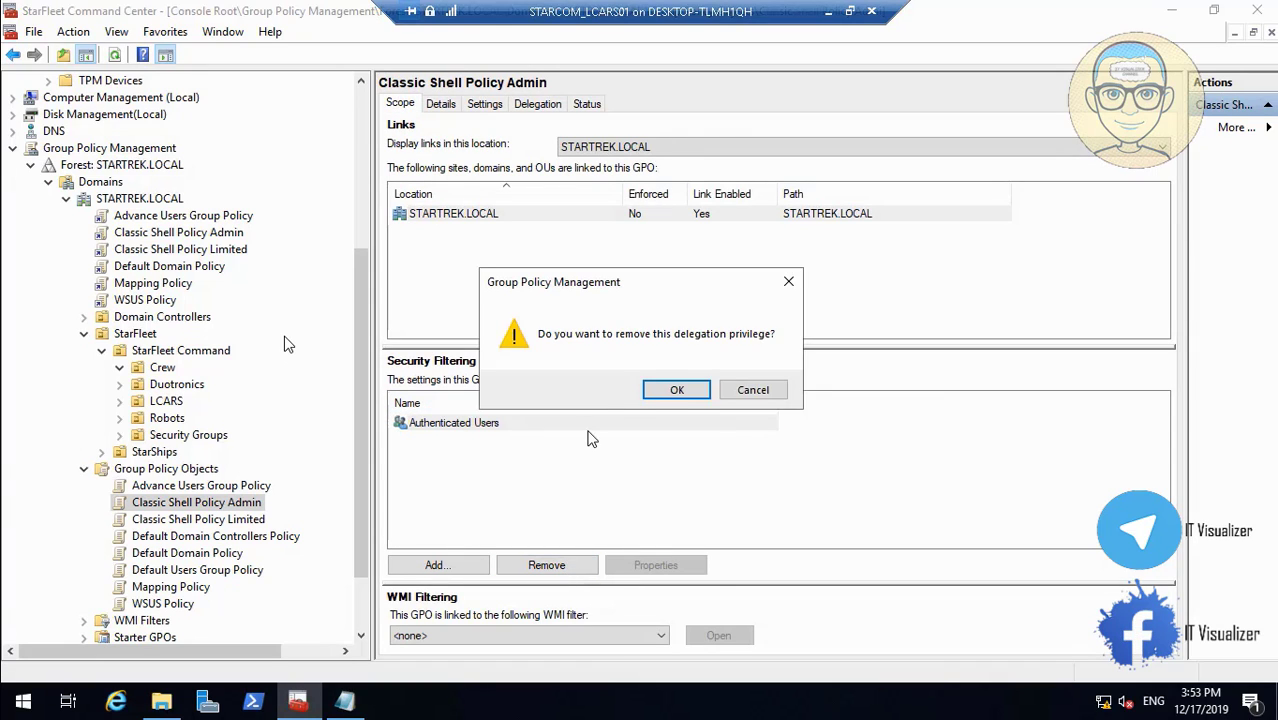
{"action": "left_click", "coordinate": [665, 393]}
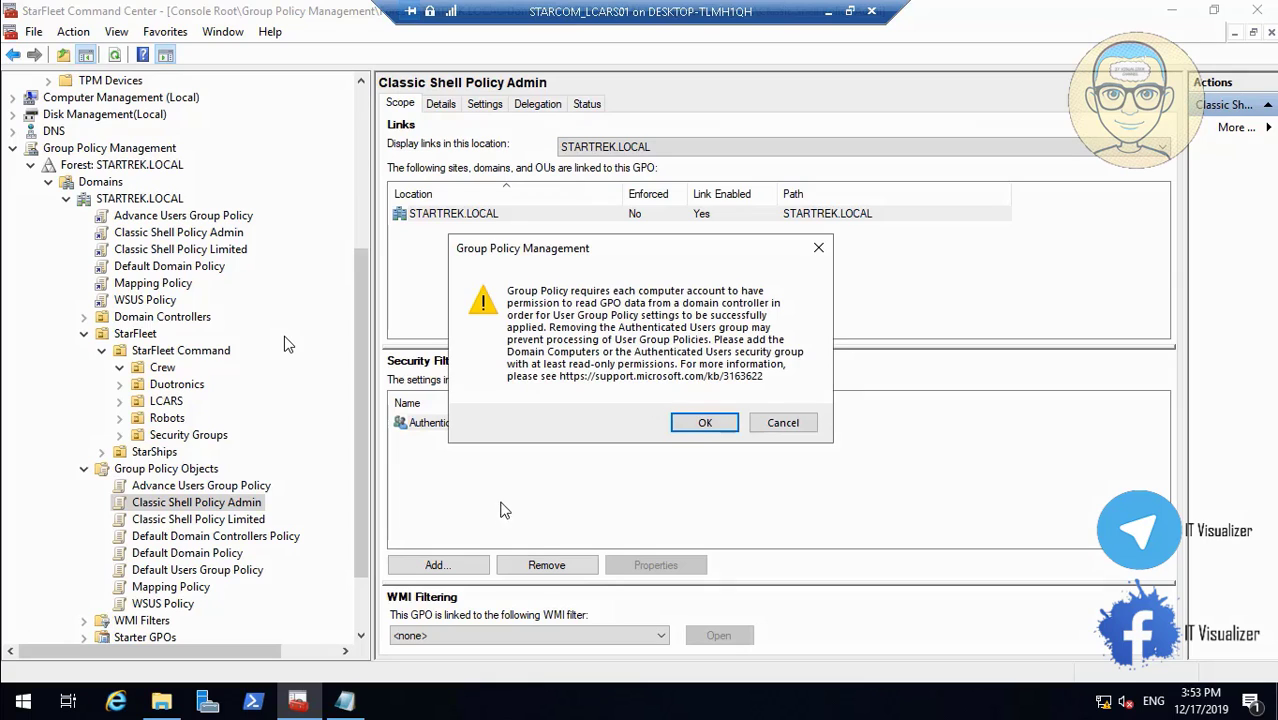
{"action": "left_click", "coordinate": [712, 423]}
- Add the STARCOM_IT group to the security filtering of the Classic Shell Policy Admin object
{"action": "left_click", "coordinate": [455, 568]}
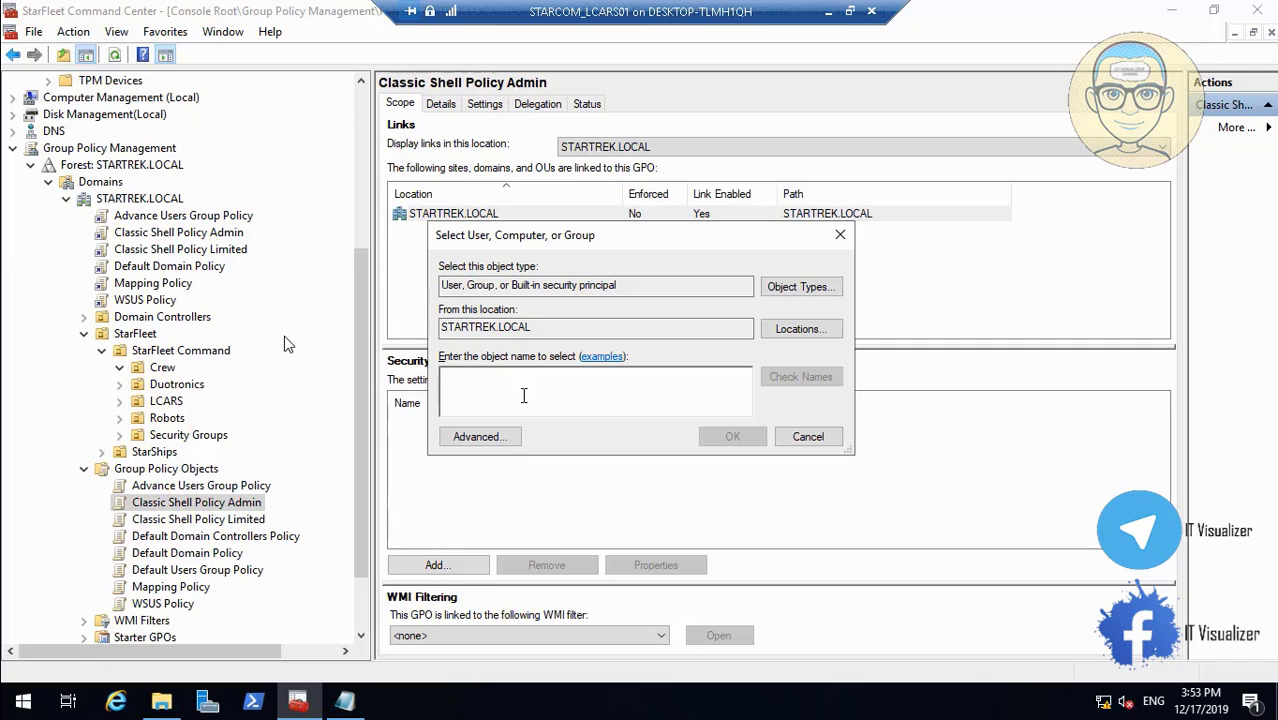
{"action": "type", "text": "StarC"}
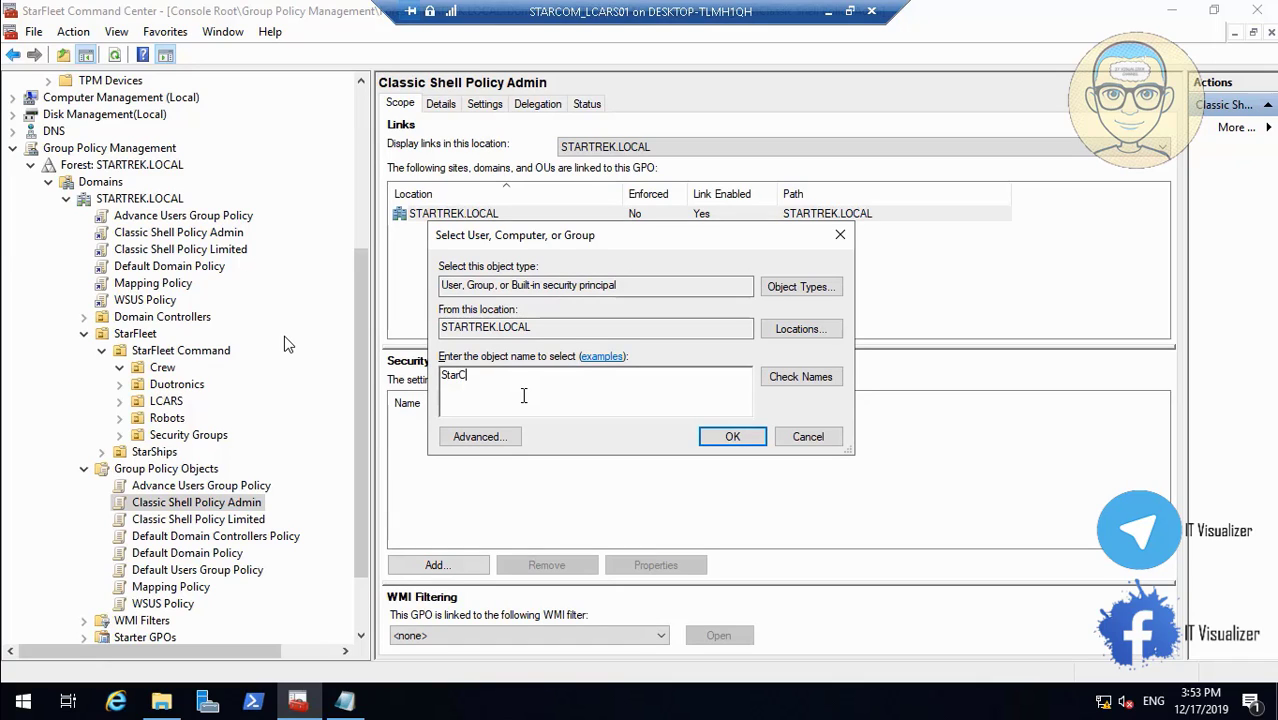
{"action": "type", "text": "OM"}
{"action": "key", "text": "BackSpace"}
{"action": "key", "text": "BackSpace"}
{"action": "key", "text": "BackSpace"}
{"action": "type", "text": "com_IT"}
{"action": "left_click", "coordinate": [787, 380]}
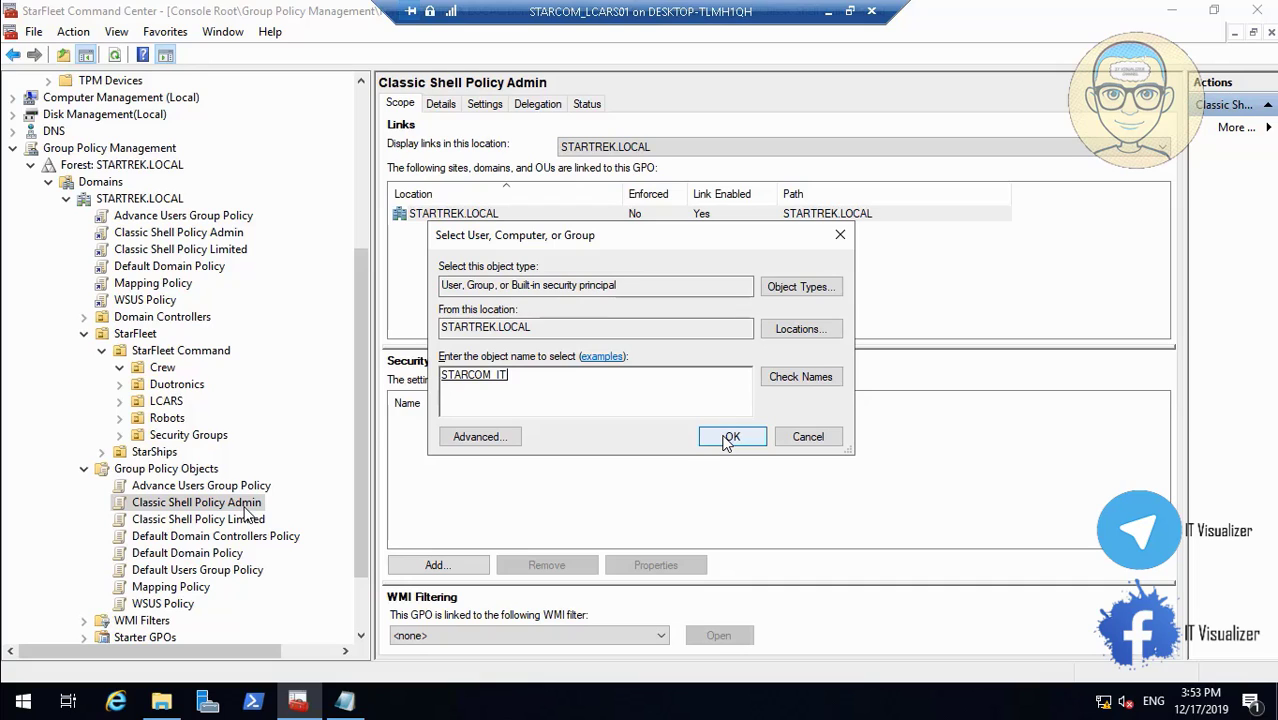
{"action": "mouse_move", "coordinate": [17, 683]}
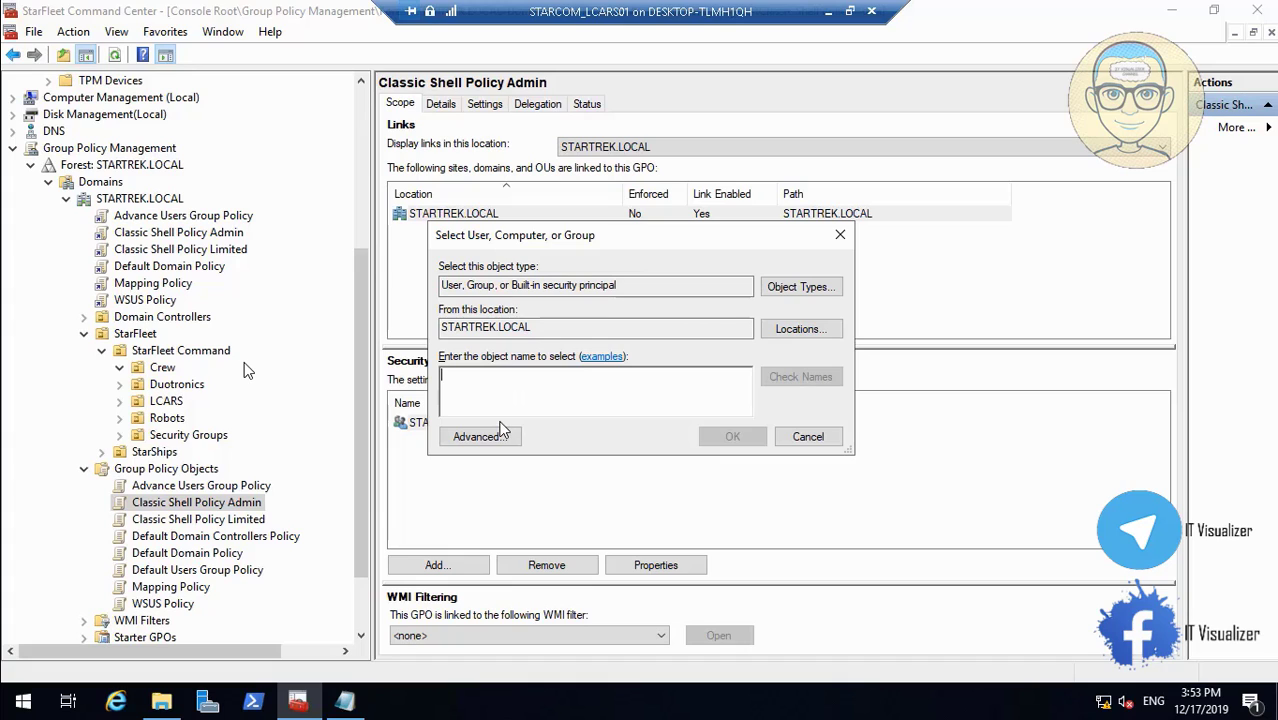
- Enter and resolve the USS Cerritos and USS Discovery Ai IT Admin accounts for the Classic Shell Policy Admin security filtering
{"action": "left_click", "coordinate": [500, 436]}
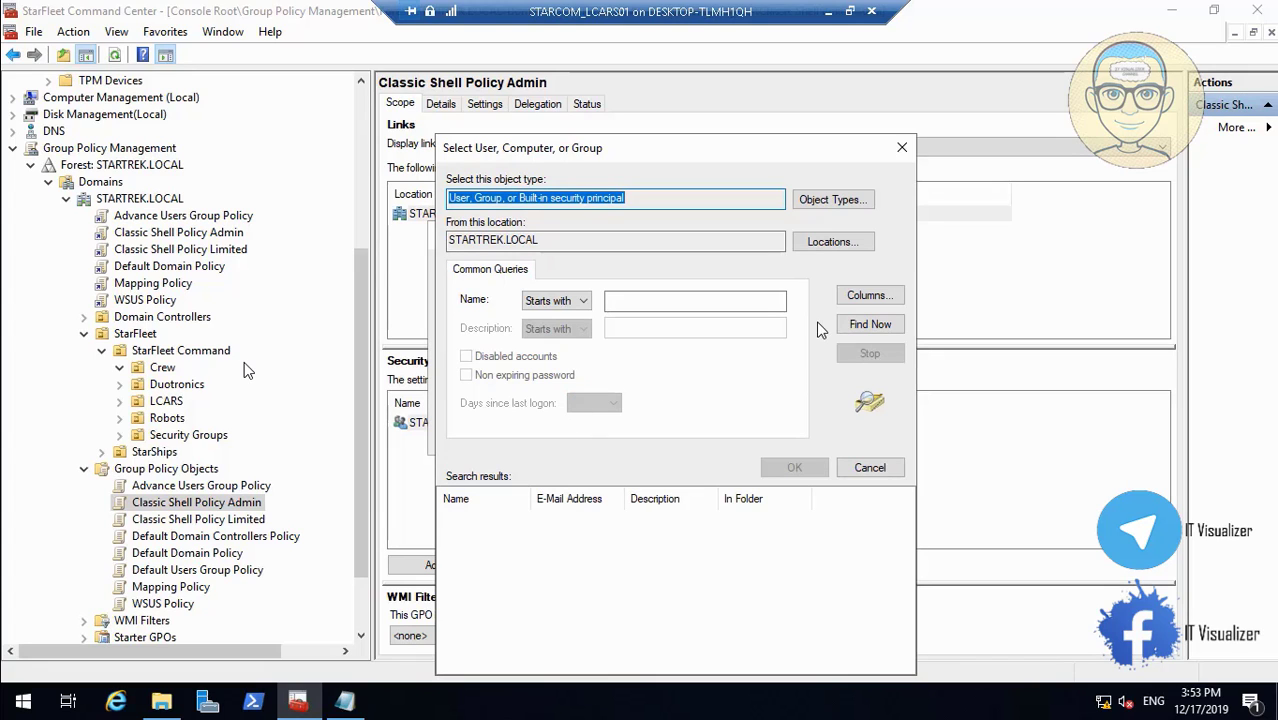
{"action": "left_click", "coordinate": [901, 155]}
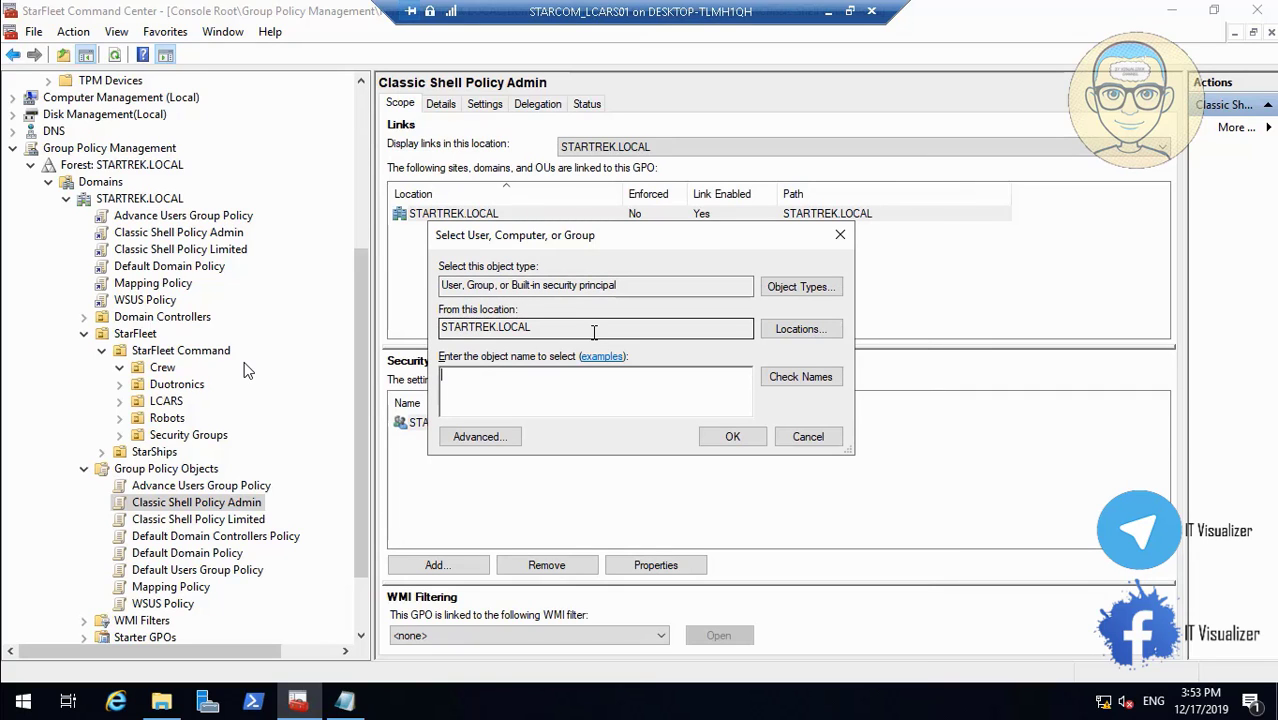
{"action": "type", "text": "usscer"}
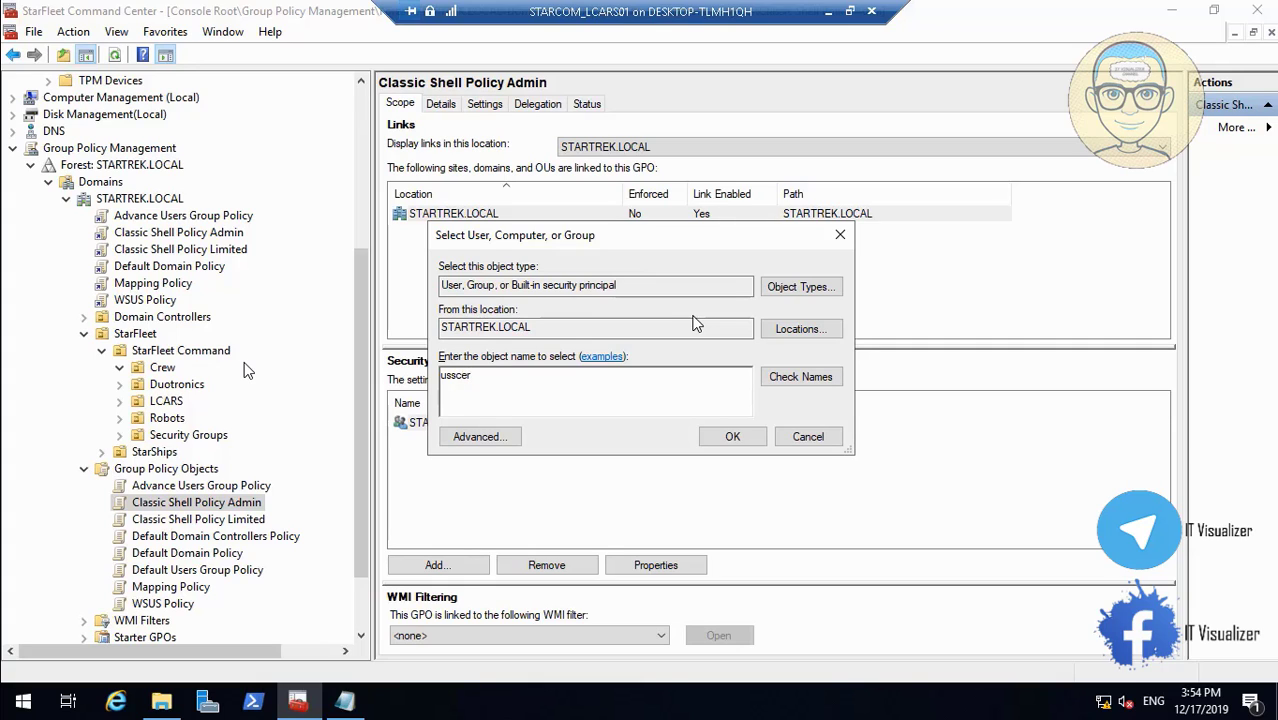
{"action": "type", "text": "tadmin"}
{"action": "left_click", "coordinate": [800, 377]}
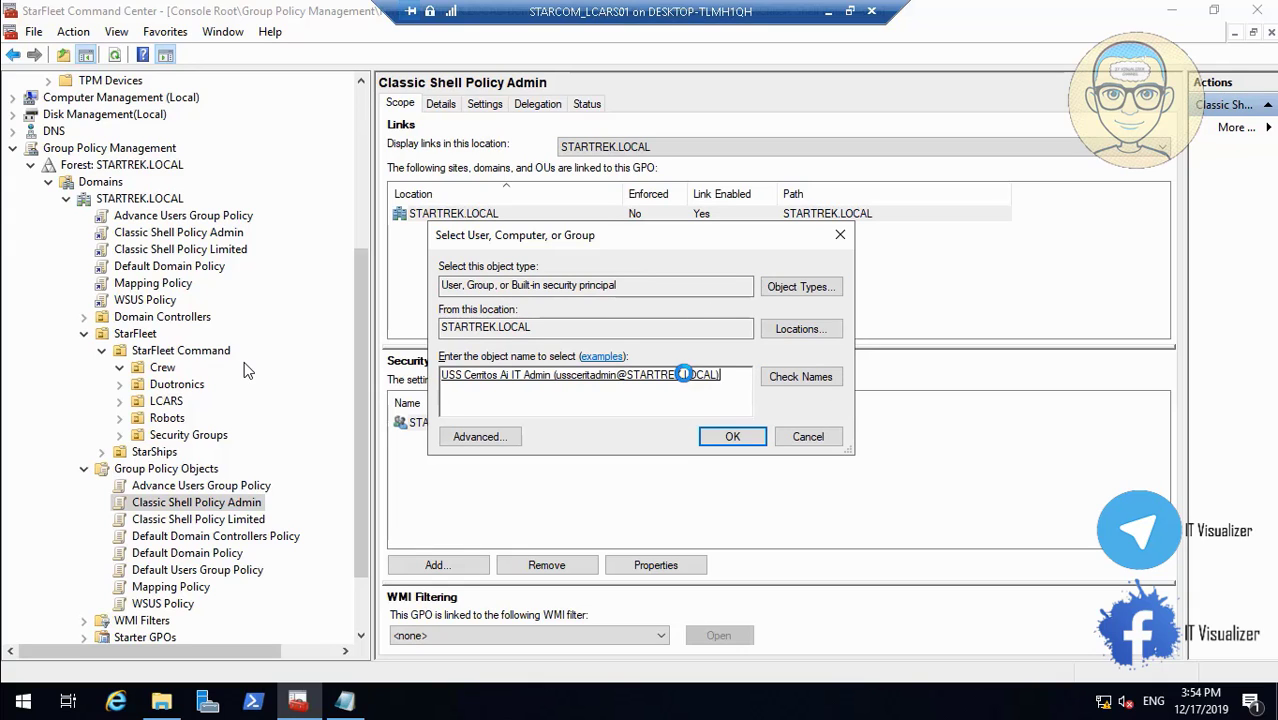
{"action": "type", "text": ";"}
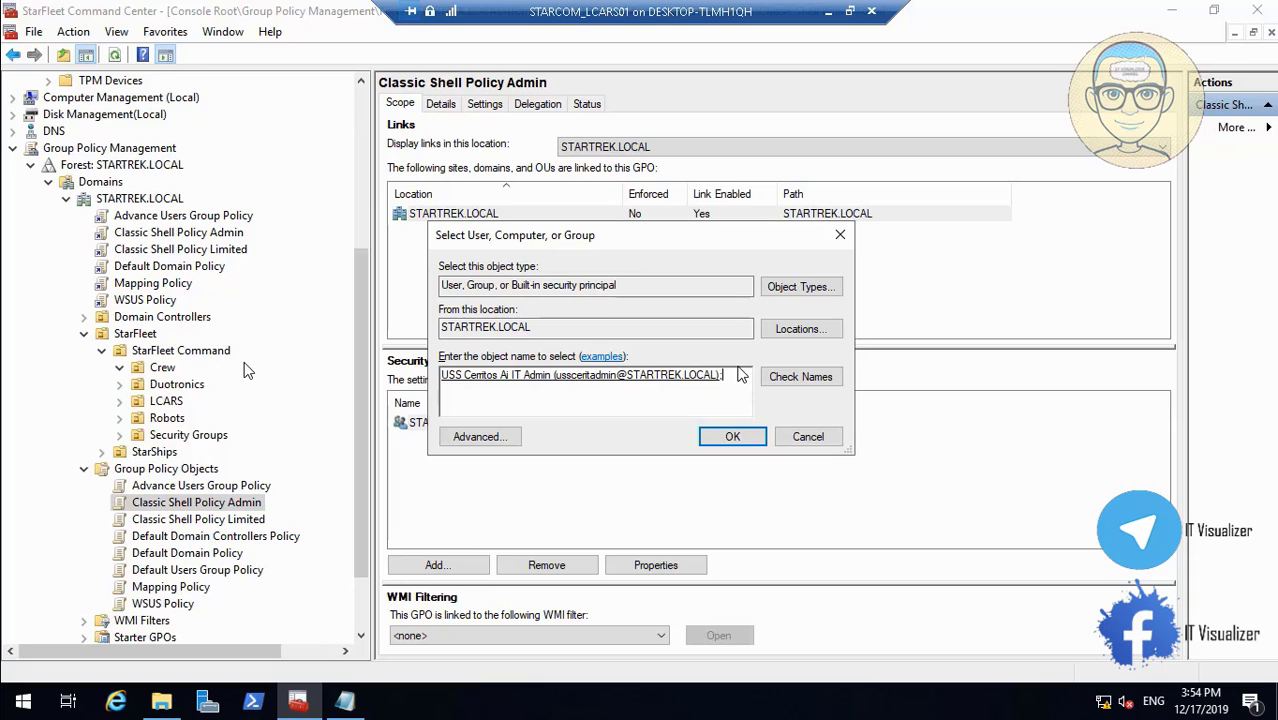
{"action": "type", "text": "usscertadmin"}
{"action": "left_click", "coordinate": [800, 376]}
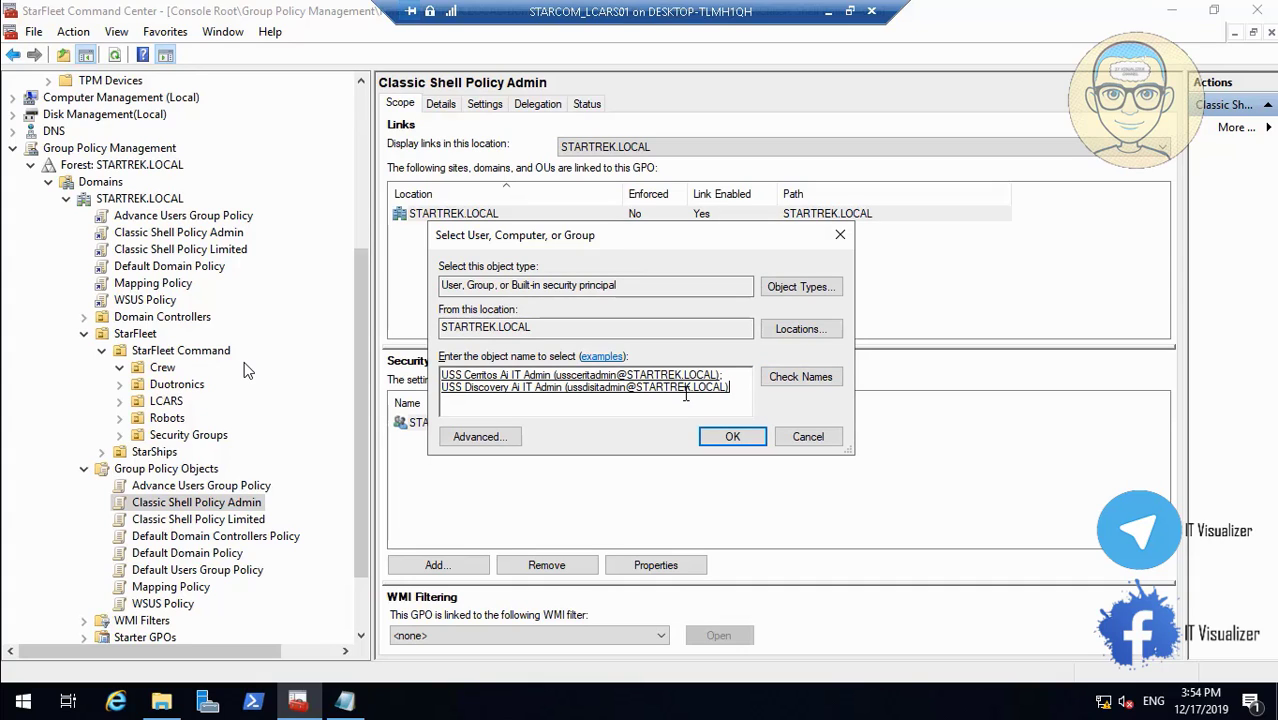
- Append and resolve the USS Enterprise and USS EnterpriseA Ai IT Admin accounts in the same selection
{"action": "type", "text": ";uss"}
{"action": "type", "text": "entitadmin"}
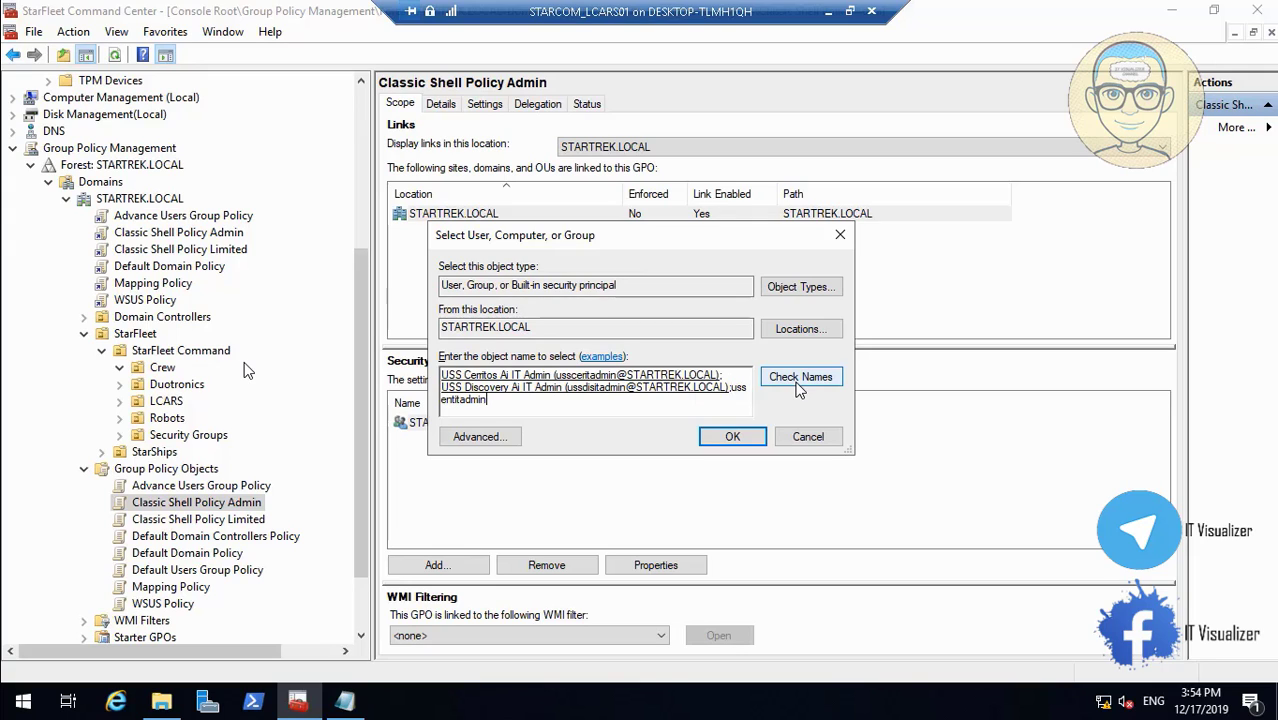
{"action": "left_click", "coordinate": [800, 377]}
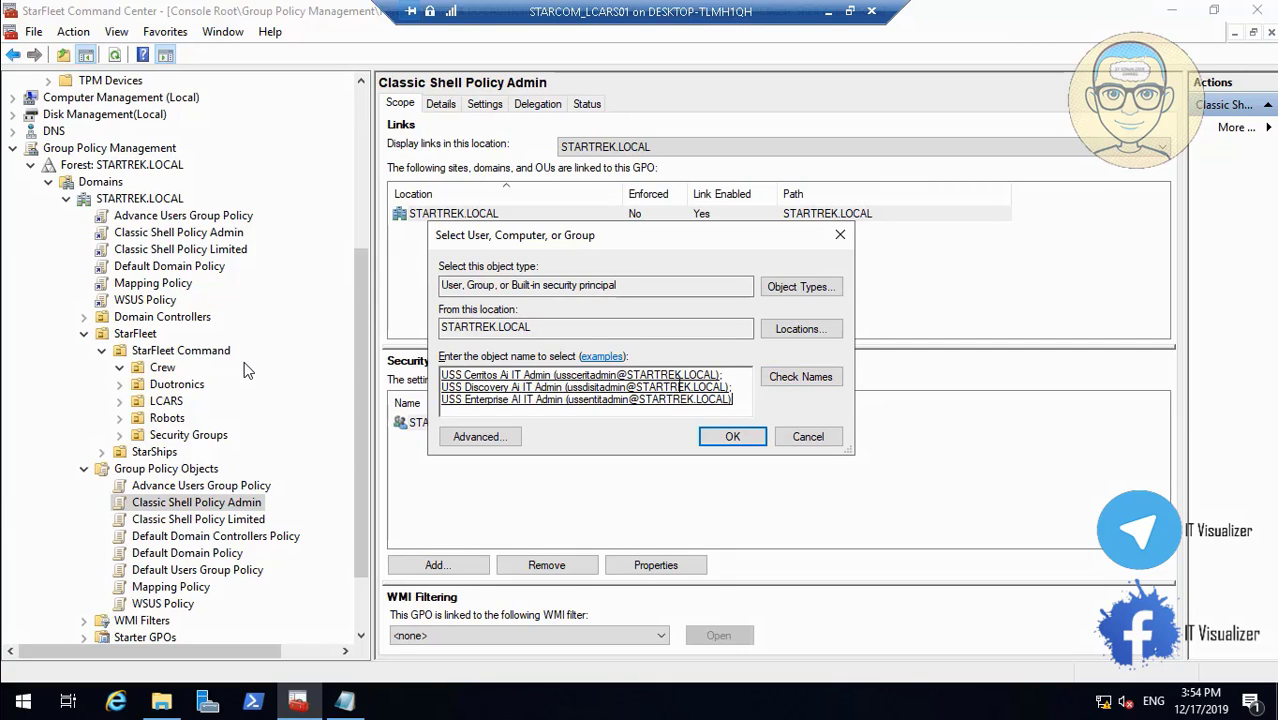
{"action": "type", "text": "; uss"}
{"action": "type", "text": "enta"}
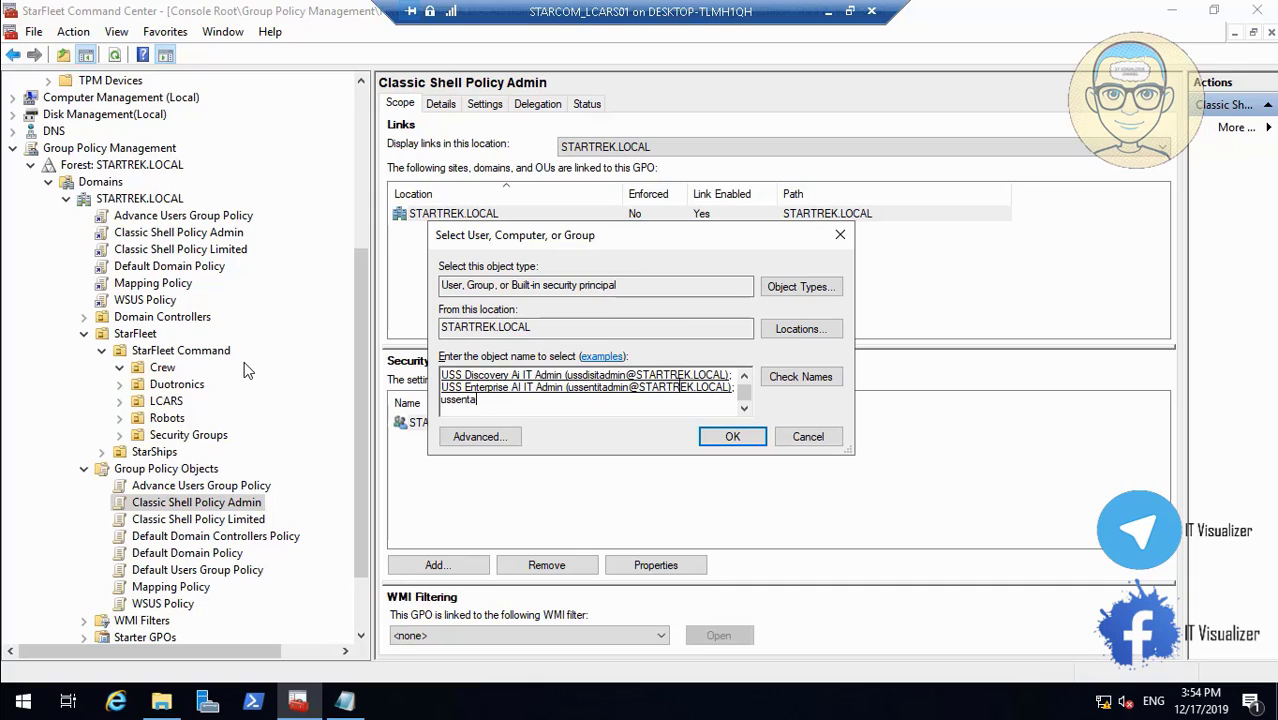
{"action": "type", "text": "itadmin"}
{"action": "left_click", "coordinate": [800, 377]}
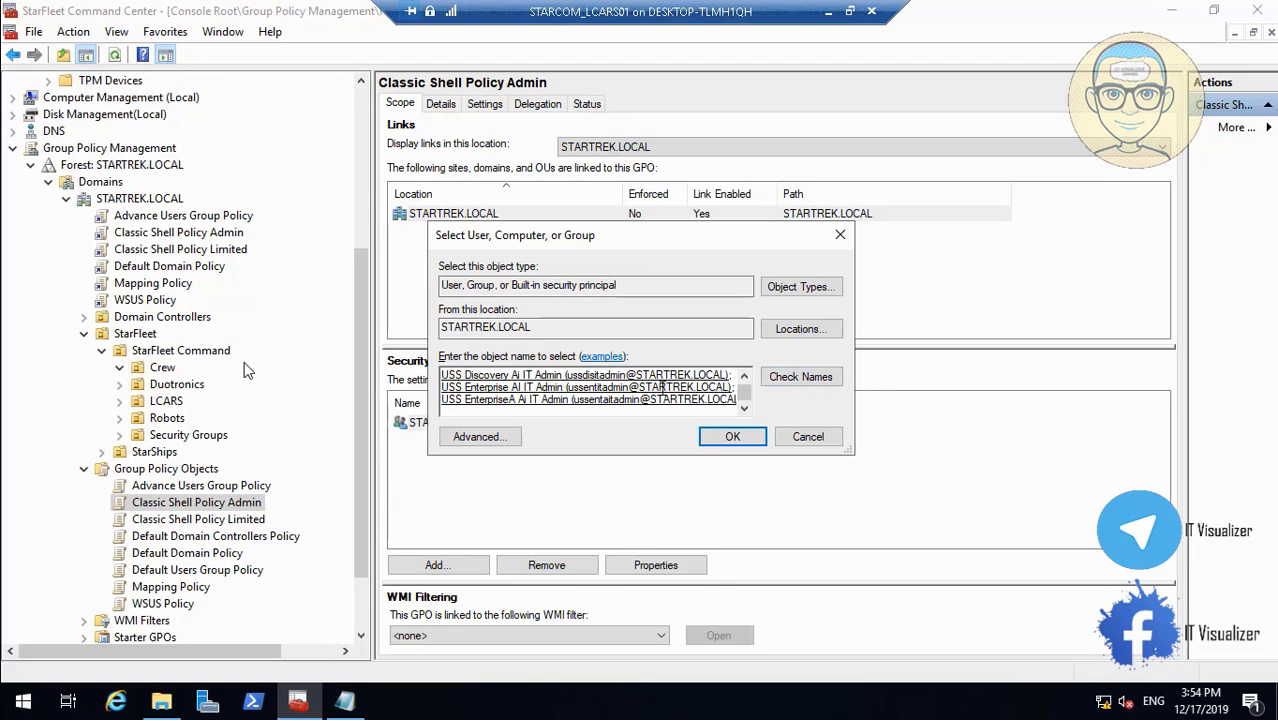
- Append the USS EnterpriseD and USS EnterpriseE Ai IT Admin accounts, try to add all accounts together, and cancel the selection
{"action": "type", "text": ";u"}
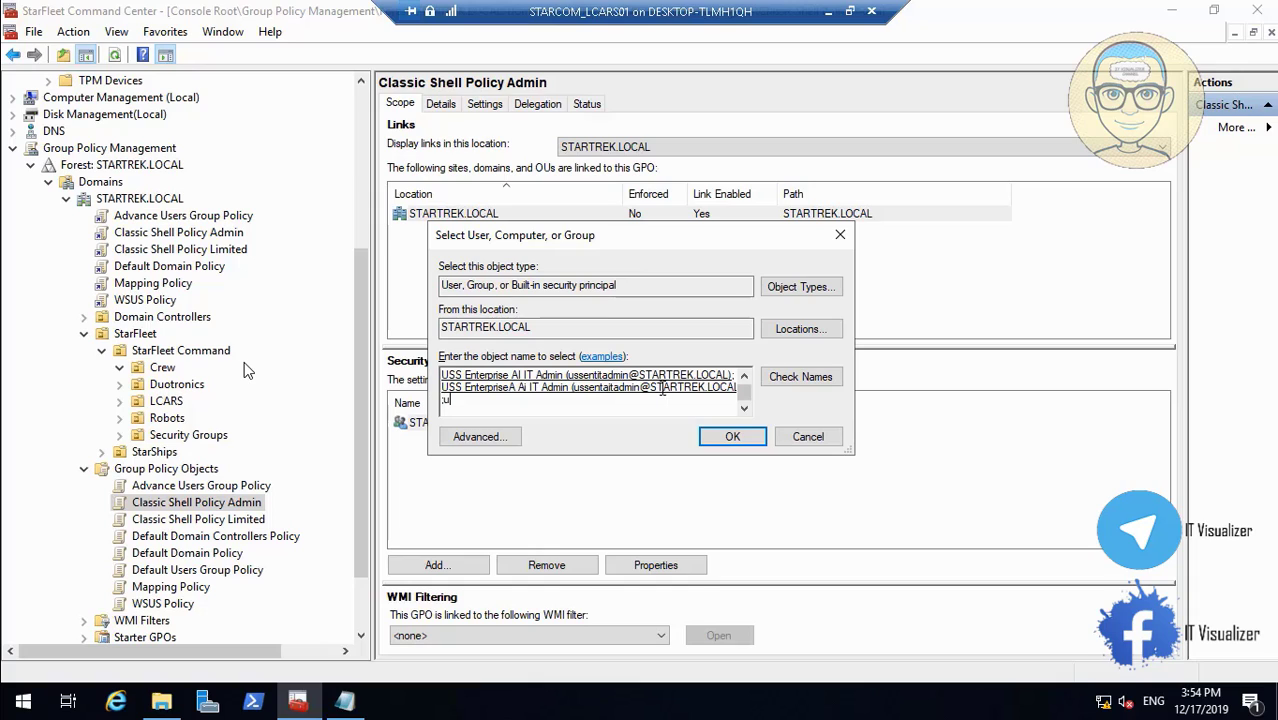
{"action": "type", "text": "ssentditadmin"}
{"action": "left_click", "coordinate": [798, 377]}
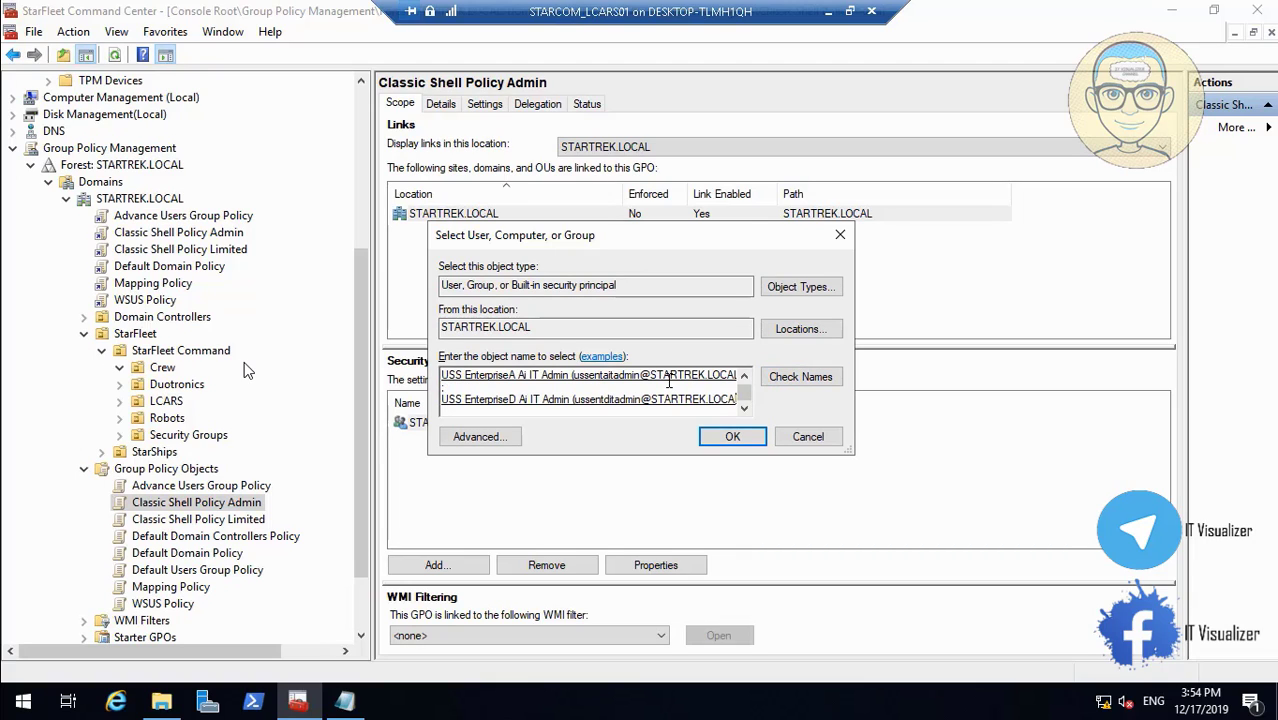
{"action": "type", "text": ";ussenteitadmin"}
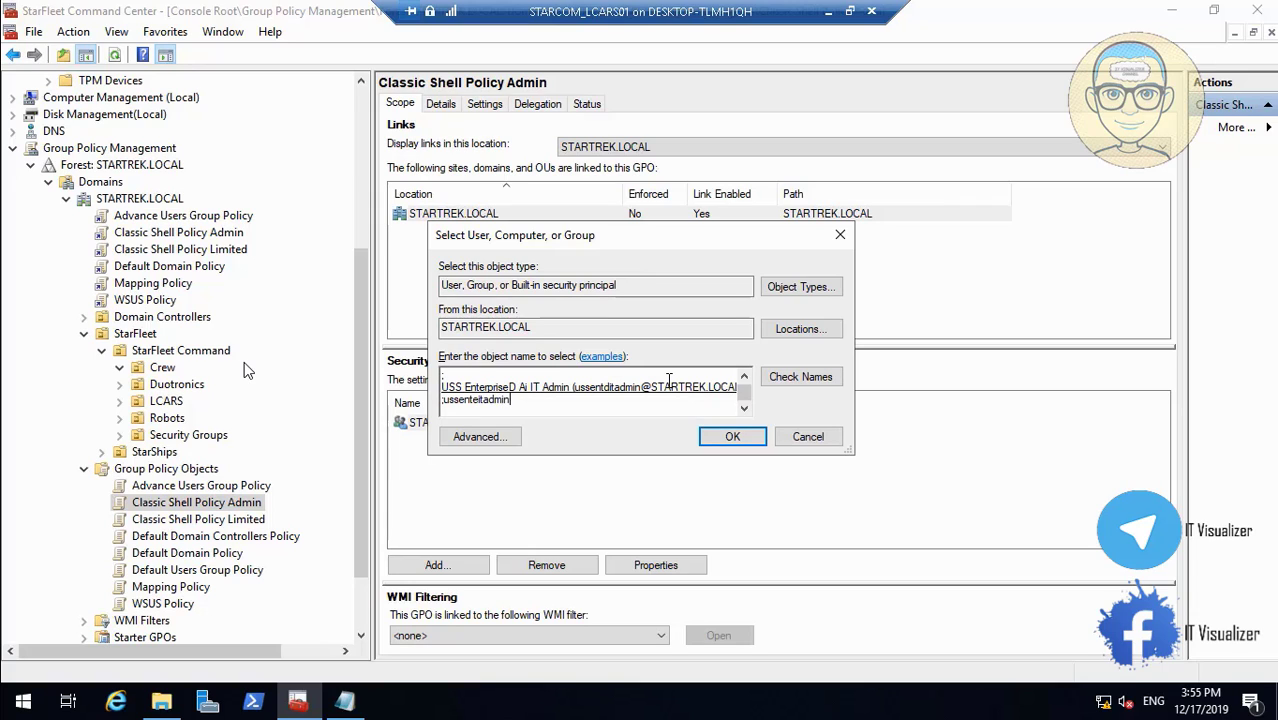
{"action": "left_click", "coordinate": [800, 377]}
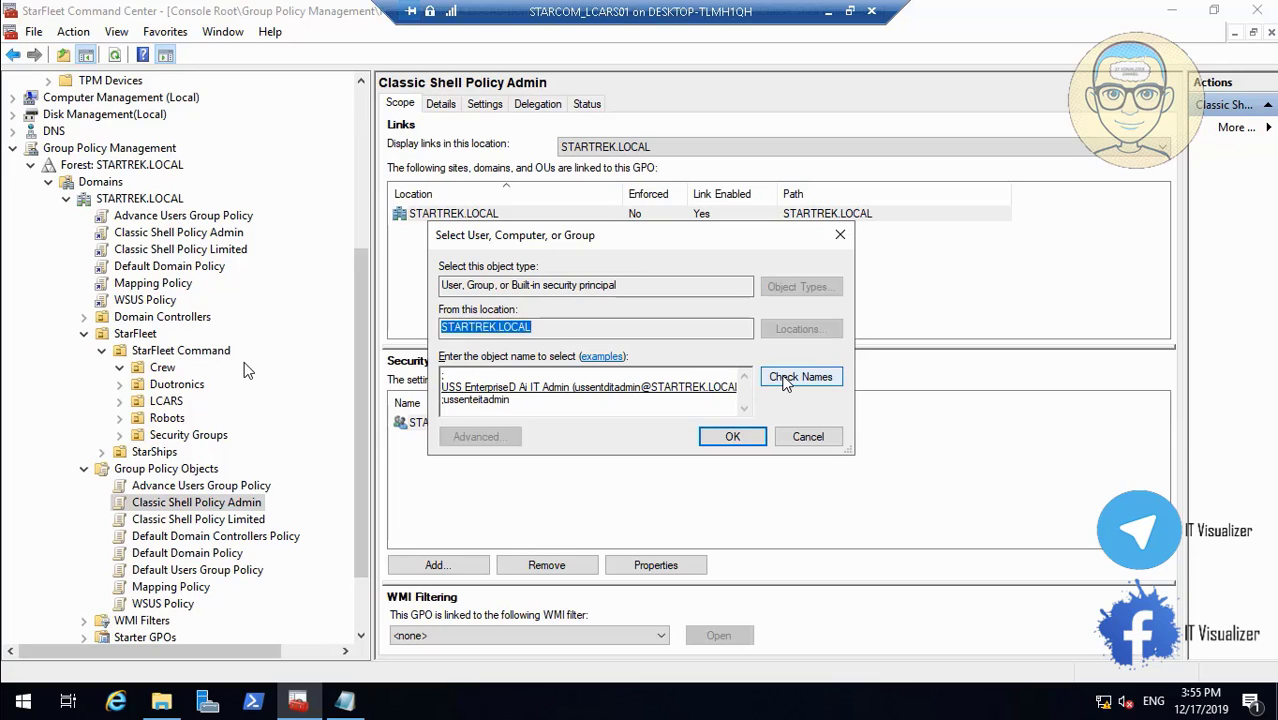
{"action": "left_click", "coordinate": [725, 436]}
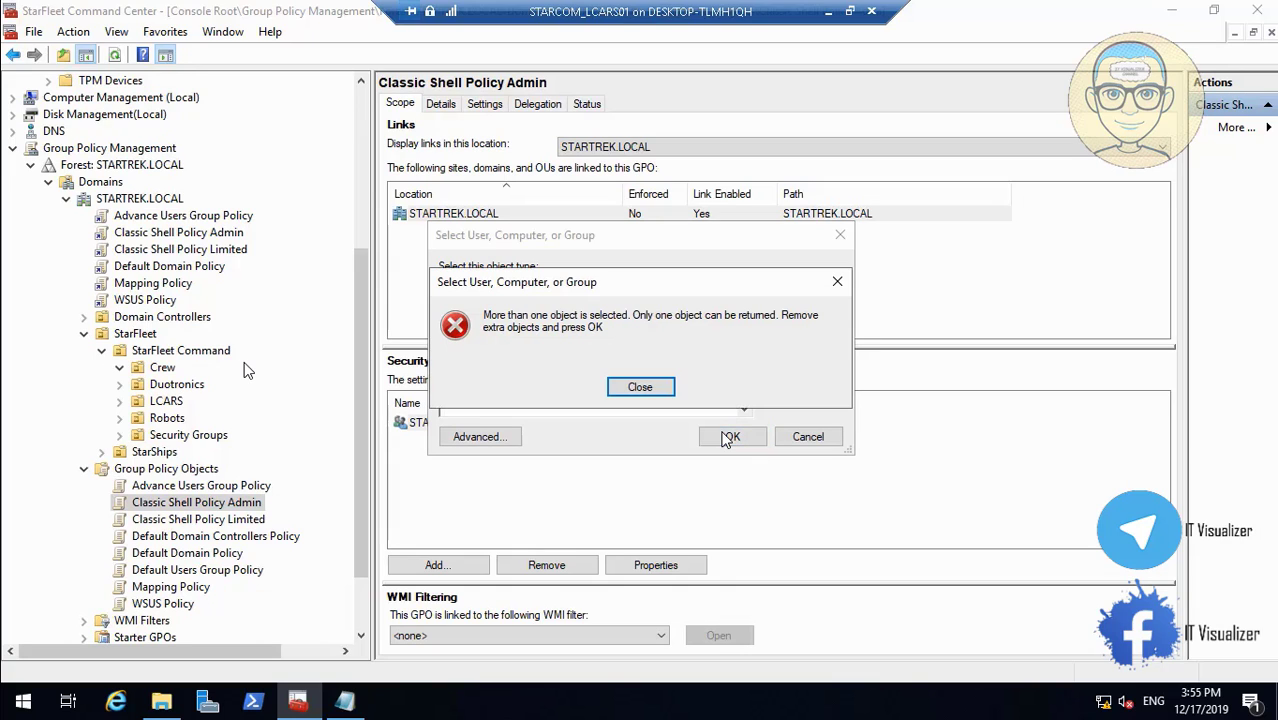
{"action": "left_click", "coordinate": [642, 388]}
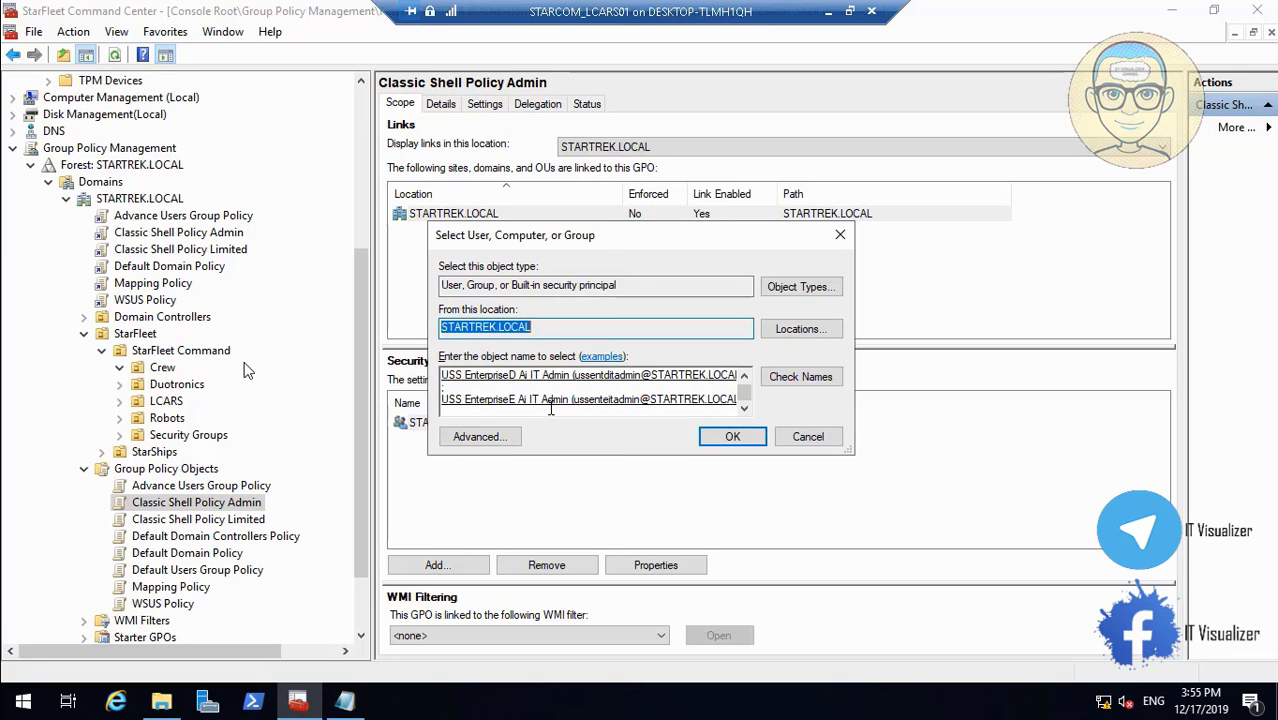
{"action": "left_click_drag", "start_coordinate": [442, 392], "coordinate": [490, 422]}
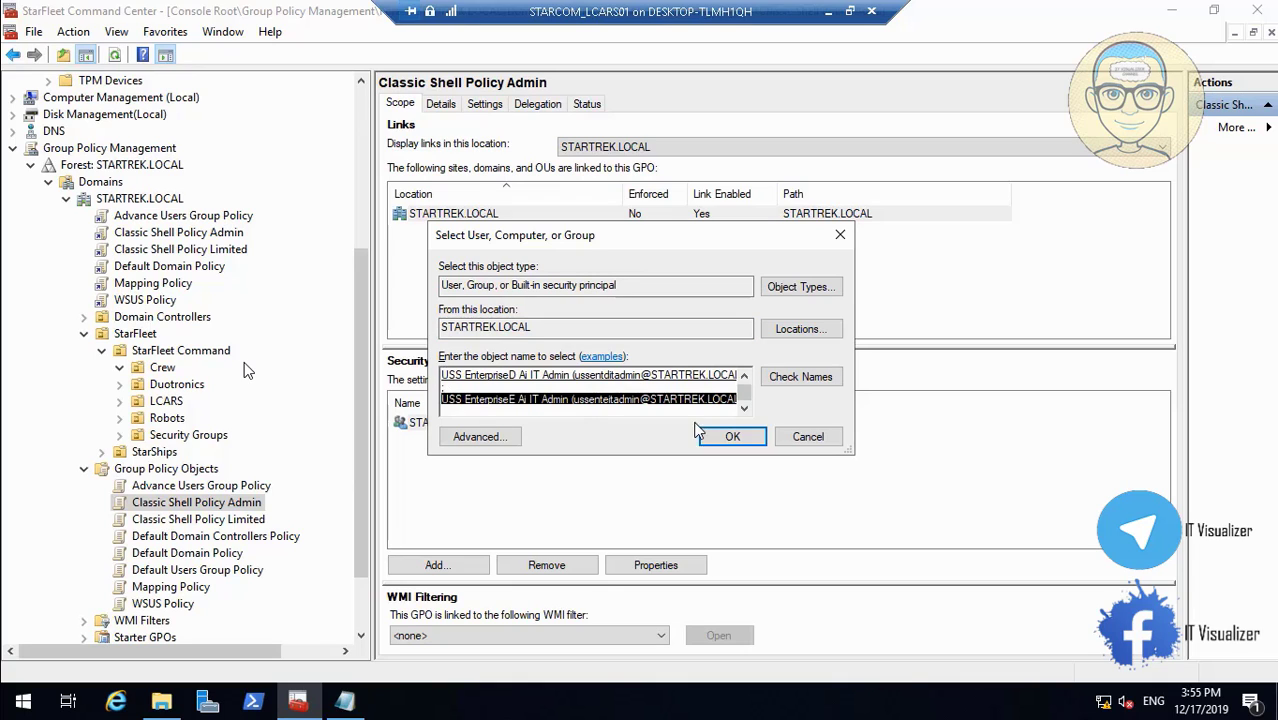
{"action": "left_click", "coordinate": [808, 436]}
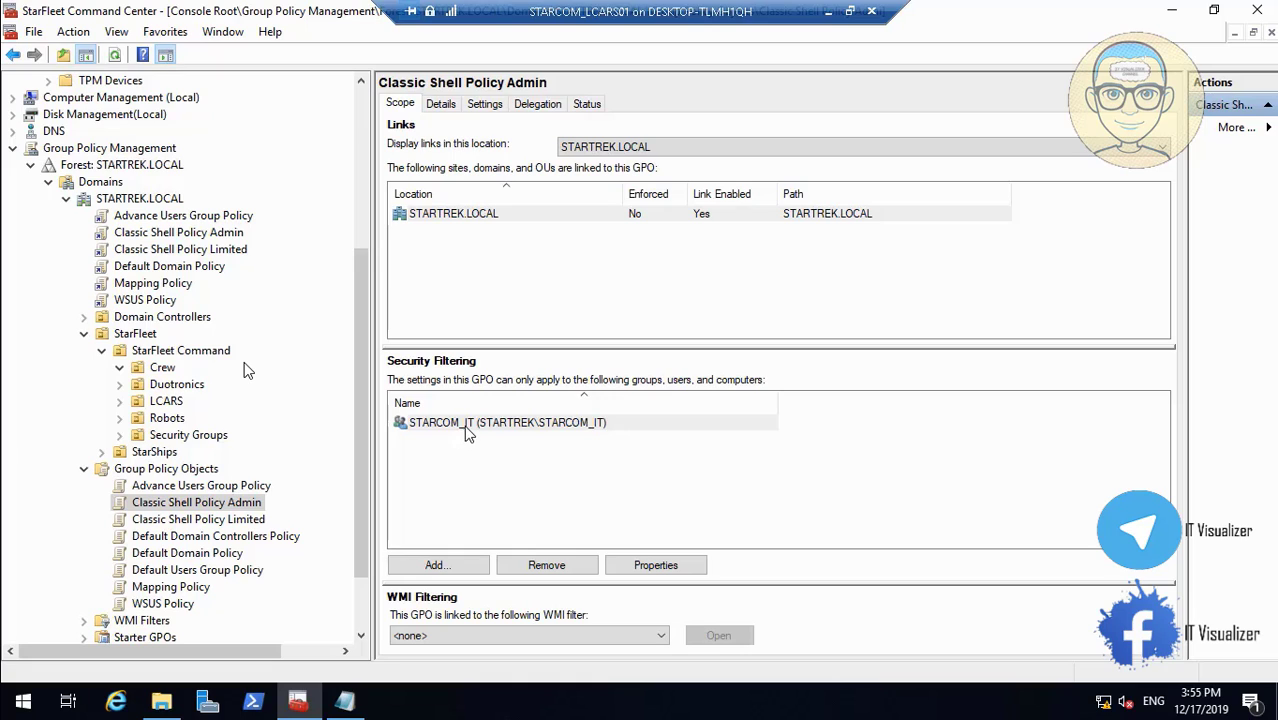
- Delegate Read permission on the Classic Shell Policy Admin object to the Domain Computers group
{"action": "left_click", "coordinate": [465, 428]}
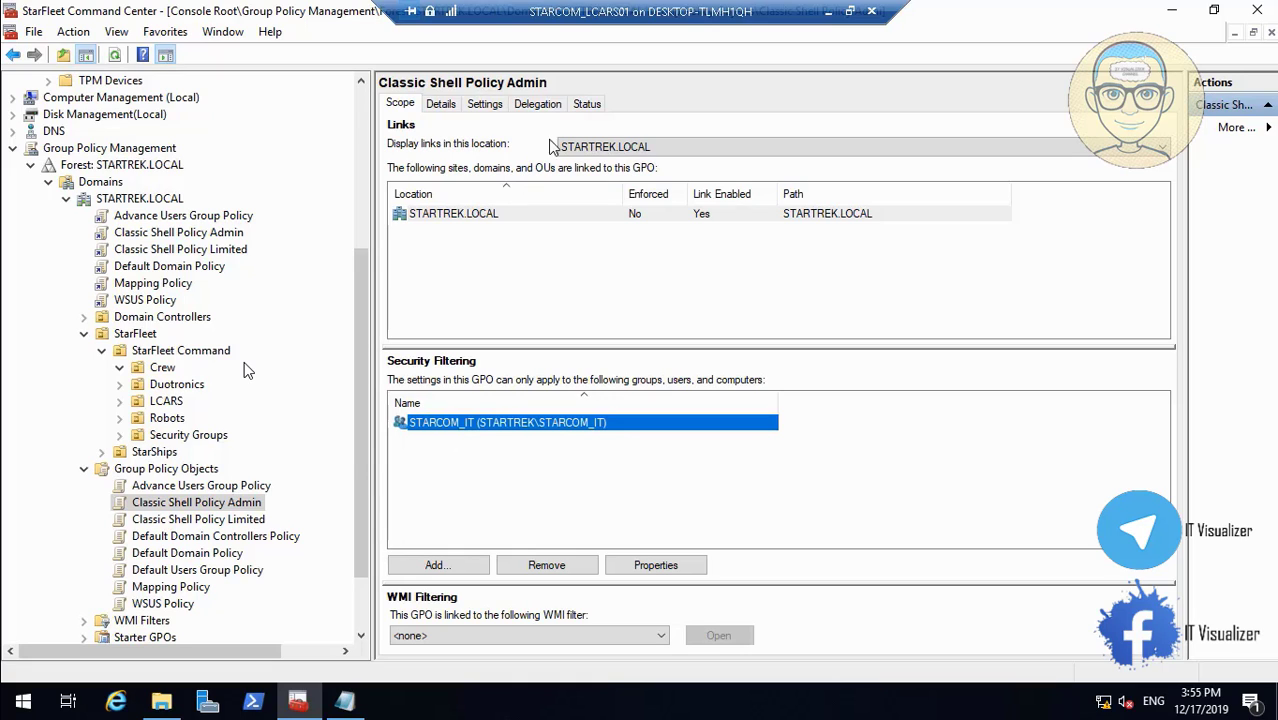
{"action": "left_click", "coordinate": [525, 105]}
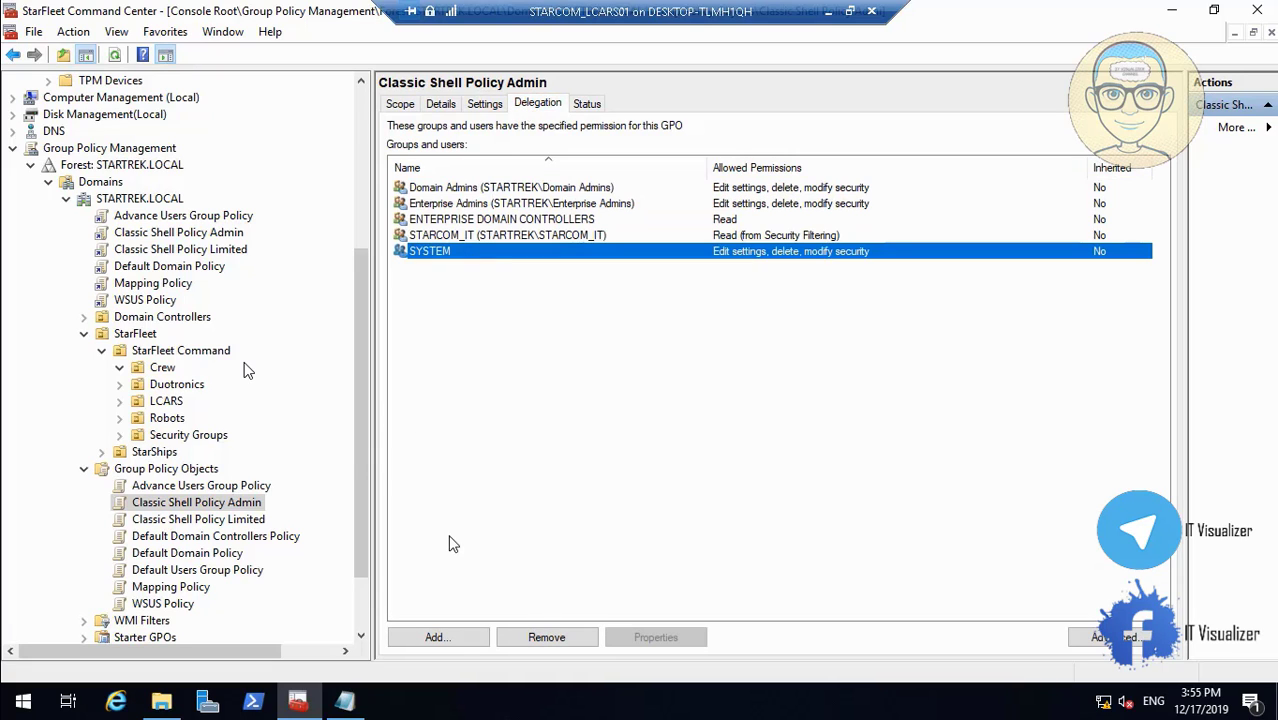
{"action": "left_click", "coordinate": [437, 637]}
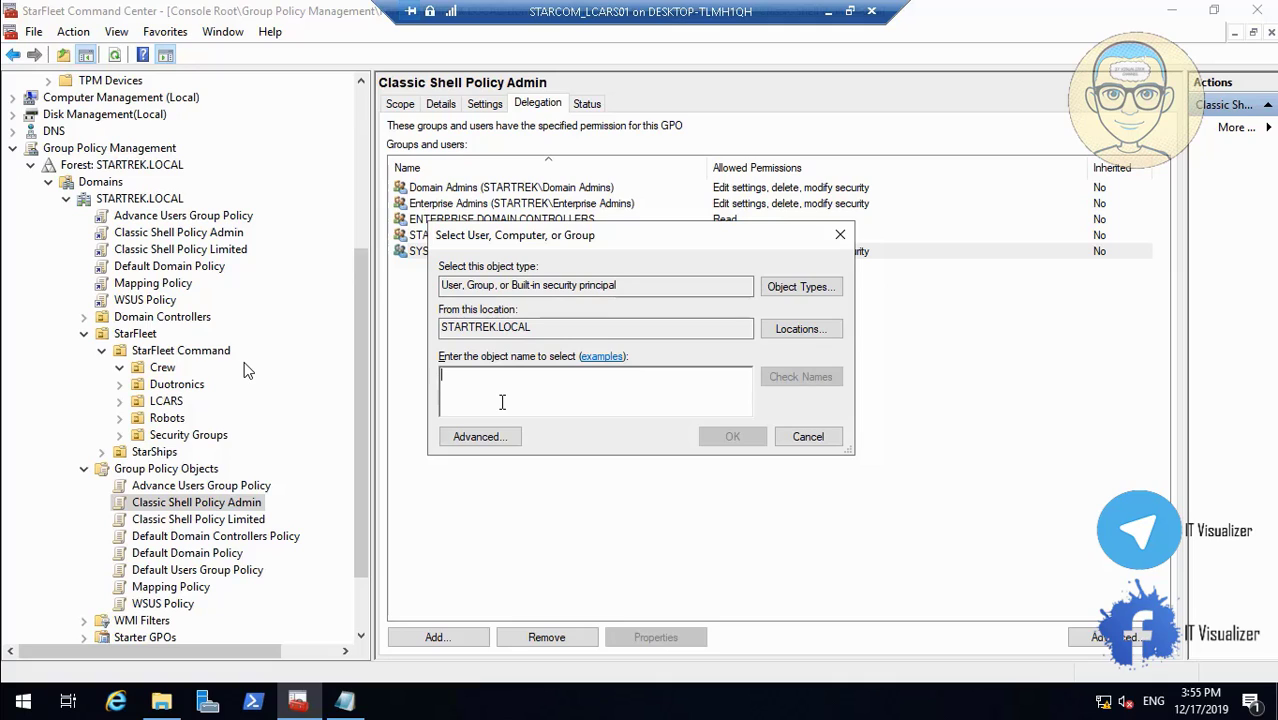
{"action": "type", "text": "d"}
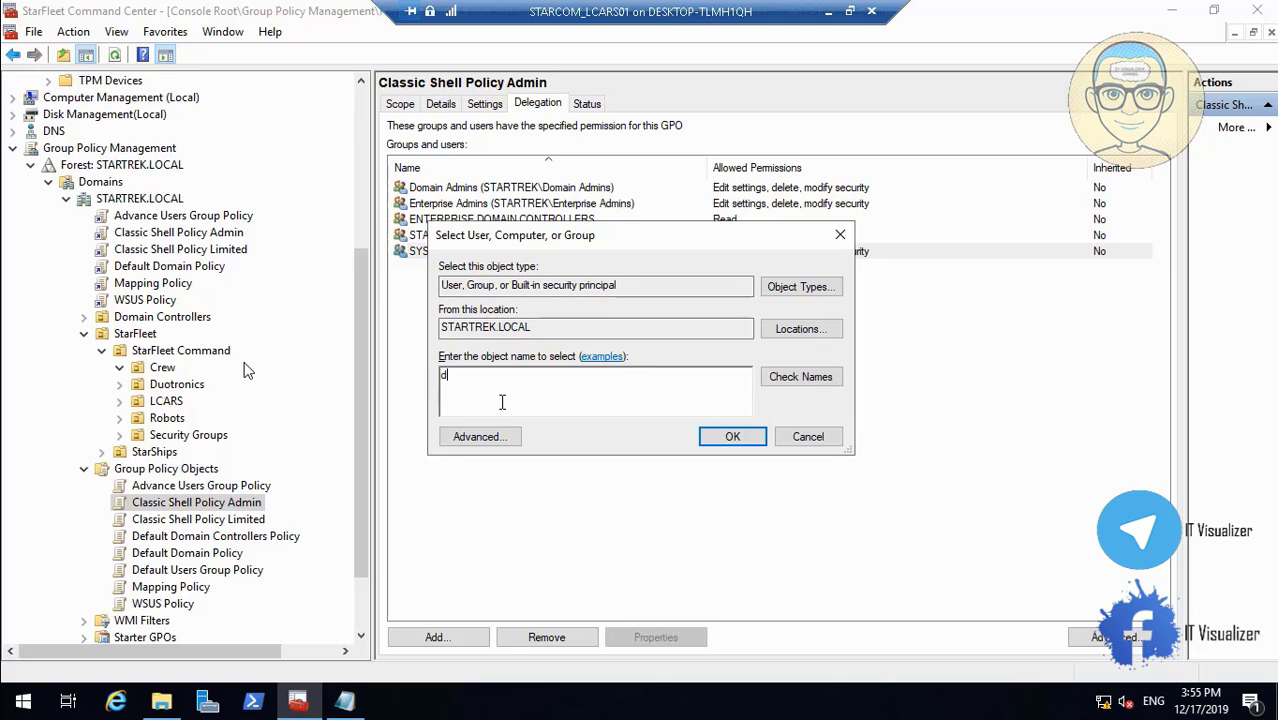
{"action": "type", "text": "omain Computers"}
{"action": "left_click", "coordinate": [800, 376]}
{"action": "left_click", "coordinate": [728, 436]}
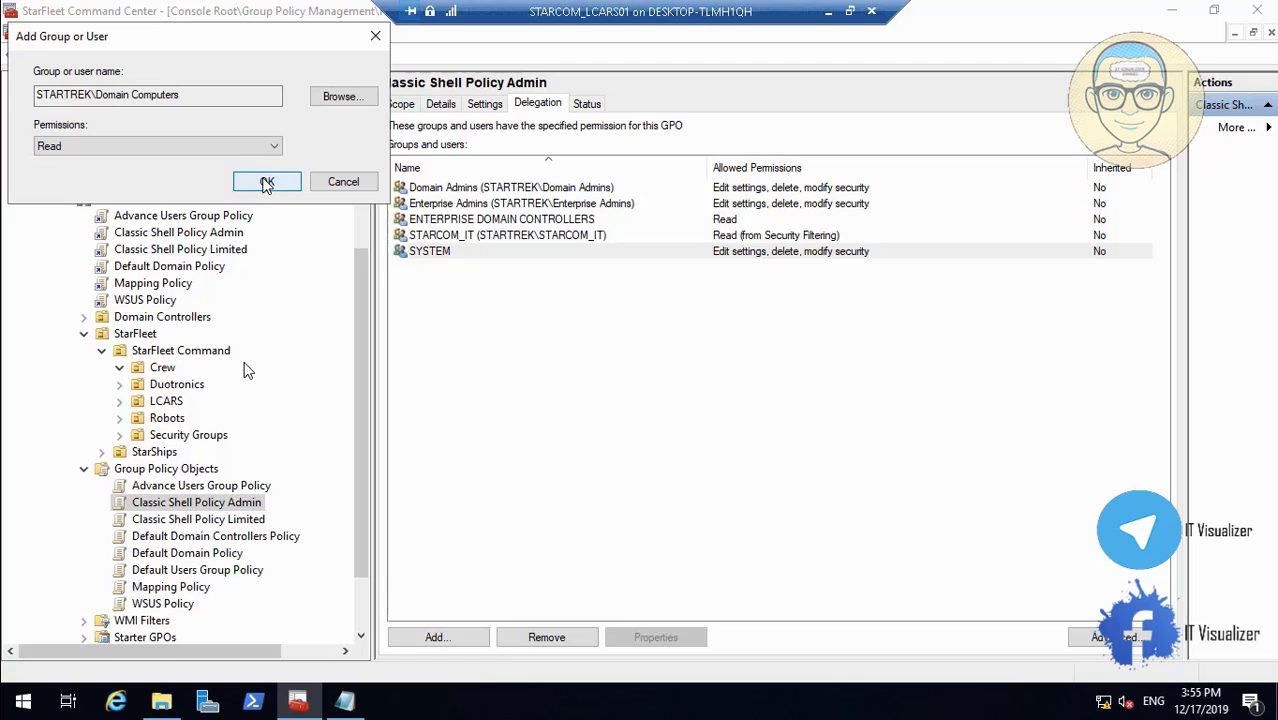
{"action": "left_click", "coordinate": [266, 181]}
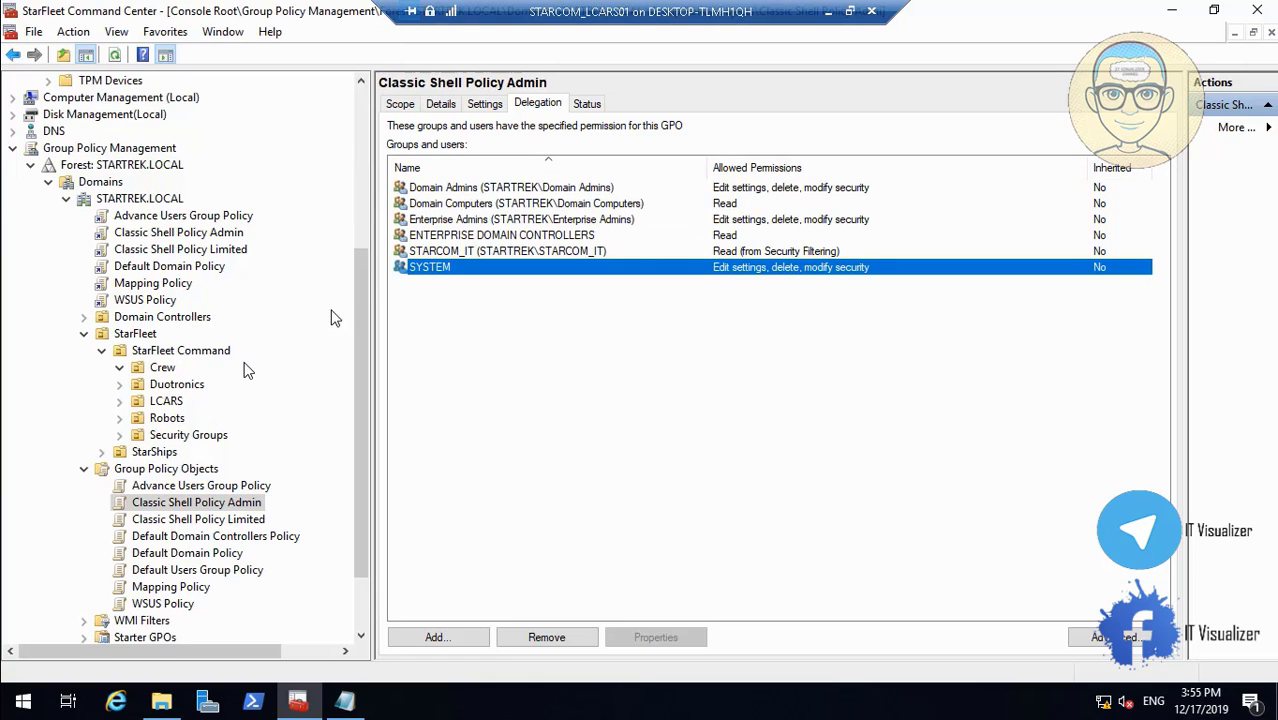
- Remove Authenticated Users from the security filtering of the Classic Shell Policy Limited object, accepting both confirmations
{"action": "left_click", "coordinate": [399, 104]}
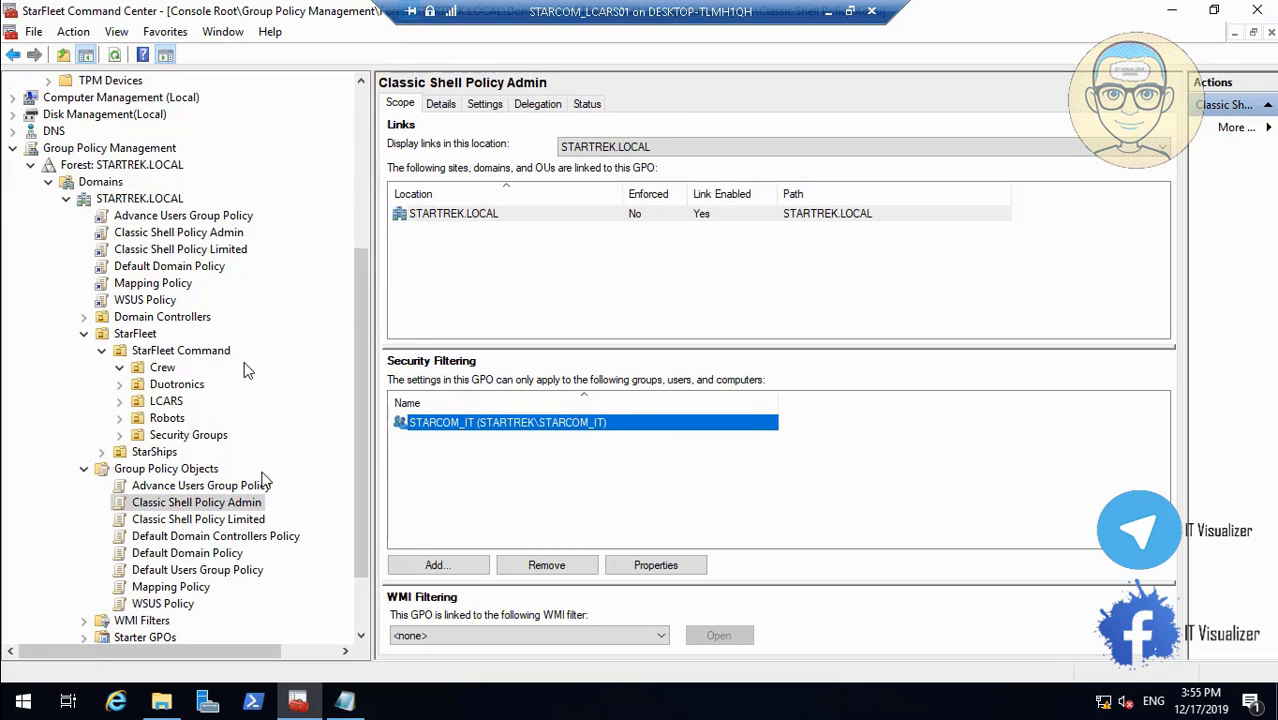
{"action": "left_click", "coordinate": [238, 521]}
{"action": "right_click", "coordinate": [238, 524]}
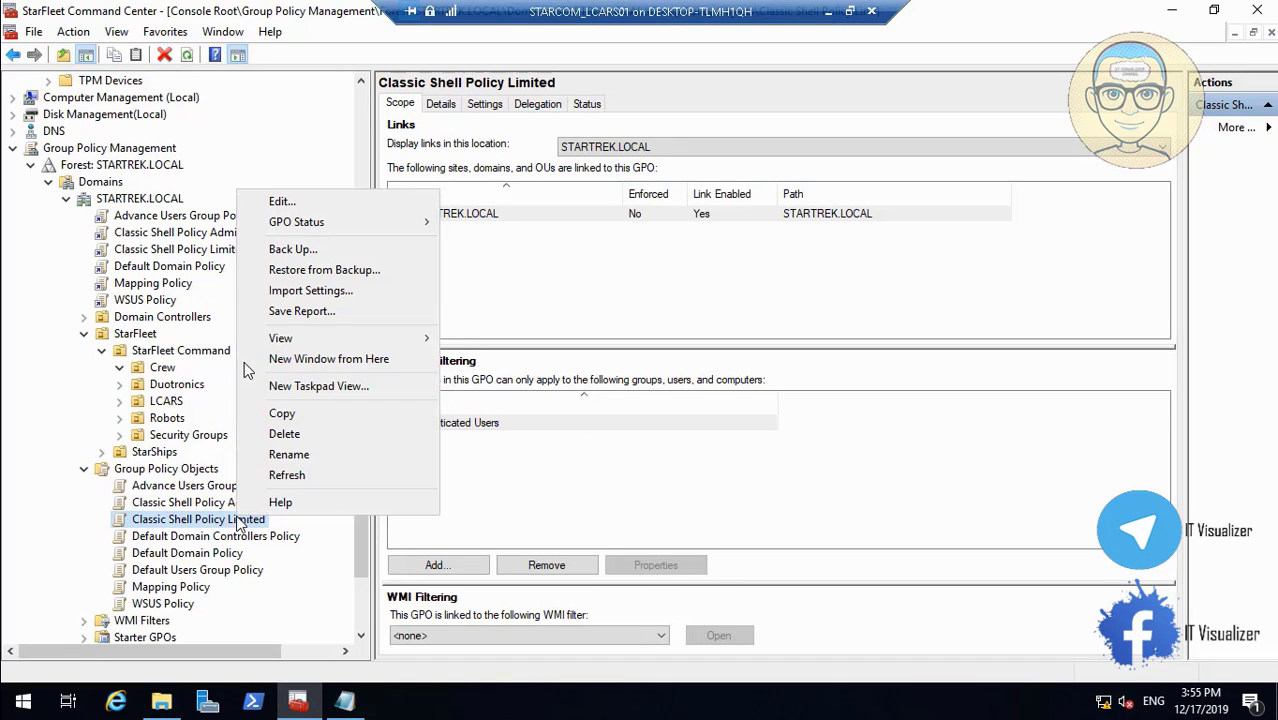
{"action": "left_click", "coordinate": [502, 425]}
{"action": "left_click", "coordinate": [491, 424]}
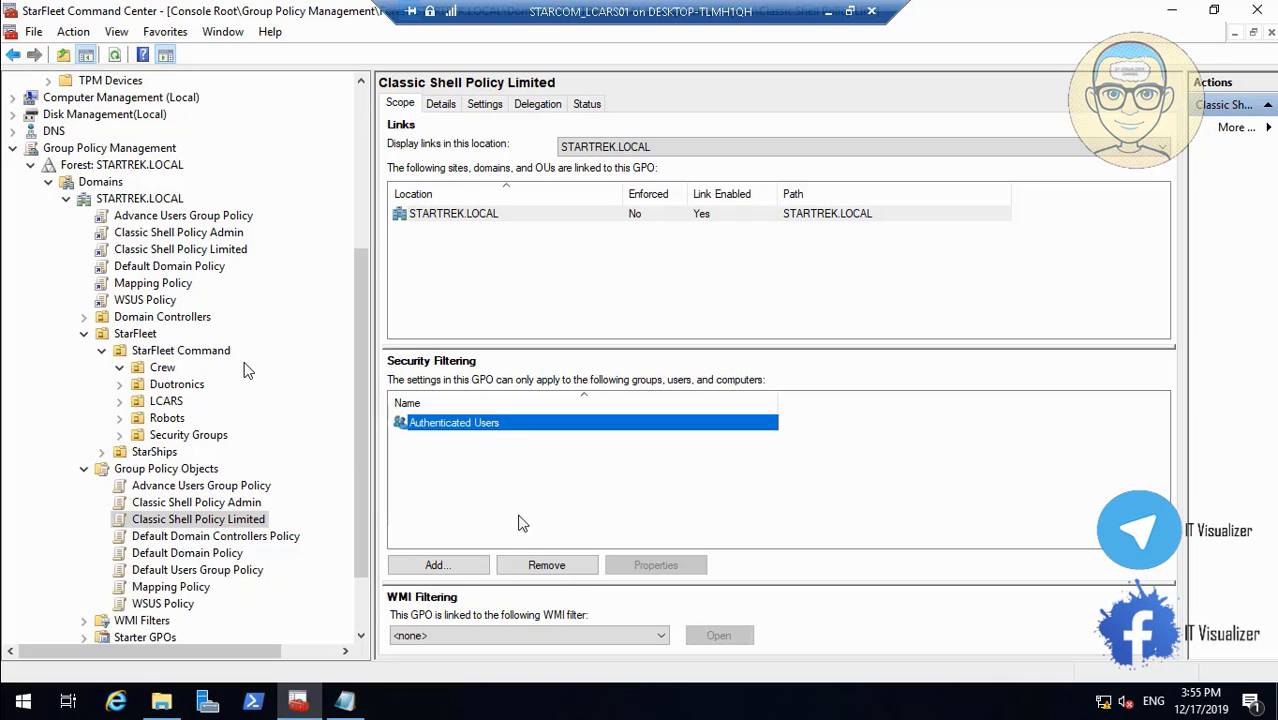
{"action": "left_click", "coordinate": [558, 566]}
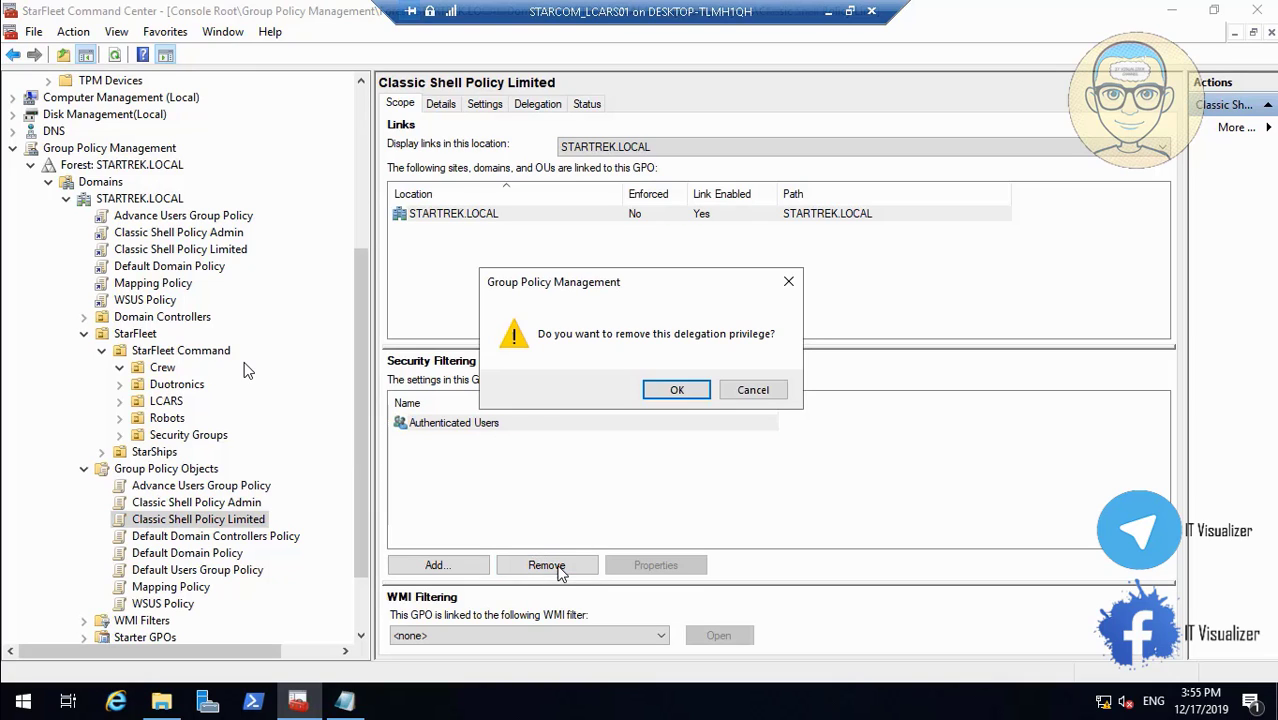
{"action": "left_click", "coordinate": [676, 390]}
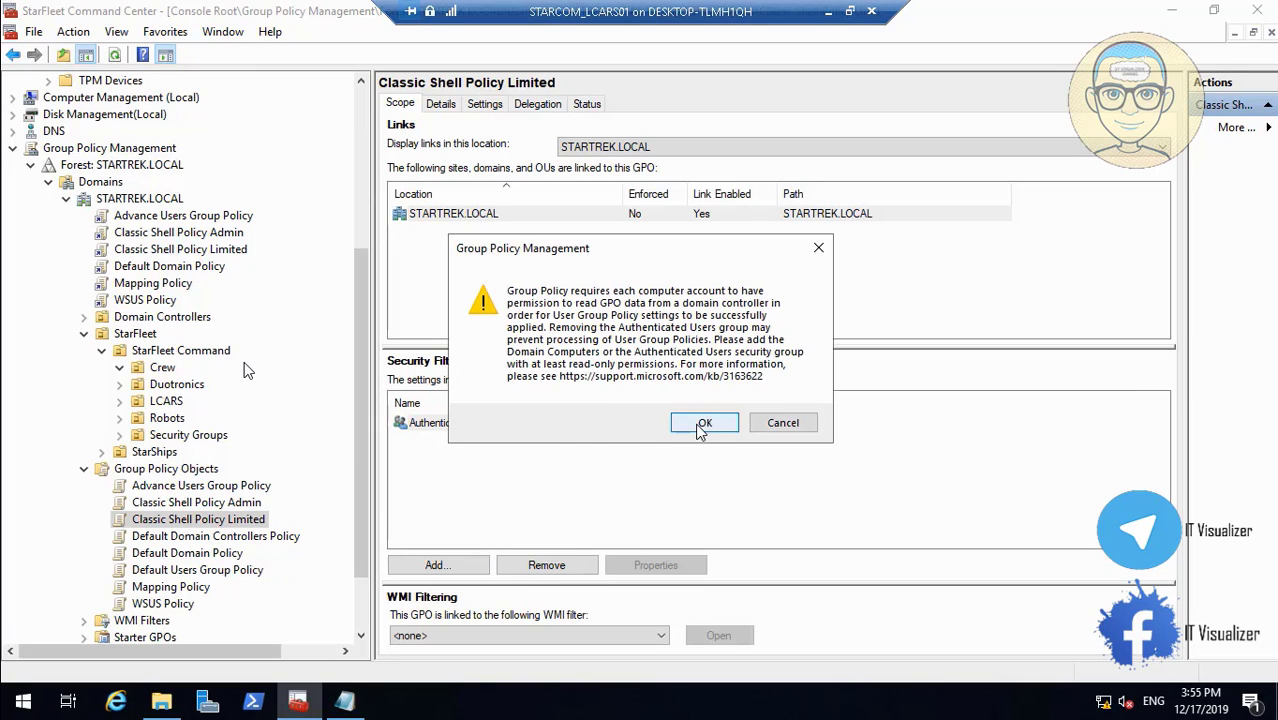
{"action": "left_click", "coordinate": [705, 423]}
- Add the STARCOM_RestrictedLevel_Users group to the security filtering of the Classic Shell Policy Limited object
{"action": "left_click", "coordinate": [455, 567]}
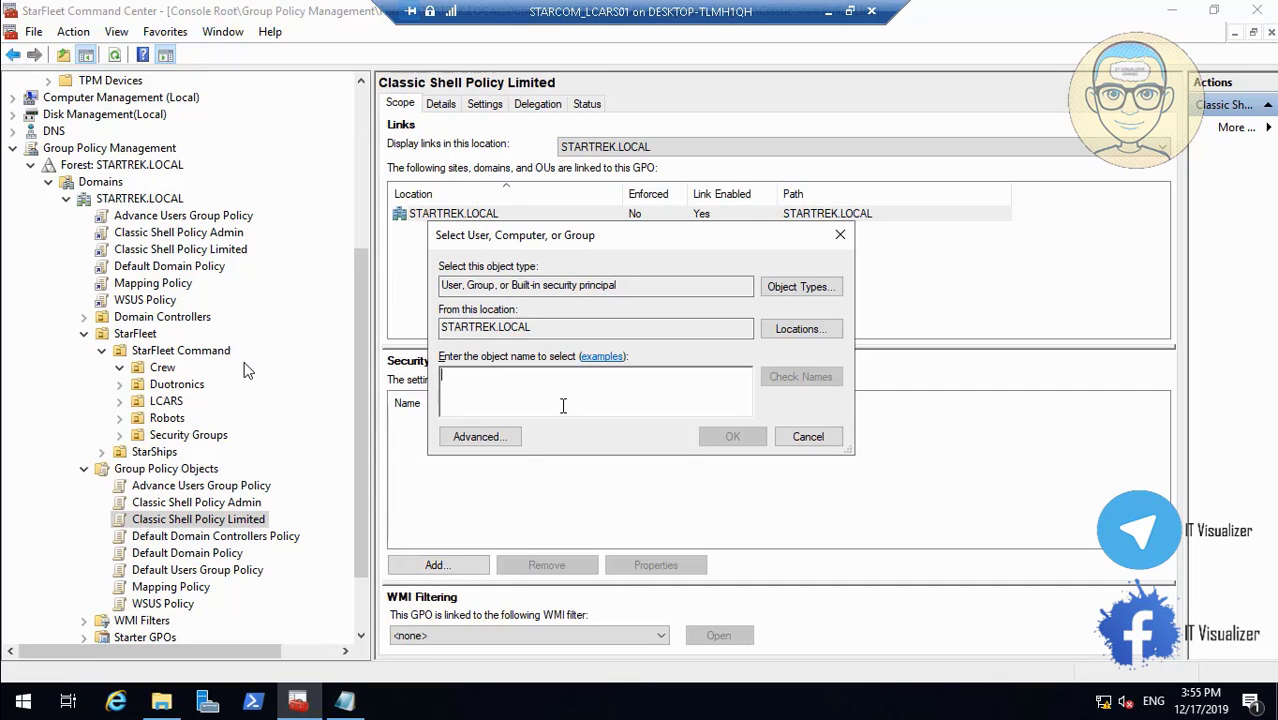
{"action": "type", "text": "sta"}
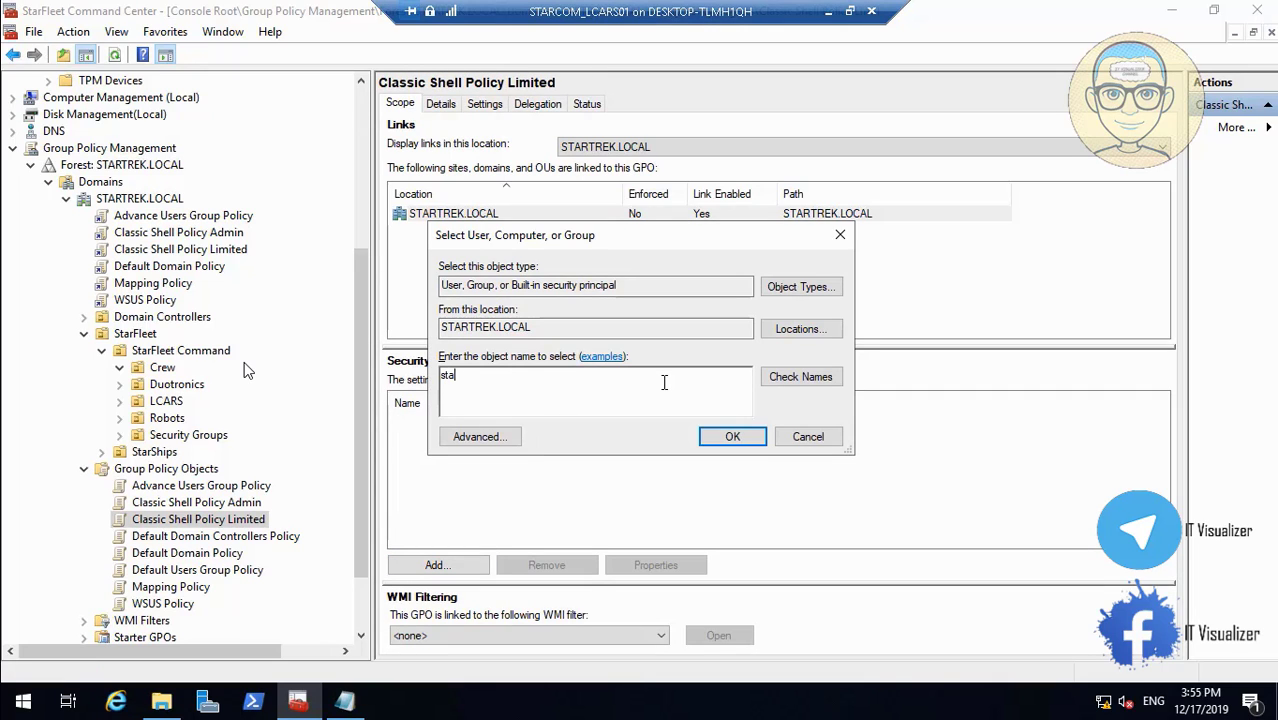
{"action": "type", "text": "rcom"}
{"action": "left_click", "coordinate": [800, 376]}
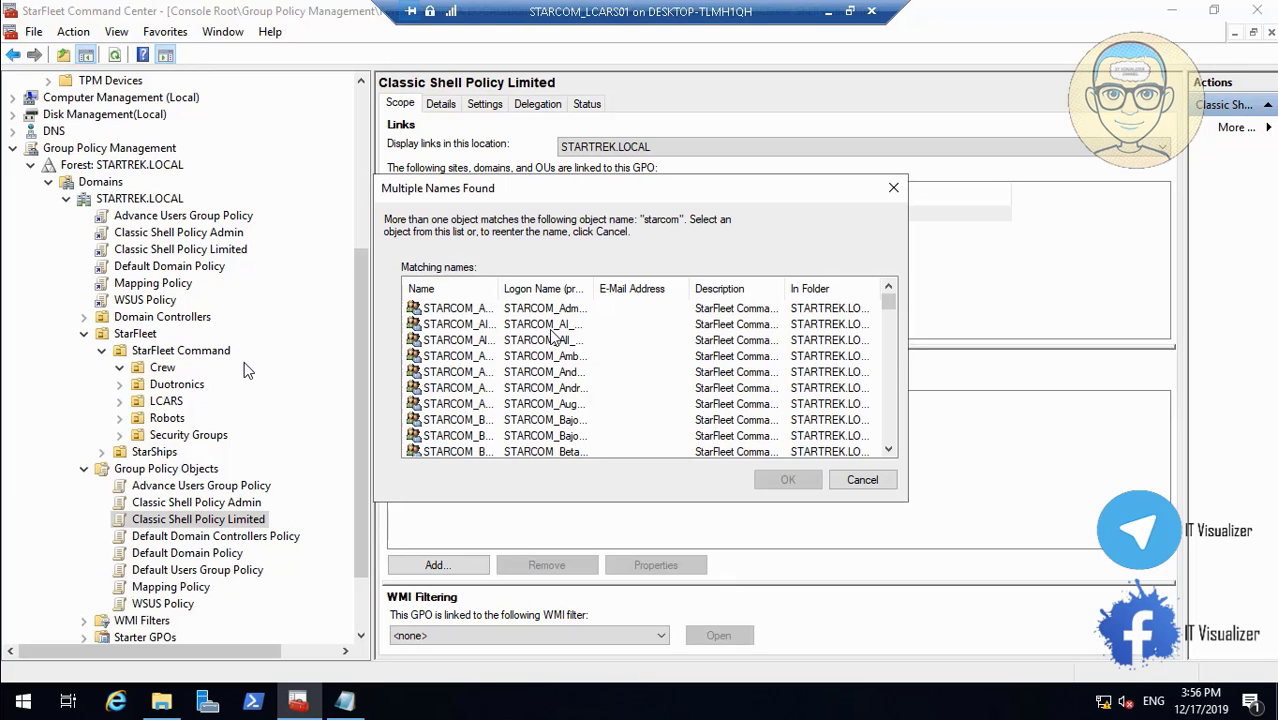
{"action": "left_click_drag", "start_coordinate": [500, 289], "coordinate": [587, 289]}
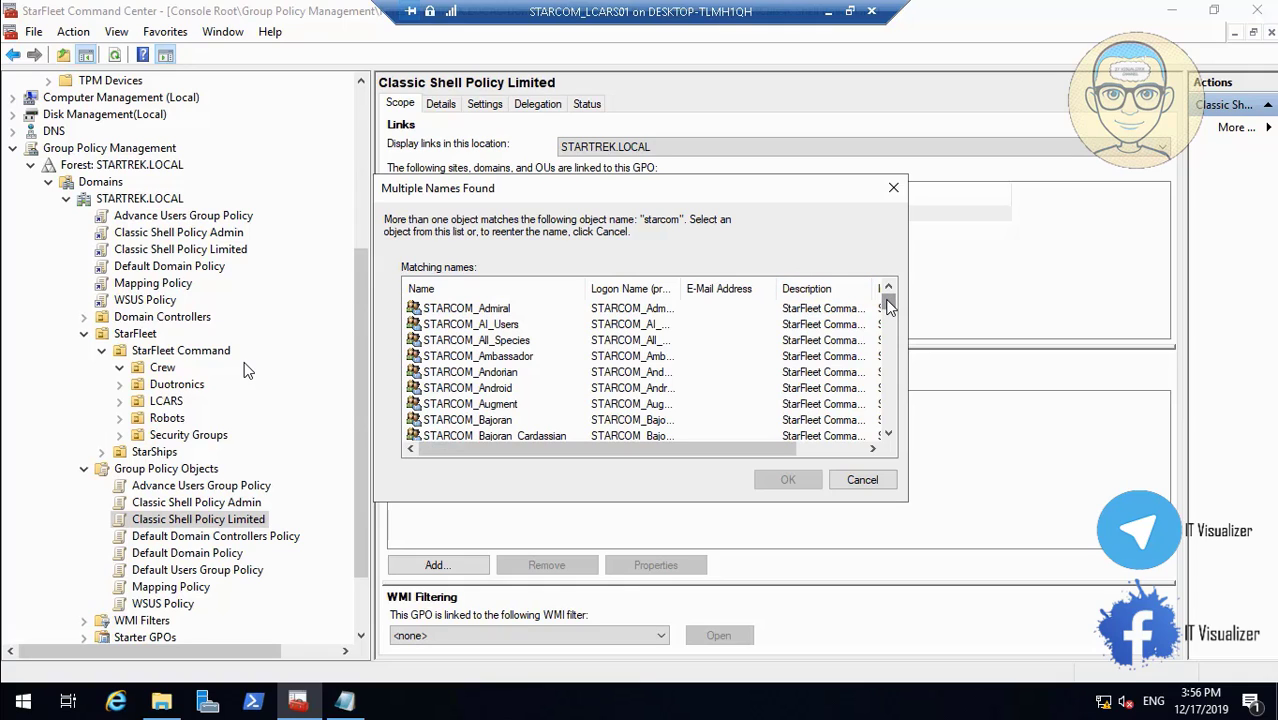
{"action": "left_click_drag", "start_coordinate": [888, 305], "coordinate": [893, 394]}
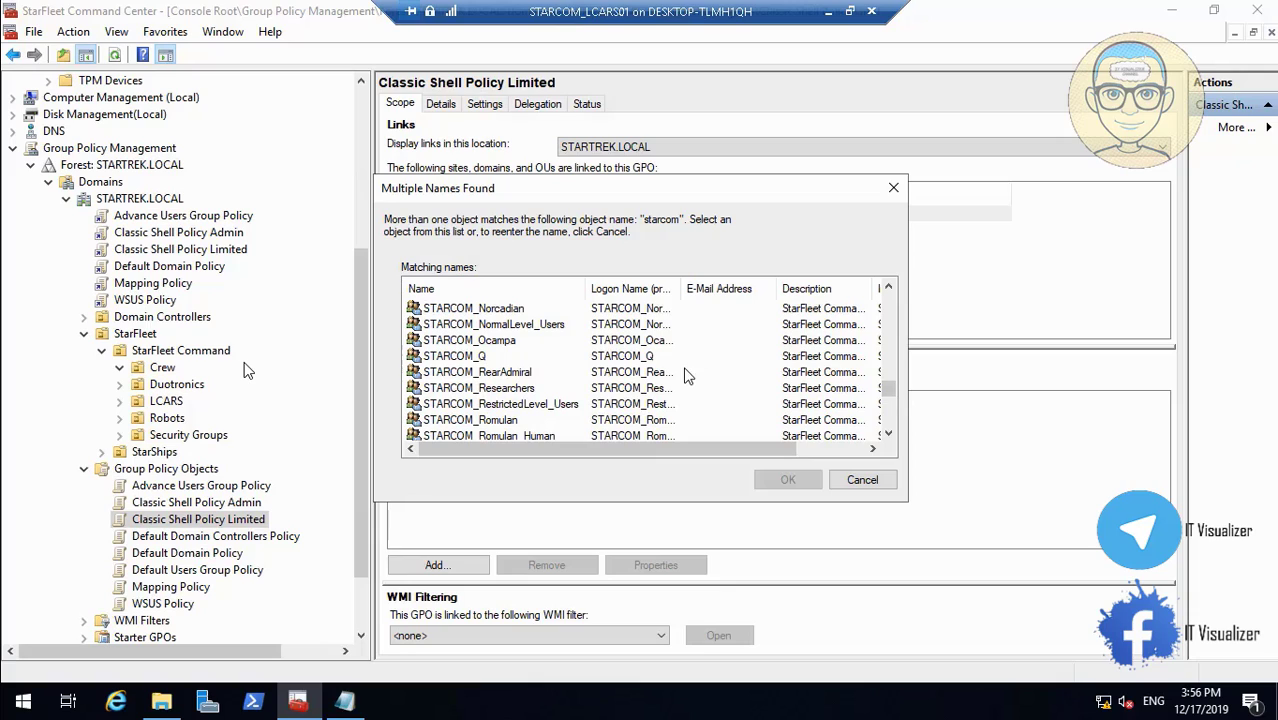
{"action": "left_click", "coordinate": [566, 410]}
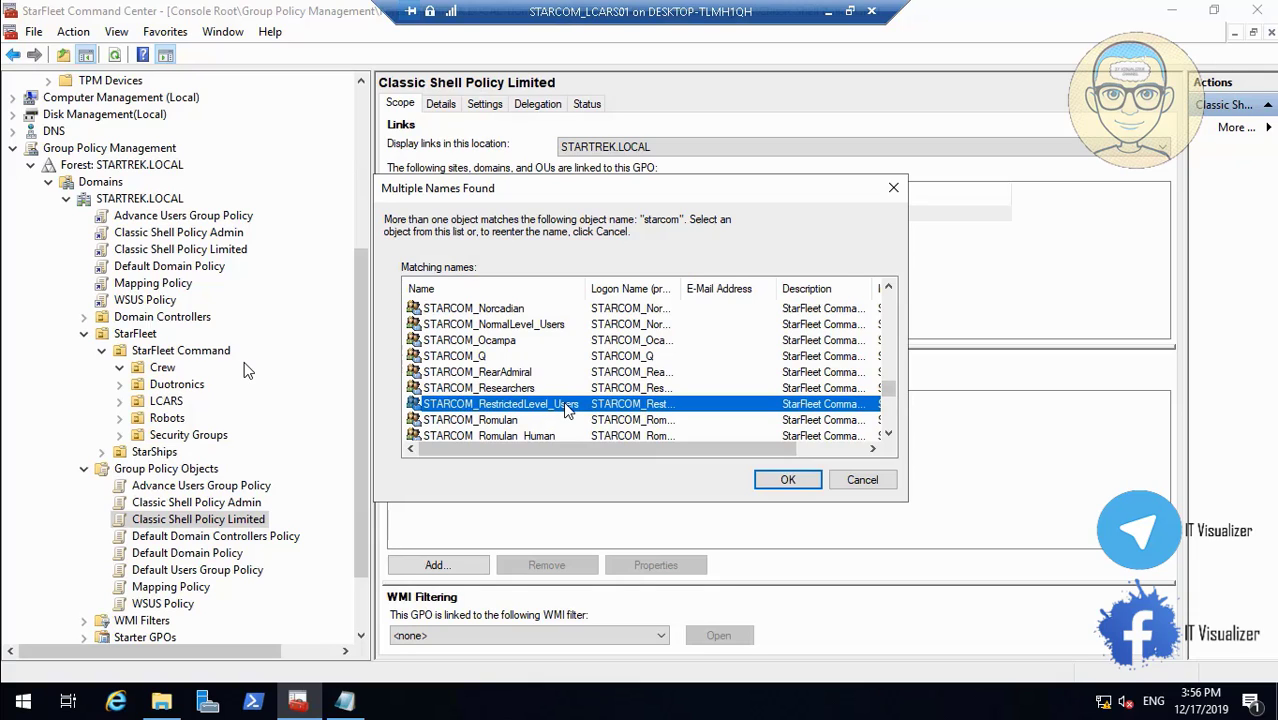
{"action": "left_click", "coordinate": [548, 326]}
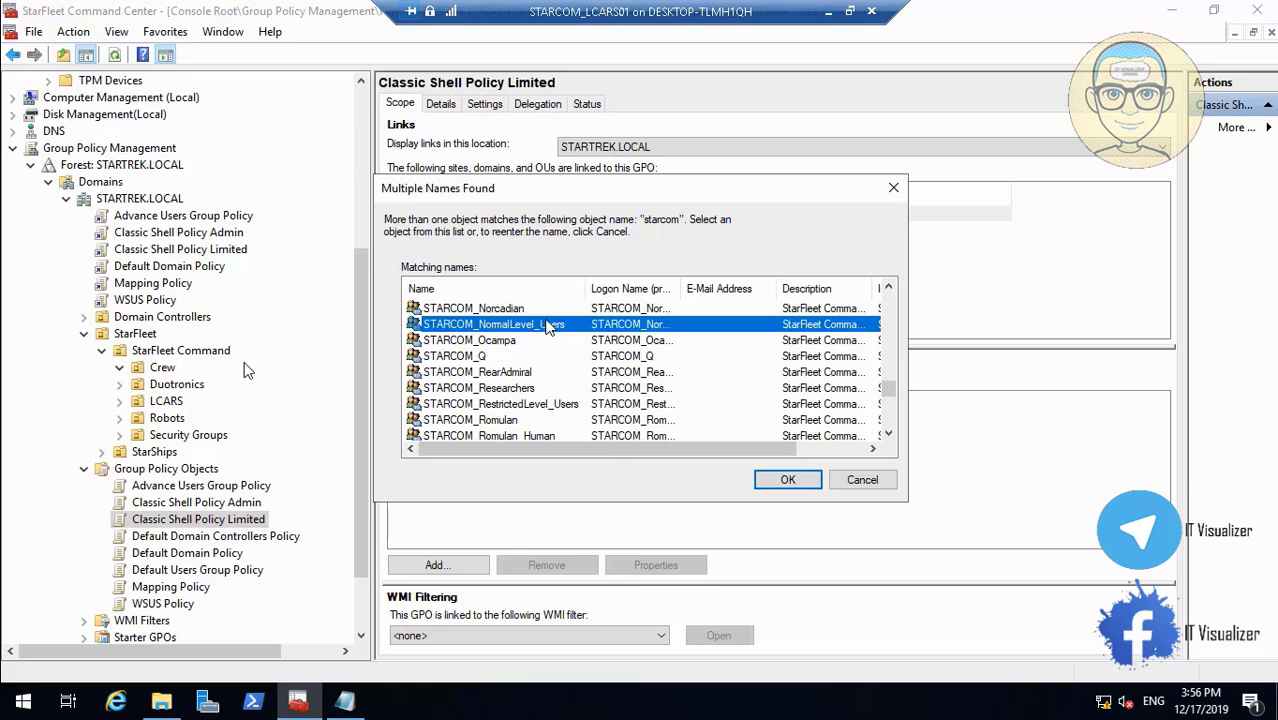
{"action": "left_click", "coordinate": [576, 412]}
{"action": "left_click", "coordinate": [776, 480]}
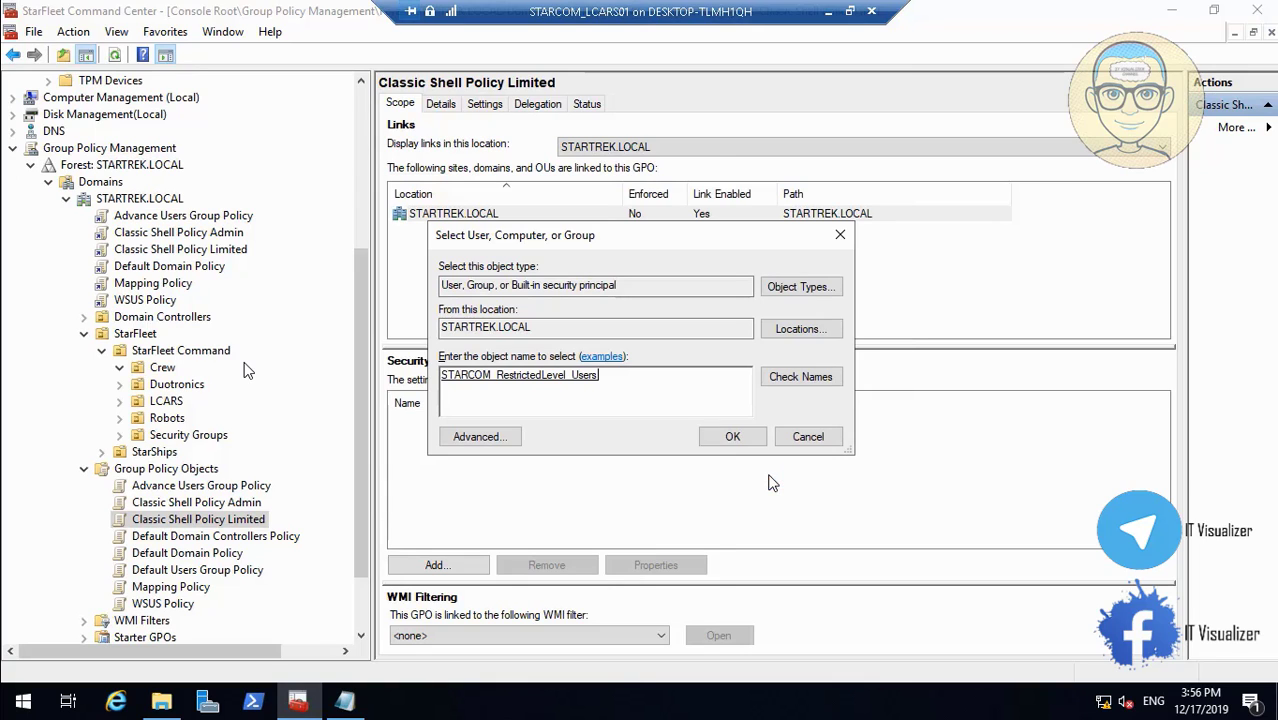
{"action": "left_click", "coordinate": [733, 436]}
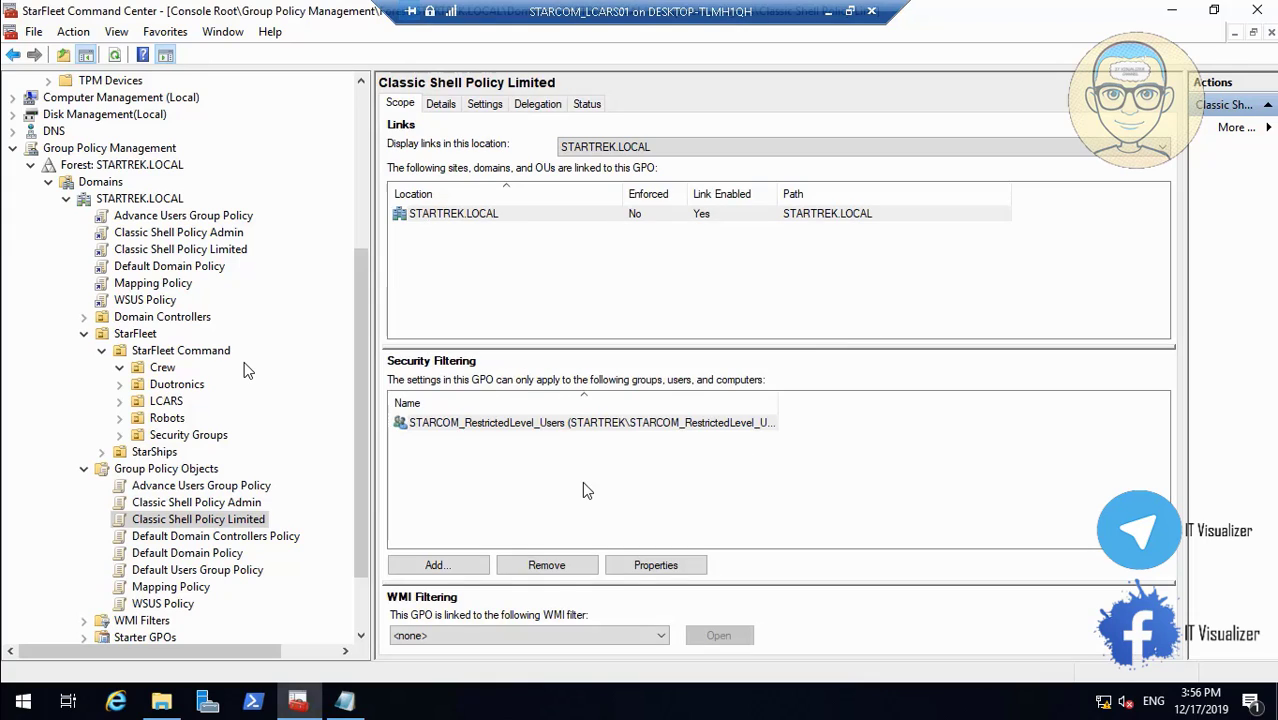
- Add the STARCOM_NormalLevel_Users group to the security filtering of the Classic Shell Policy Limited object
{"action": "left_click", "coordinate": [456, 565]}
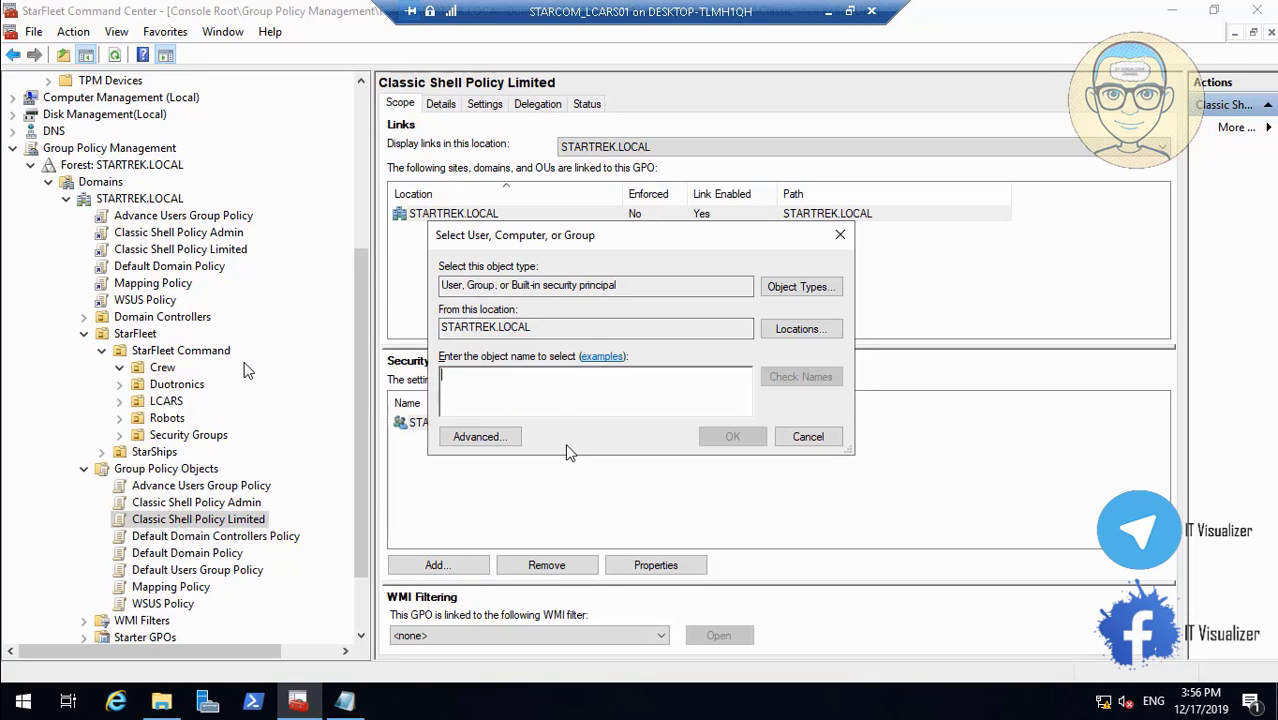
{"action": "type", "text": "star"}
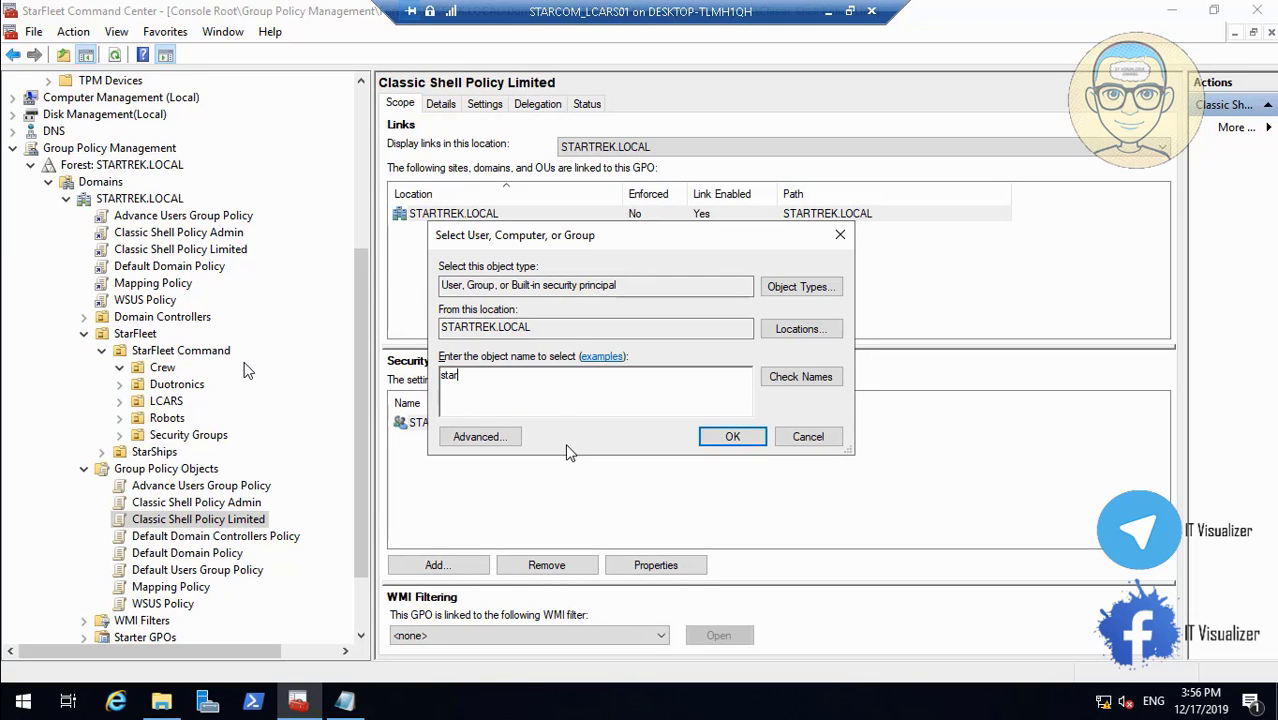
{"action": "type", "text": "com"}
{"action": "left_click", "coordinate": [821, 377]}
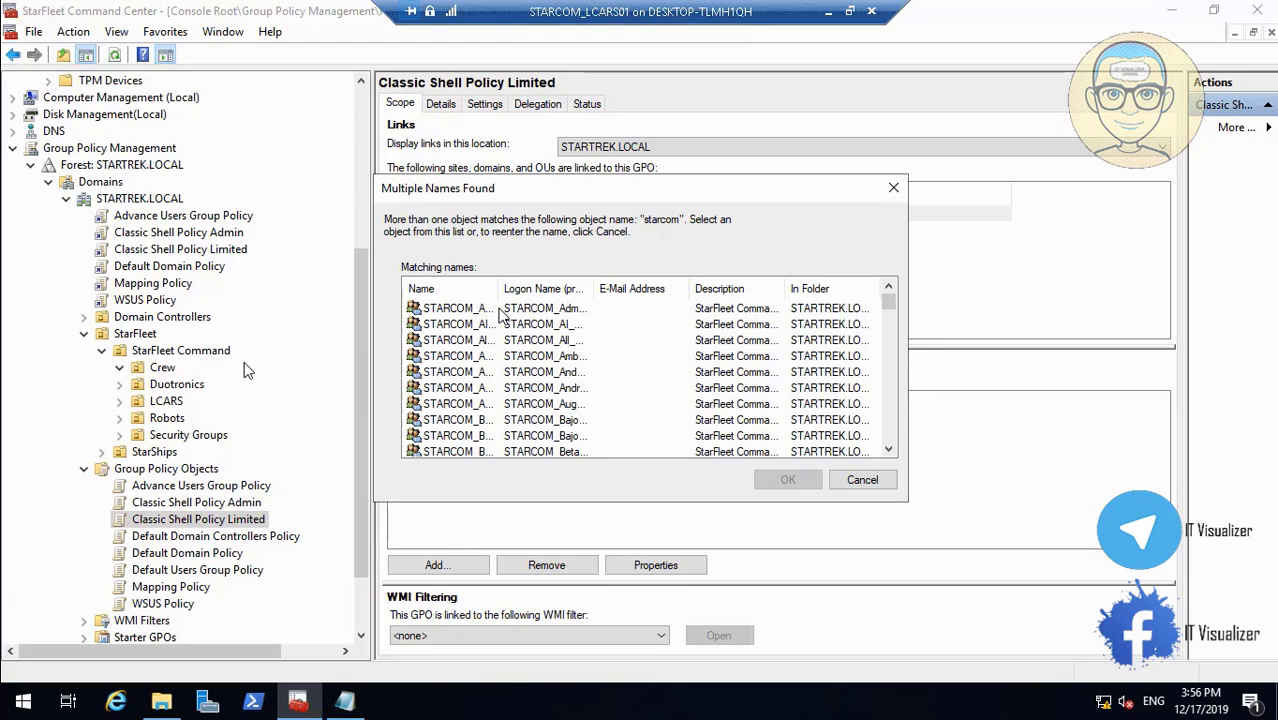
{"action": "left_click_drag", "start_coordinate": [497, 295], "coordinate": [563, 295]}
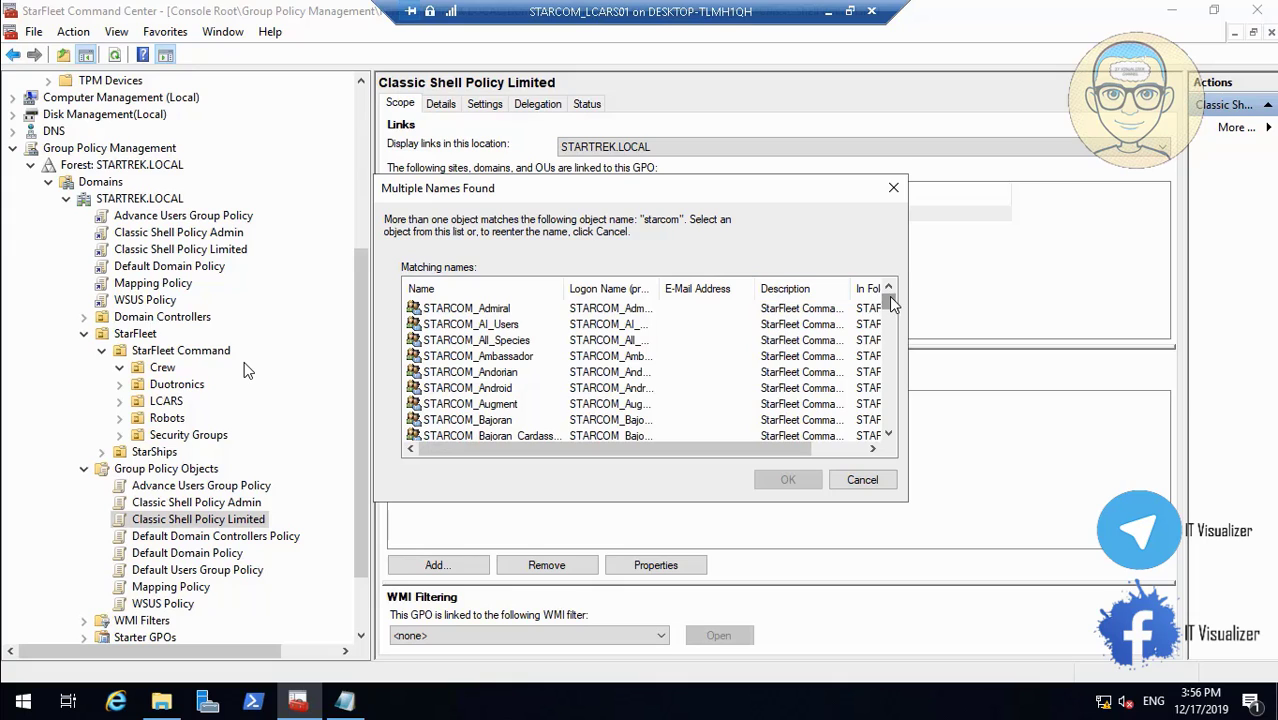
{"action": "left_click_drag", "start_coordinate": [889, 298], "coordinate": [895, 380]}
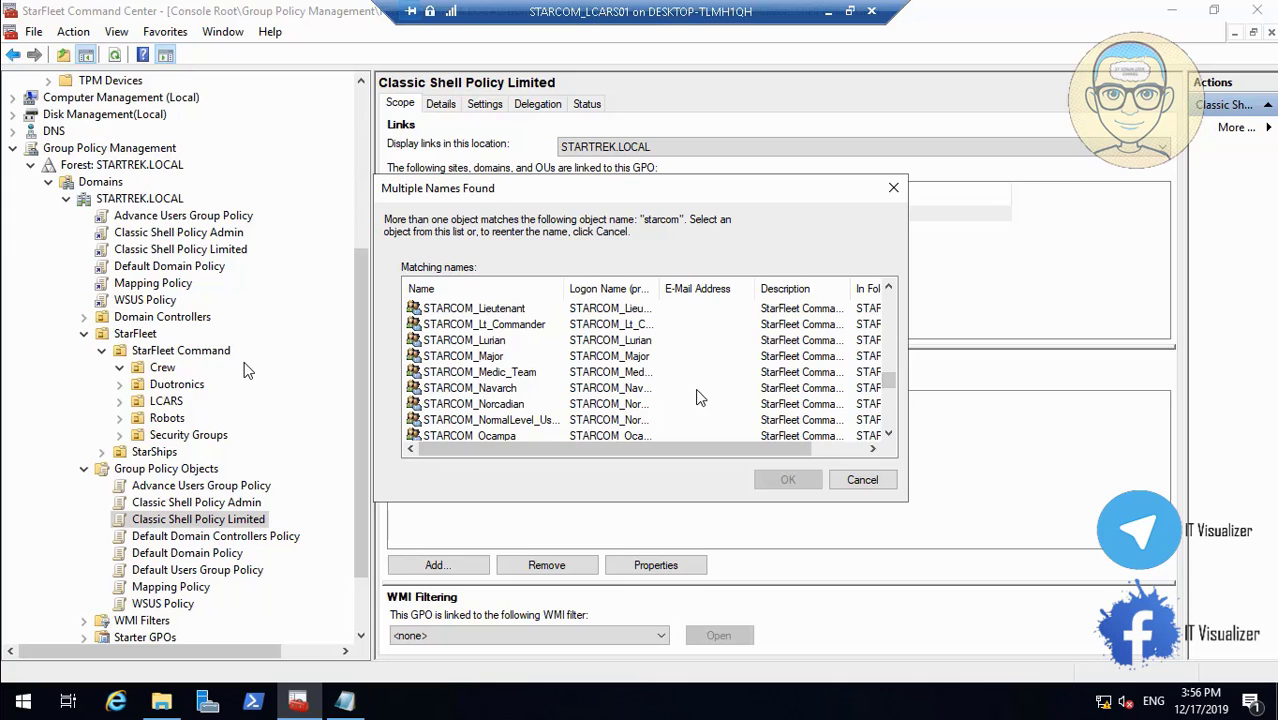
{"action": "left_click", "coordinate": [576, 424]}
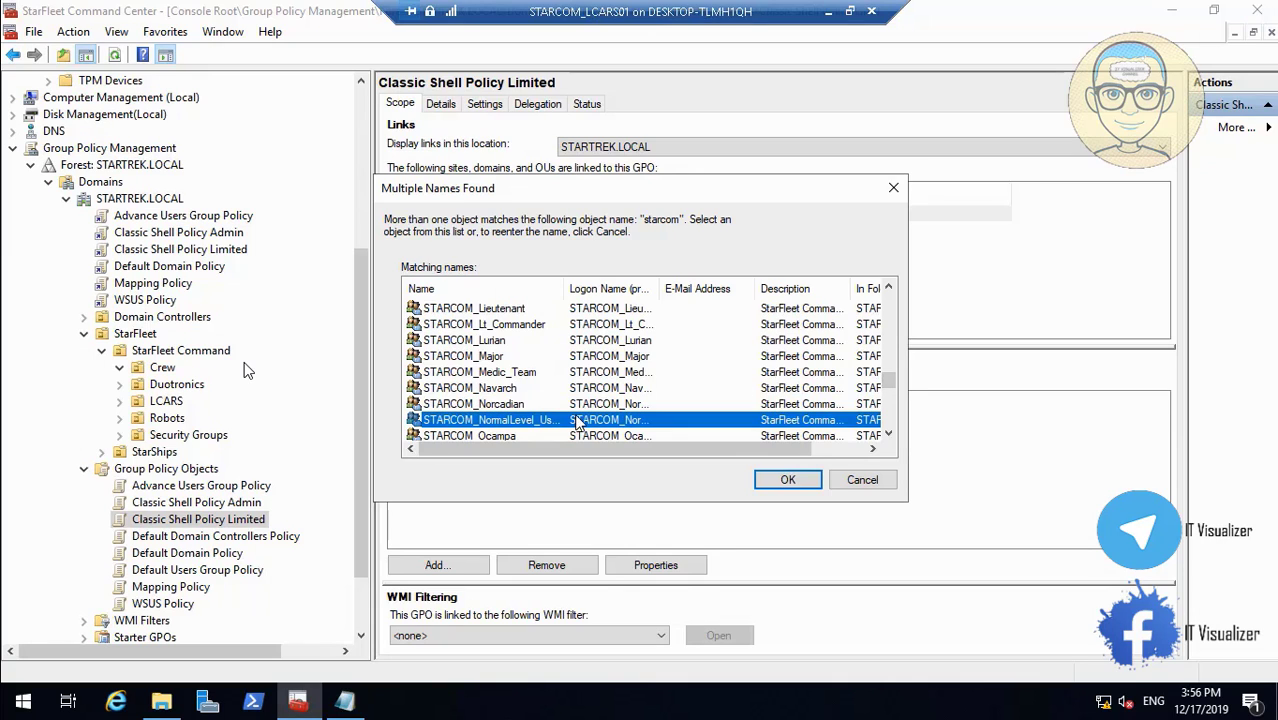
{"action": "left_click", "coordinate": [788, 480]}
{"action": "left_click", "coordinate": [731, 440]}
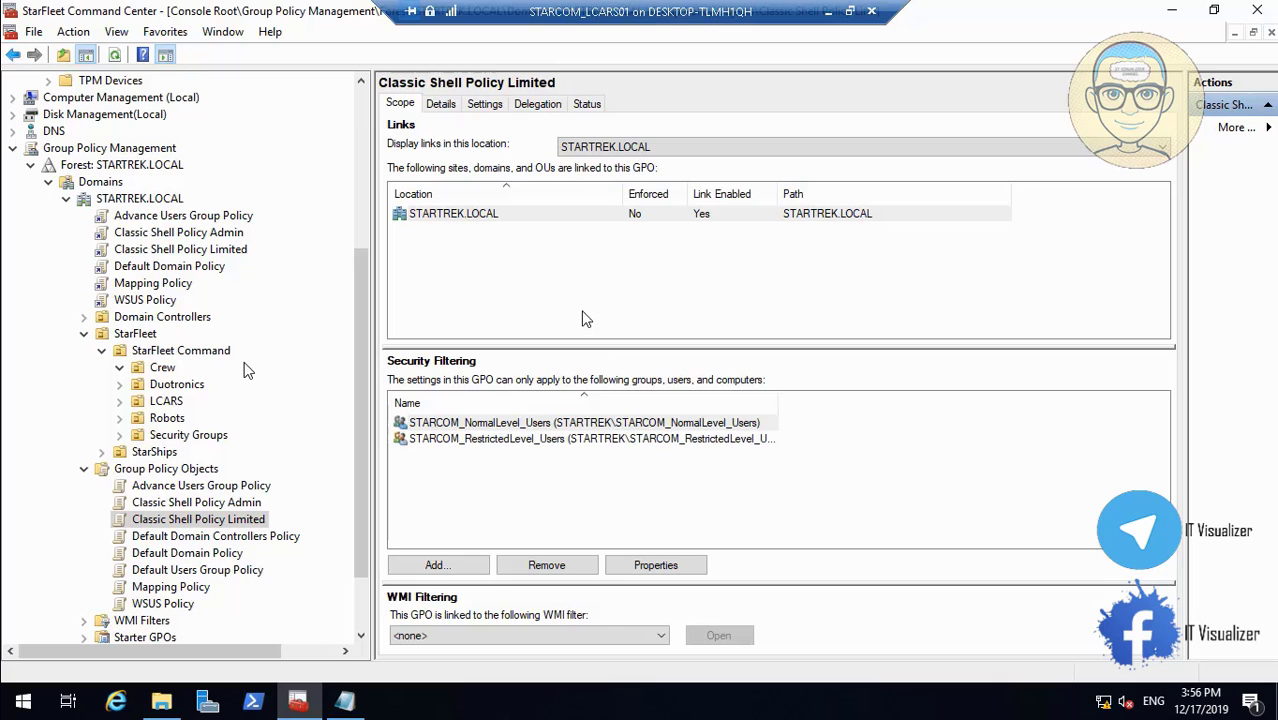
- Delegate Read permission on the Classic Shell Policy Limited object to the Domain Computers group
{"action": "left_click", "coordinate": [538, 104]}
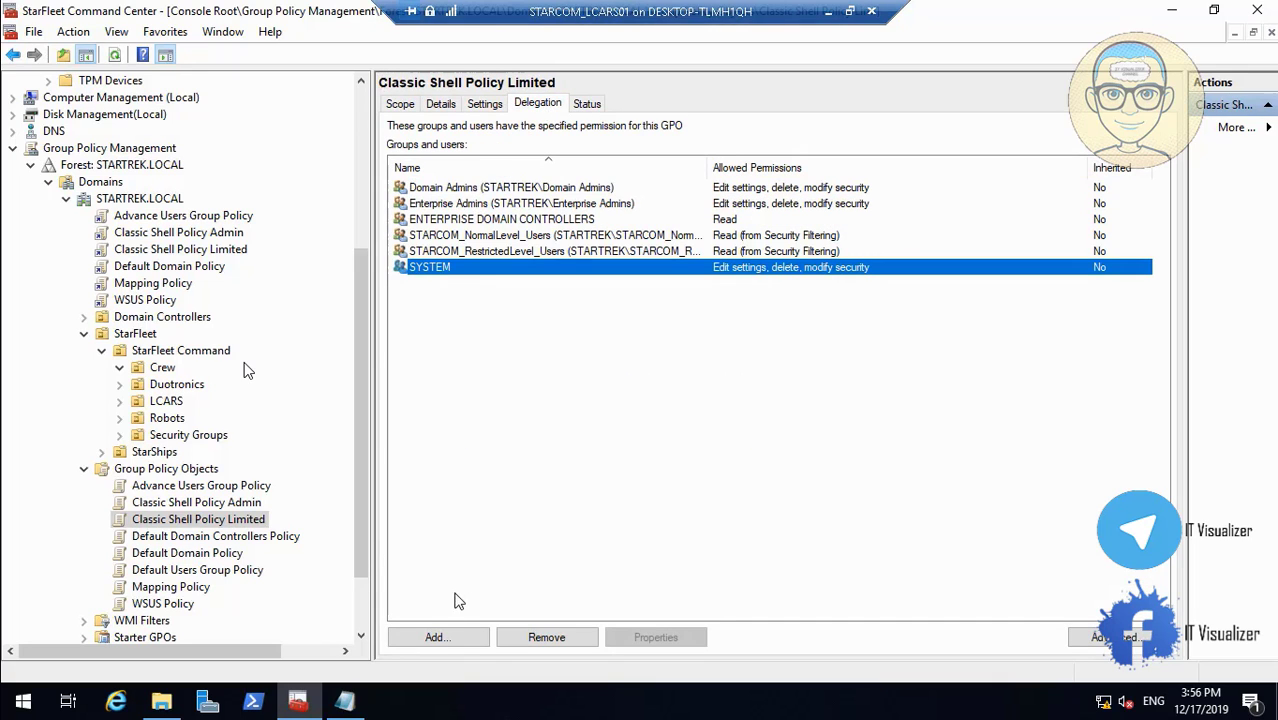
{"action": "left_click", "coordinate": [440, 638]}
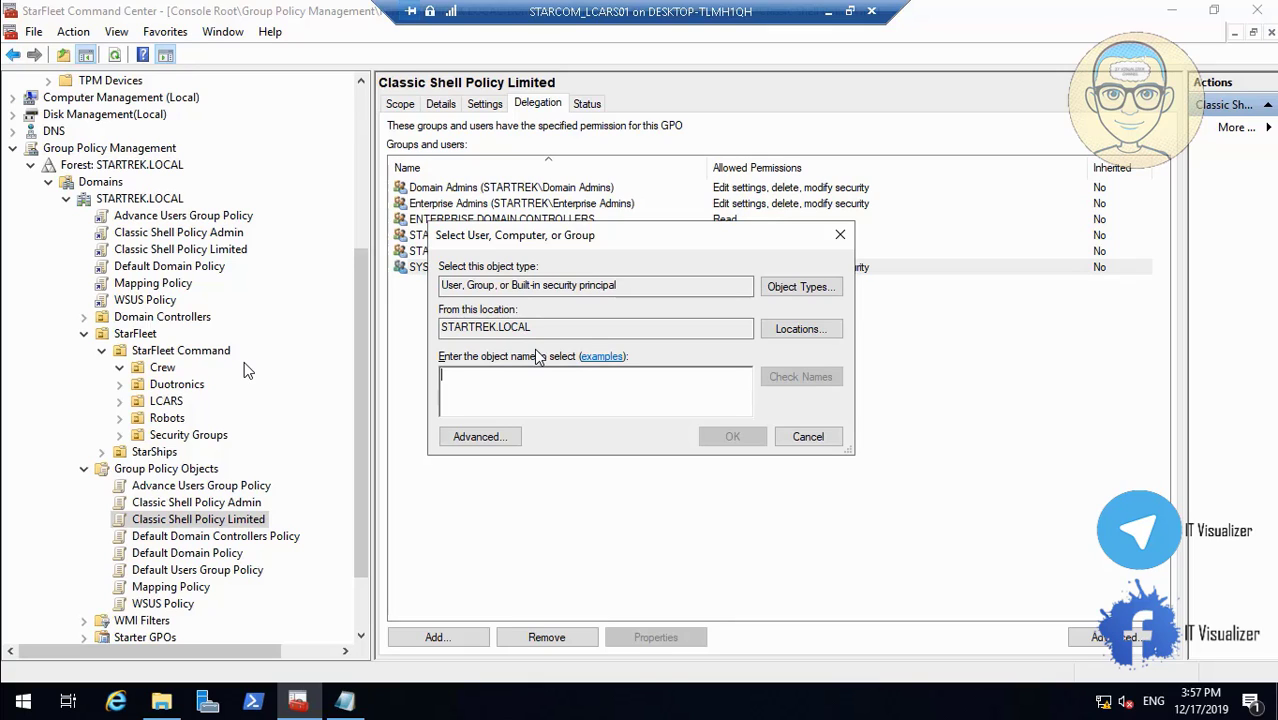
{"action": "type", "text": "domain"}
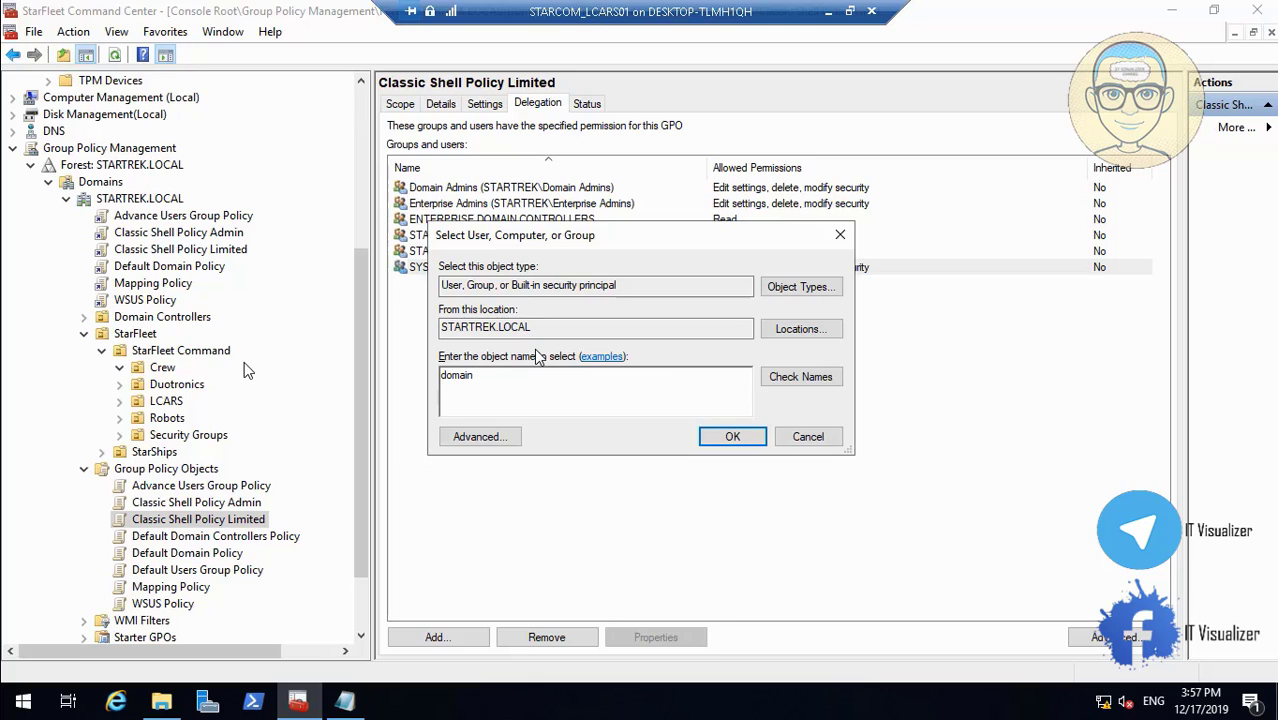
{"action": "type", "text": " computers"}
{"action": "left_click", "coordinate": [792, 377]}
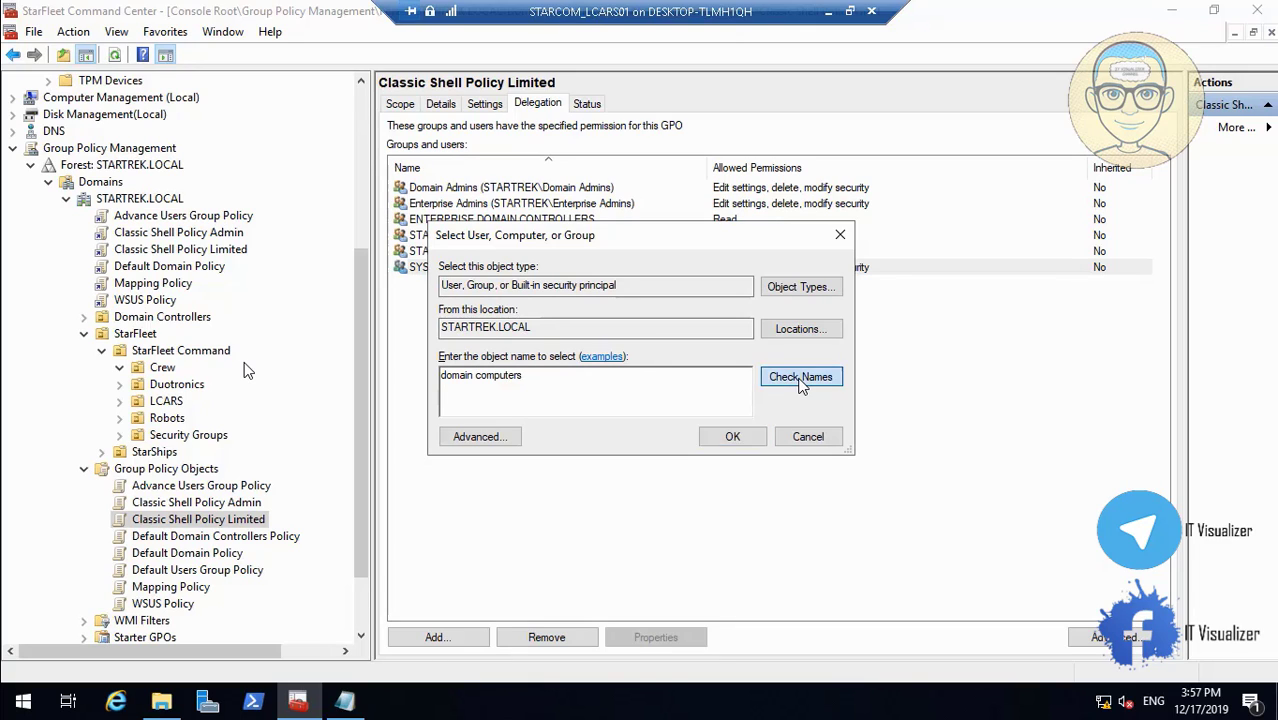
{"action": "left_click", "coordinate": [727, 436]}
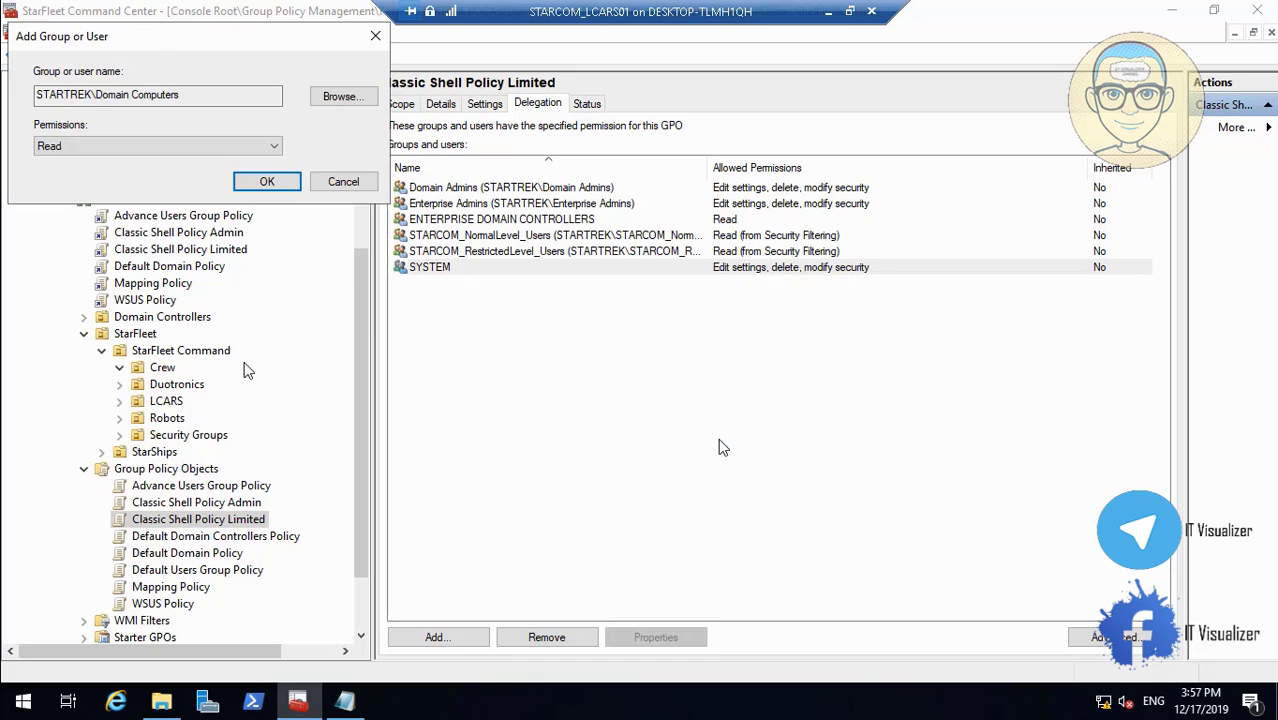
{"action": "left_click", "coordinate": [268, 181]}
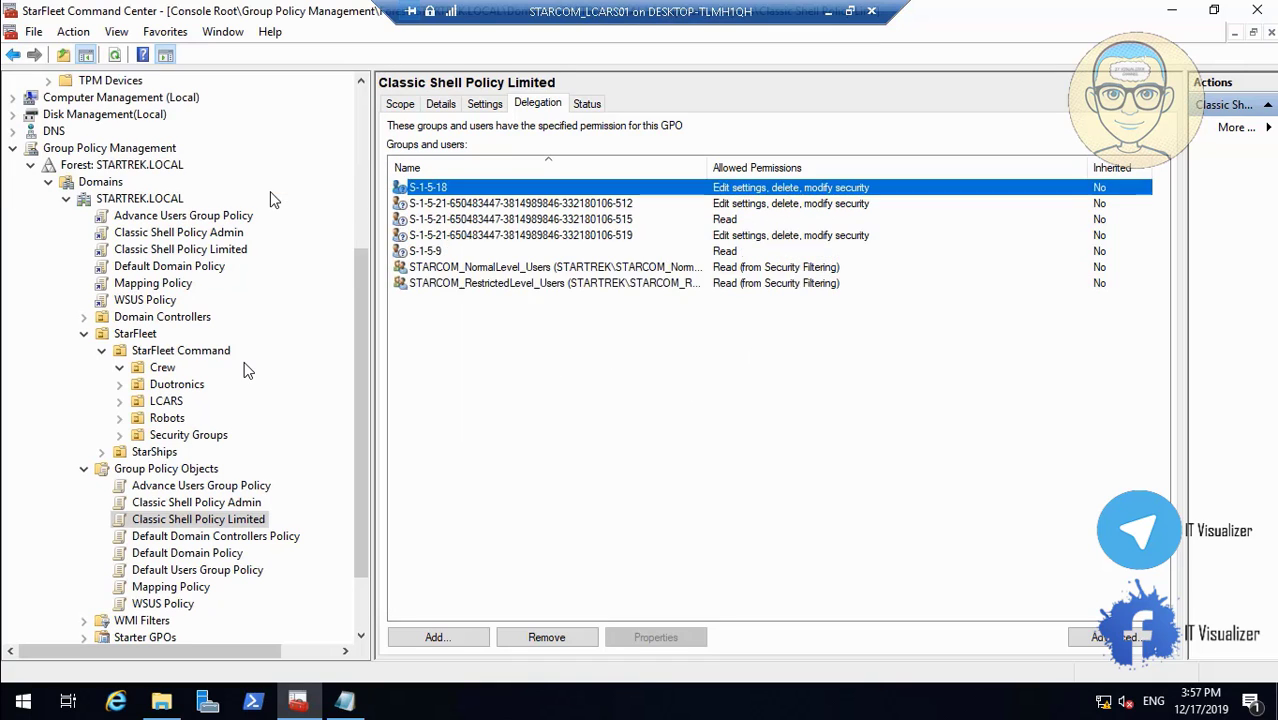
- Link the Default Users Group Policy object to the STARTREK.LOCAL domain and confirm the link
{"action": "left_click", "coordinate": [211, 556]}
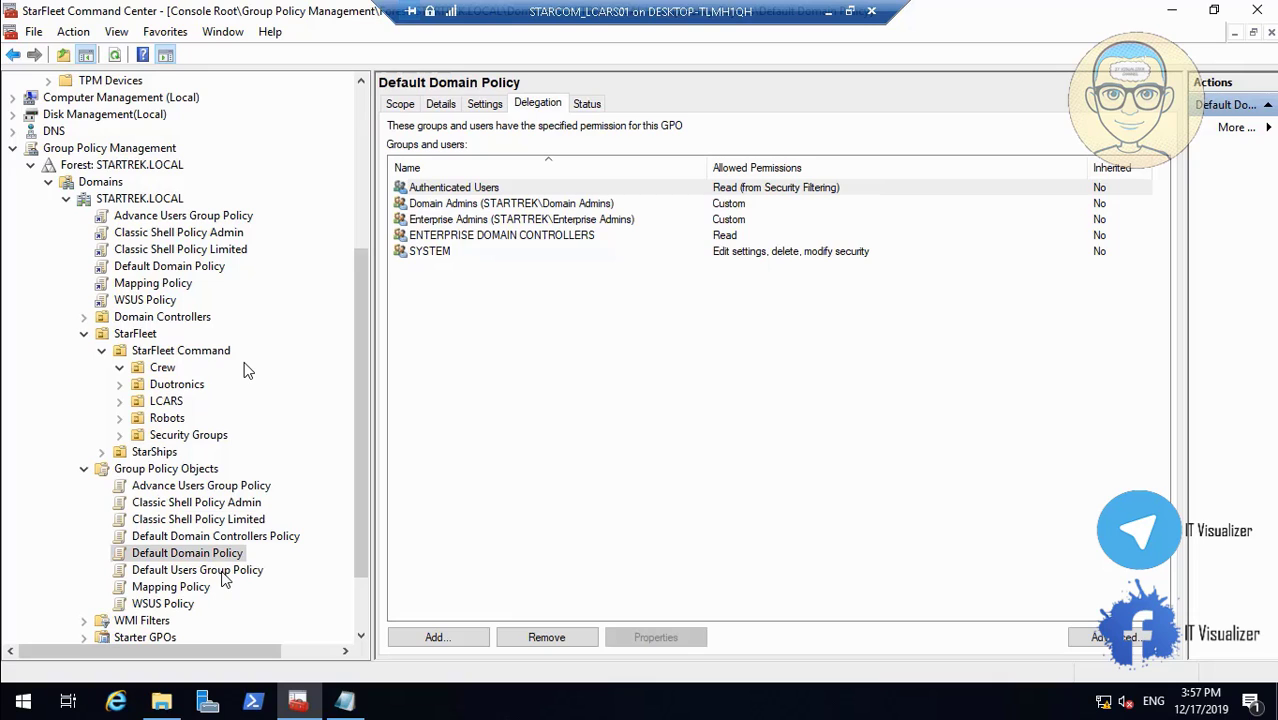
{"action": "left_click", "coordinate": [225, 572]}
{"action": "right_click", "coordinate": [224, 572]}
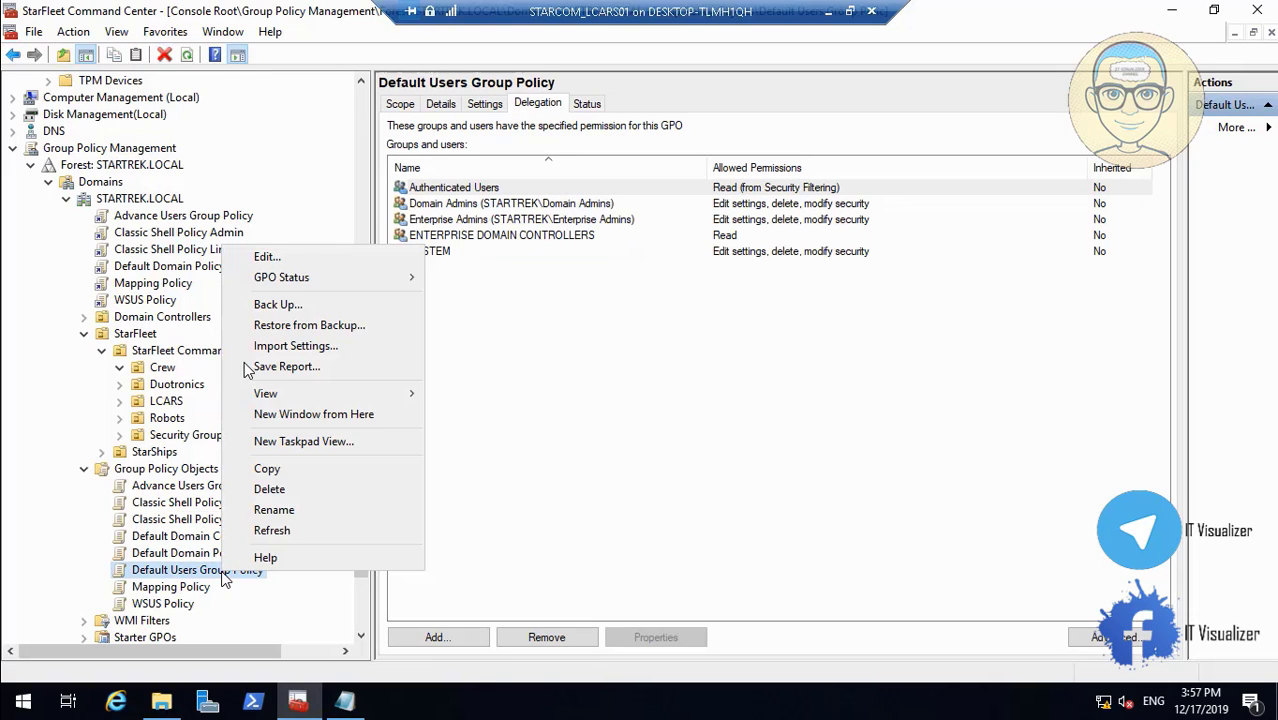
{"action": "left_click", "coordinate": [413, 110]}
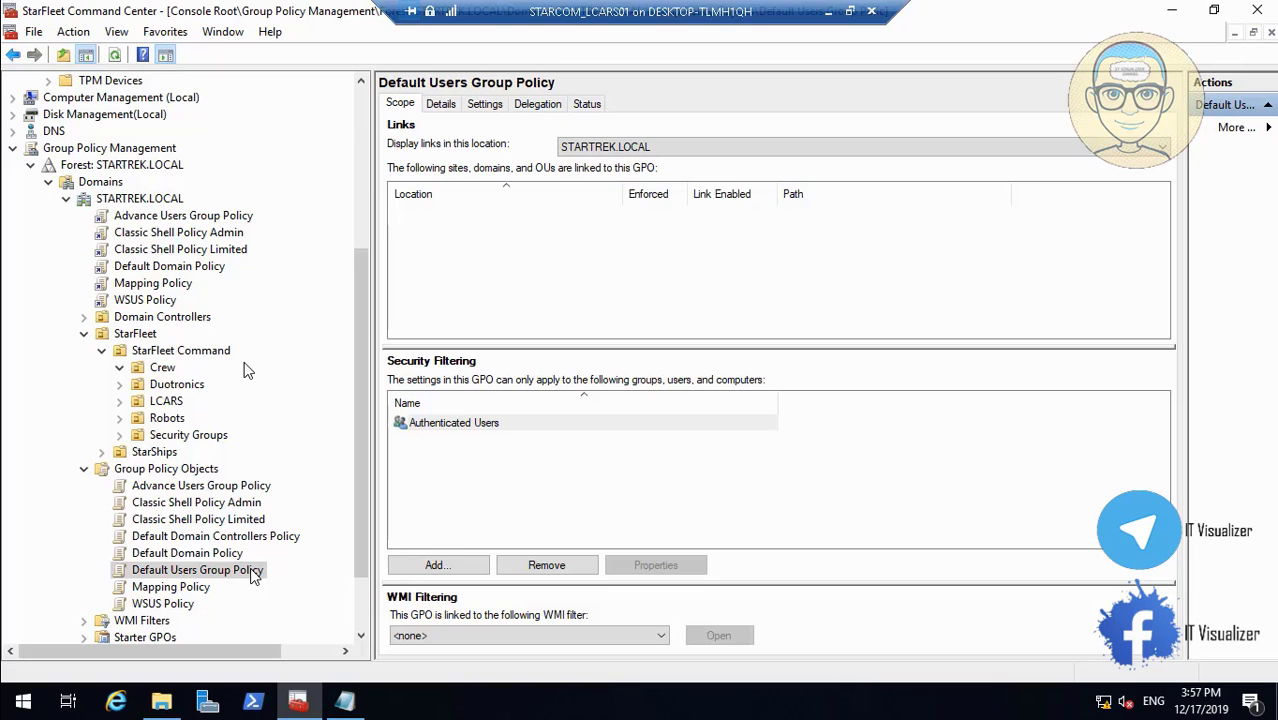
{"action": "left_click_drag", "start_coordinate": [252, 571], "coordinate": [158, 196]}
{"action": "left_click", "coordinate": [702, 390]}
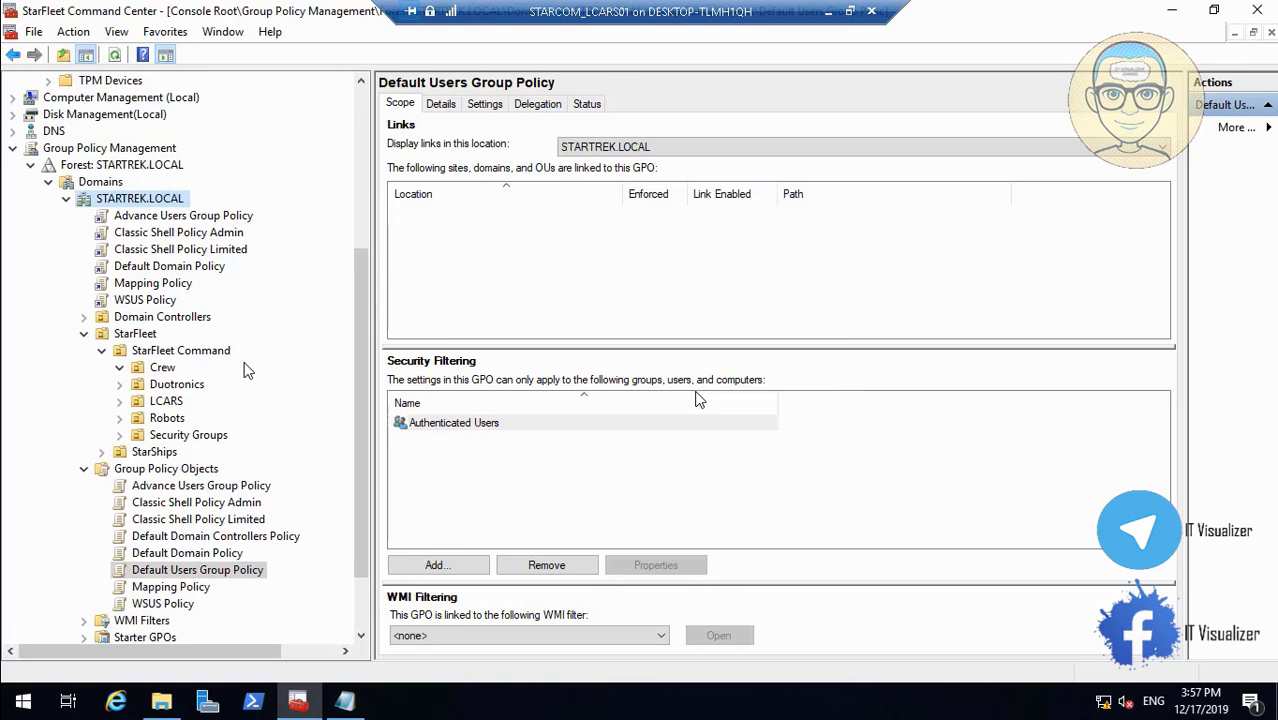
- Remove Authenticated Users from the security filtering of the Default Users Group Policy object, accepting both confirmations
{"action": "left_click", "coordinate": [490, 425]}
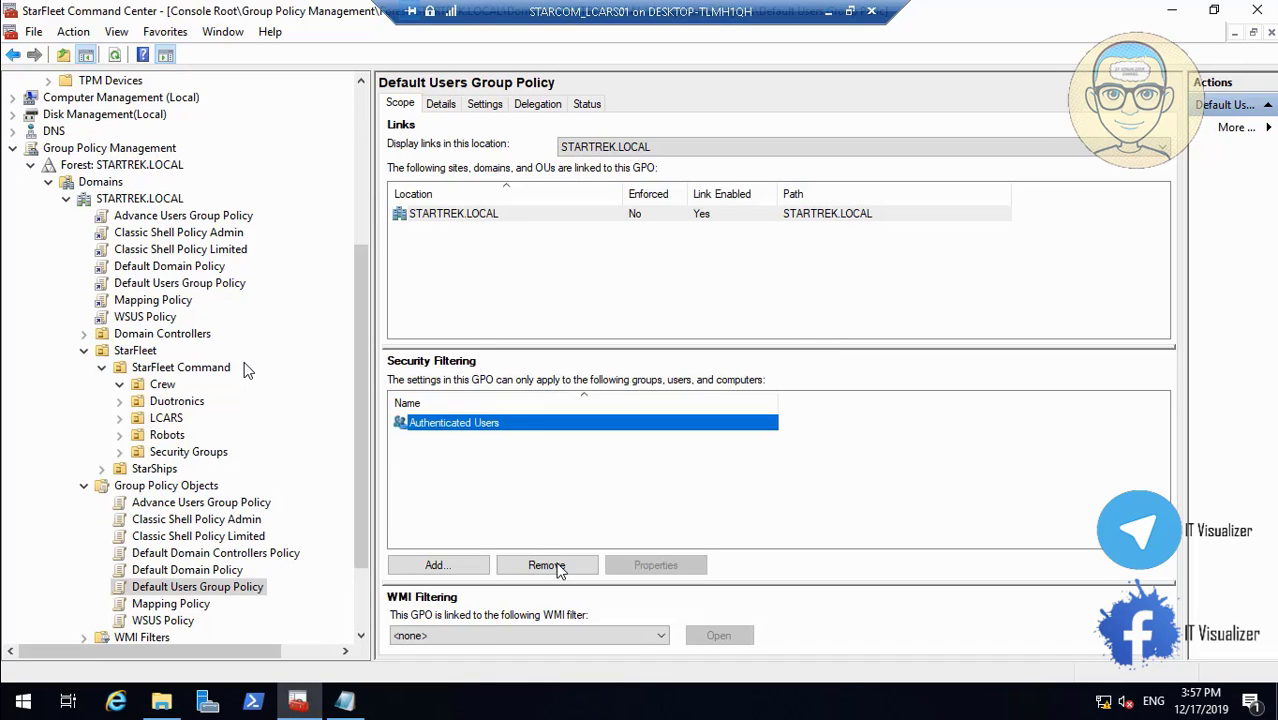
{"action": "left_click", "coordinate": [555, 566]}
{"action": "left_click", "coordinate": [682, 389]}
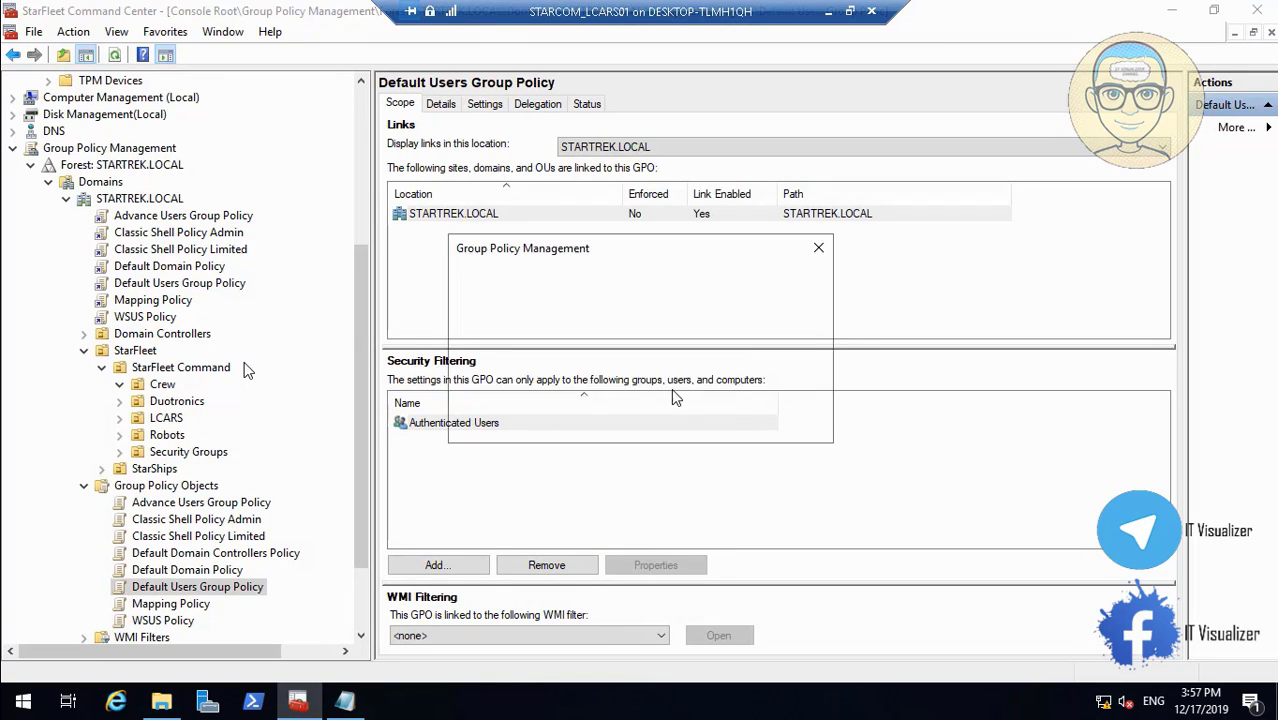
{"action": "left_click", "coordinate": [702, 425]}
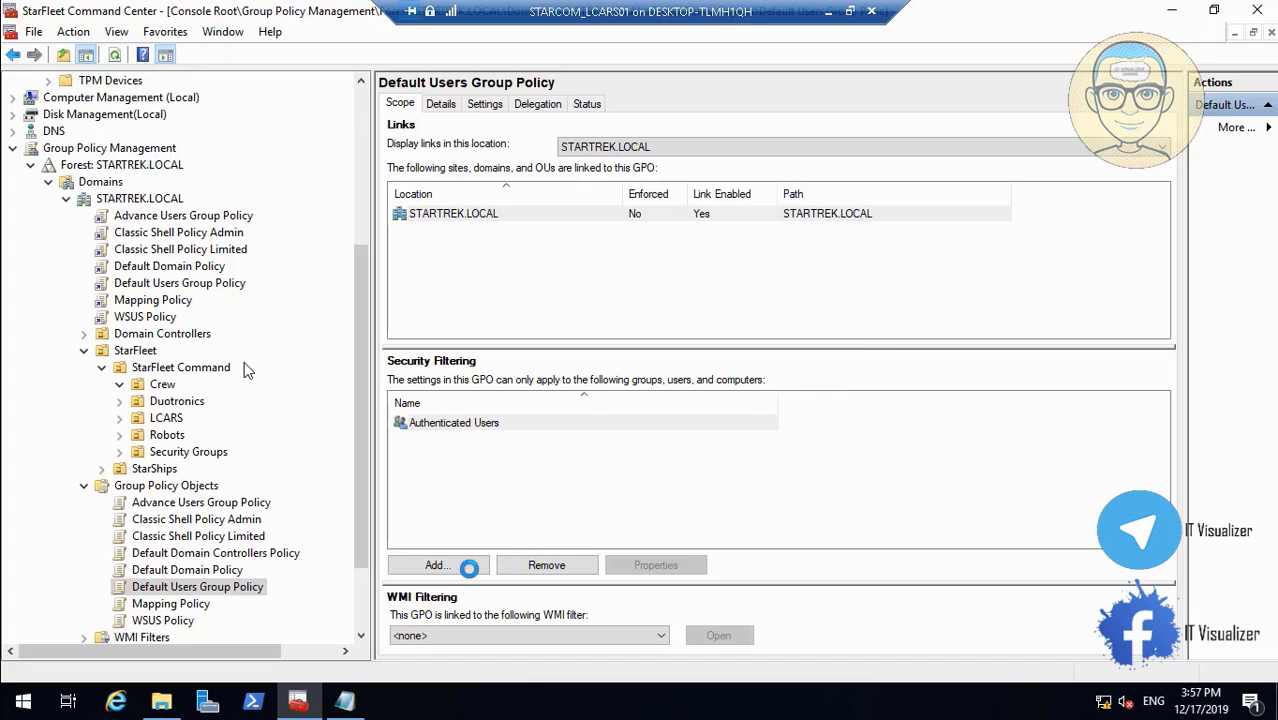
- Add the STARCOM_NormalLevel_Users group to the security filtering of the Default Users Group Policy object
{"action": "left_click", "coordinate": [450, 566]}
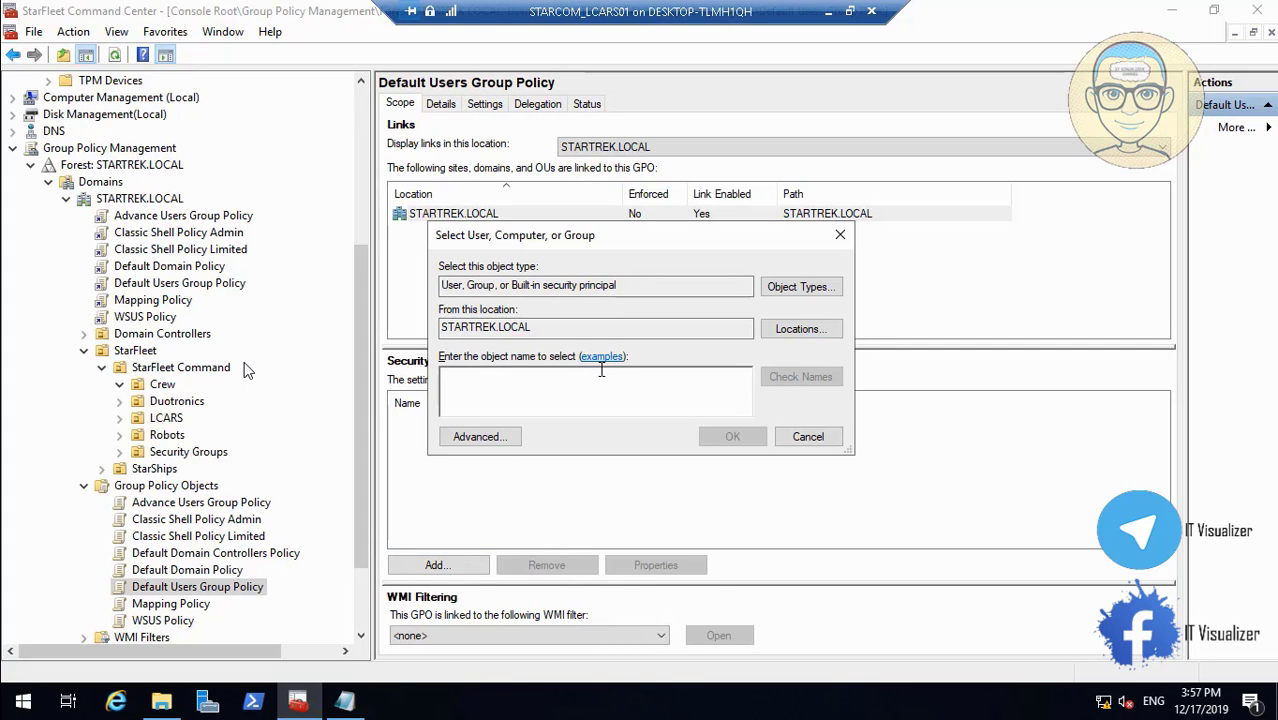
{"action": "type", "text": "starcom"}
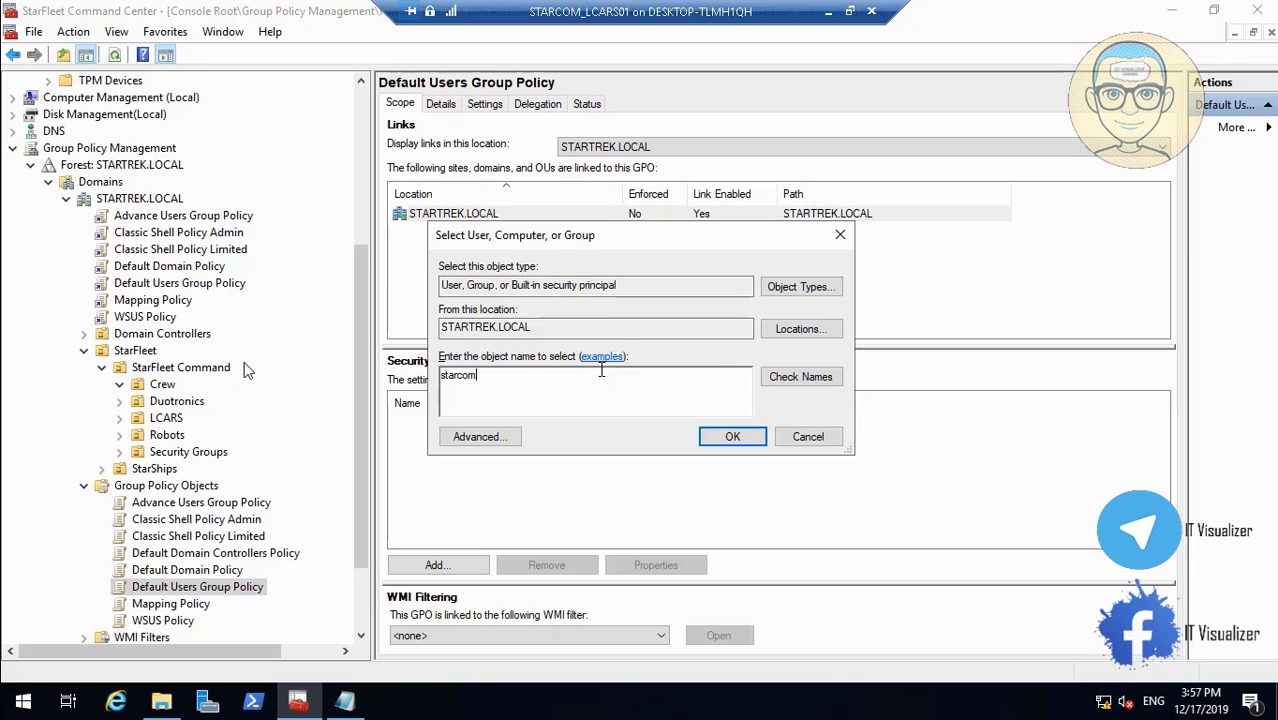
{"action": "left_click", "coordinate": [774, 369]}
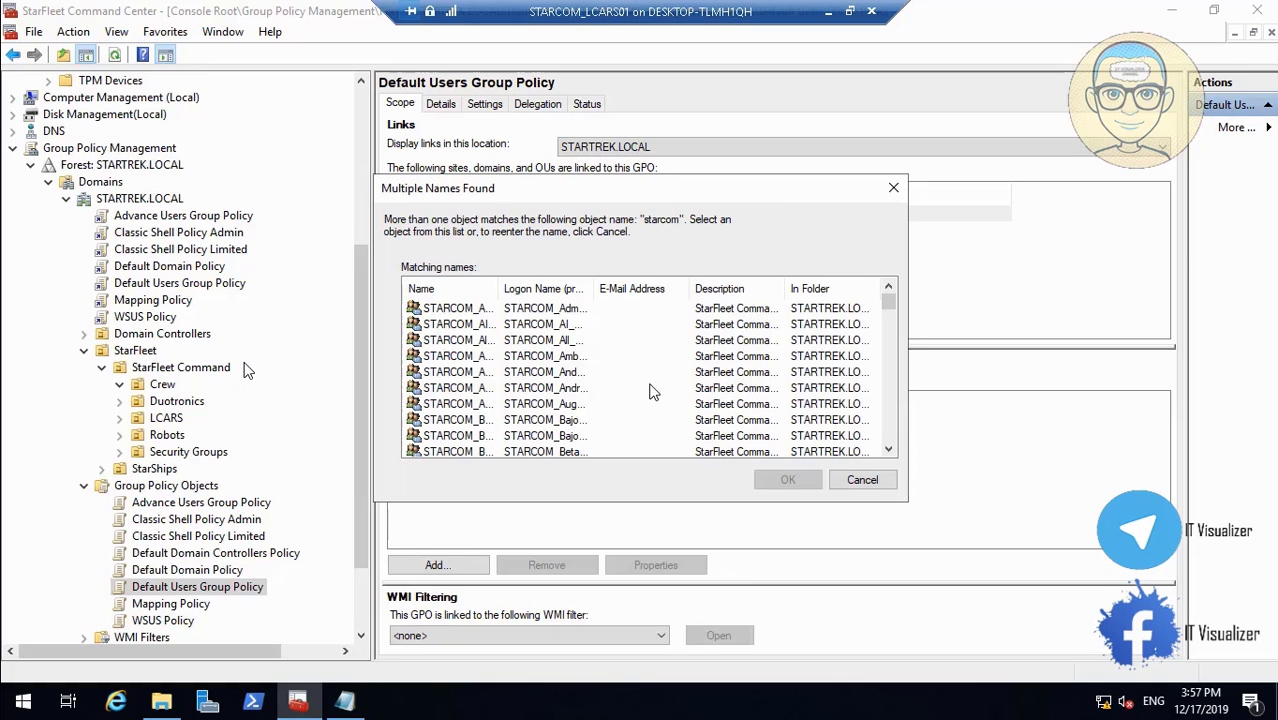
{"action": "left_click_drag", "start_coordinate": [499, 289], "coordinate": [576, 289]}
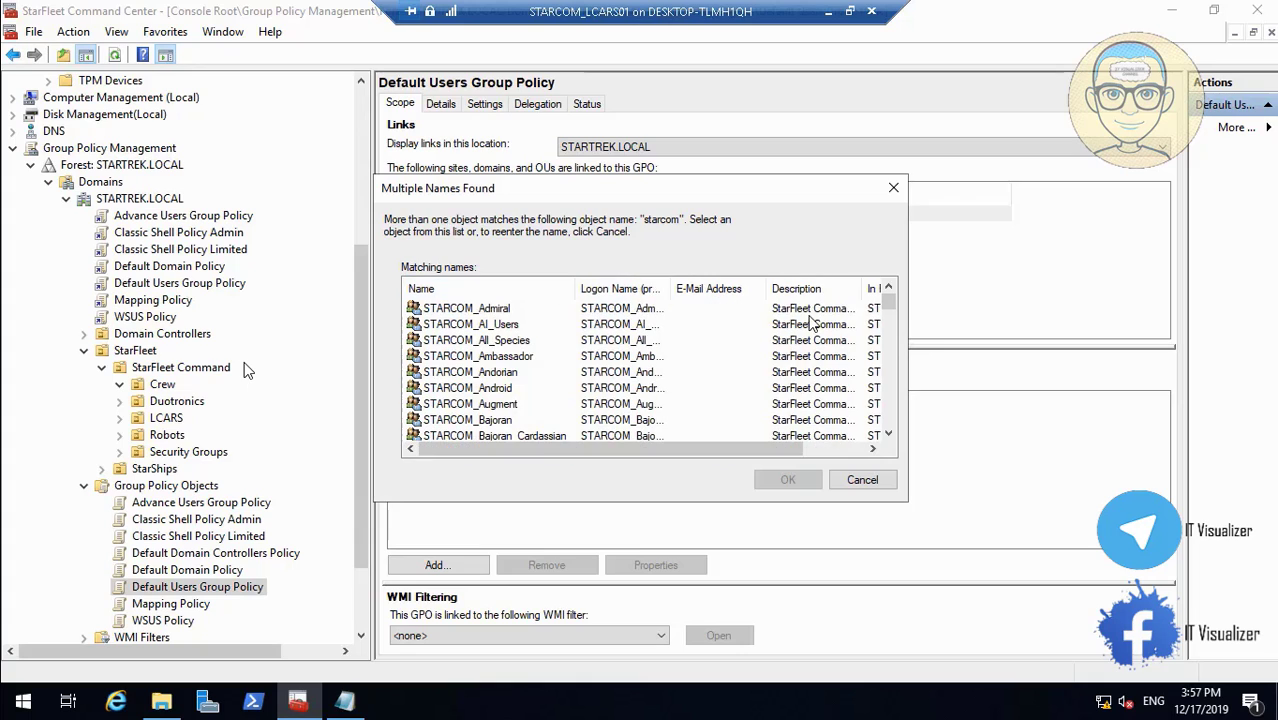
{"action": "left_click_drag", "start_coordinate": [888, 309], "coordinate": [892, 379]}
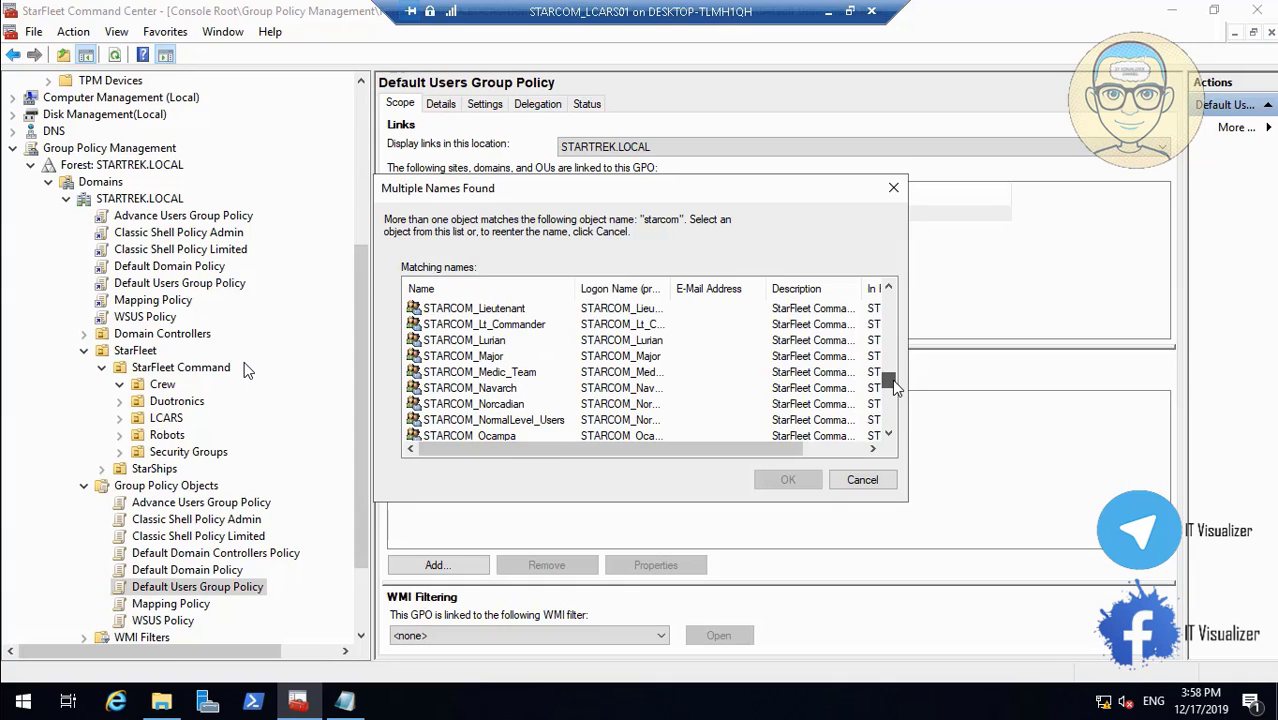
{"action": "left_click", "coordinate": [571, 421]}
{"action": "left_click", "coordinate": [770, 479]}
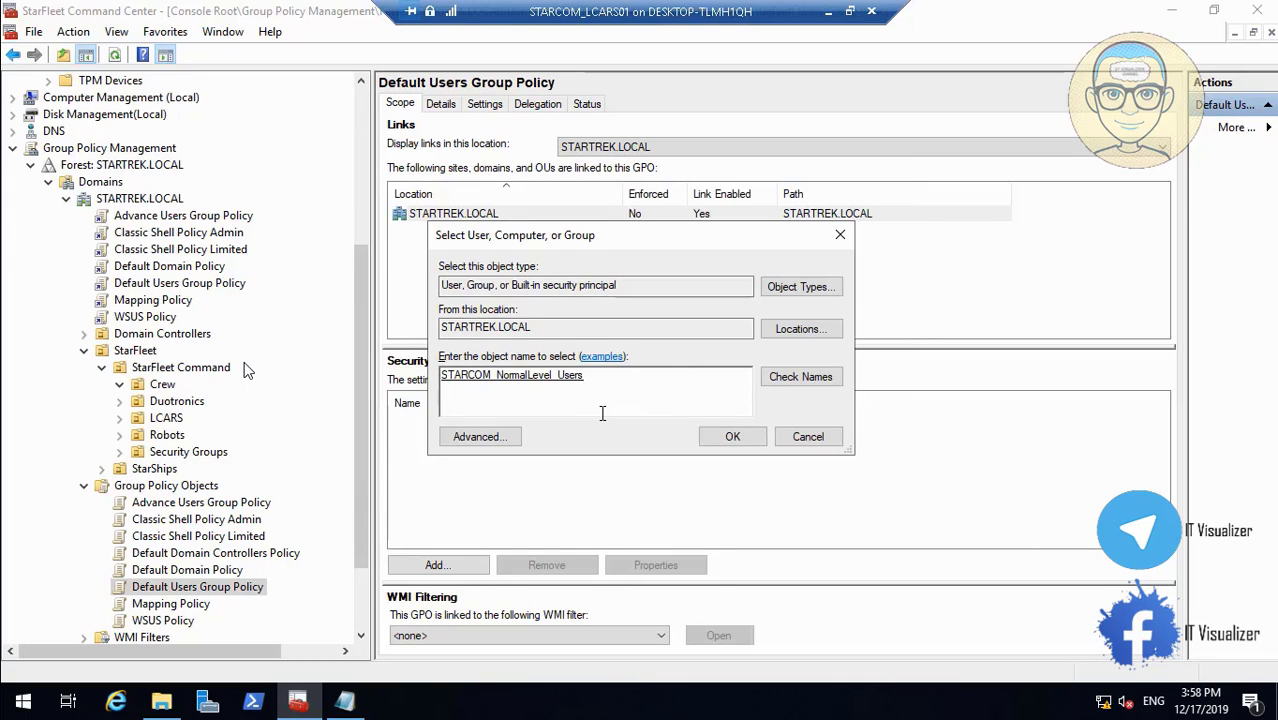
{"action": "left_click", "coordinate": [729, 436]}
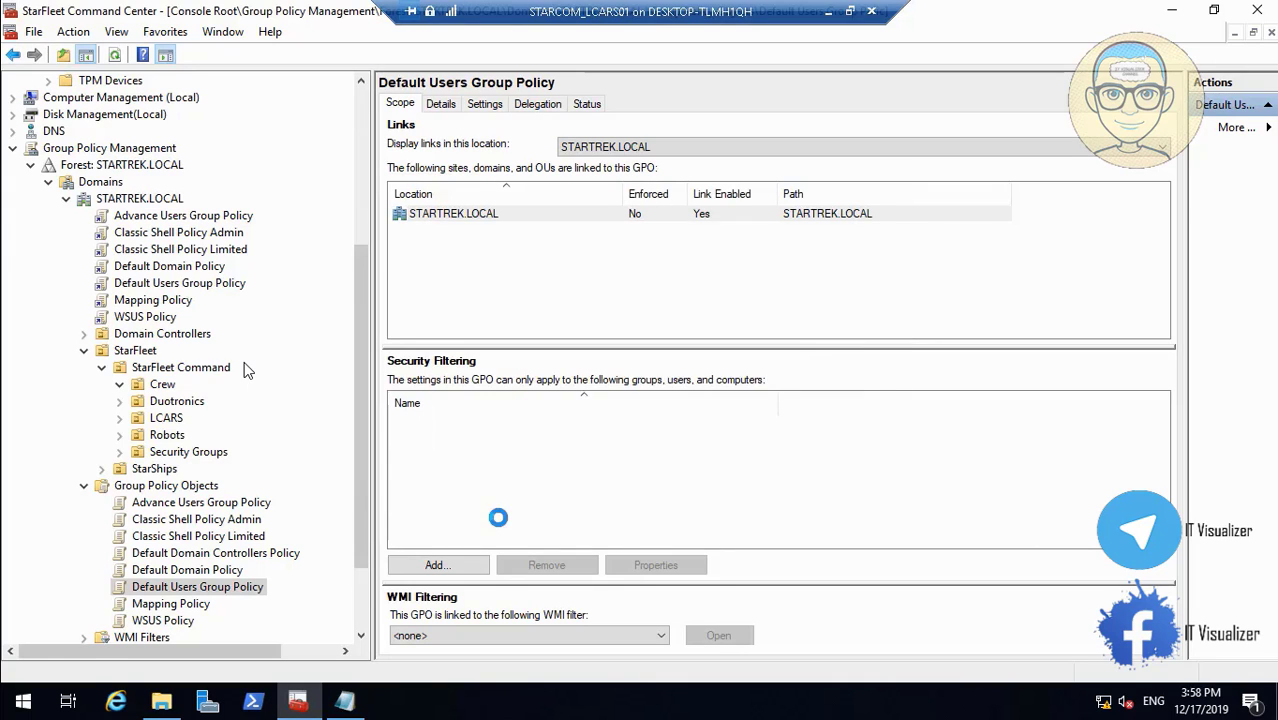
- Add the STARCOM_RestrictedLevel_Users group to the security filtering of the Default Users Group Policy object
{"action": "left_click", "coordinate": [459, 570]}
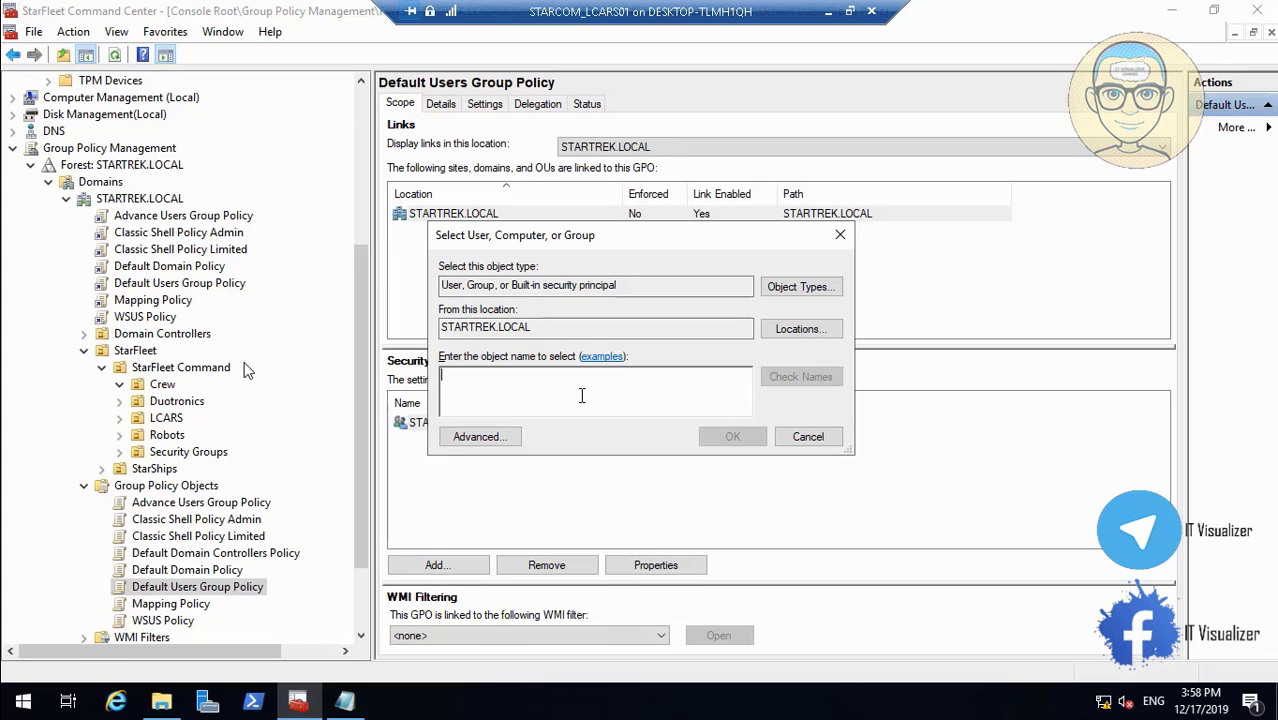
{"action": "type", "text": "st"}
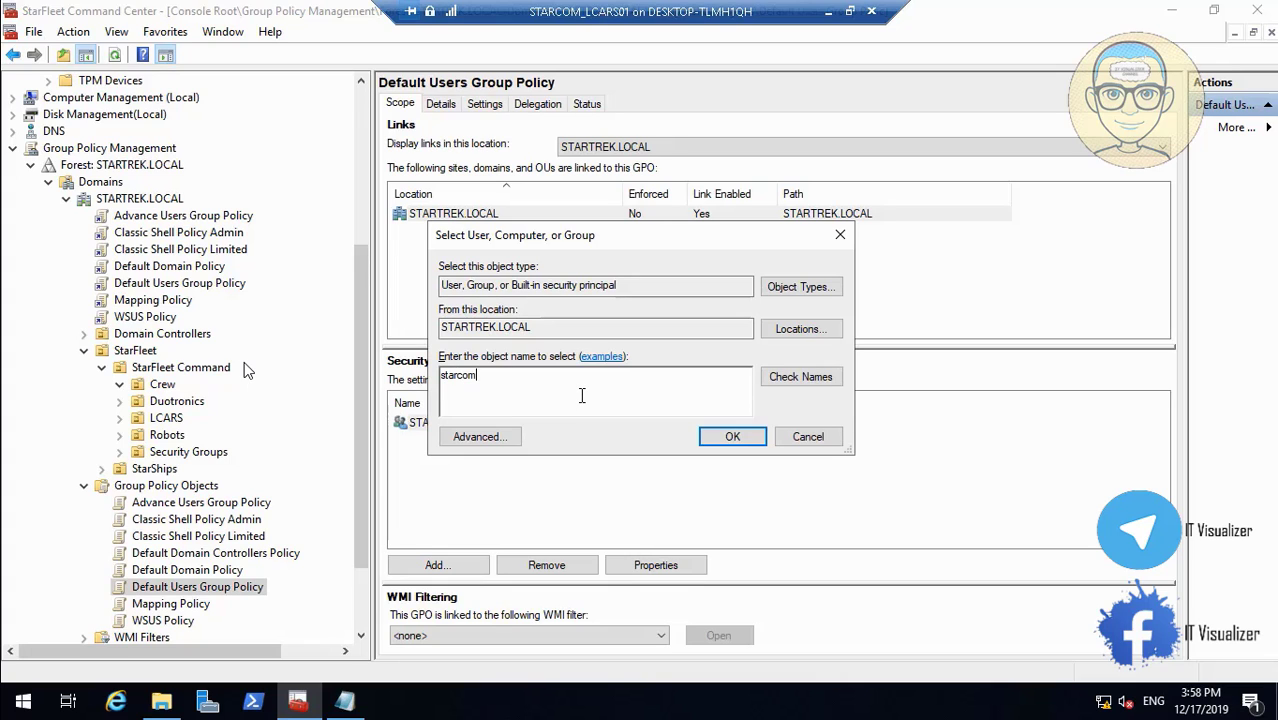
{"action": "type", "text": "arcom"}
{"action": "left_click", "coordinate": [790, 372]}
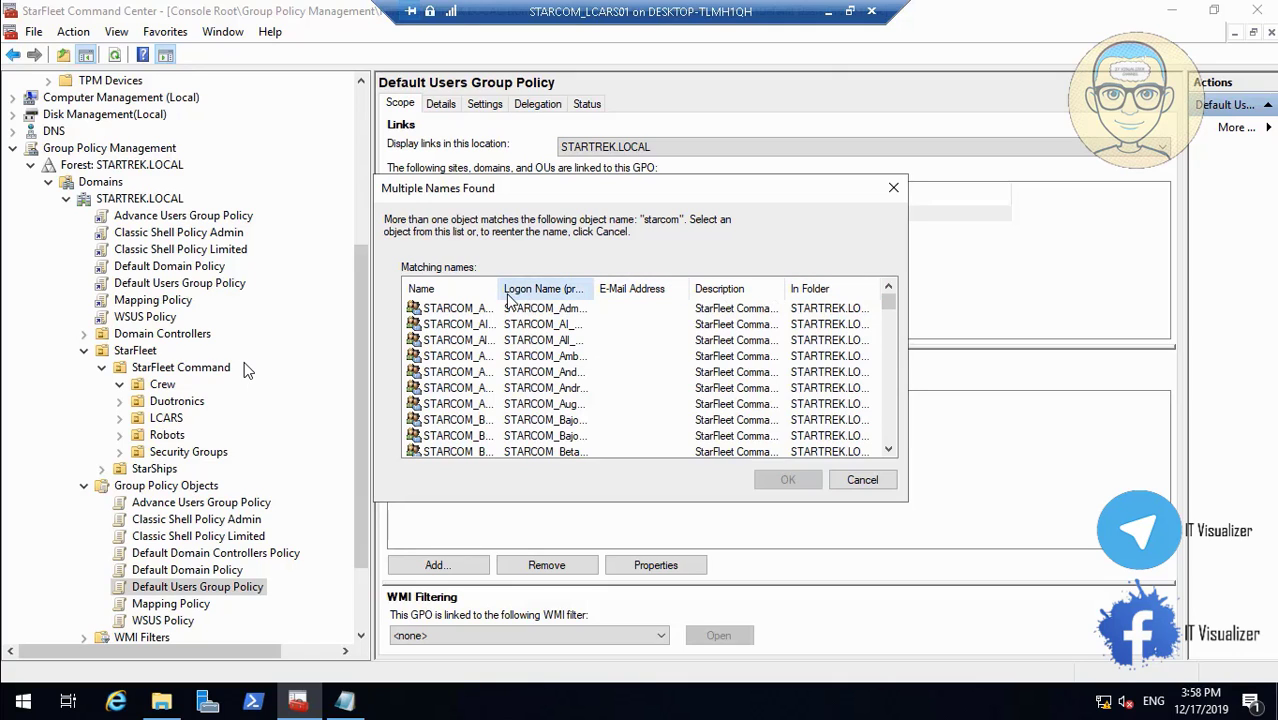
{"action": "left_click_drag", "start_coordinate": [497, 288], "coordinate": [578, 288]}
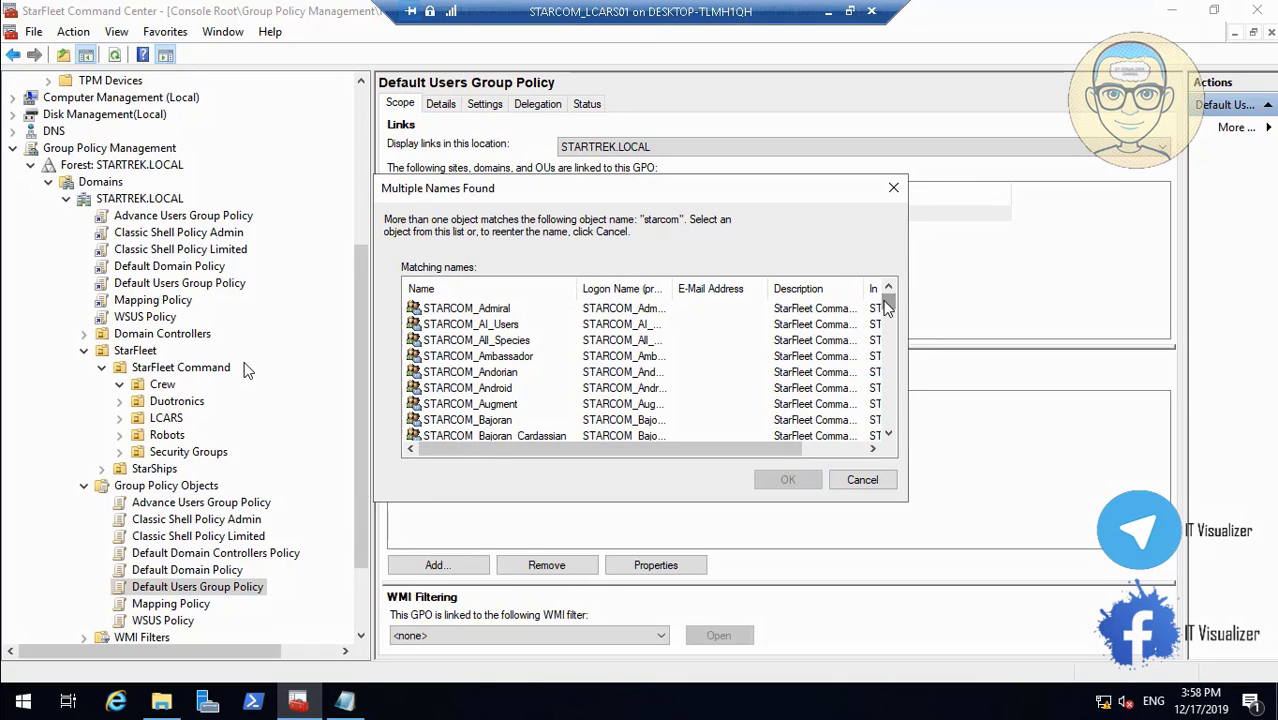
{"action": "left_click_drag", "start_coordinate": [887, 305], "coordinate": [887, 357]}
{"action": "left_click_drag", "start_coordinate": [889, 356], "coordinate": [896, 396]}
{"action": "left_click", "coordinate": [575, 397]}
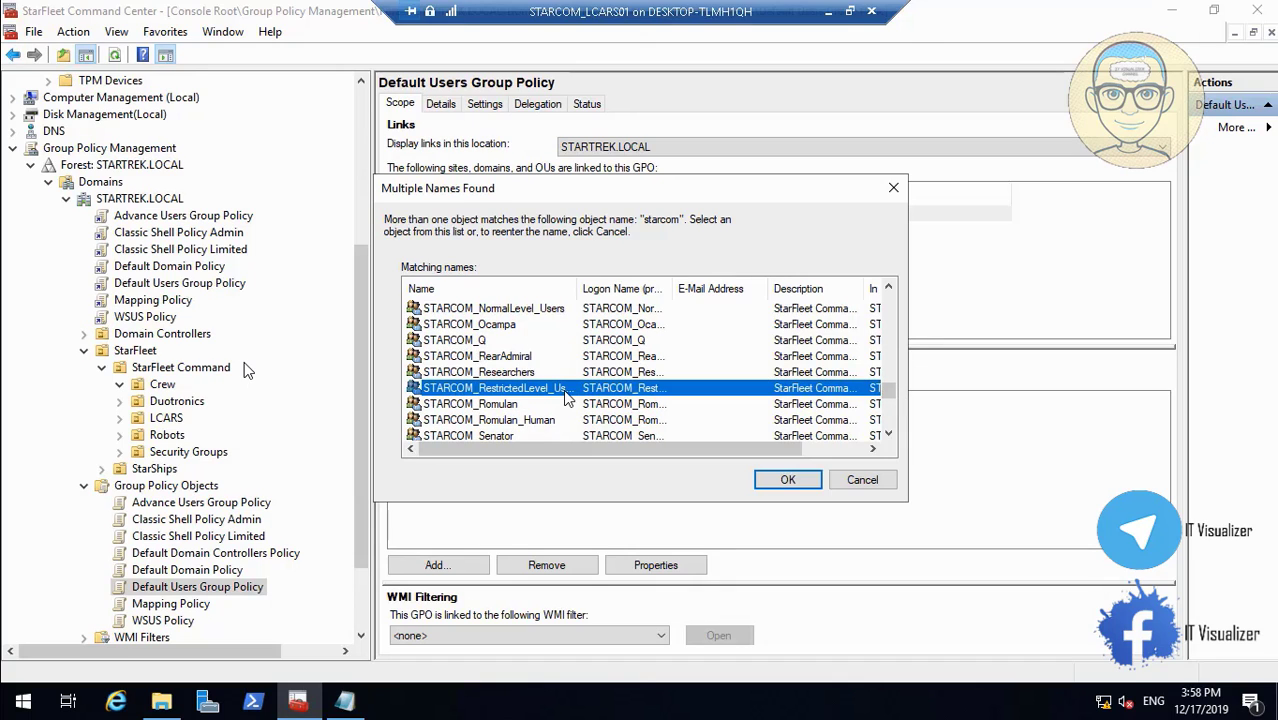
{"action": "left_click", "coordinate": [775, 479]}
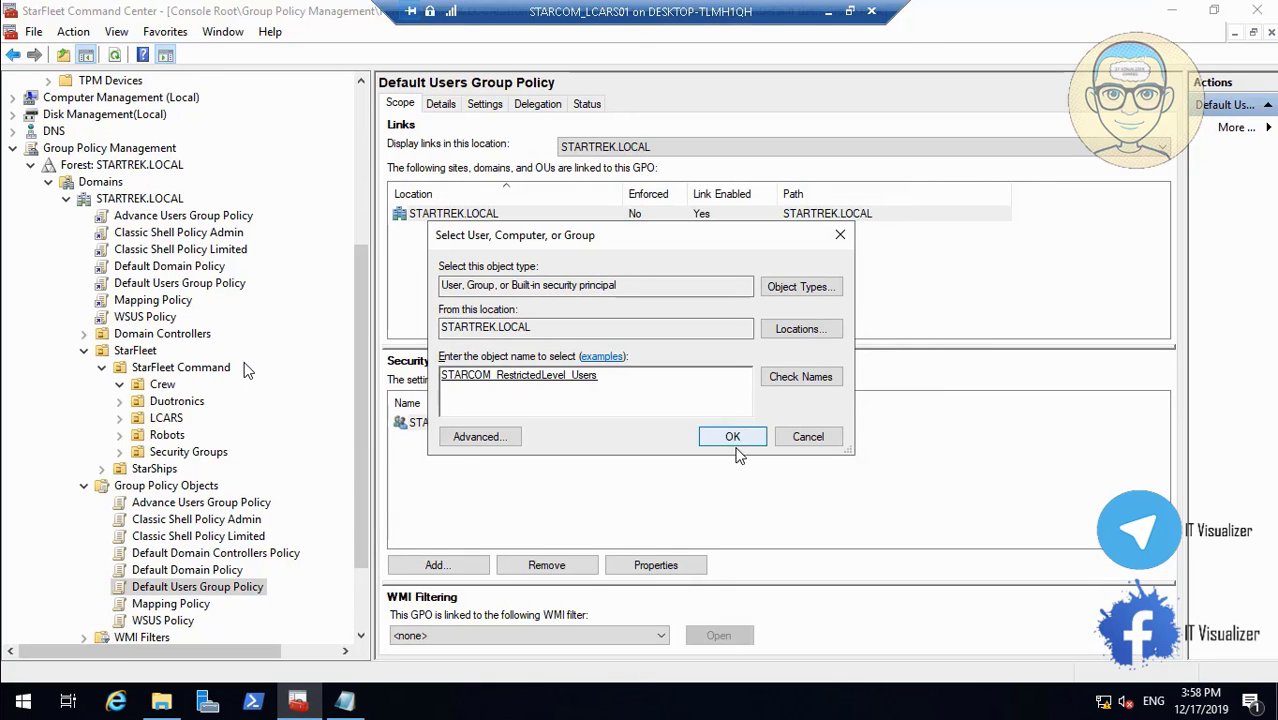
{"action": "left_click", "coordinate": [733, 437]}
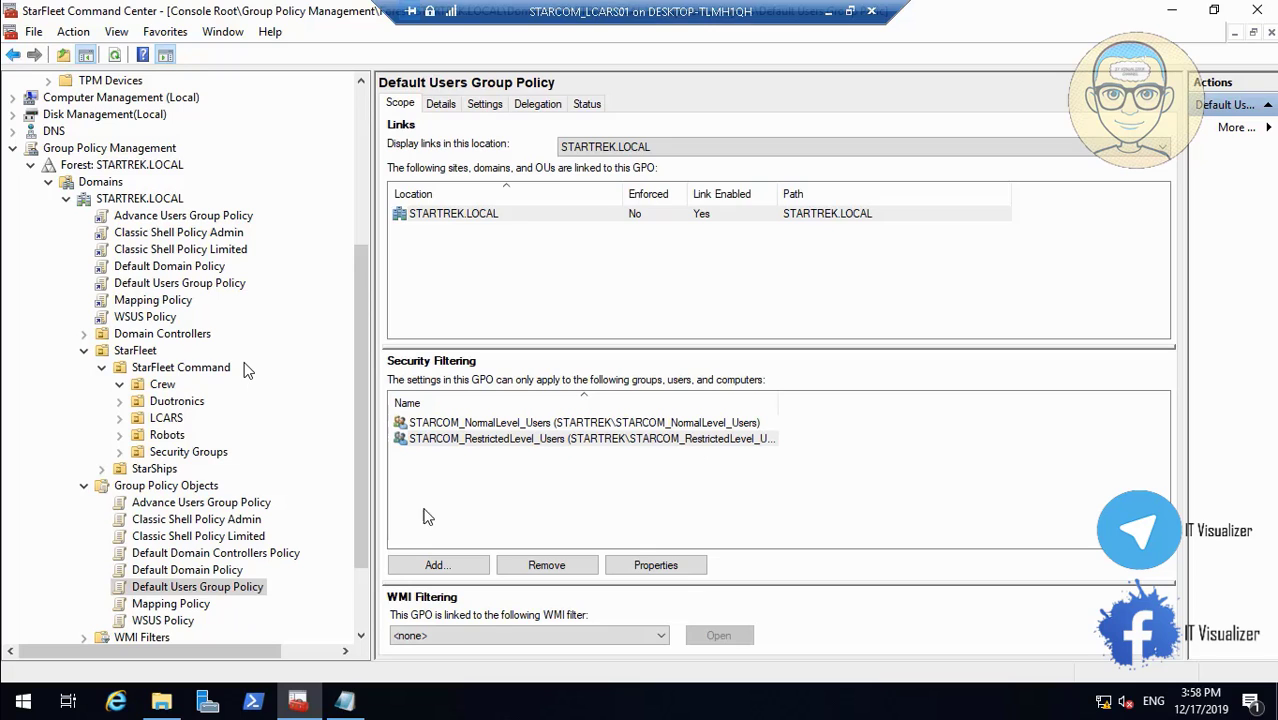
- Delegate Read permission on the Default Users Group Policy object to the Domain Computers group
{"action": "left_click", "coordinate": [538, 104]}
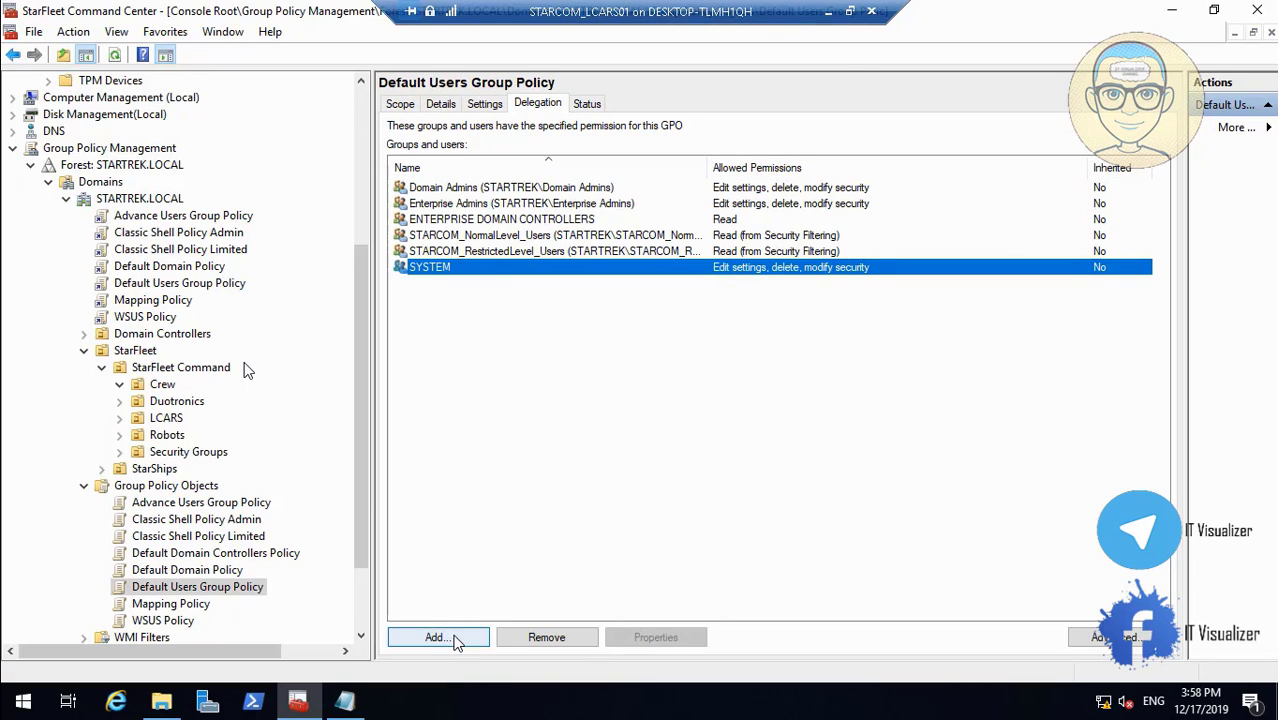
{"action": "left_click", "coordinate": [440, 637]}
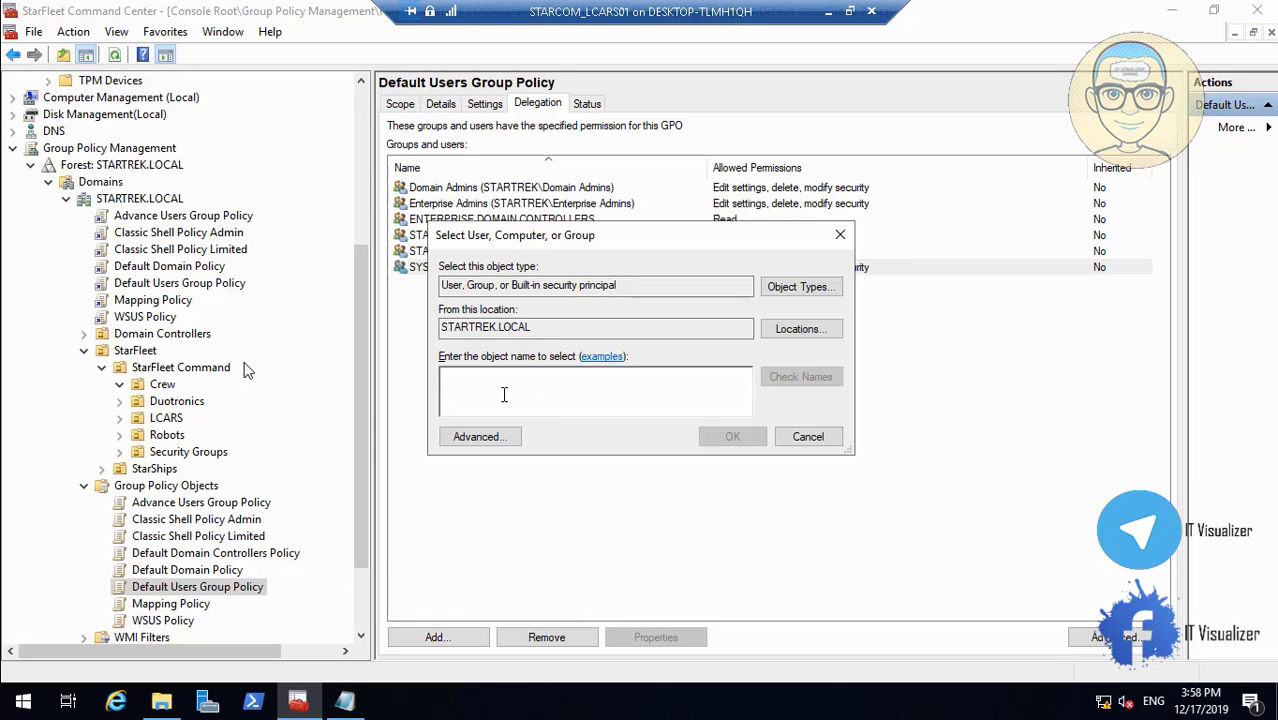
{"action": "type", "text": "dom"}
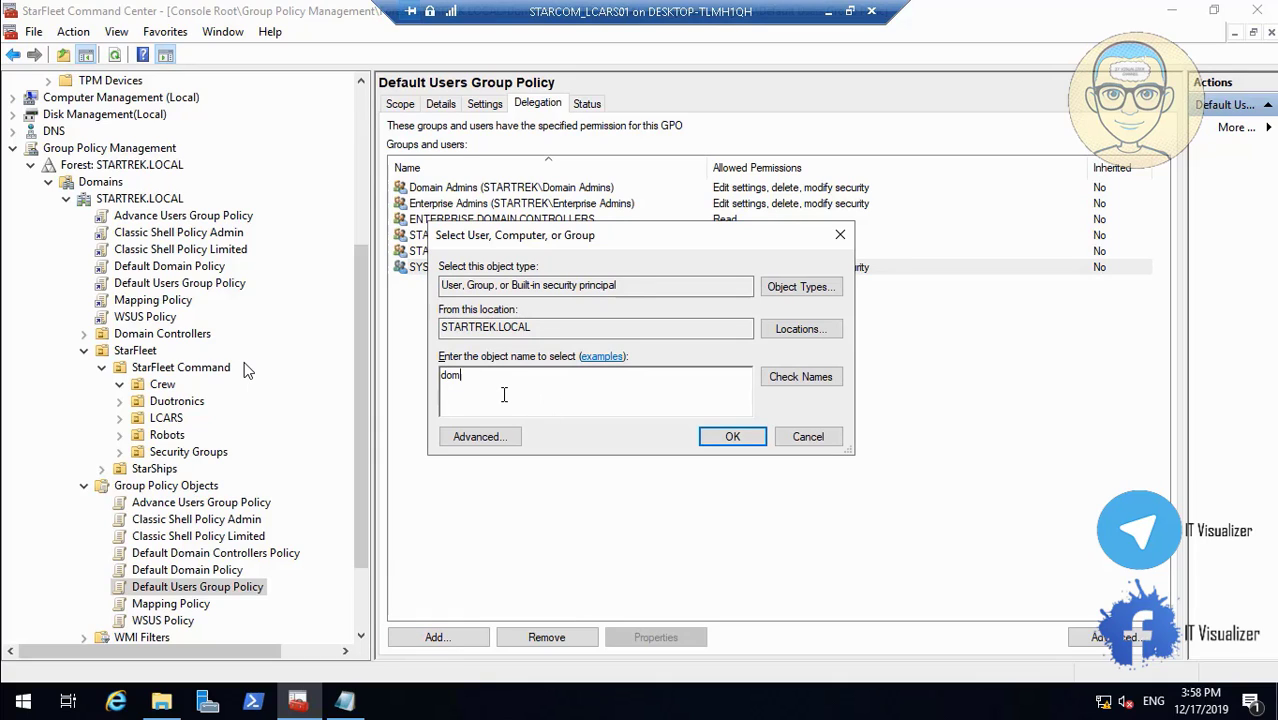
{"action": "type", "text": "ain computers"}
{"action": "left_click", "coordinate": [800, 377]}
{"action": "left_click", "coordinate": [731, 438]}
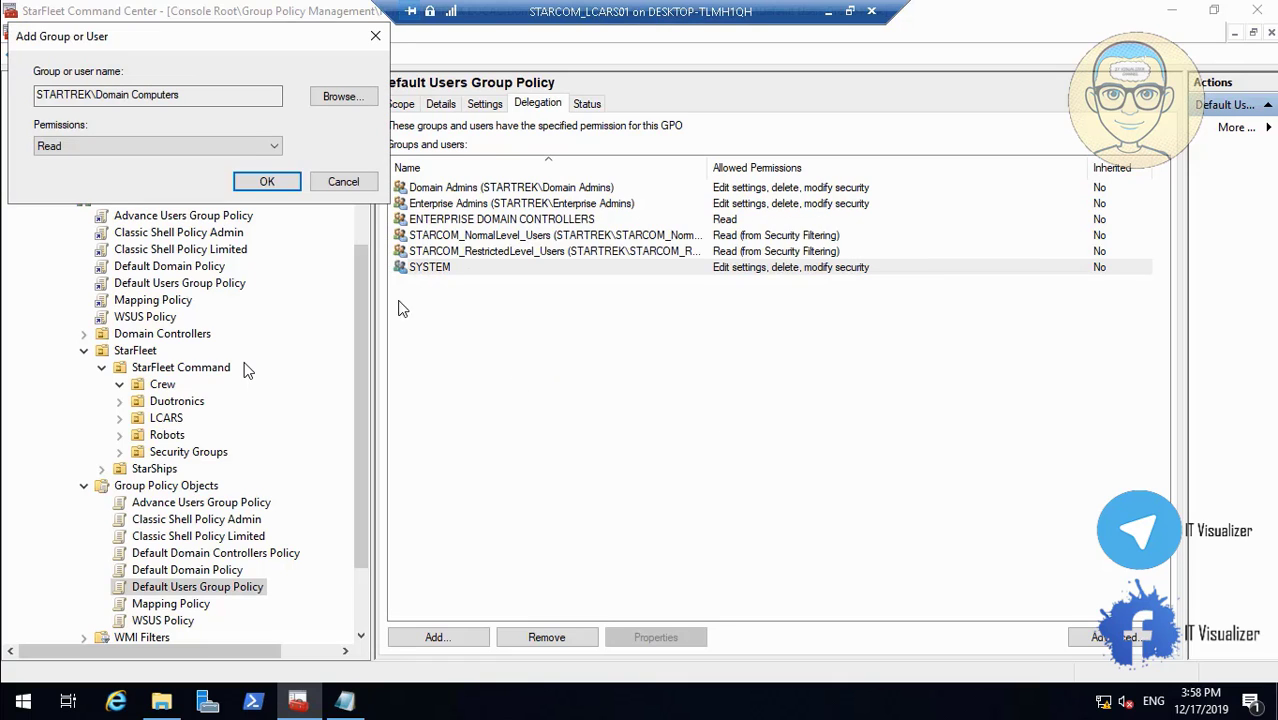
{"action": "left_click", "coordinate": [267, 181]}
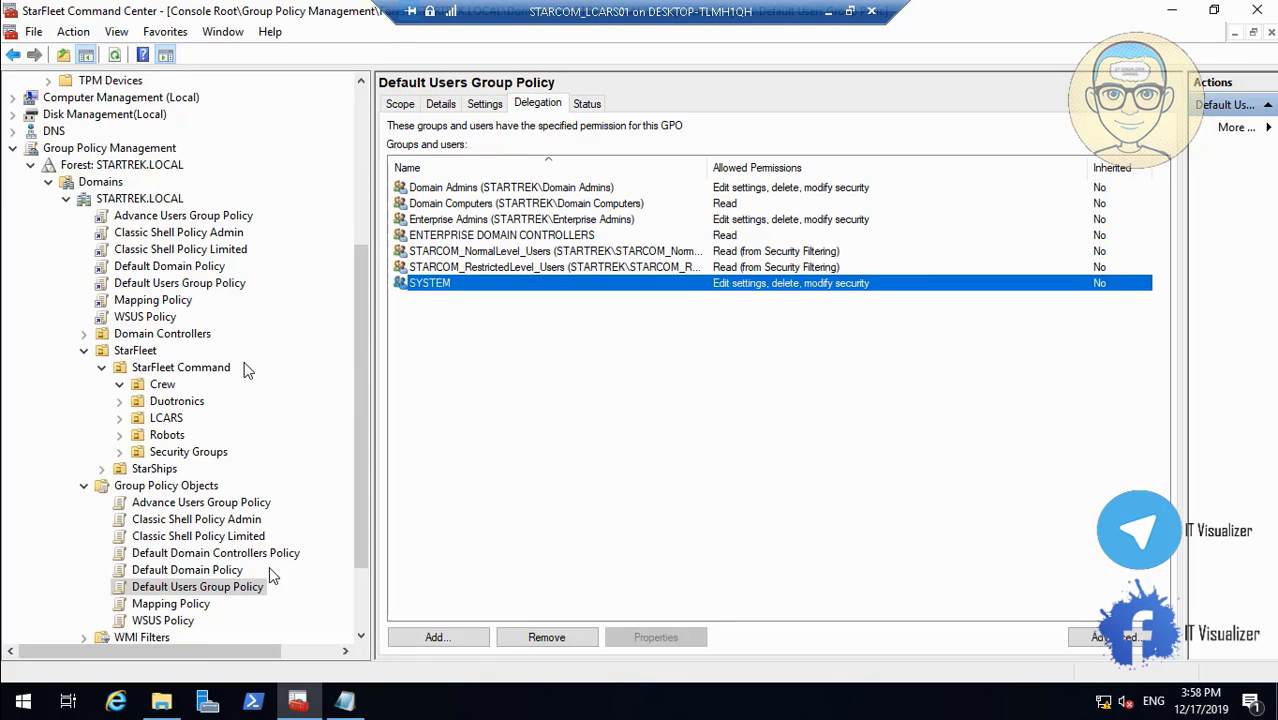
- Review the links and security filtering of the Mapping Policy and WSUS Policy objects
{"action": "left_click", "coordinate": [190, 606]}
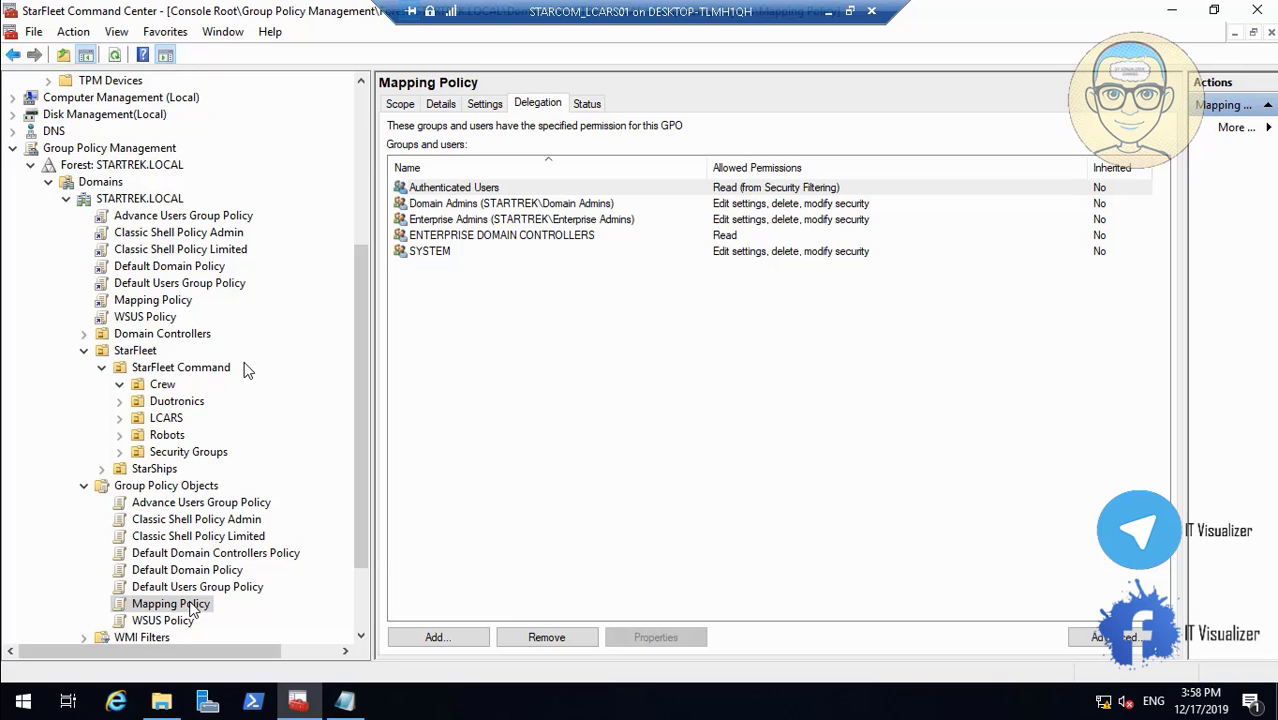
{"action": "left_click", "coordinate": [403, 108]}
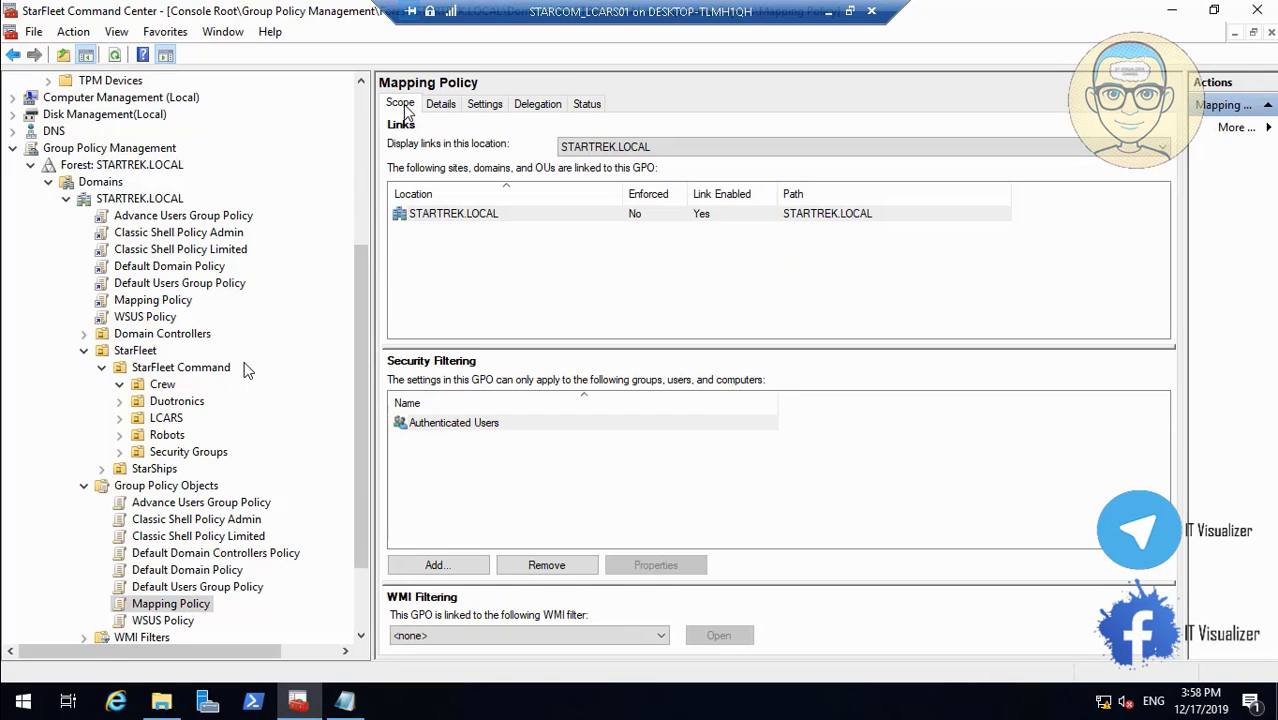
{"action": "left_click", "coordinate": [189, 622]}
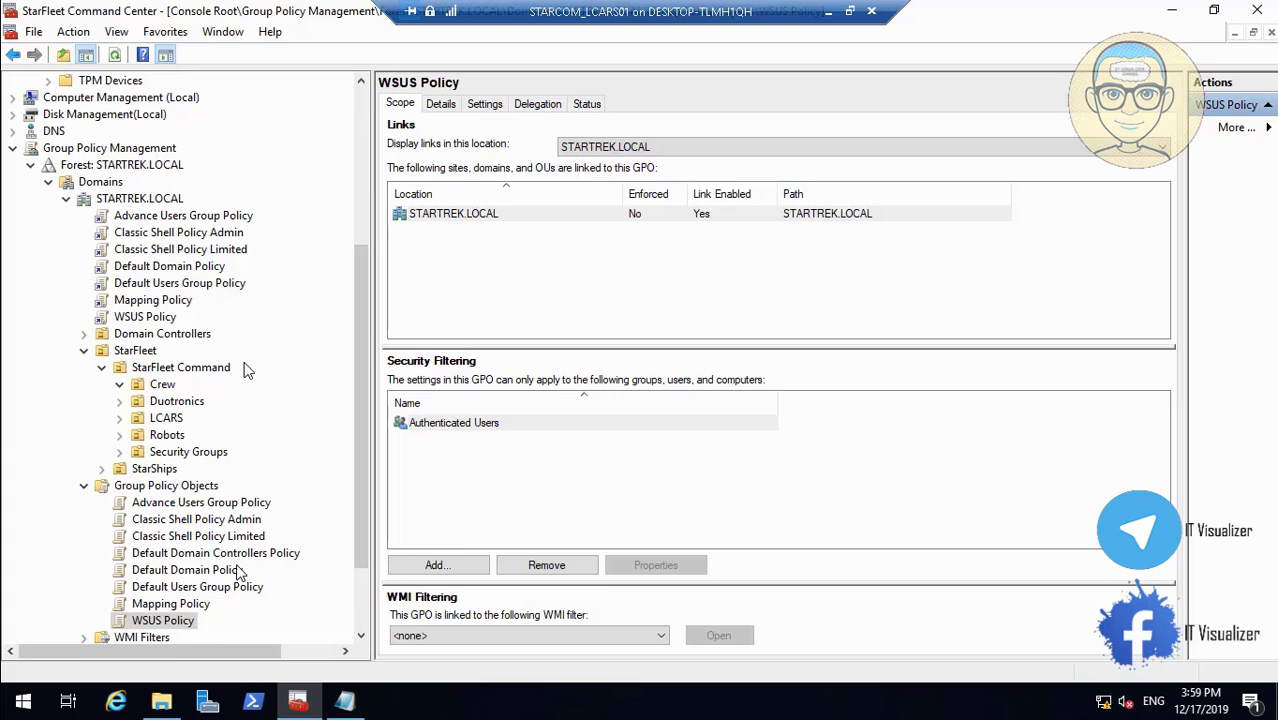
- Open the Default Domain Policy object for editing in the Group Policy Management Editor
{"action": "left_click", "coordinate": [219, 573]}
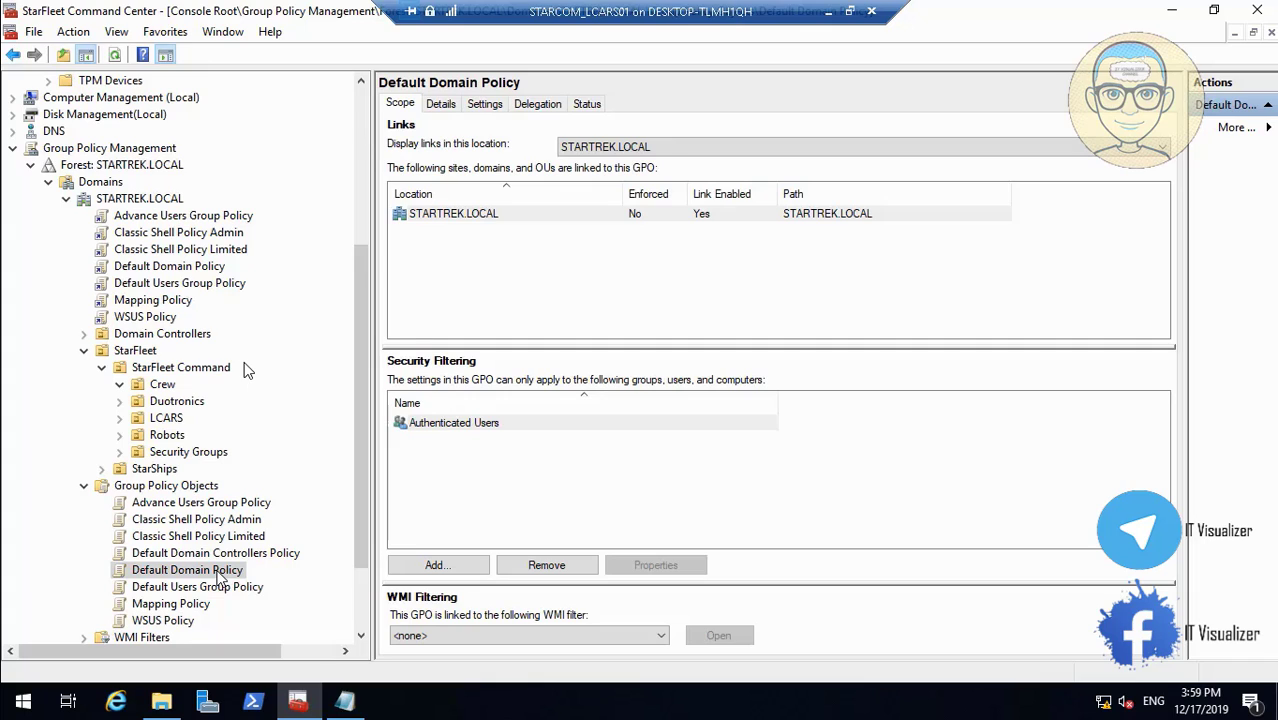
{"action": "right_click", "coordinate": [219, 576]}
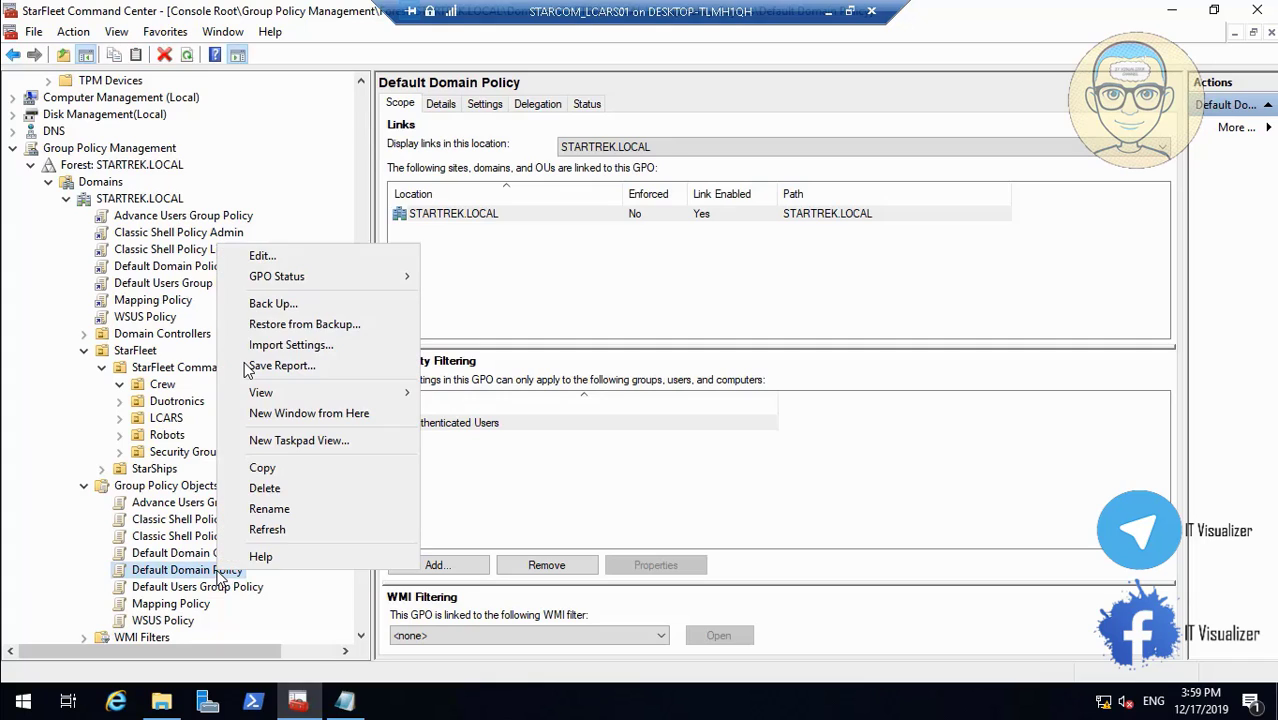
{"action": "left_click", "coordinate": [302, 258]}
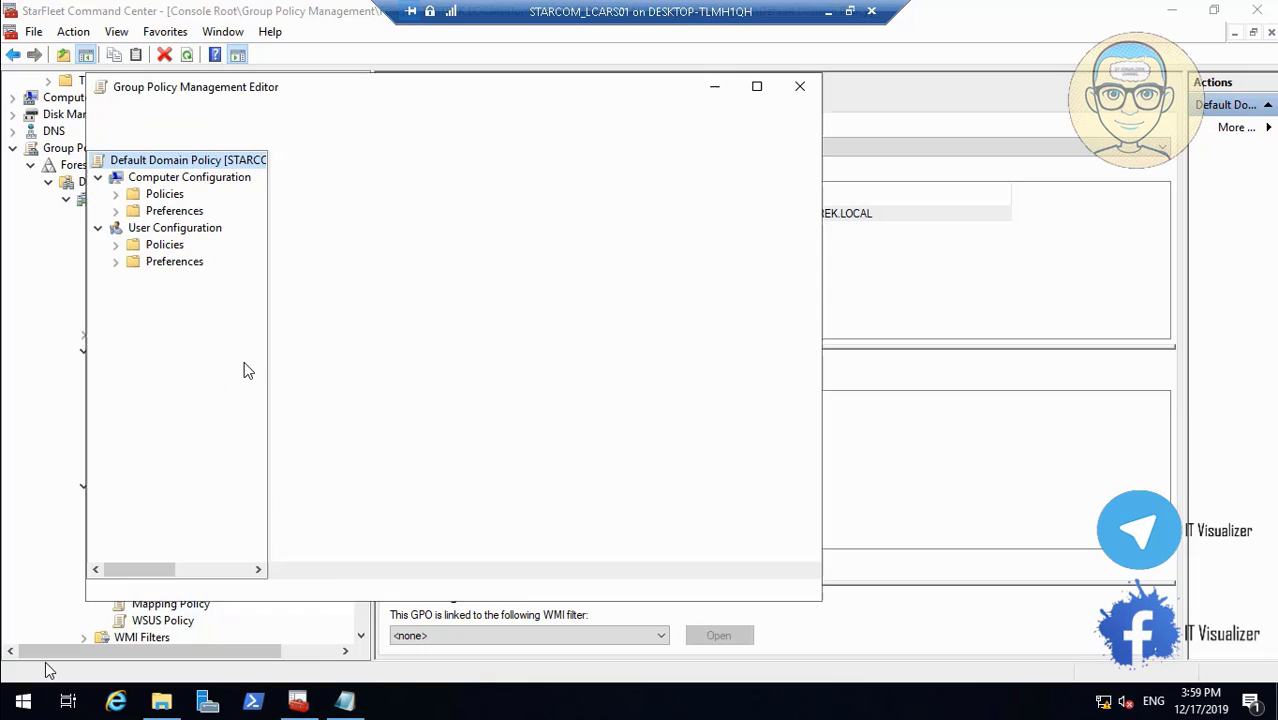
- Open the network location \\startrek.local\ through the Run dialog
{"action": "key", "text": "super+x"}
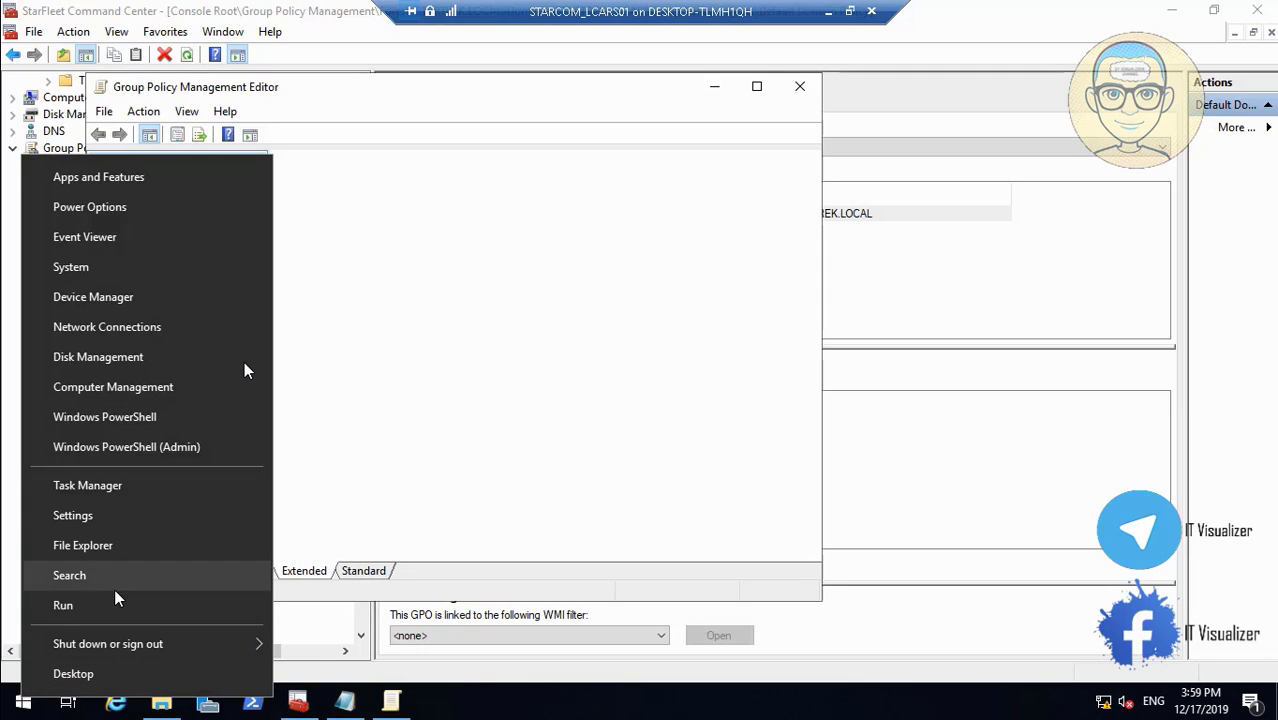
{"action": "left_click", "coordinate": [113, 604]}
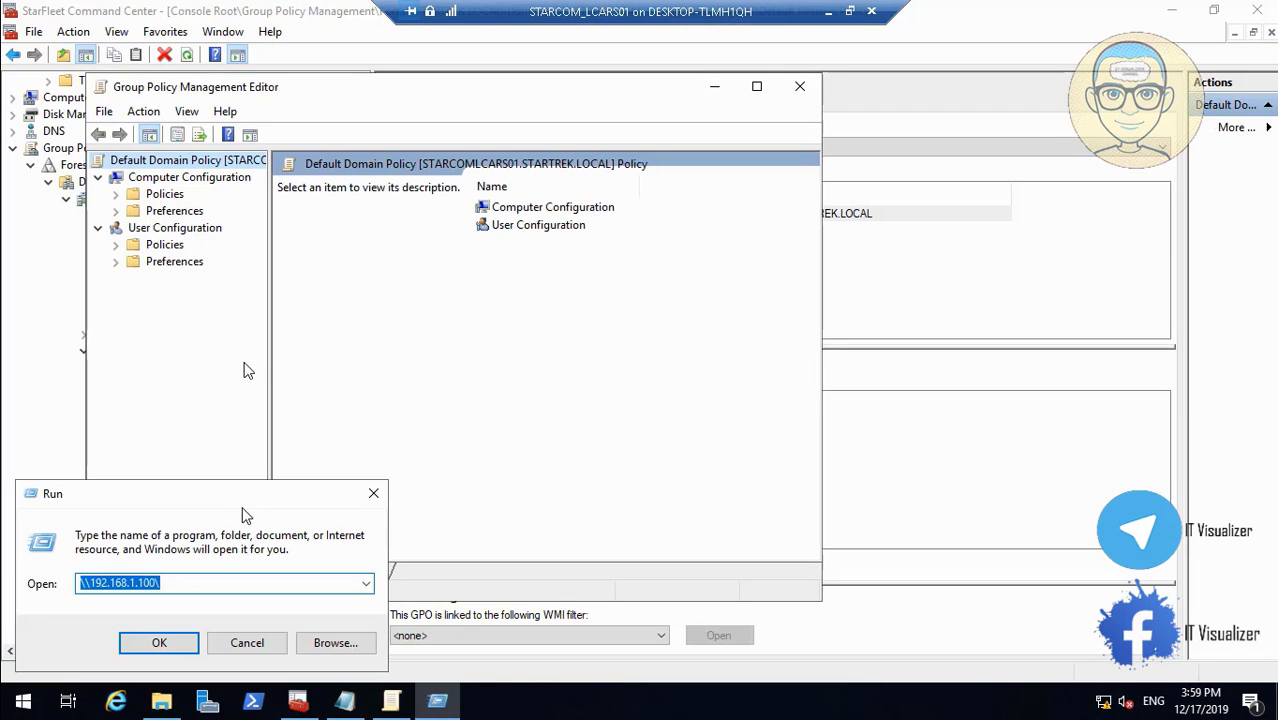
{"action": "key", "text": "BackSpace"}
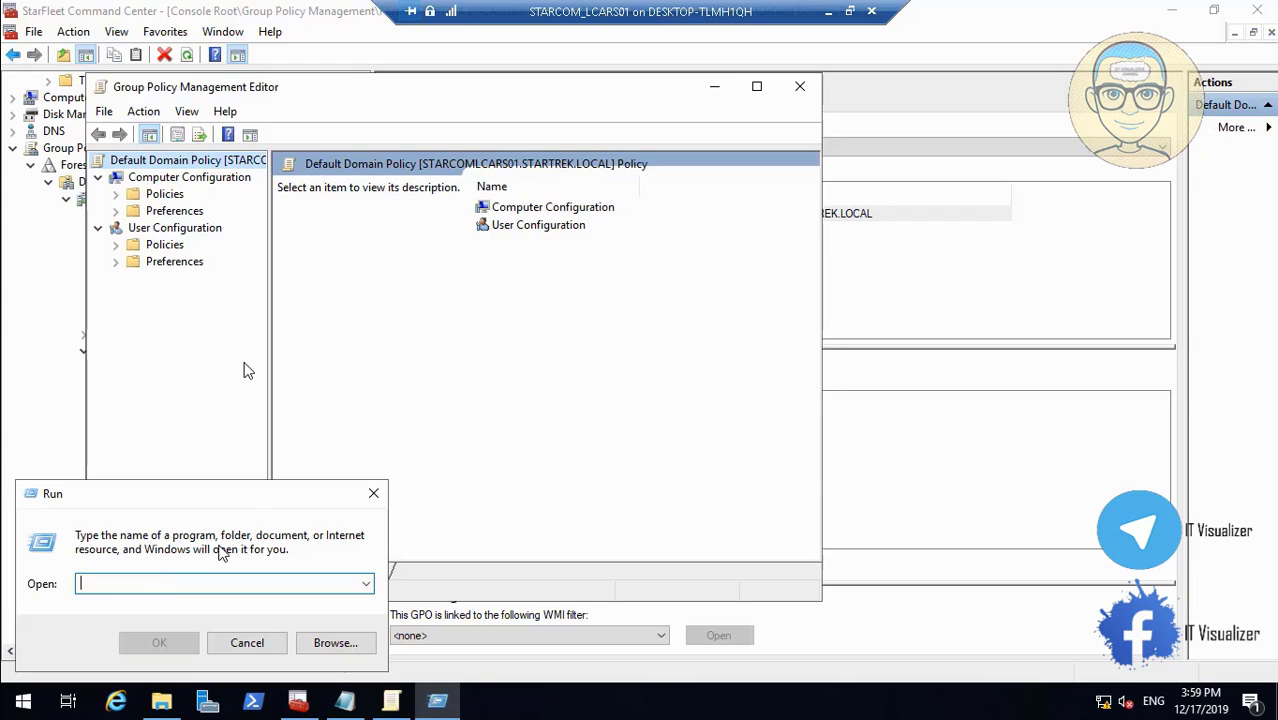
{"action": "type", "text": "\\\\"}
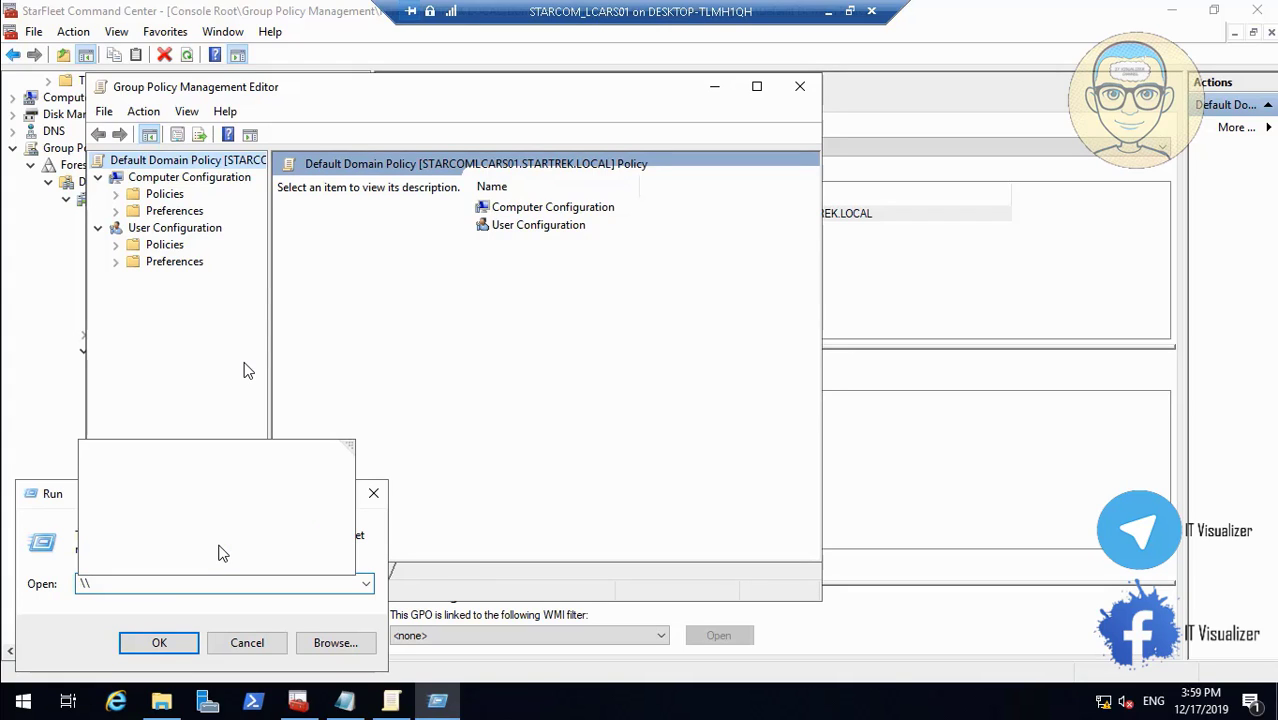
{"action": "type", "text": "startrek"}
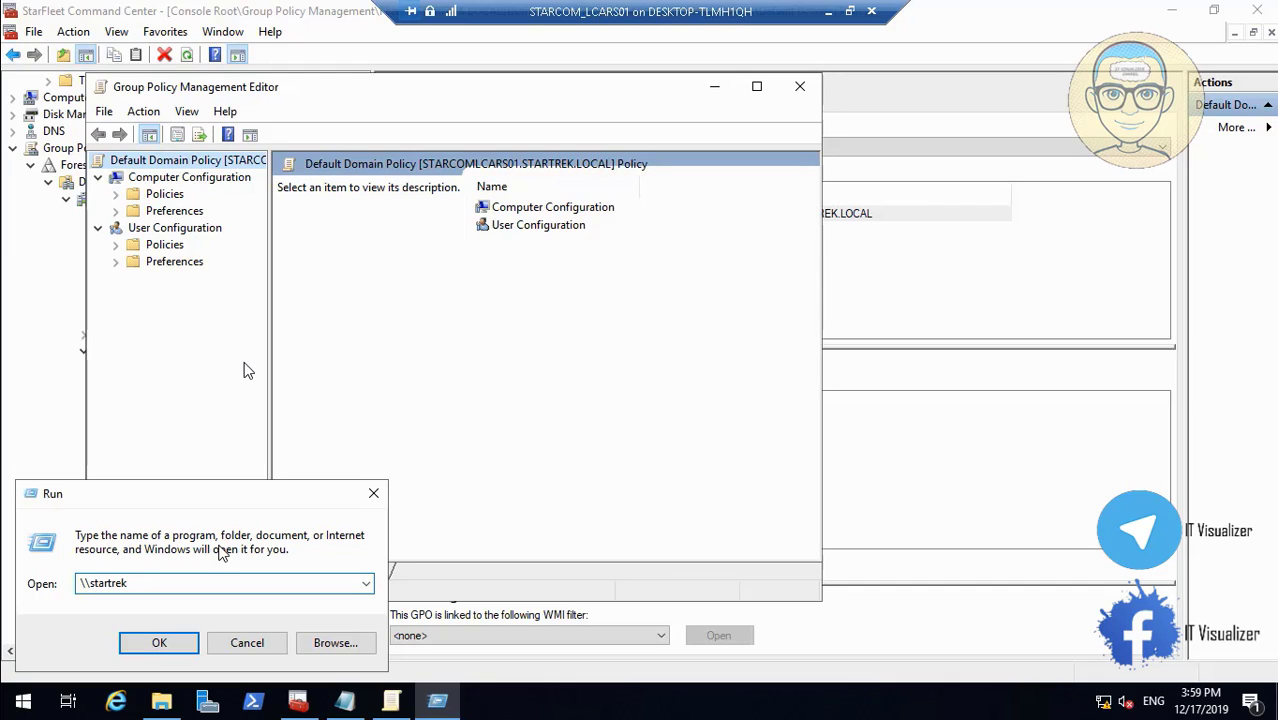
{"action": "type", "text": ".local\\"}
{"action": "key", "text": "Return"}
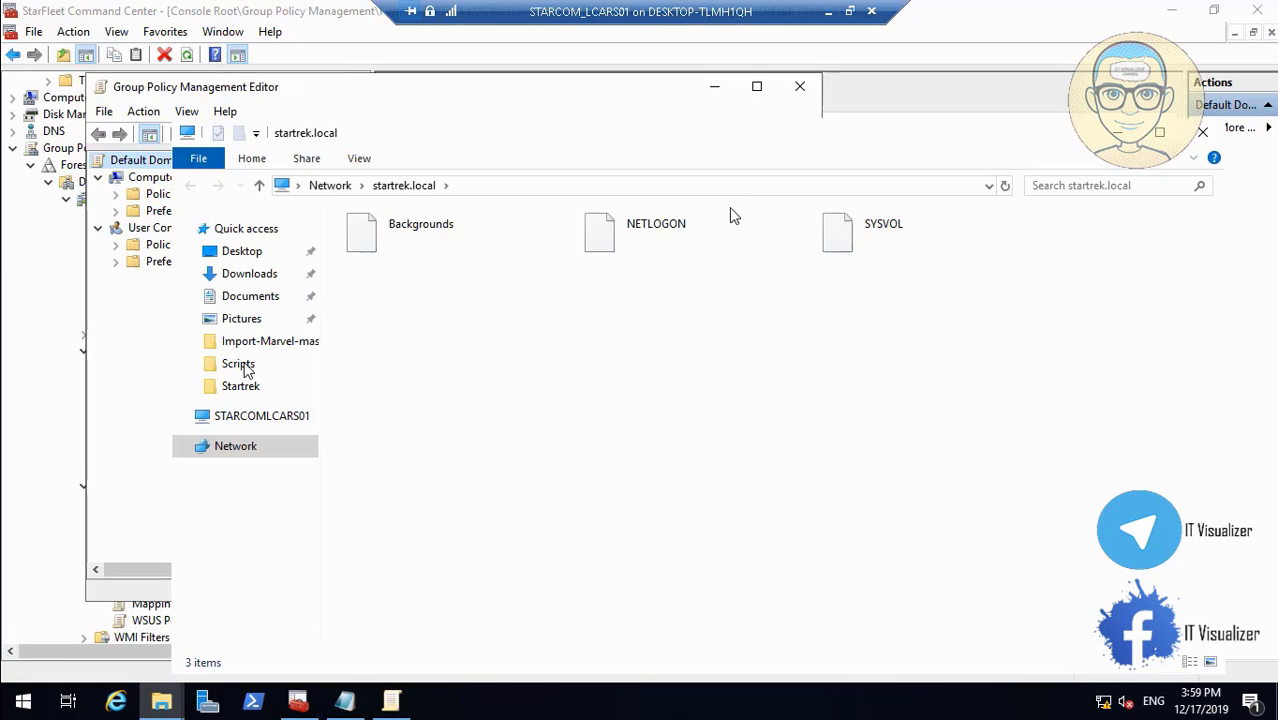
- Open the Backgrounds share, select its full network path and close the folder window
{"action": "double_click", "coordinate": [462, 223]}
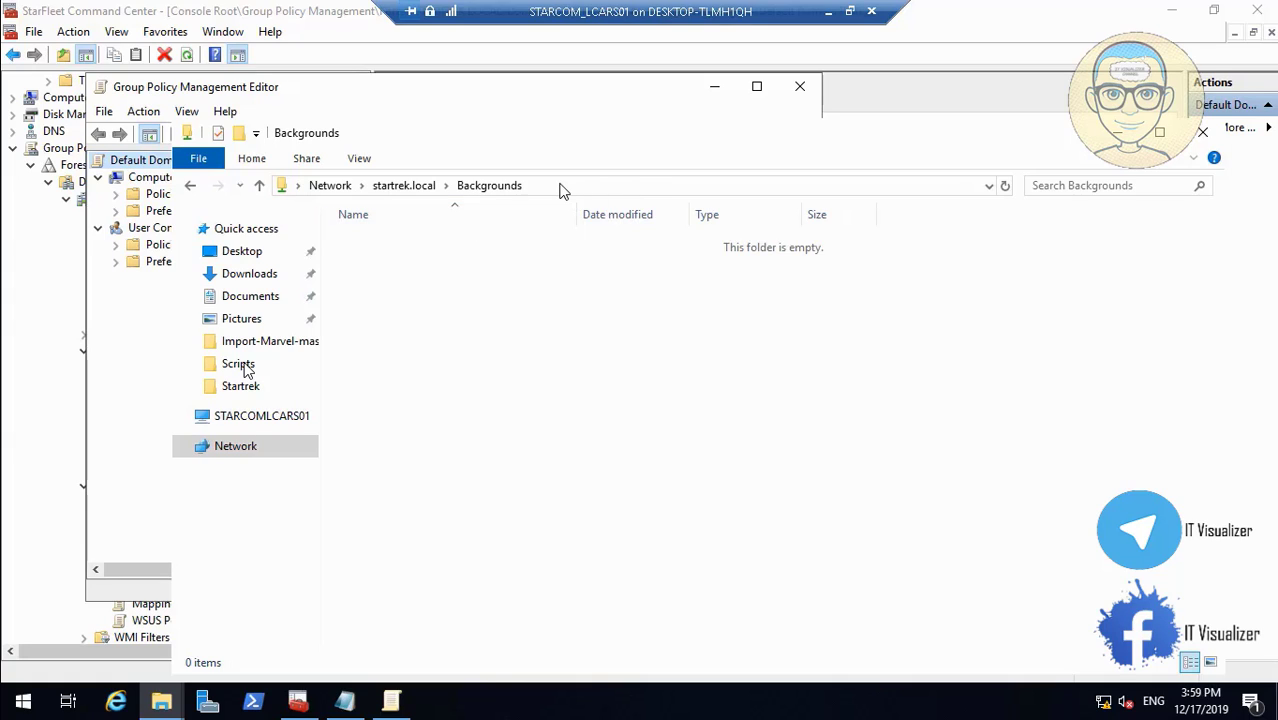
{"action": "left_click", "coordinate": [561, 189]}
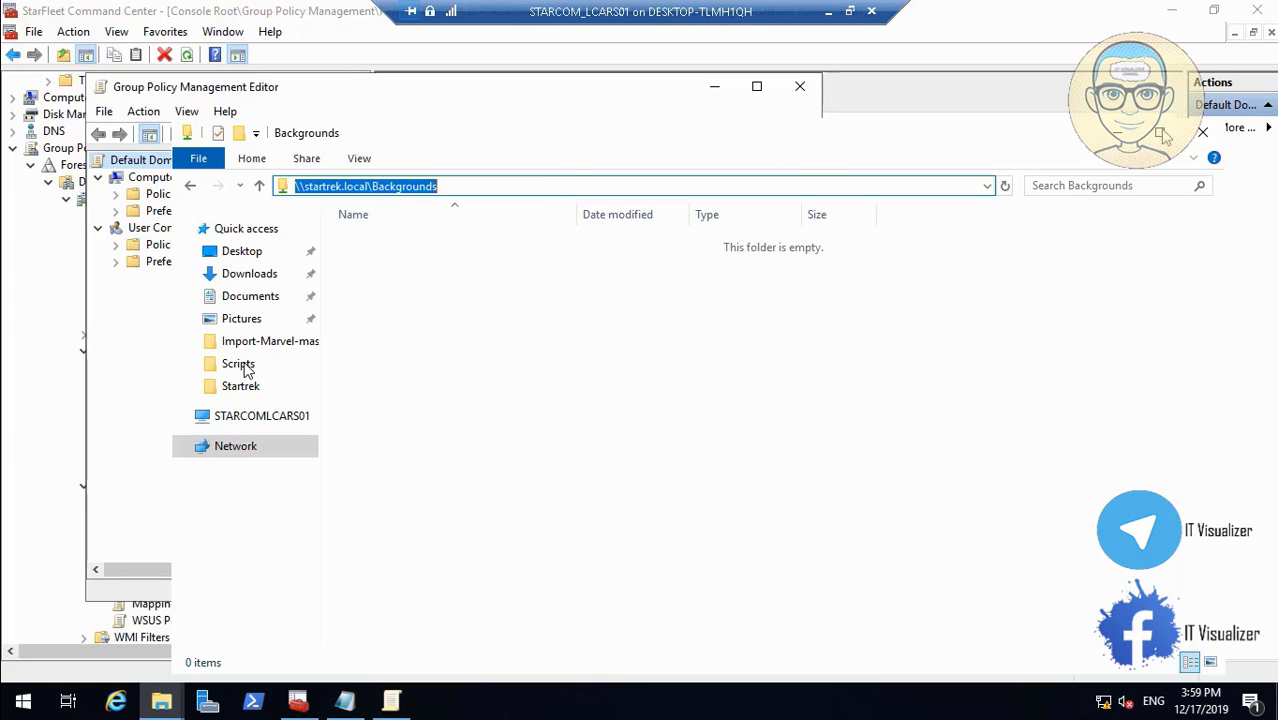
{"action": "left_click", "coordinate": [1204, 134]}
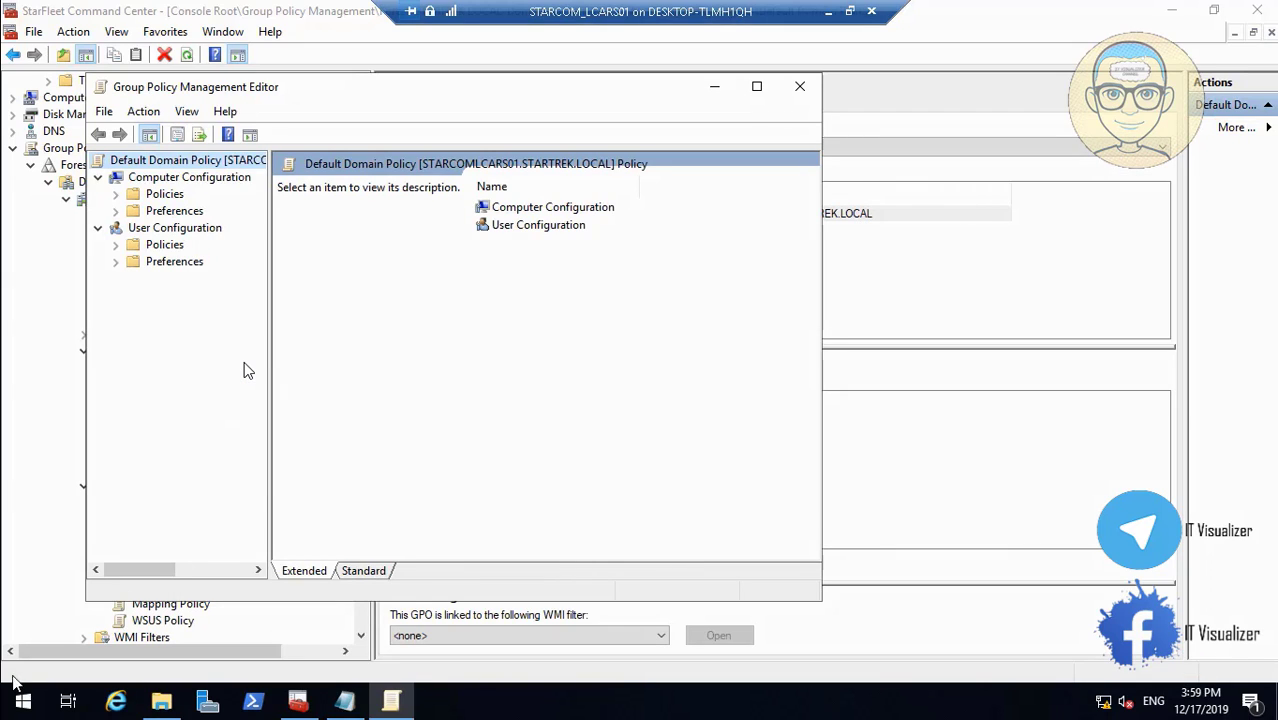
- Open the network share \\starcomlcars01\Backgrounds through the Run dialog
{"action": "right_click", "coordinate": [17, 705]}
{"action": "left_click", "coordinate": [93, 603]}
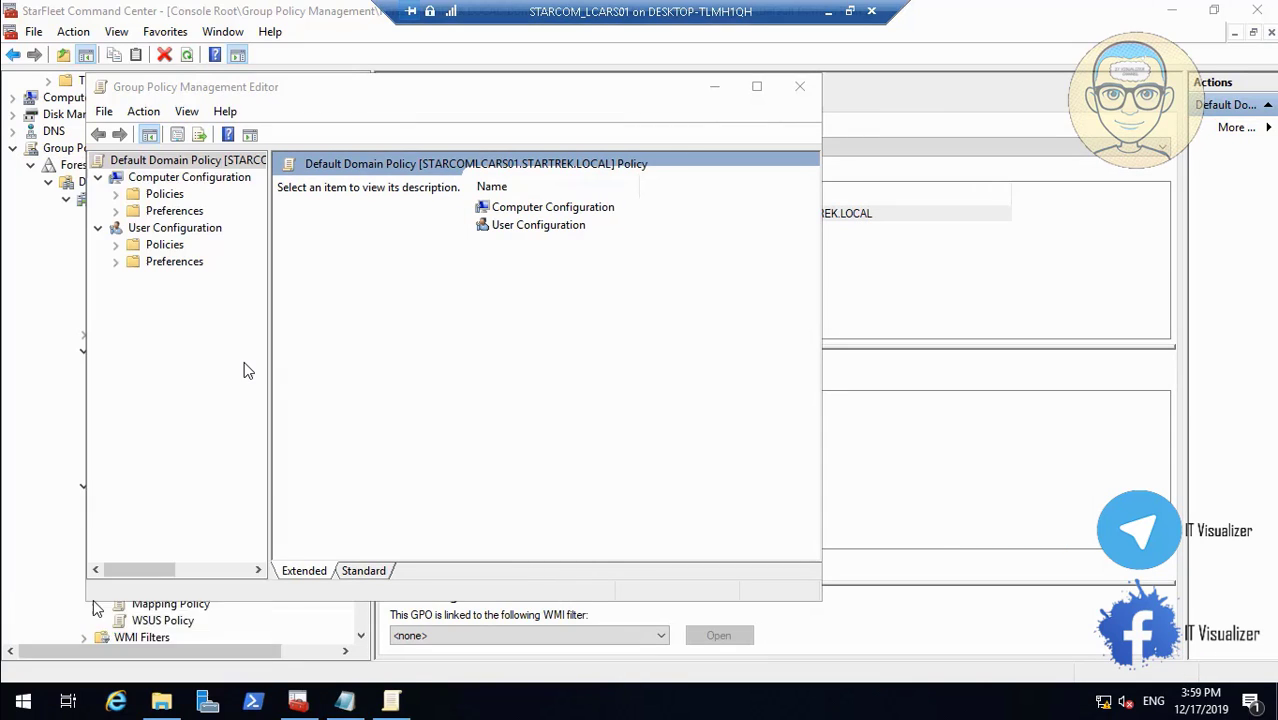
{"action": "type", "text": "\\\\"}
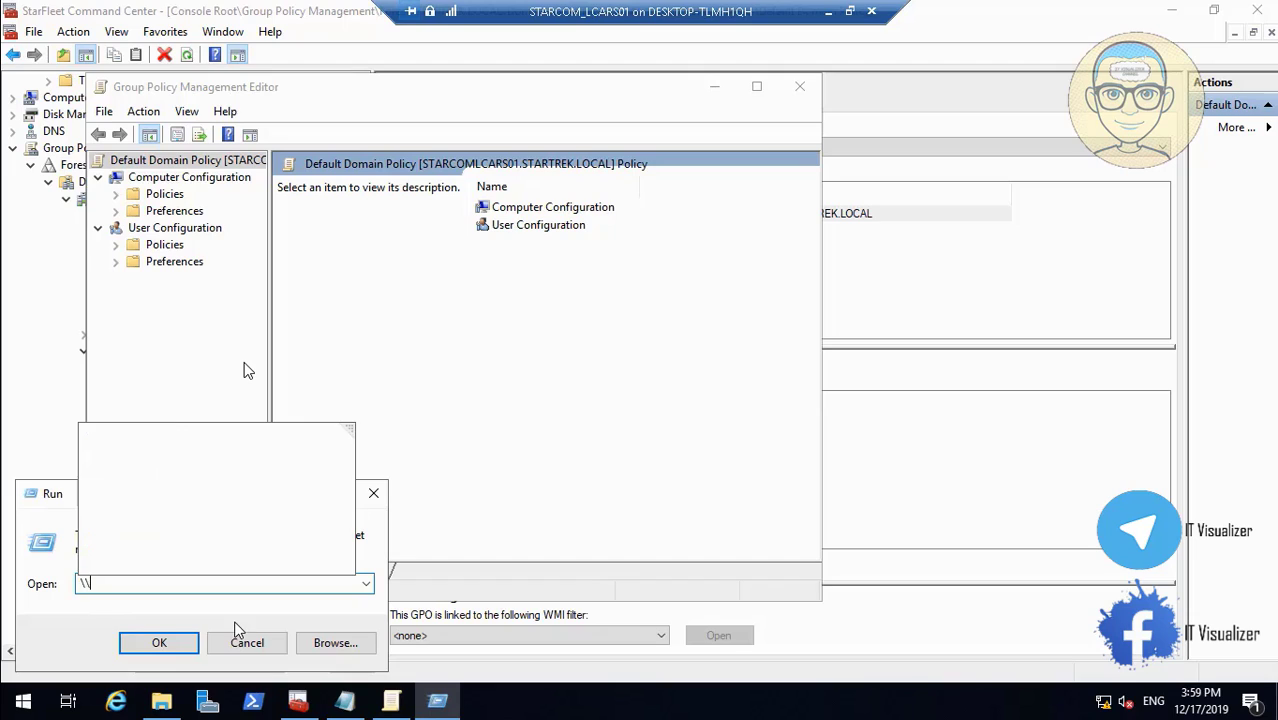
{"action": "type", "text": "star"}
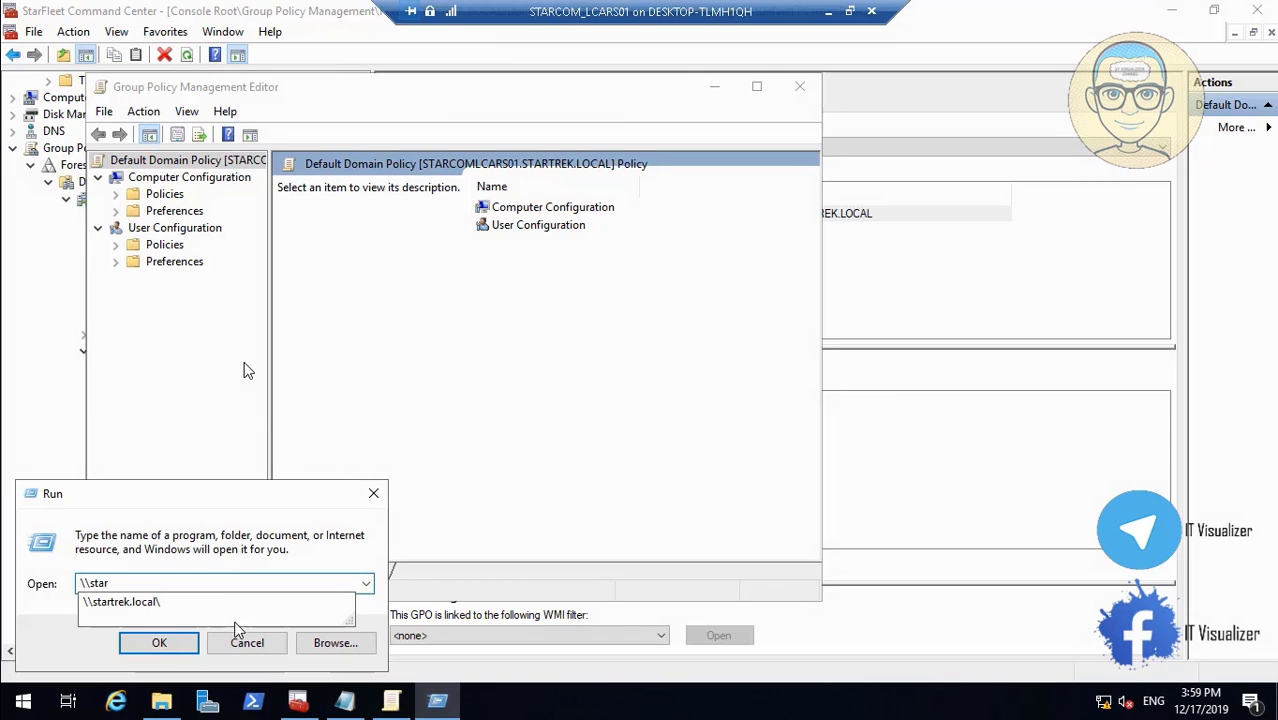
{"action": "type", "text": "com"}
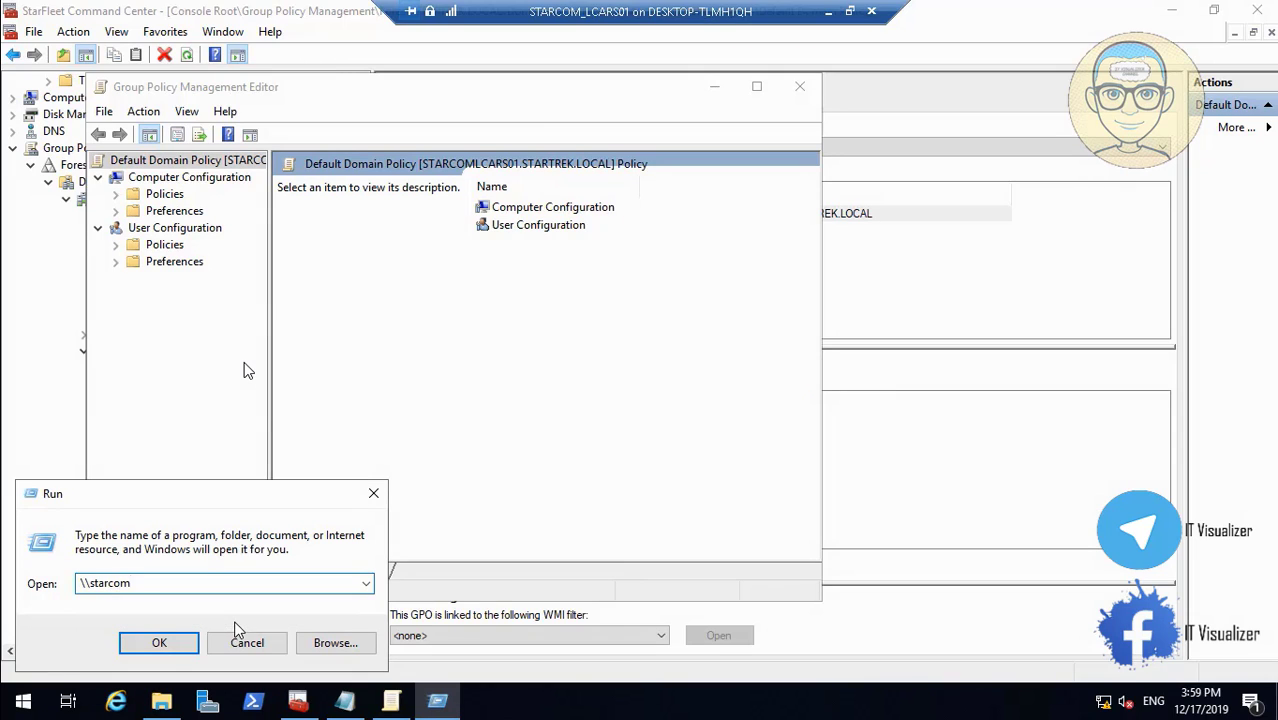
{"action": "type", "text": "lcars01\\"}
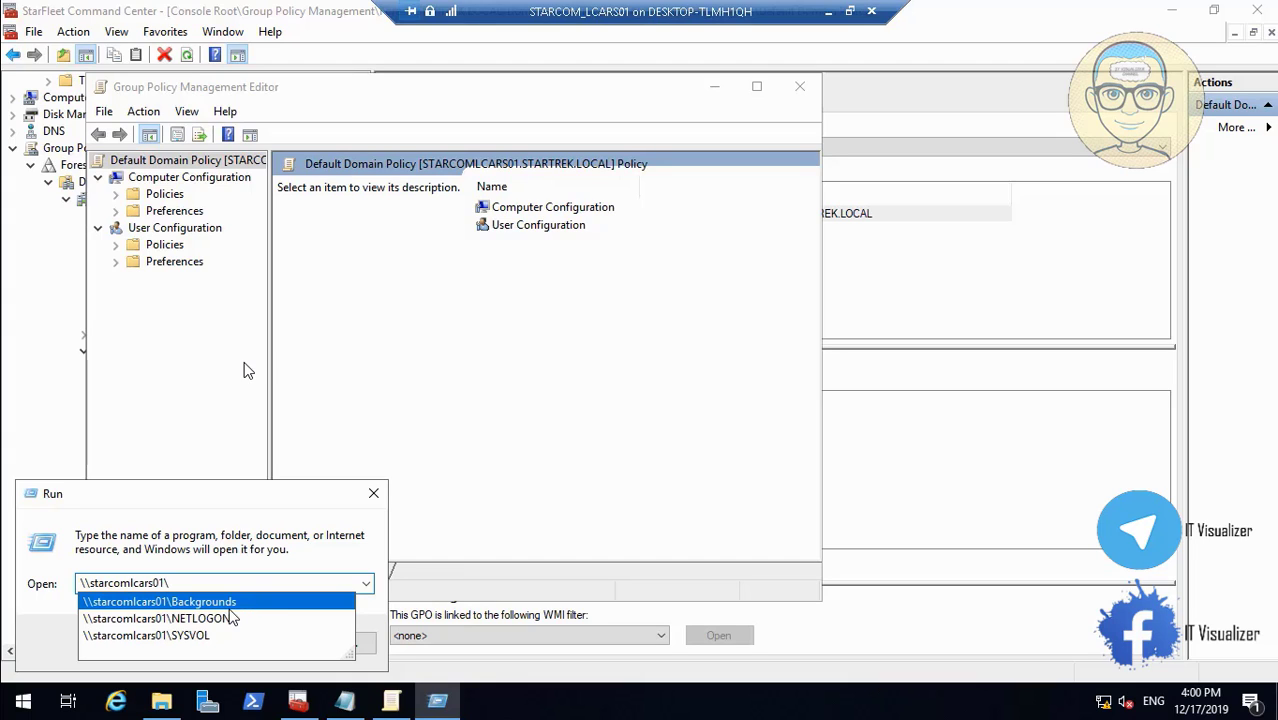
{"action": "left_click", "coordinate": [230, 606]}
{"action": "left_click", "coordinate": [183, 645]}
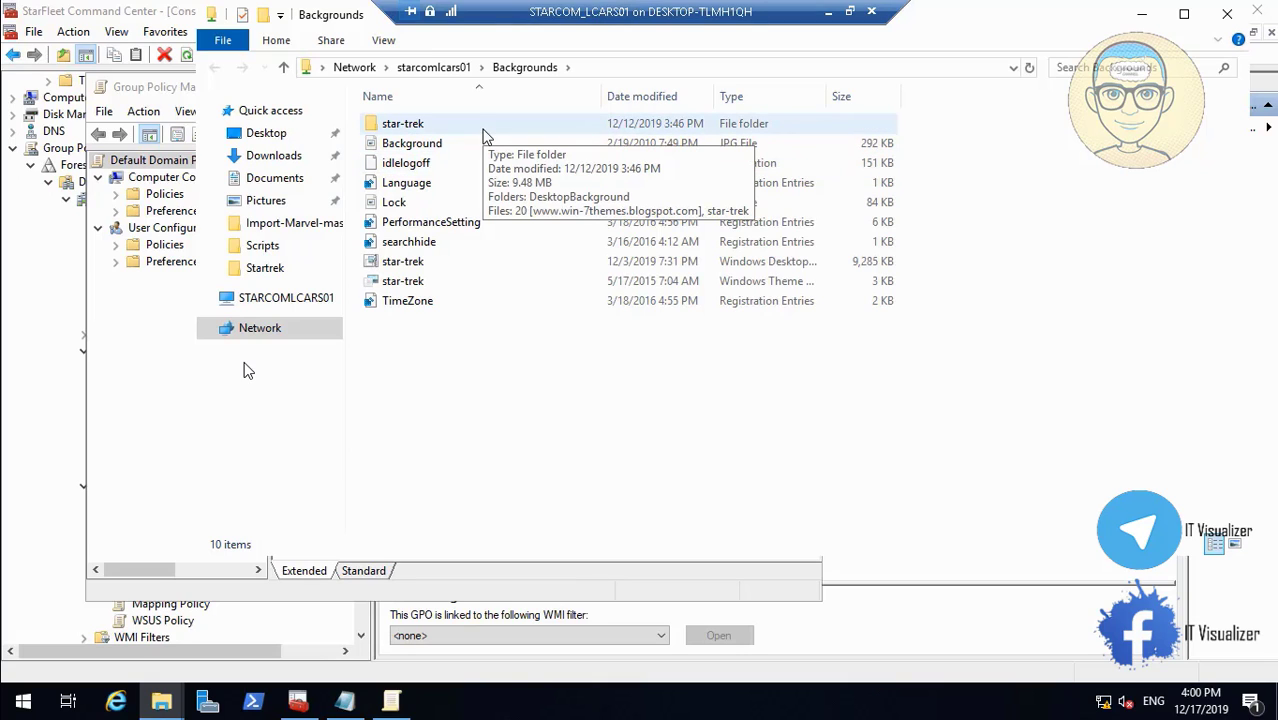
- Look inside the star-trek folder, return to Backgrounds, copy the share's full network path and minimize the folder window
{"action": "left_click", "coordinate": [500, 137]}
{"action": "double_click", "coordinate": [500, 137]}
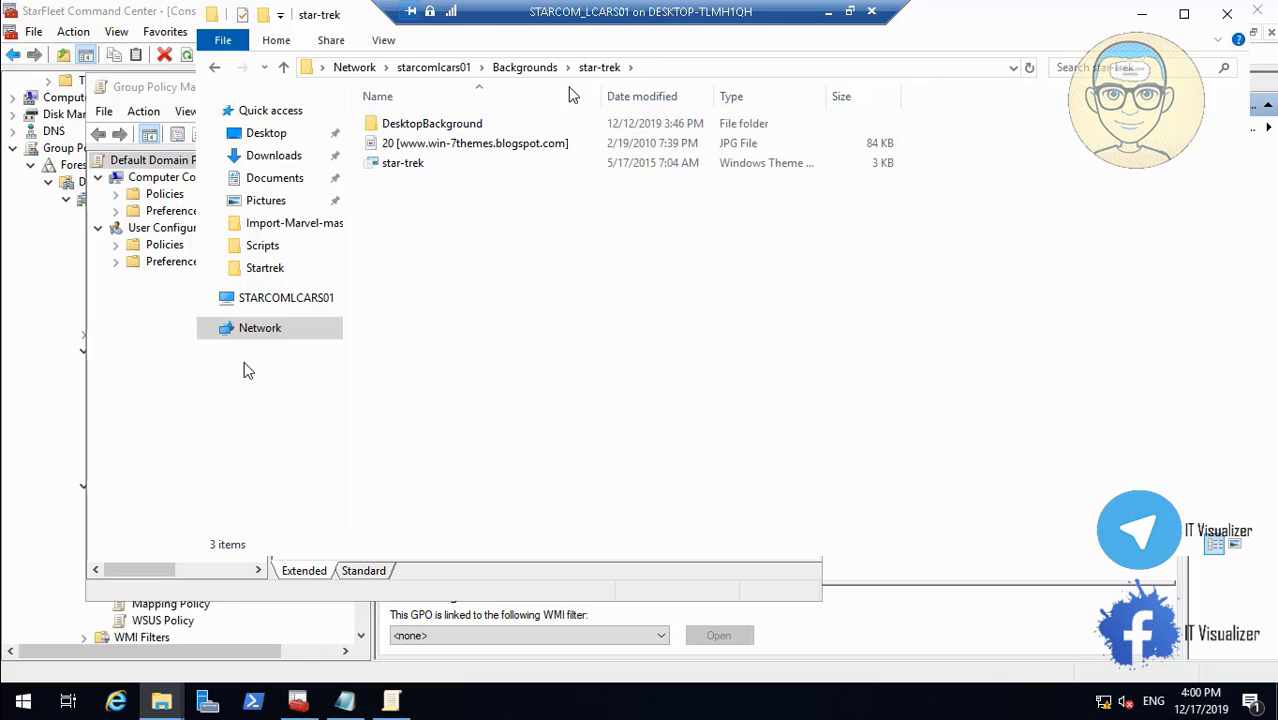
{"action": "left_click", "coordinate": [533, 68]}
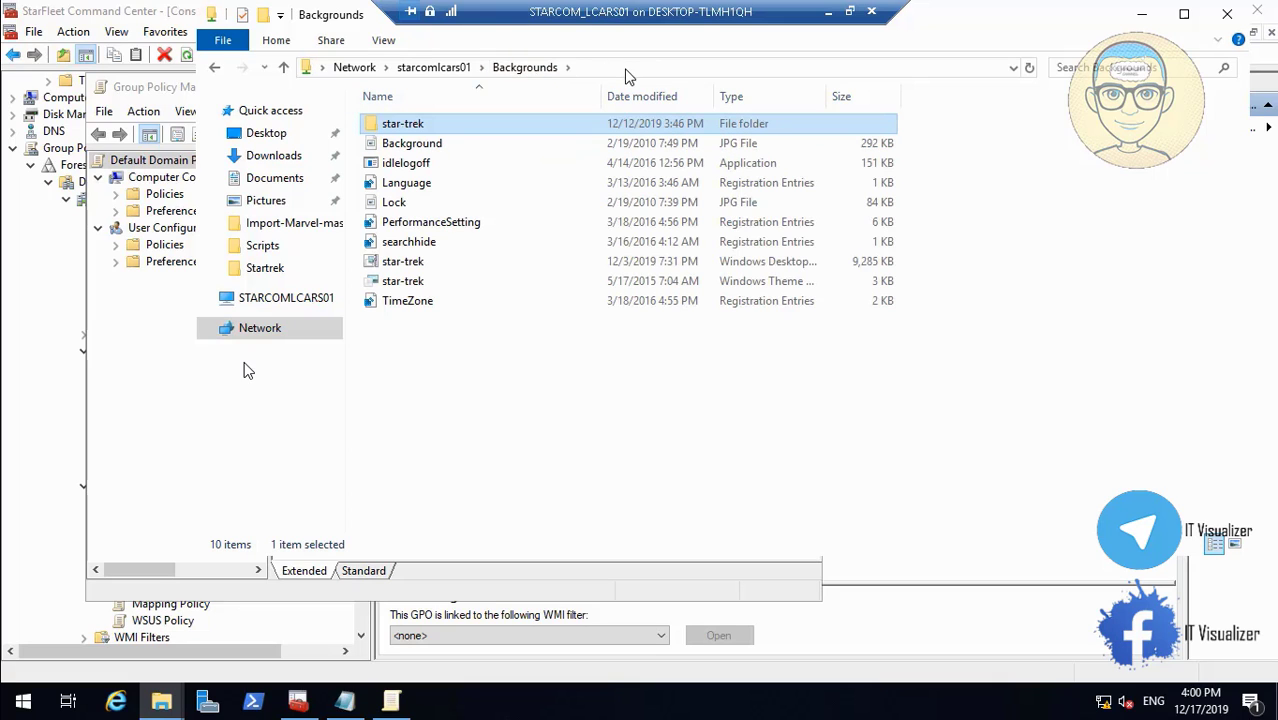
{"action": "left_click", "coordinate": [626, 70]}
{"action": "right_click", "coordinate": [436, 70]}
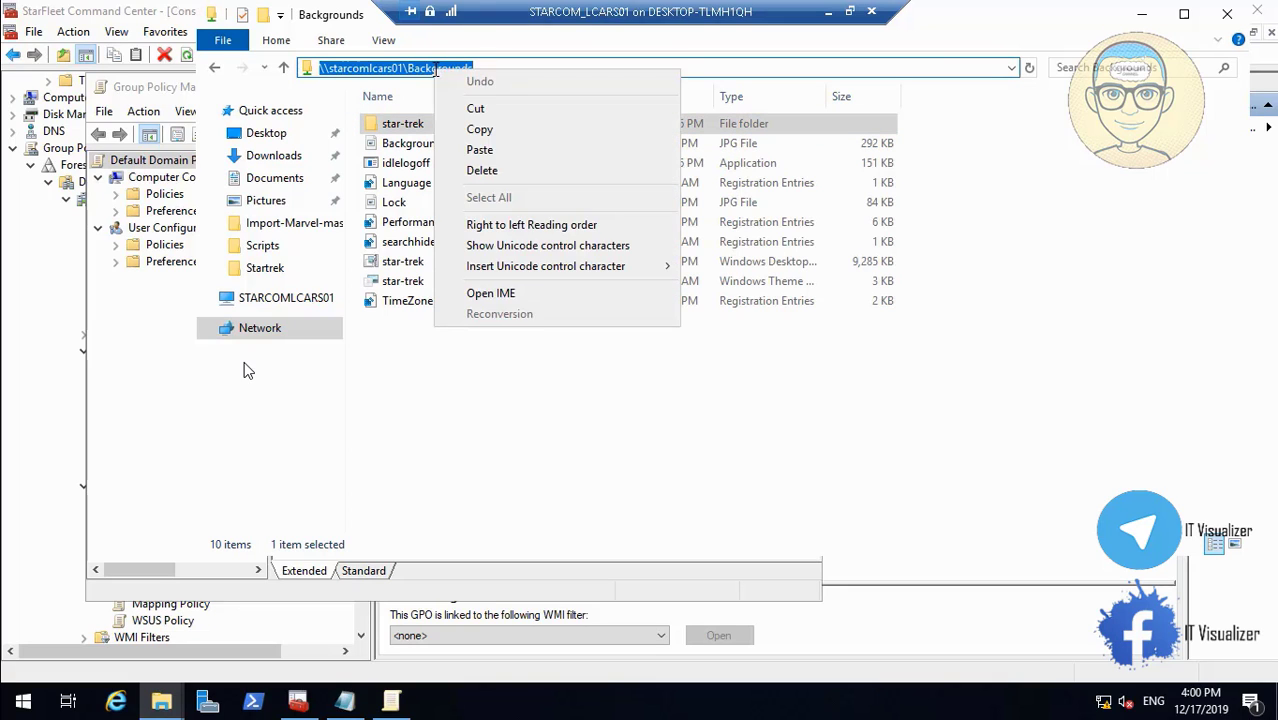
{"action": "left_click", "coordinate": [510, 135]}
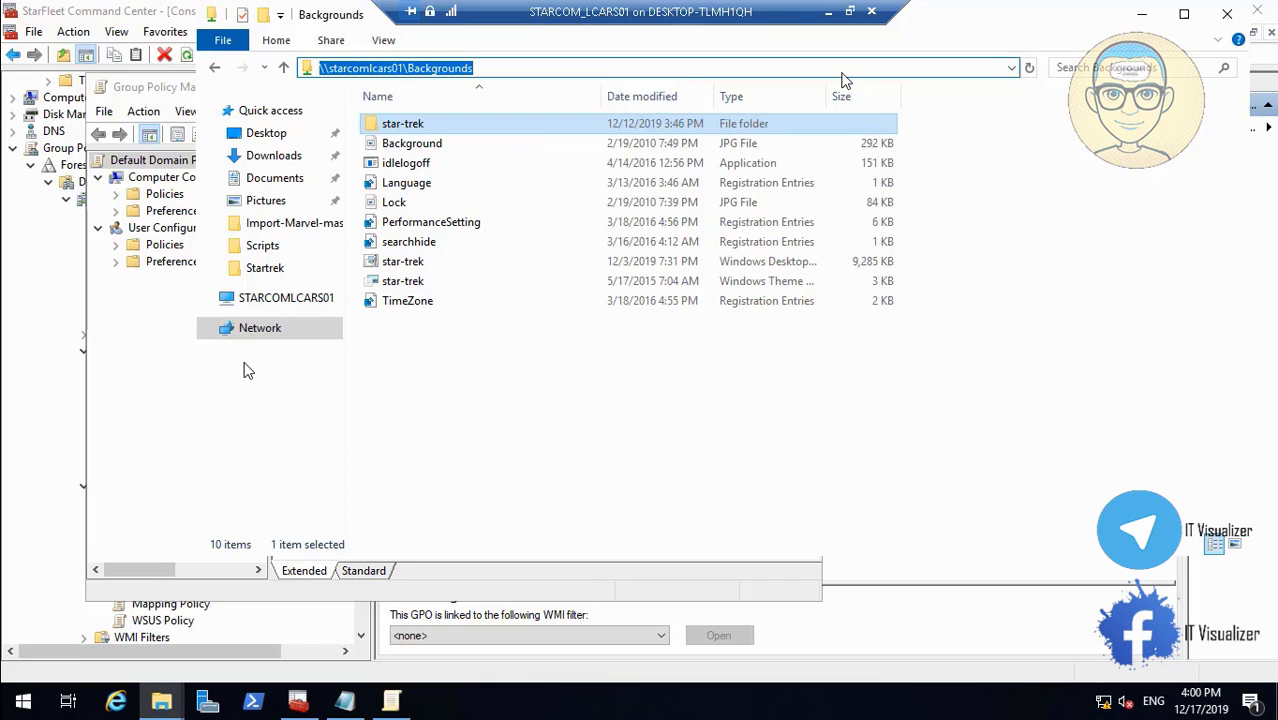
{"action": "left_click", "coordinate": [1145, 14]}
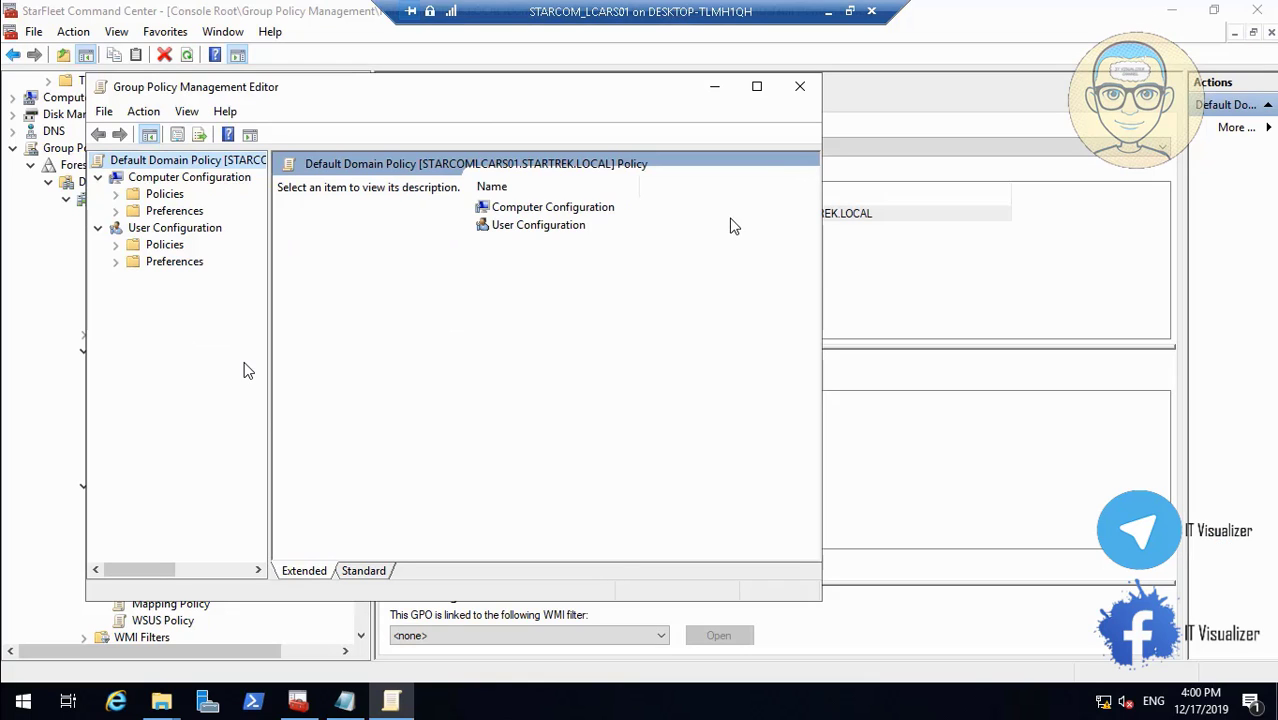
- Maximize the policy editor, widen its tree and expand the Computer Configuration policies, leaving Windows Settings collapsed
{"action": "left_click", "coordinate": [757, 84]}
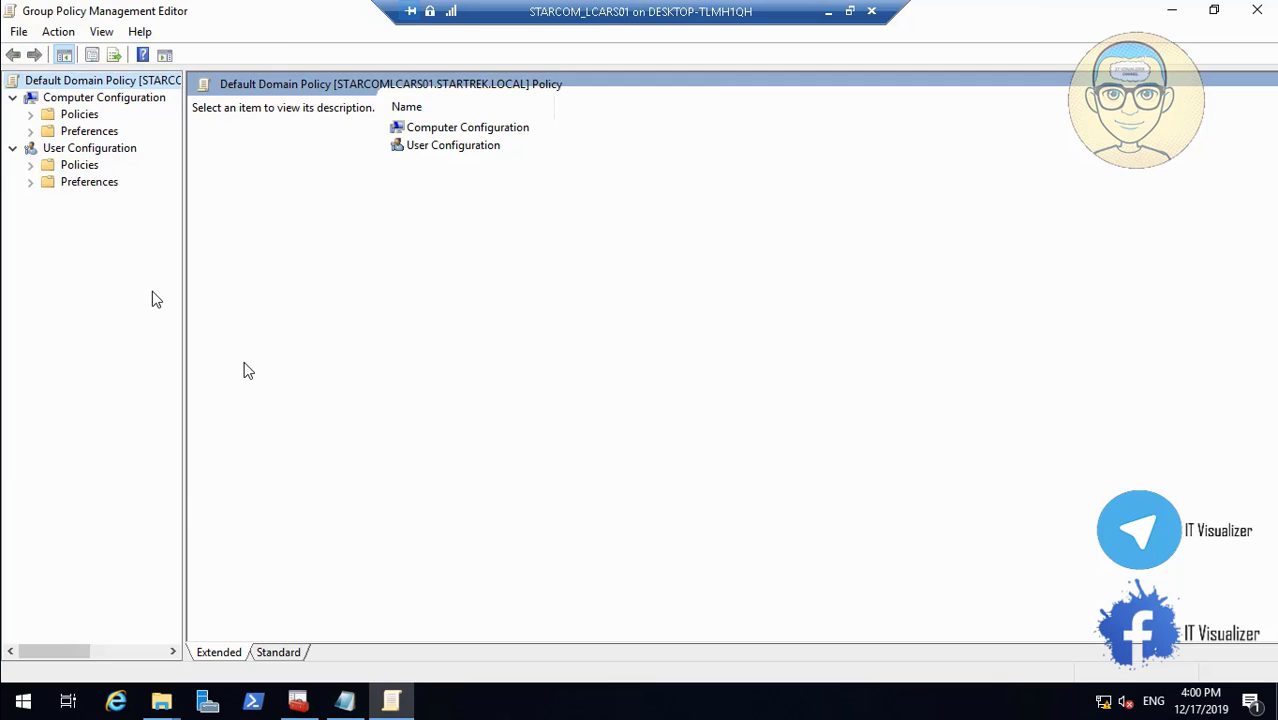
{"action": "left_click_drag", "start_coordinate": [183, 297], "coordinate": [363, 302]}
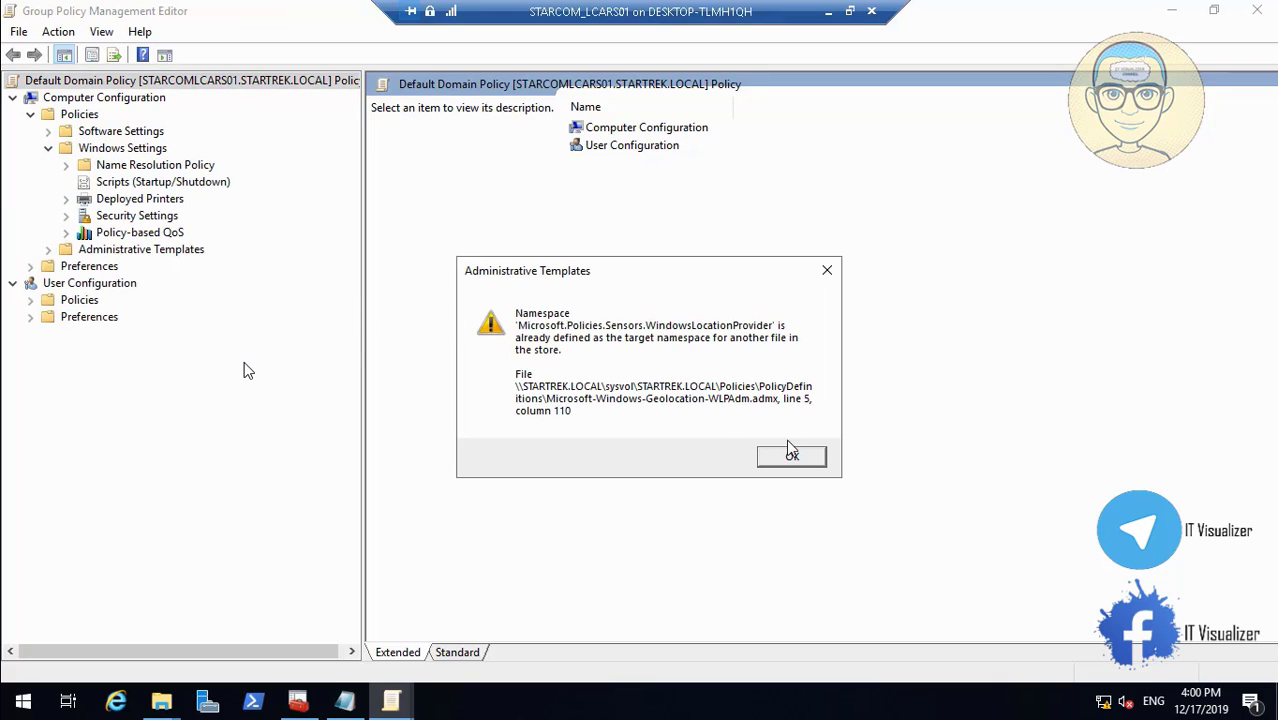
{"action": "left_click", "coordinate": [791, 457]}
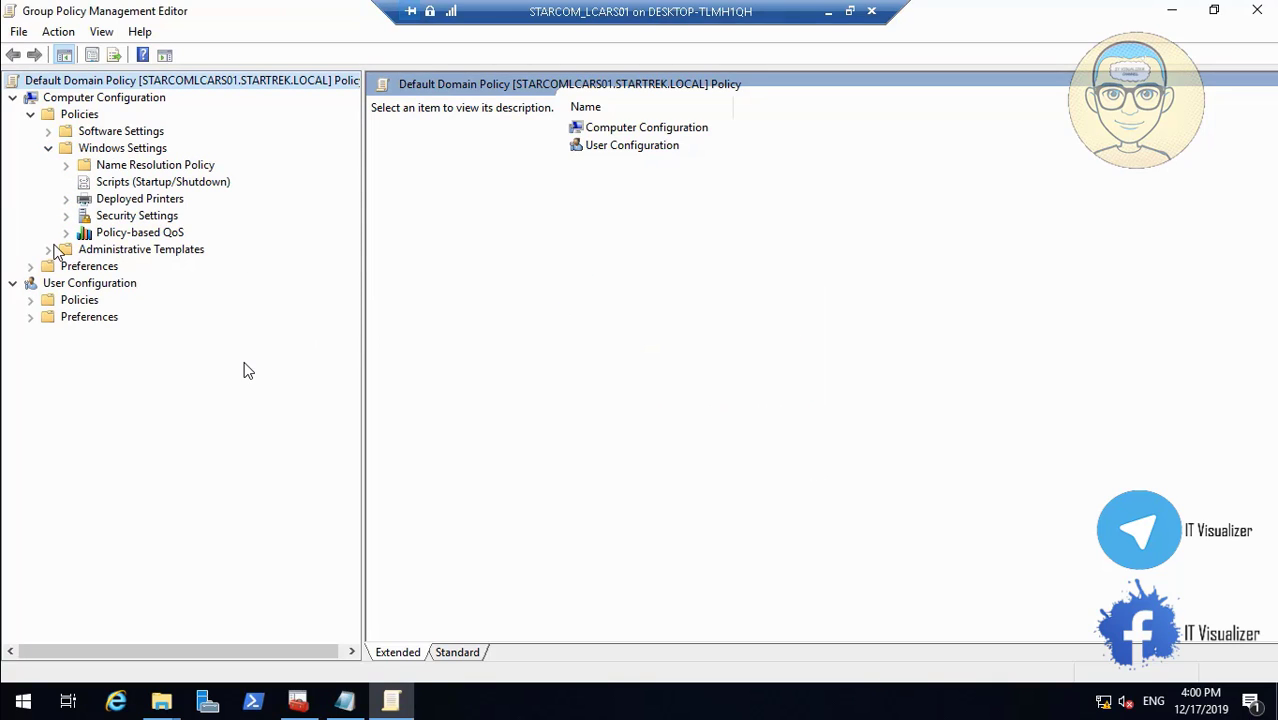
{"action": "left_click", "coordinate": [48, 148]}
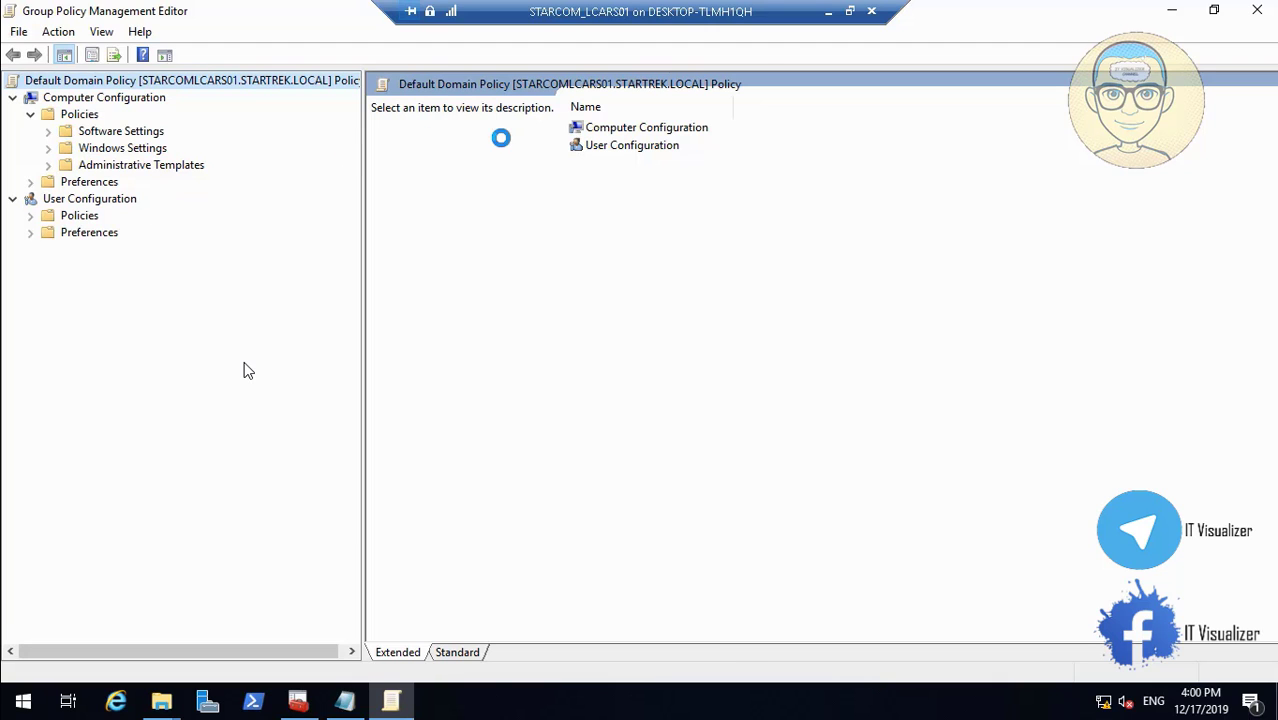
{"action": "left_click", "coordinate": [829, 12]}
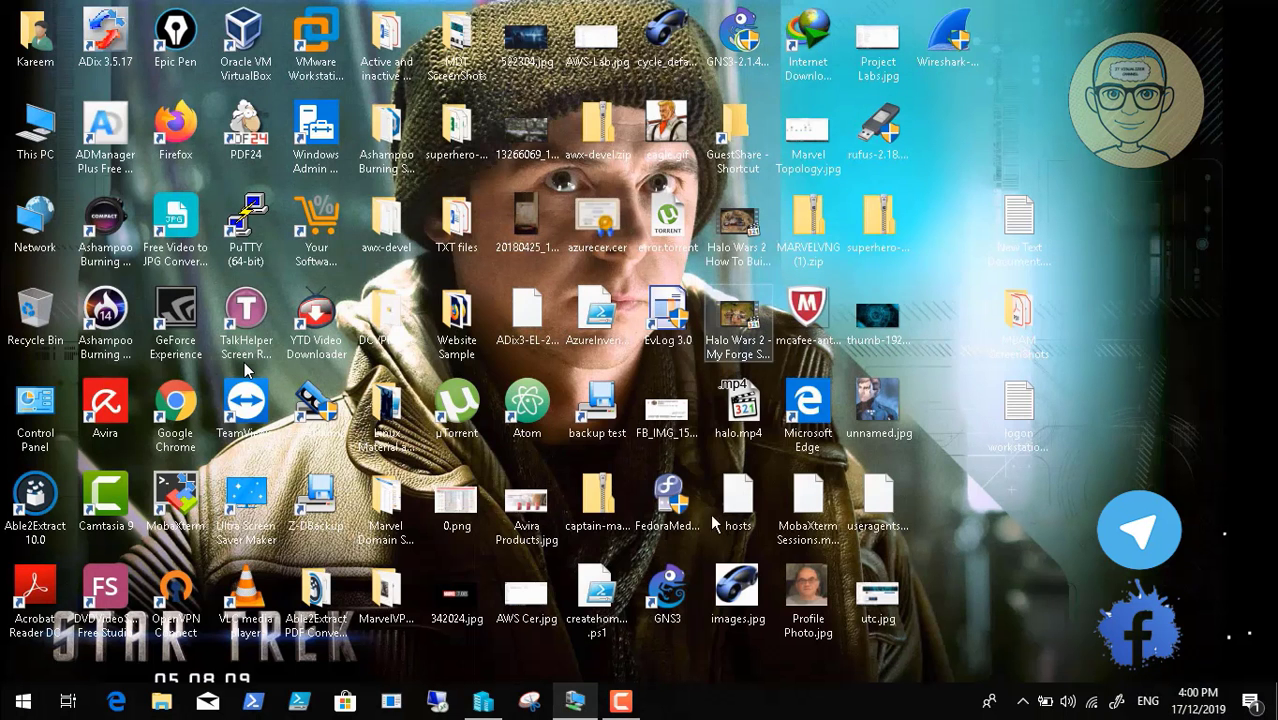
{"action": "left_click", "coordinate": [621, 701]}
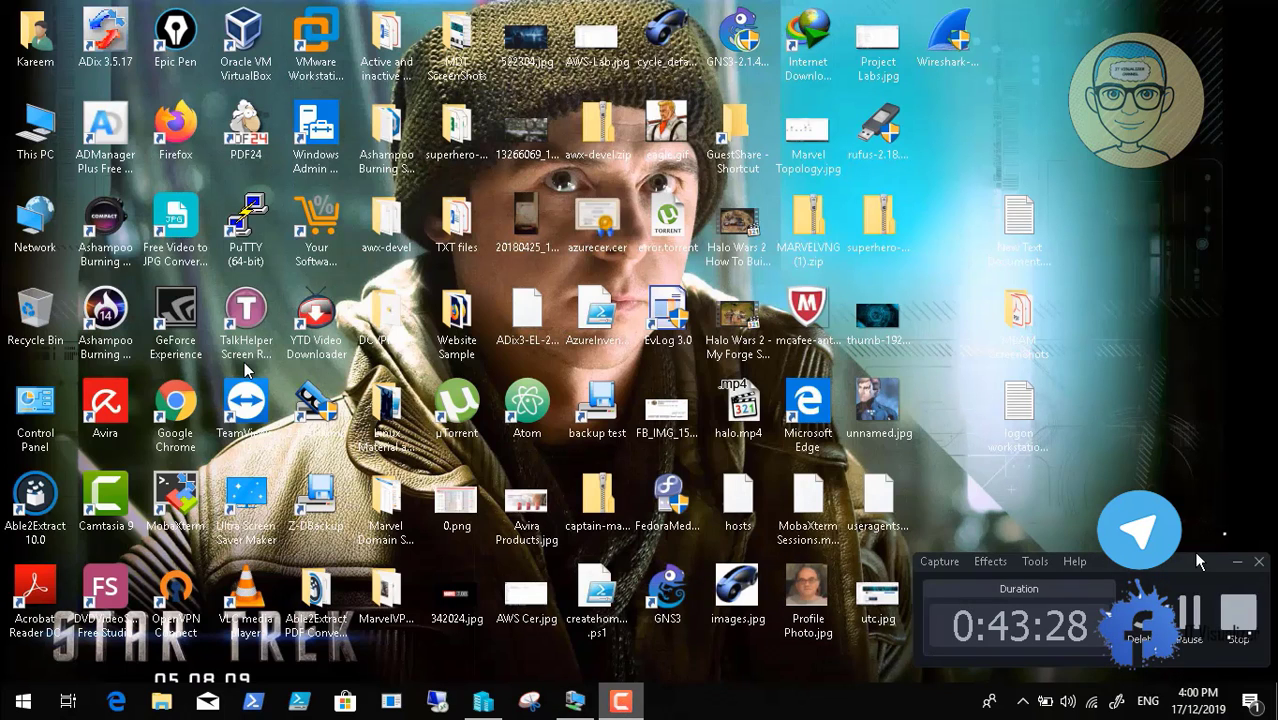
{"action": "left_click", "coordinate": [1236, 561]}
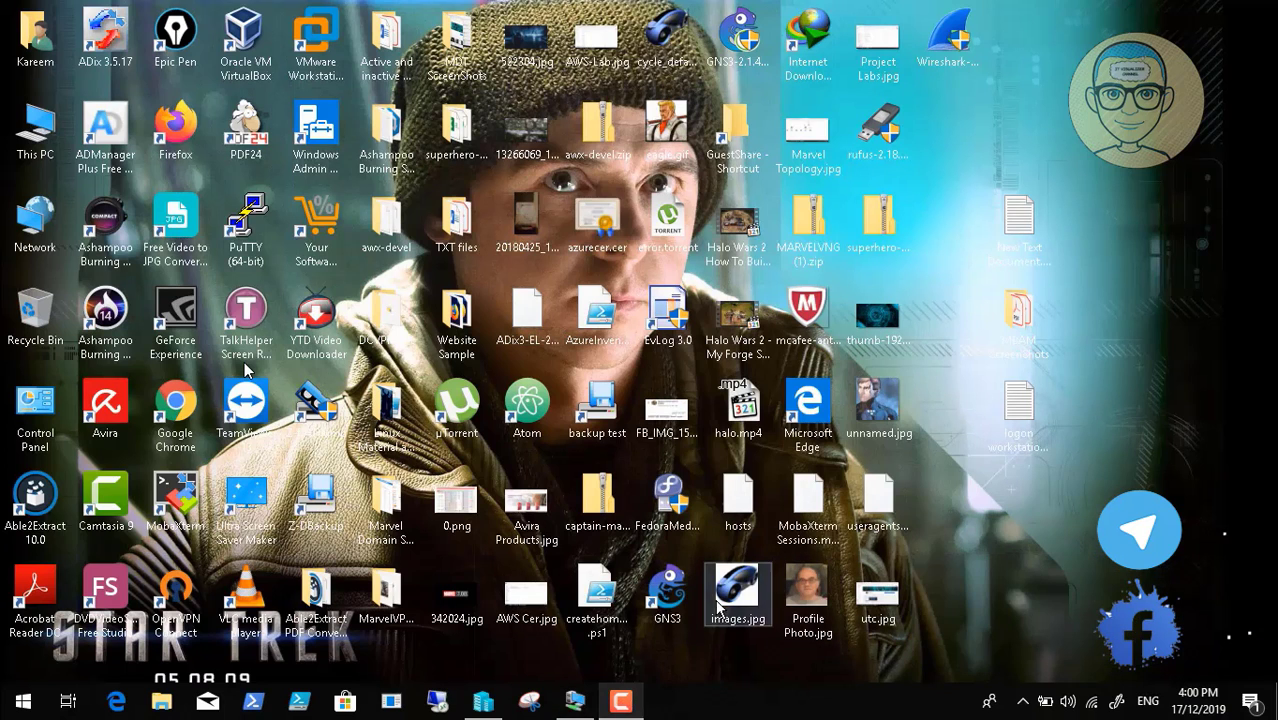
{"action": "left_click", "coordinate": [575, 701]}
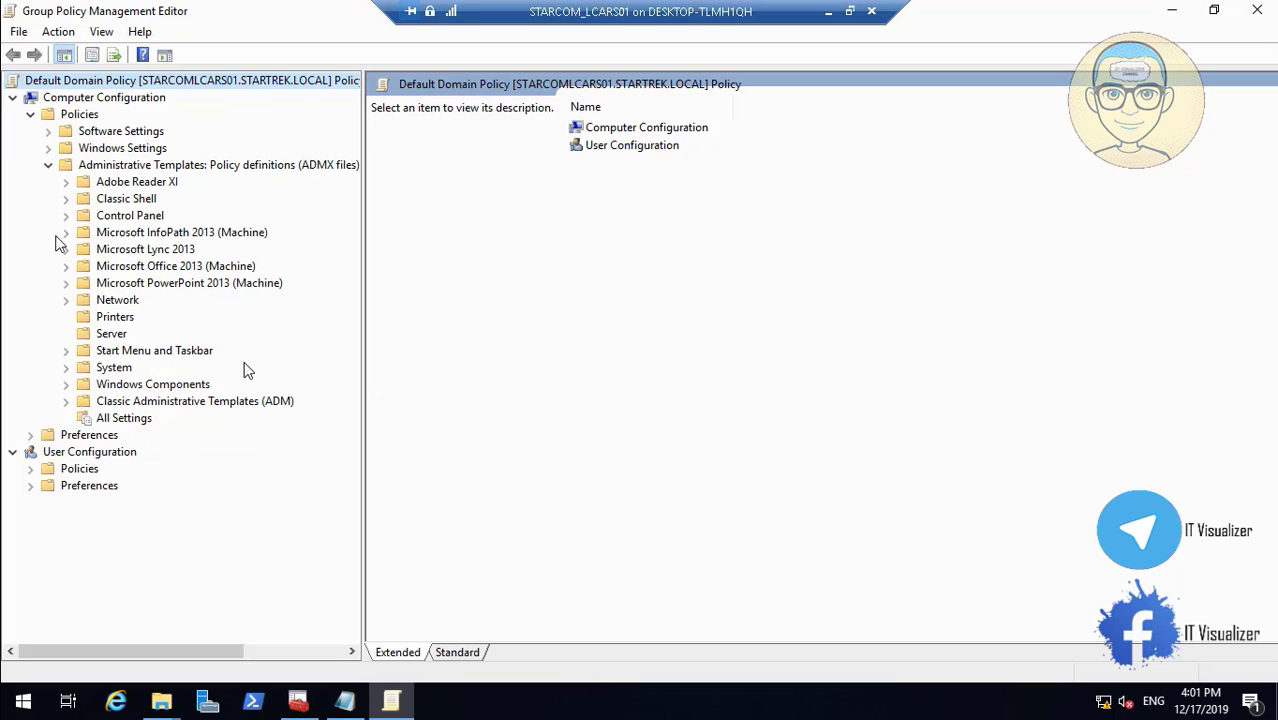
- Open the computer policy setting "Force a specific default lock screen and logon image" under Control Panel, Personalization
{"action": "left_click", "coordinate": [66, 216]}
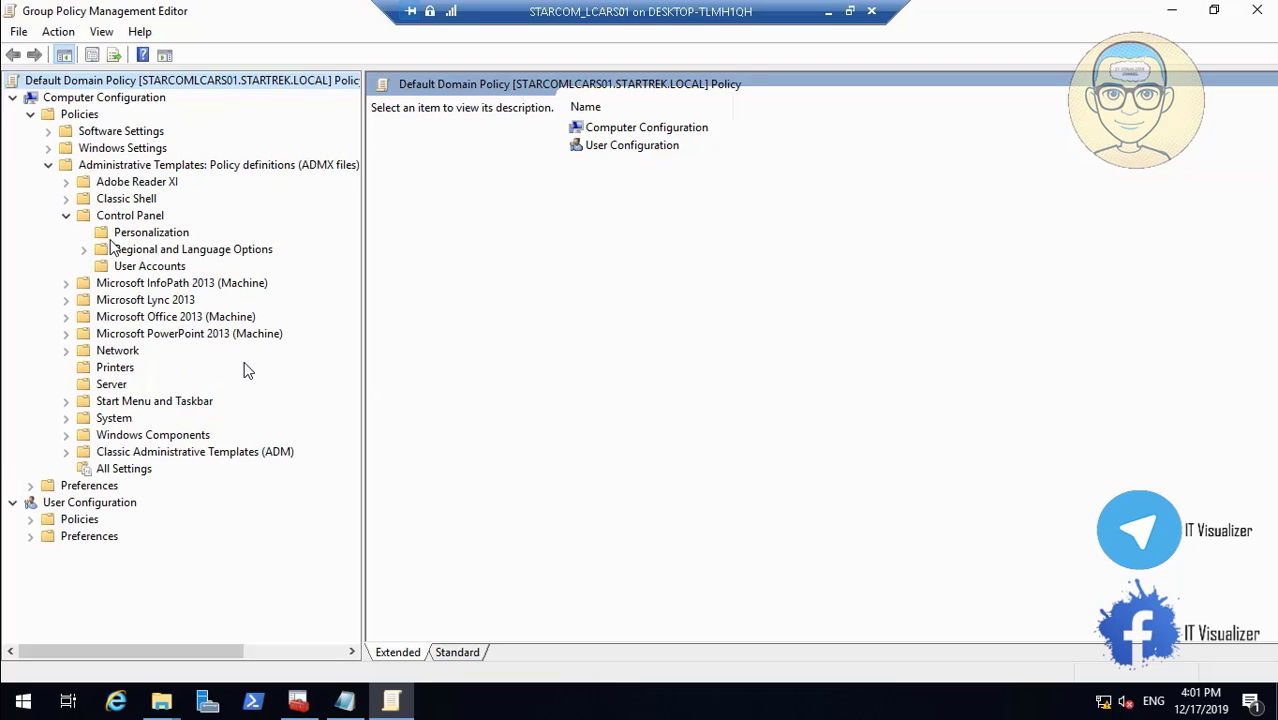
{"action": "left_click", "coordinate": [148, 235]}
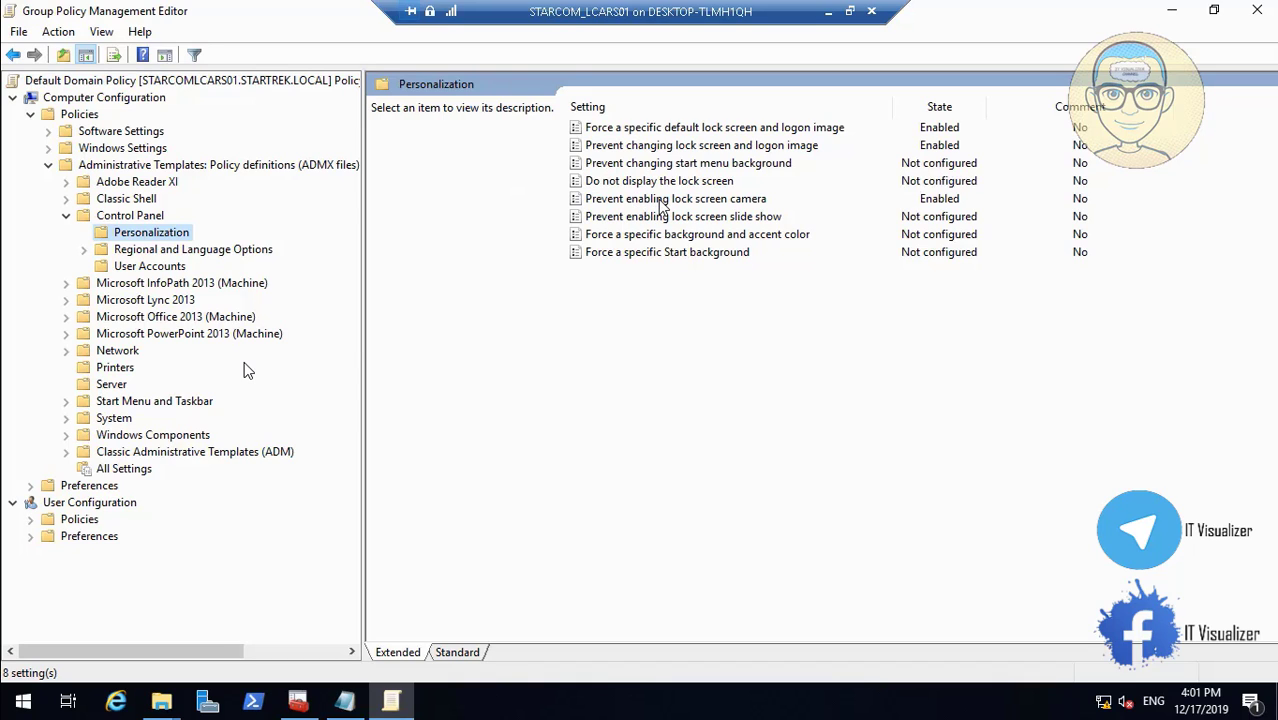
{"action": "left_click", "coordinate": [659, 200]}
{"action": "left_click", "coordinate": [706, 146]}
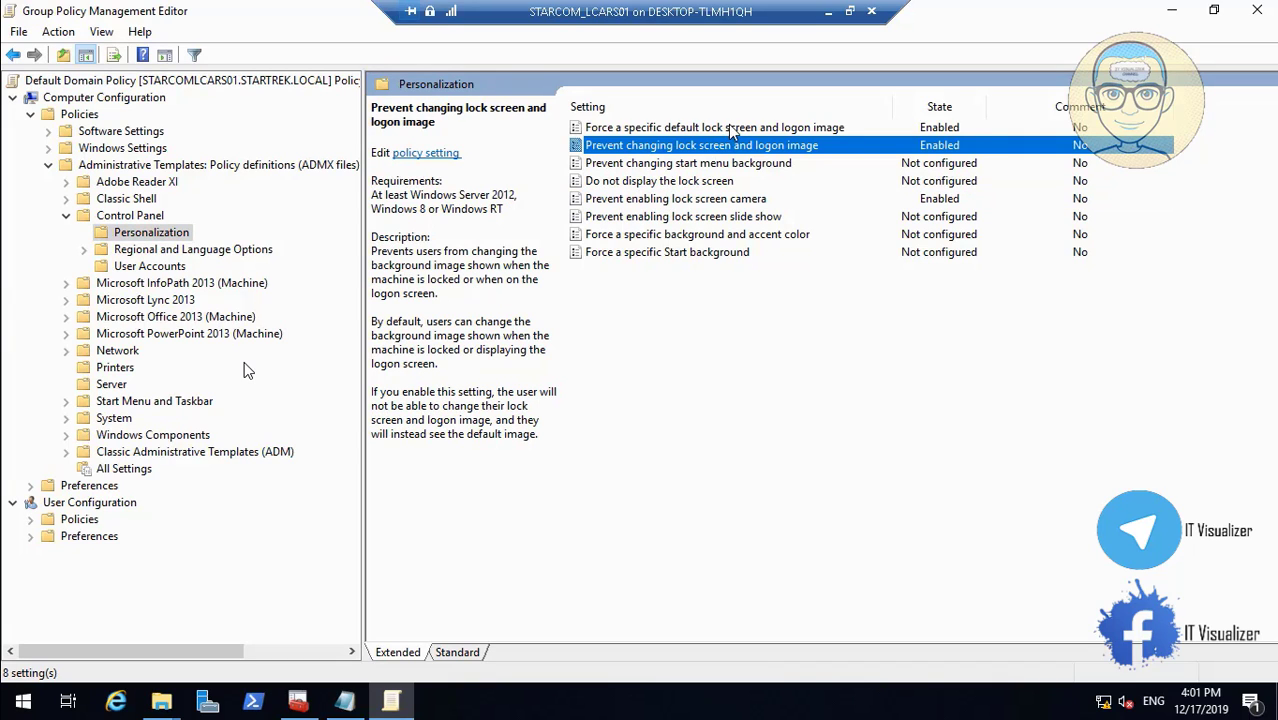
{"action": "left_click", "coordinate": [728, 127]}
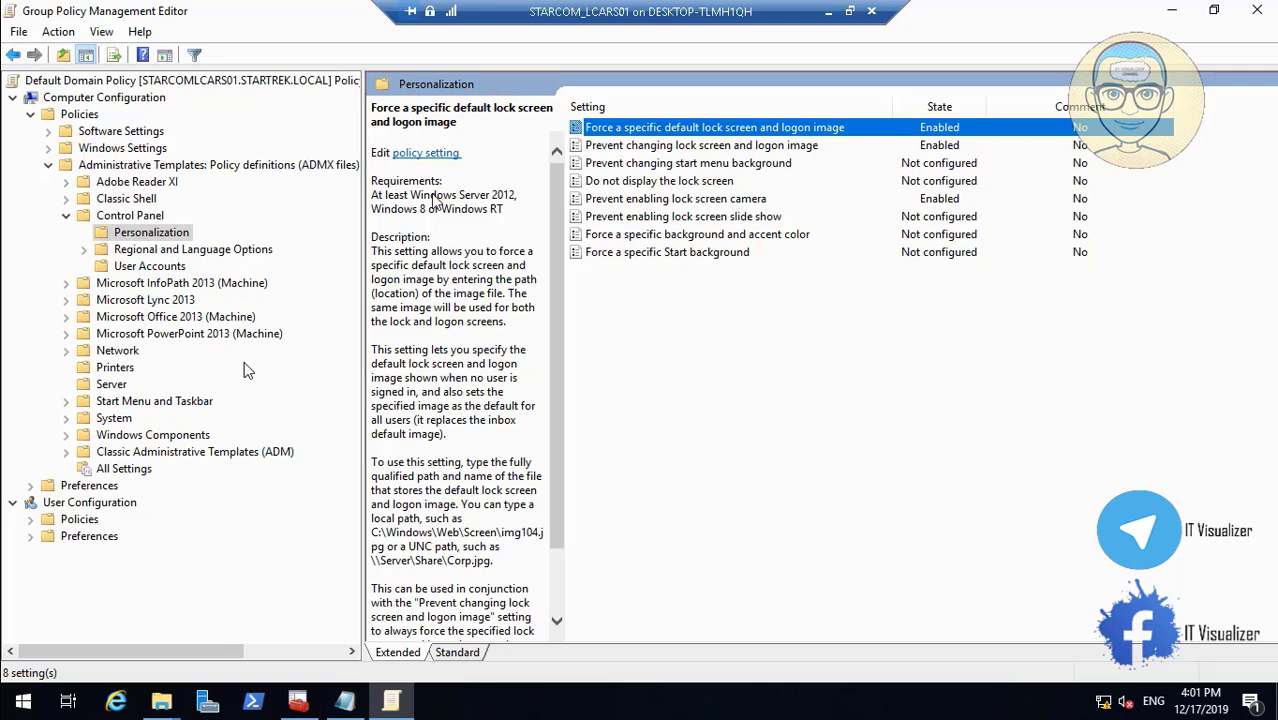
{"action": "key", "text": "Return"}
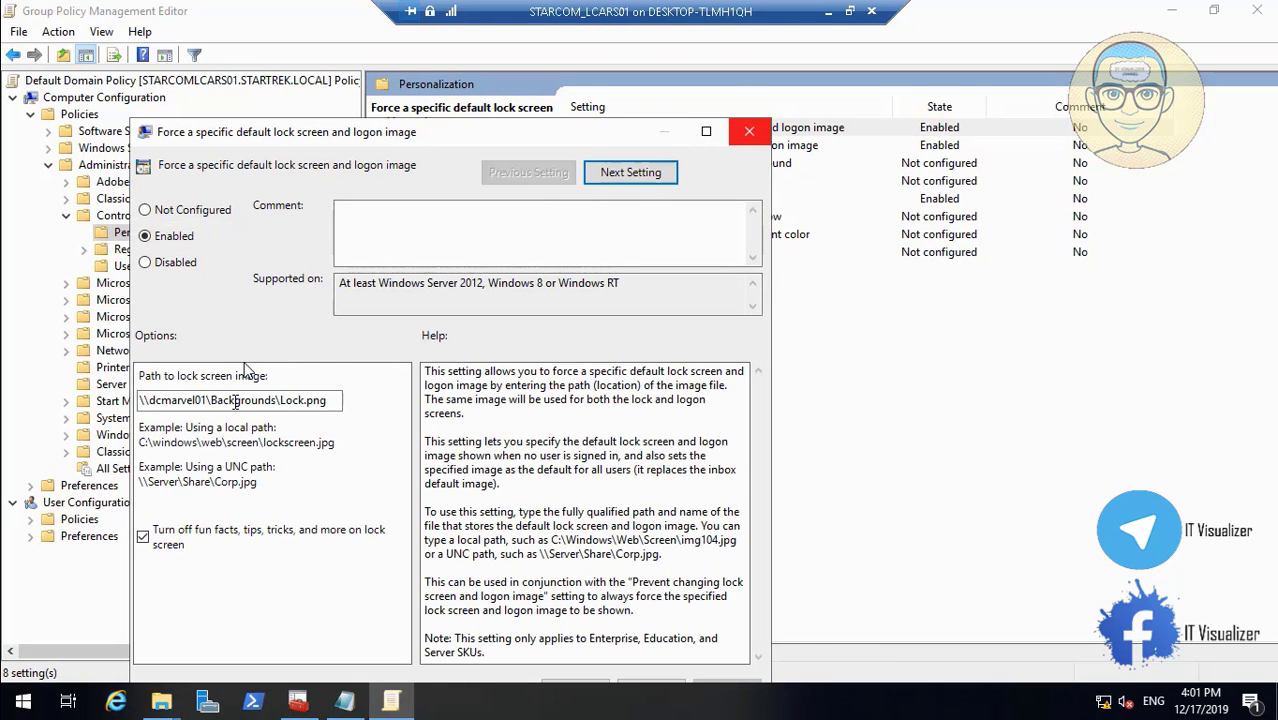
- Set the lock screen image path to \\starcomlcars01\Backgrounds\Lock.jpg and apply the policy setting
{"action": "left_click", "coordinate": [236, 400]}
{"action": "left_click", "coordinate": [278, 400]}
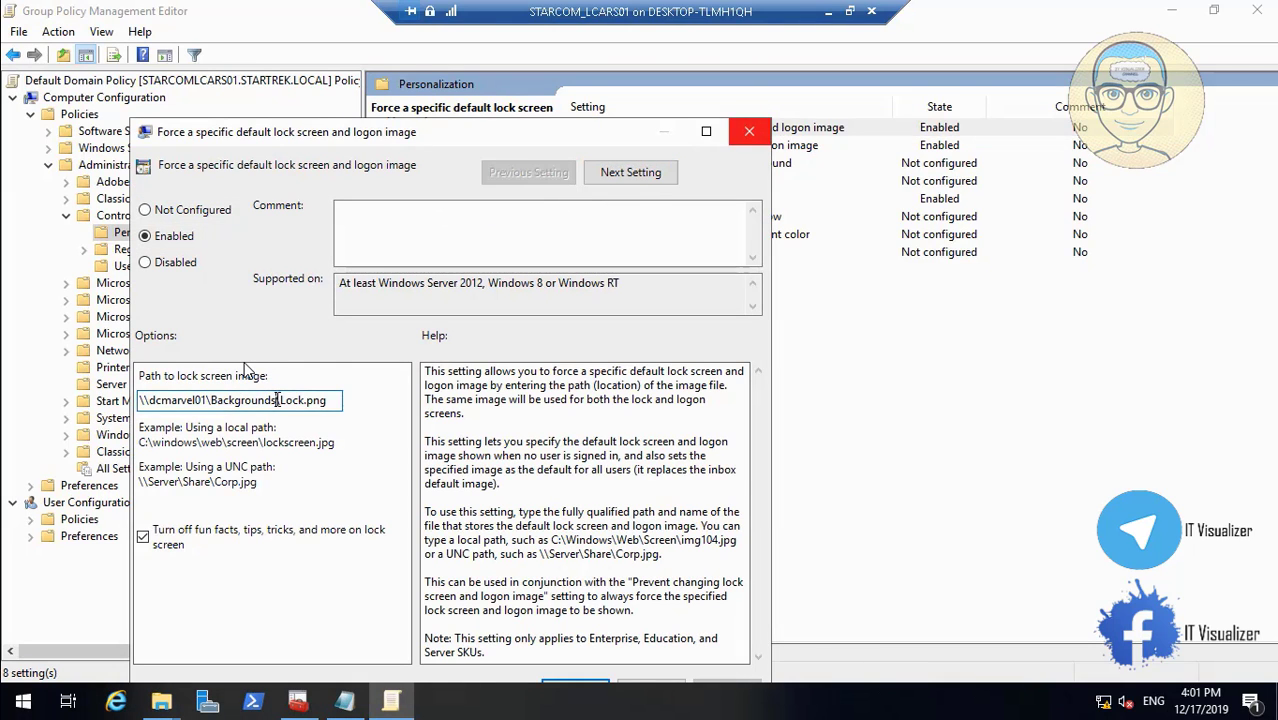
{"action": "key", "text": "BackSpace"}
{"action": "key", "text": "BackSpace"}
{"action": "key", "text": "BackSpace"}
{"action": "key", "text": "BackSpace"}
{"action": "key", "text": "BackSpace"}
{"action": "key", "text": "BackSpace"}
{"action": "key", "text": "BackSpace"}
{"action": "key", "text": "BackSpace"}
{"action": "key", "text": "BackSpace"}
{"action": "key", "text": "BackSpace"}
{"action": "key", "text": "BackSpace"}
{"action": "key", "text": "BackSpace"}
{"action": "key", "text": "BackSpace"}
{"action": "key", "text": "BackSpace"}
{"action": "key", "text": "BackSpace"}
{"action": "key", "text": "BackSpace"}
{"action": "key", "text": "BackSpace"}
{"action": "key", "text": "BackSpace"}
{"action": "key", "text": "BackSpace"}
{"action": "key", "text": "BackSpace"}
{"action": "type", "text": "\\\\starcomlcars01\\Backgrounds"}
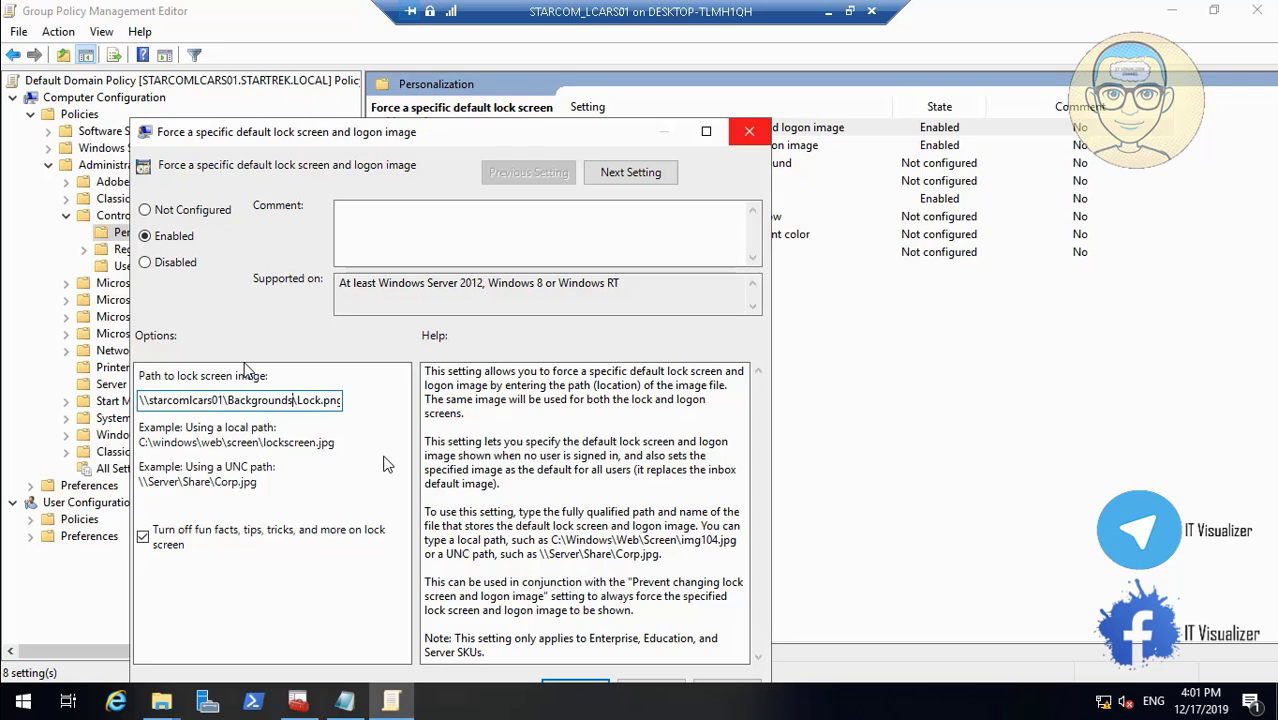
{"action": "key", "text": "End"}
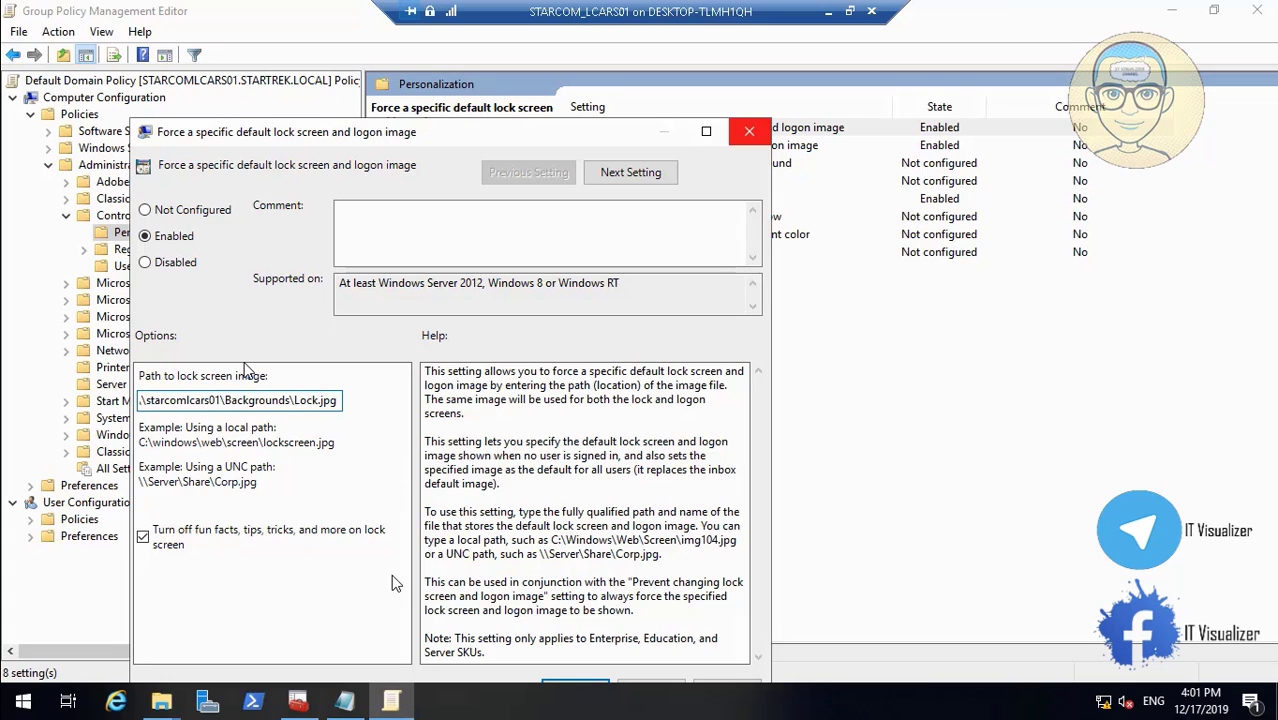
{"action": "left_click_drag", "start_coordinate": [397, 145], "coordinate": [374, 93]}
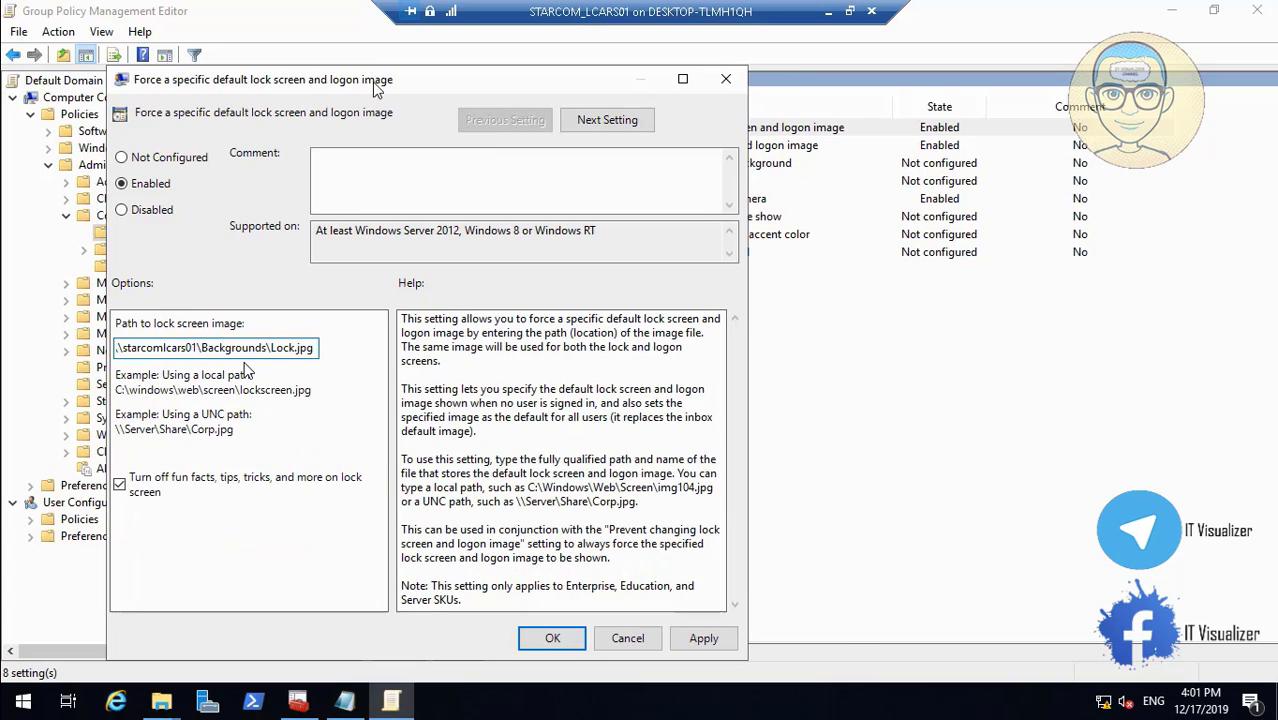
{"action": "left_click", "coordinate": [710, 640]}
{"action": "left_click", "coordinate": [550, 640]}
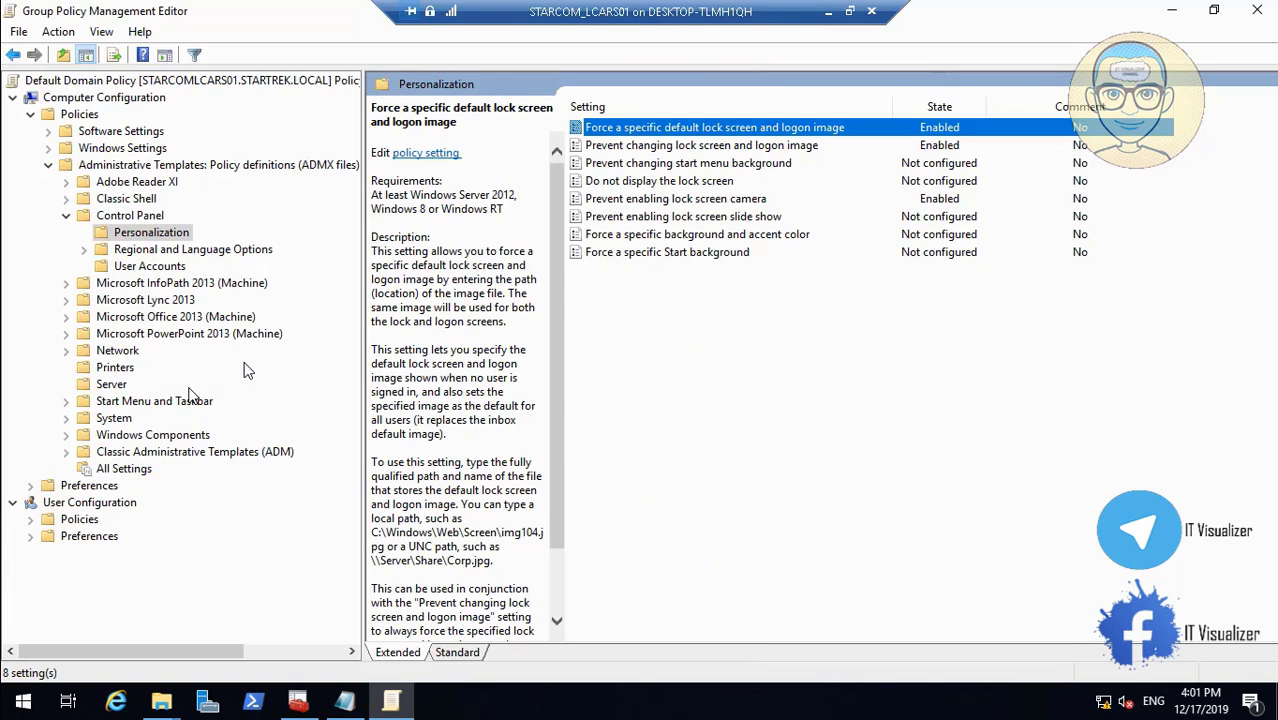
- Collapse the computer Administrative Templates and show the Control Panel Personalization settings under the User Configuration policies
{"action": "left_click", "coordinate": [65, 215]}
{"action": "left_click", "coordinate": [49, 166]}
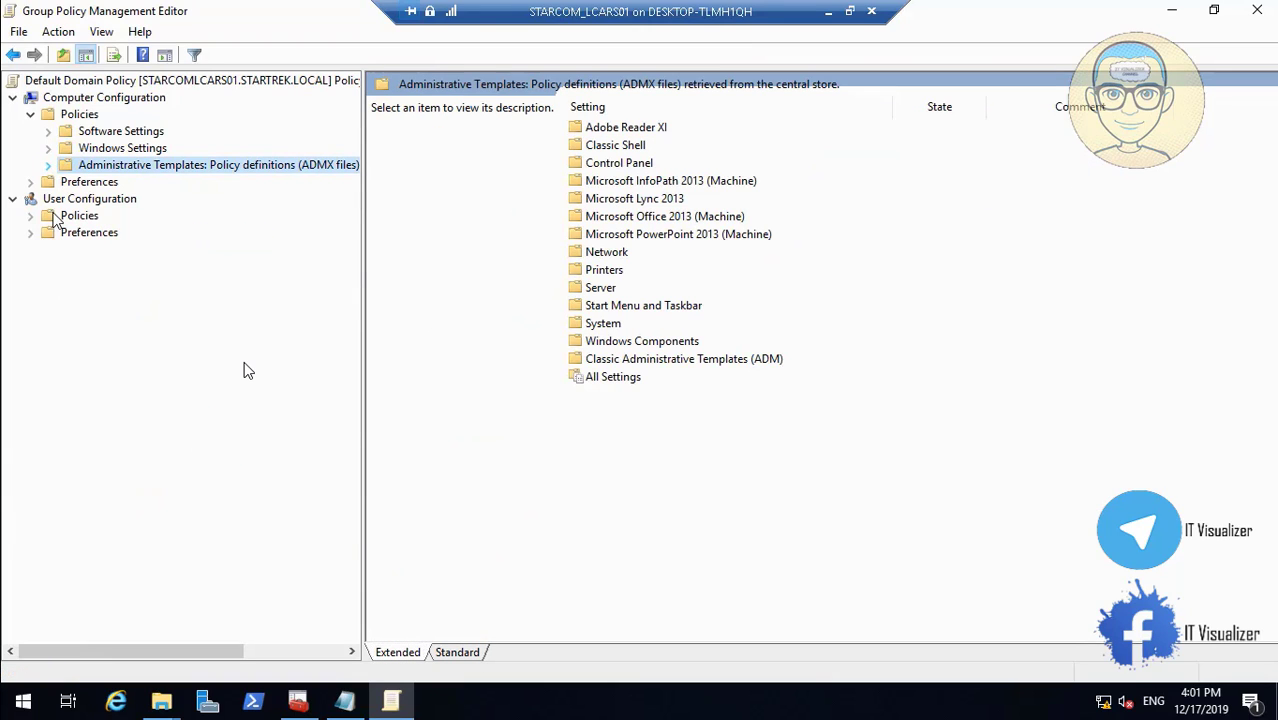
{"action": "left_click", "coordinate": [31, 216]}
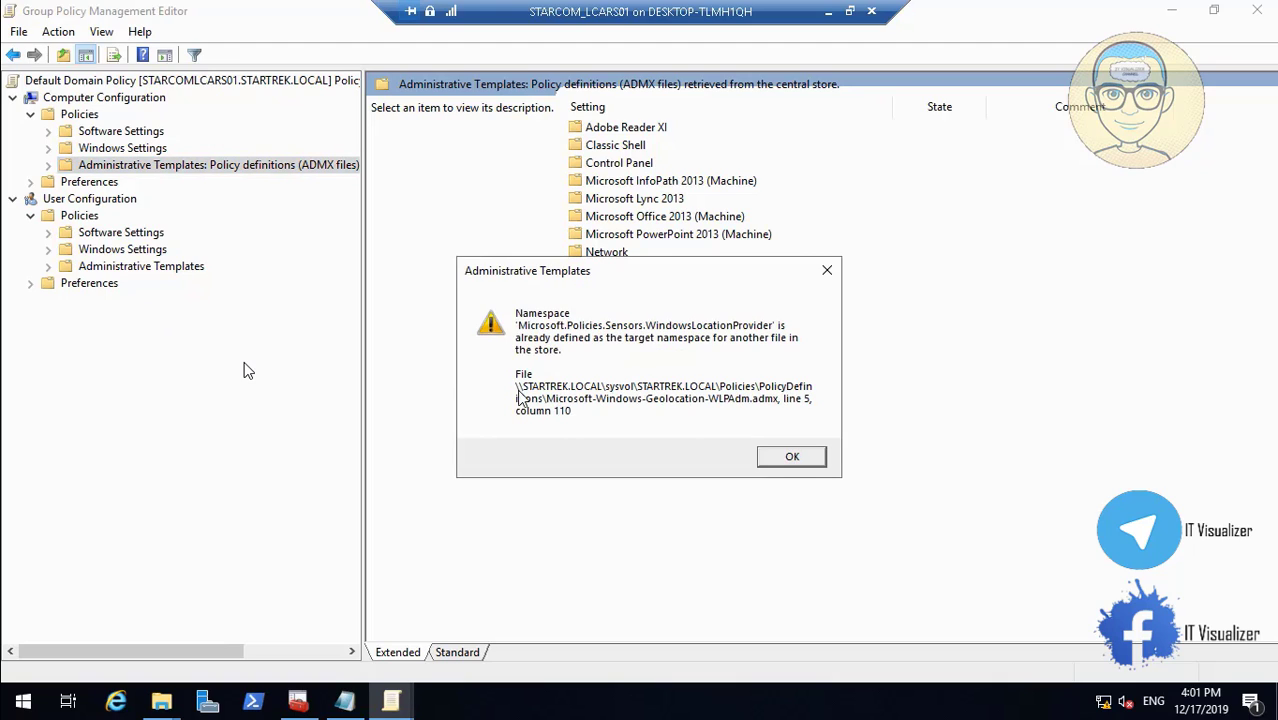
{"action": "left_click", "coordinate": [791, 458]}
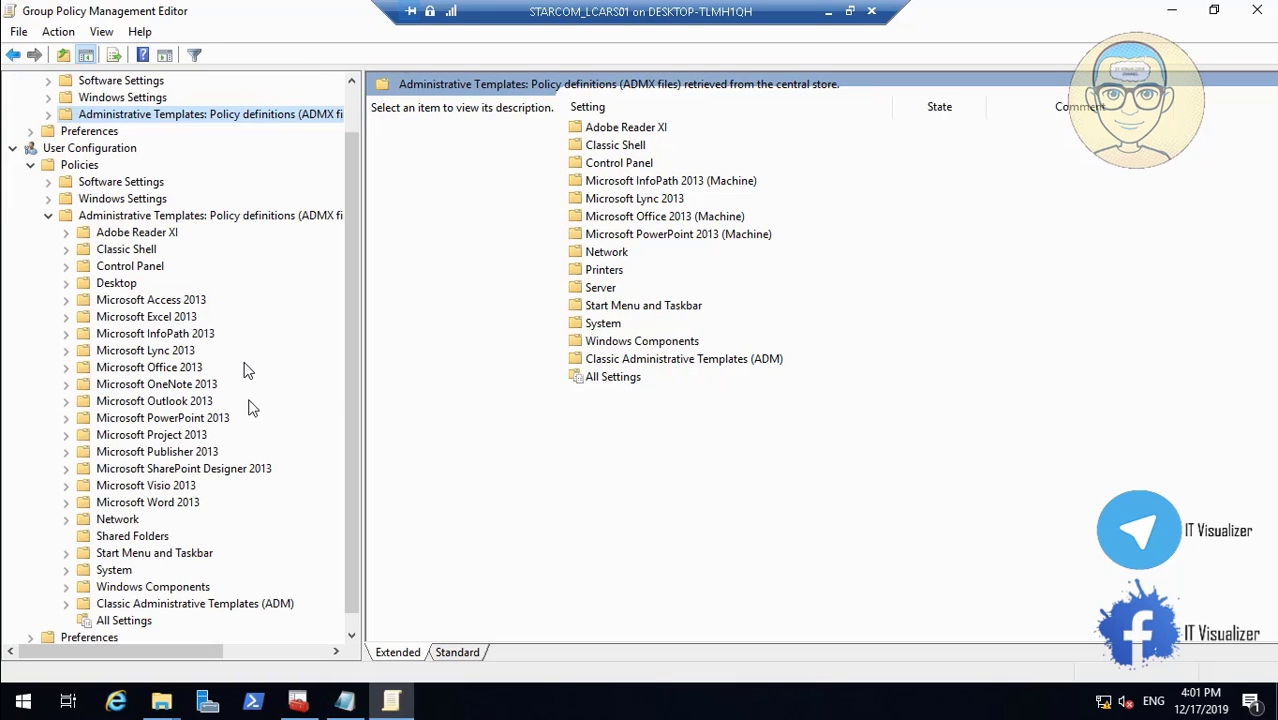
{"action": "left_click", "coordinate": [66, 268]}
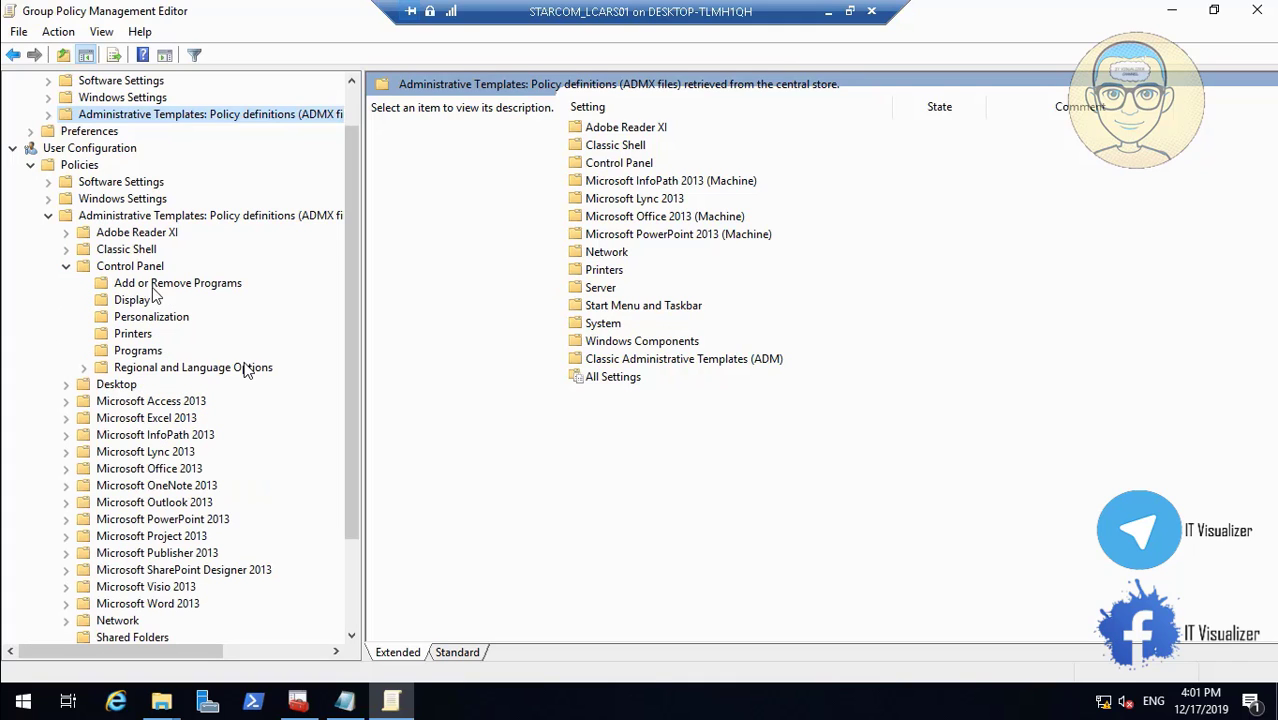
{"action": "left_click", "coordinate": [140, 301]}
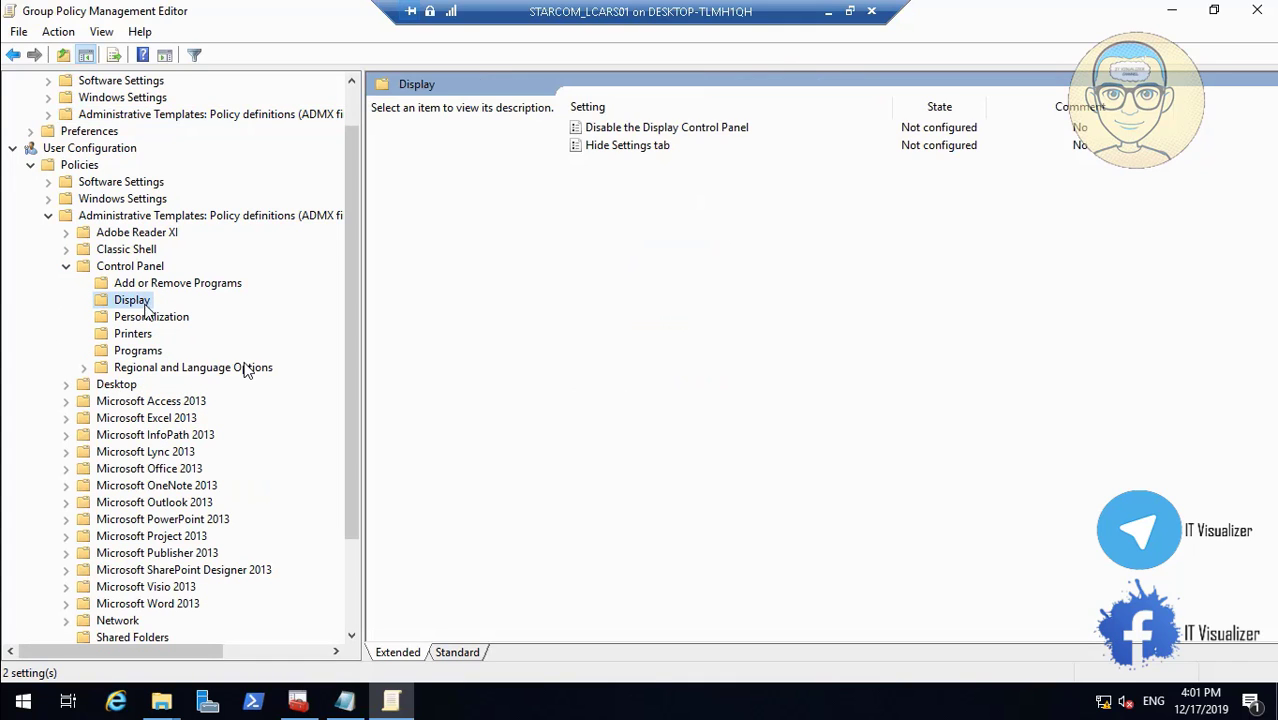
{"action": "left_click", "coordinate": [153, 318]}
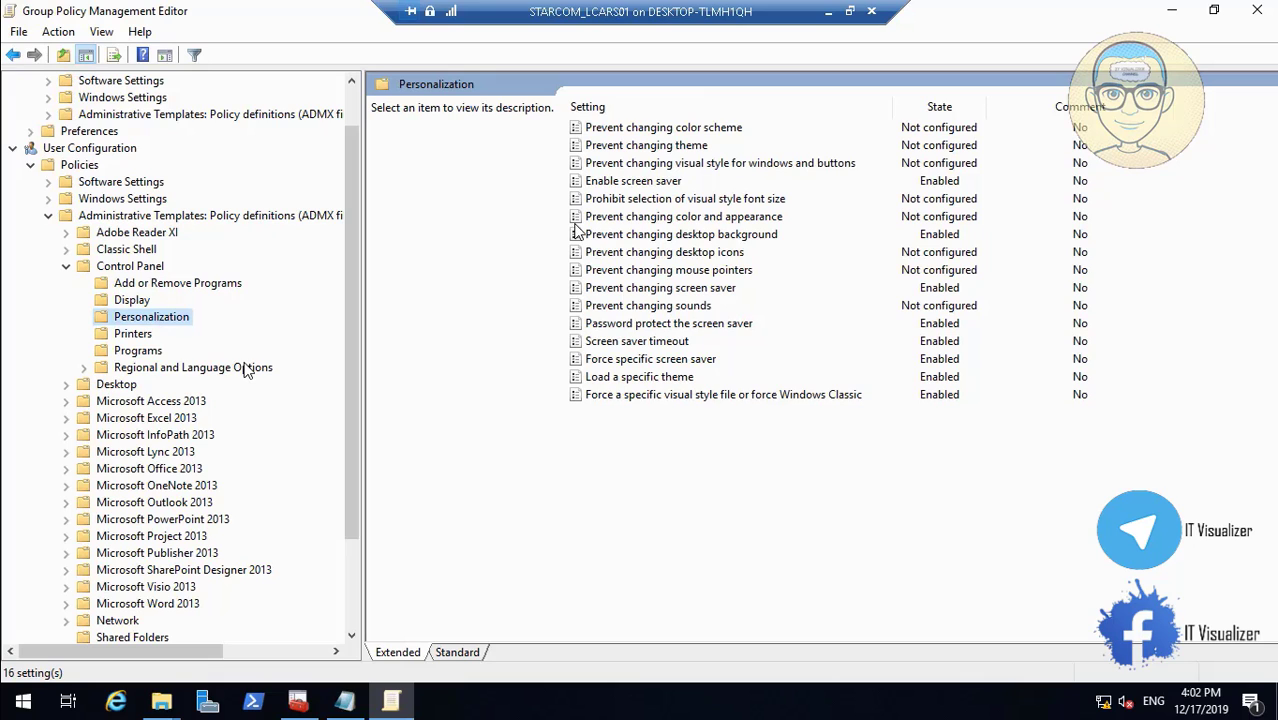
- Review the user policy setting "Enable screen saver" and the descriptions of "Prevent changing screen saver" and "Load a specific theme"
{"action": "double_click", "coordinate": [651, 184]}
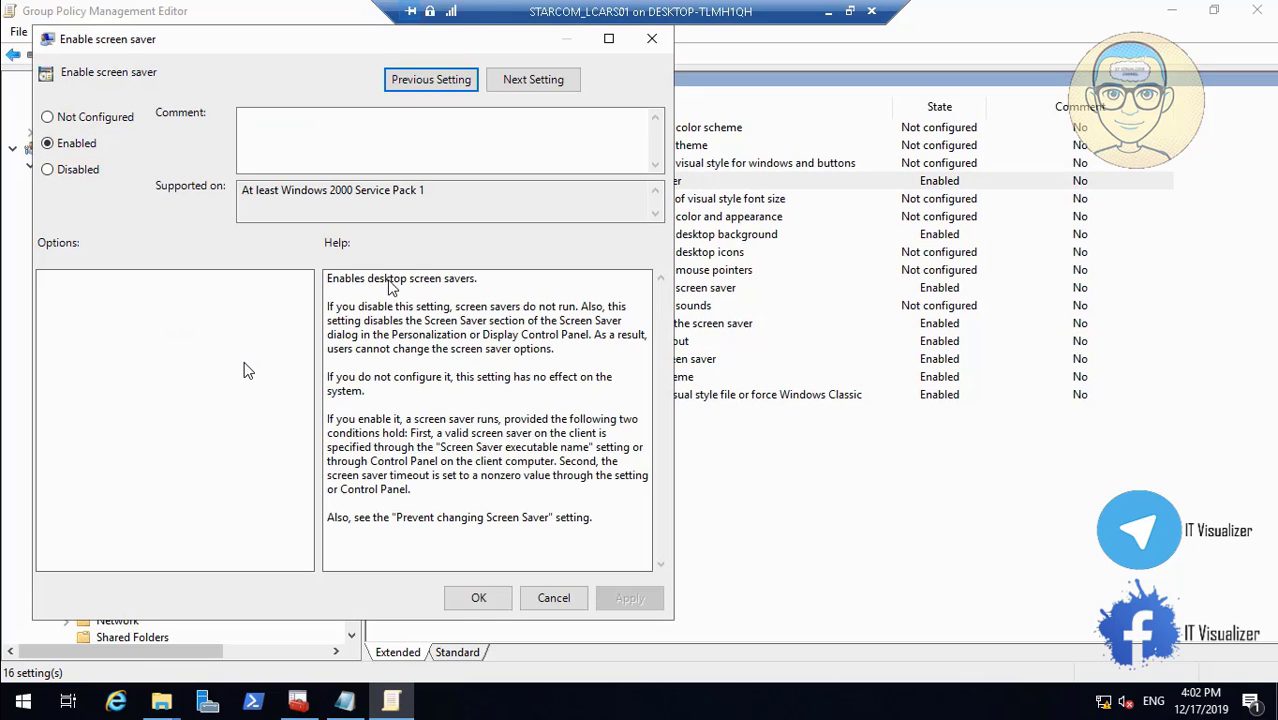
{"action": "left_click", "coordinate": [550, 598]}
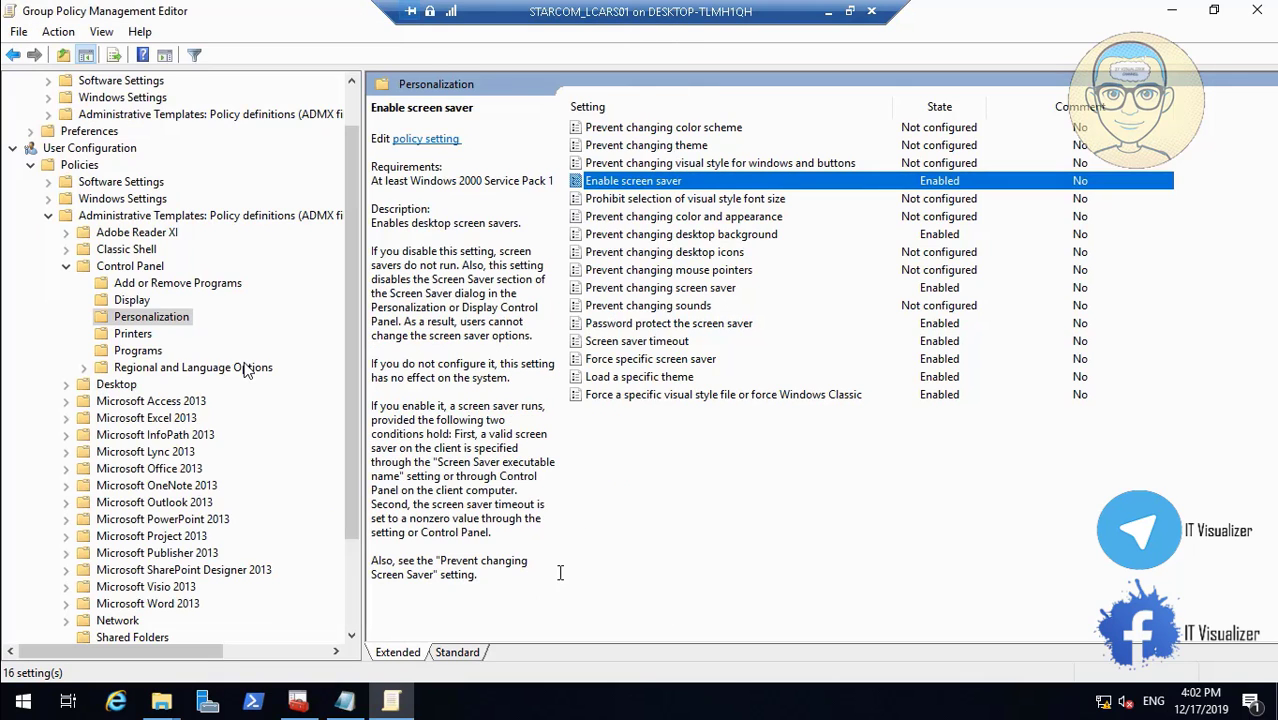
{"action": "left_click", "coordinate": [724, 292]}
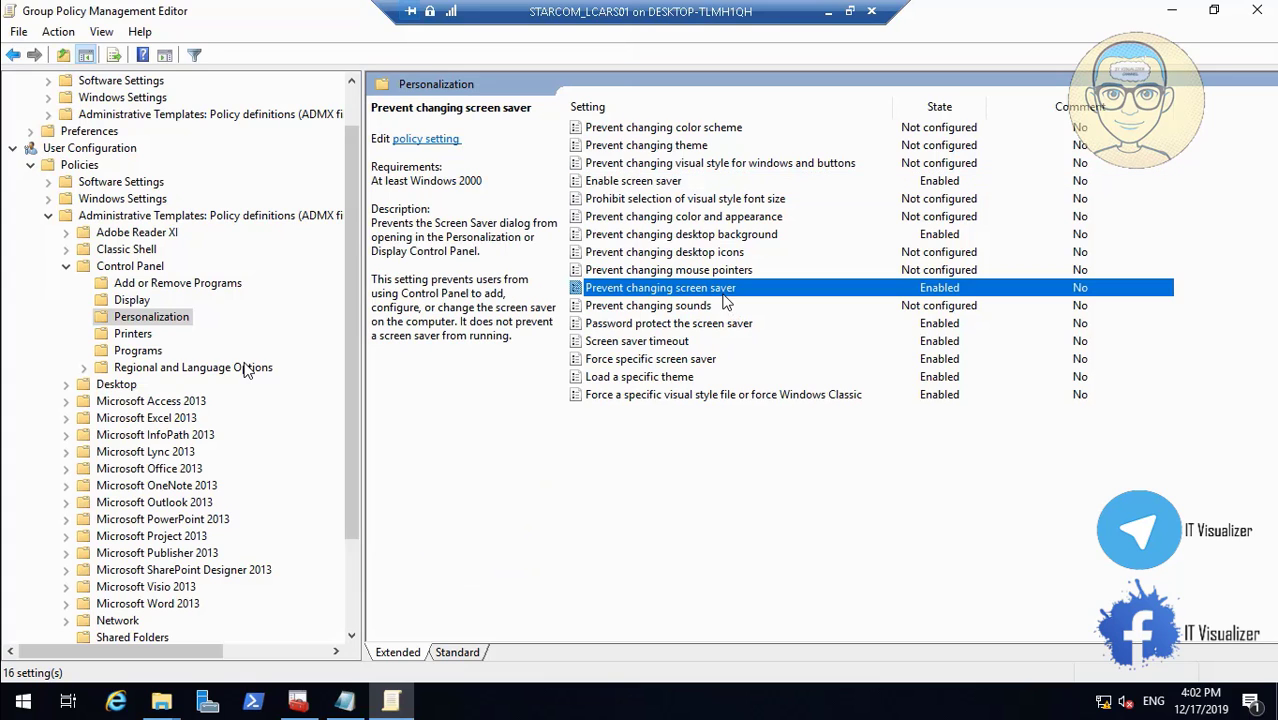
{"action": "left_click", "coordinate": [687, 378]}
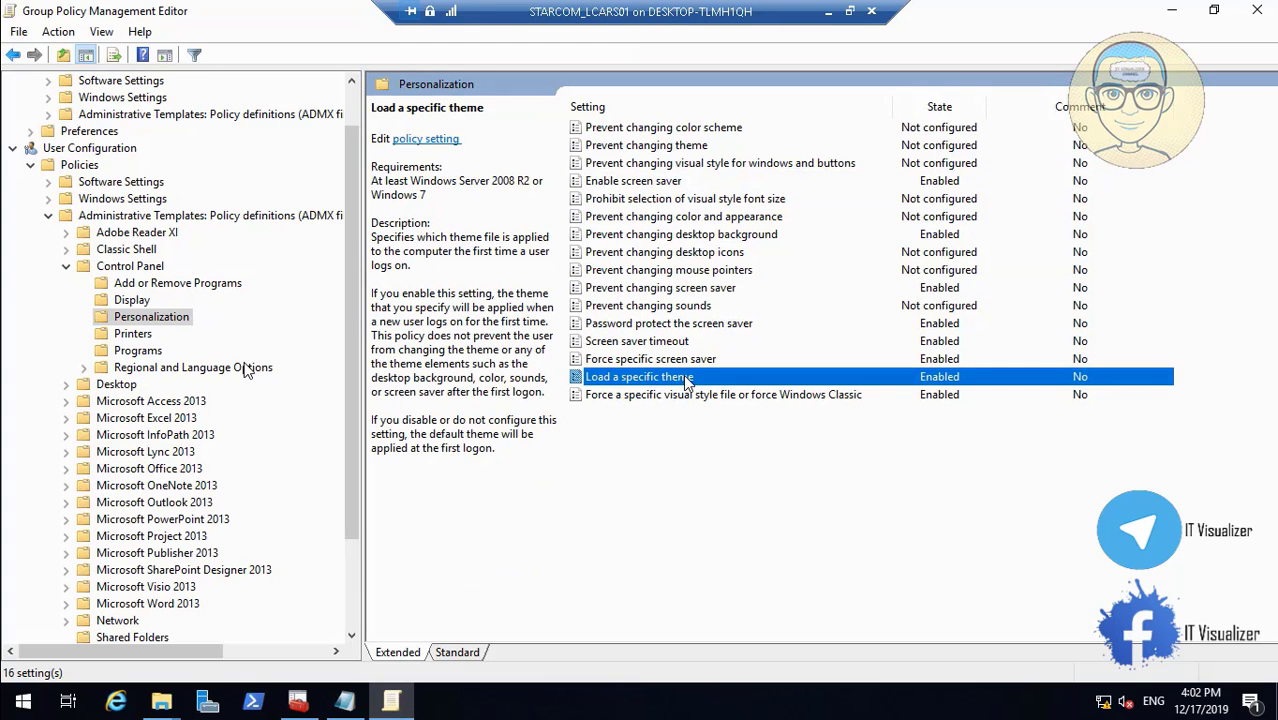
- In the "Force specific screen saver" setting, replace the server and share part of the executable path with \\starcomlcars01\Backgrounds
{"action": "double_click", "coordinate": [694, 361]}
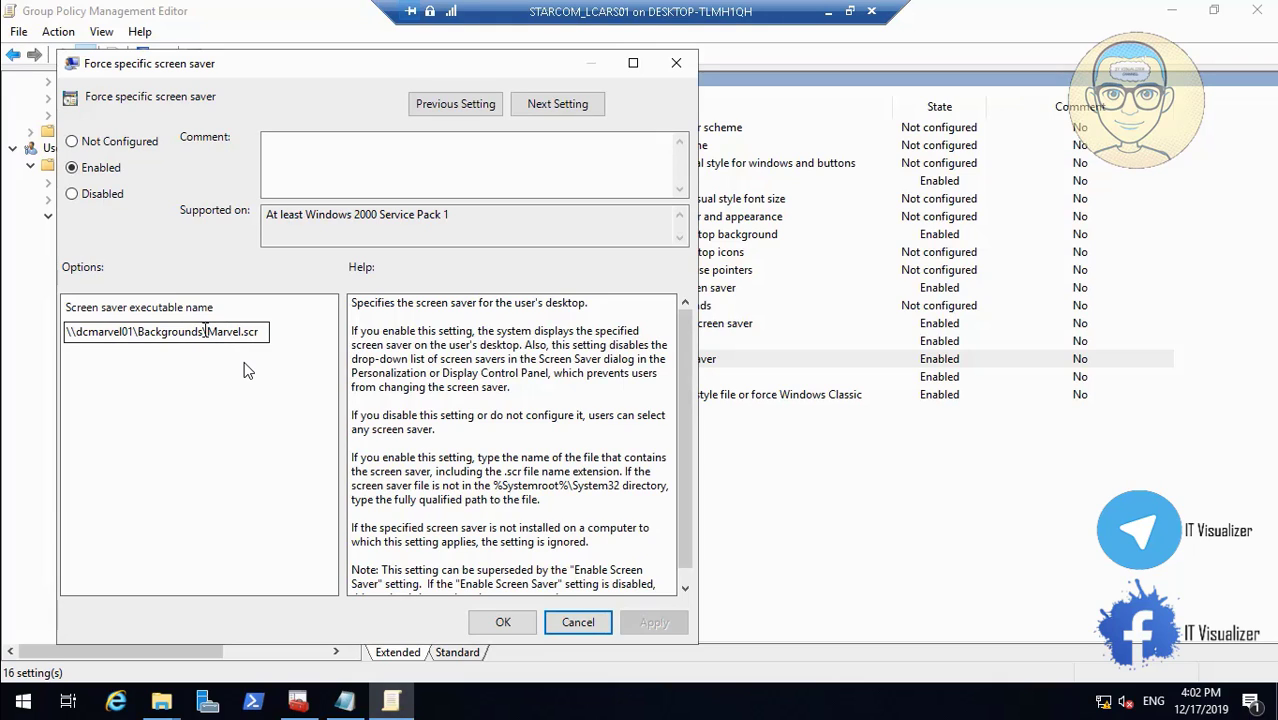
{"action": "left_click", "coordinate": [205, 332]}
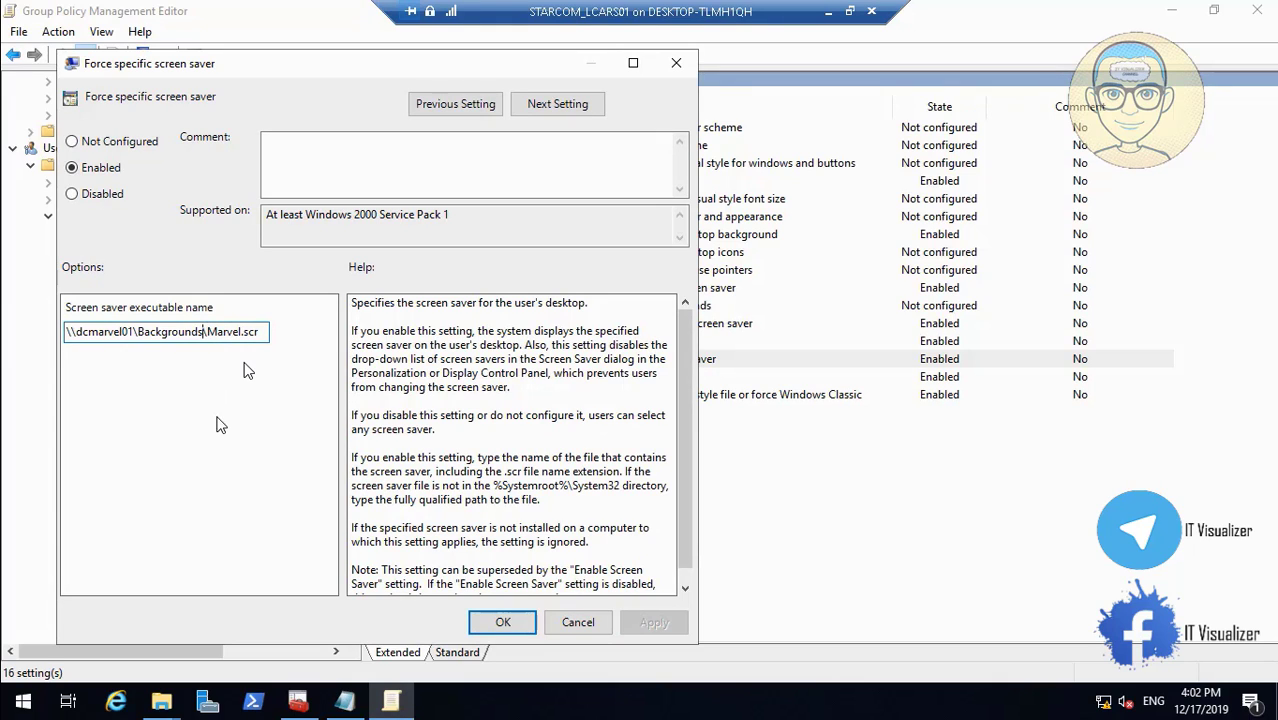
{"action": "key", "text": "BackSpace"}
{"action": "key", "text": "BackSpace"}
{"action": "key", "text": "BackSpace"}
{"action": "key", "text": "BackSpace"}
{"action": "key", "text": "BackSpace"}
{"action": "key", "text": "BackSpace"}
{"action": "key", "text": "BackSpace"}
{"action": "key", "text": "BackSpace"}
{"action": "key", "text": "BackSpace"}
{"action": "key", "text": "BackSpace"}
{"action": "key", "text": "BackSpace"}
{"action": "key", "text": "BackSpace"}
{"action": "key", "text": "BackSpace"}
{"action": "key", "text": "BackSpace"}
{"action": "key", "text": "BackSpace"}
{"action": "key", "text": "BackSpace"}
{"action": "key", "text": "BackSpace"}
{"action": "key", "text": "BackSpace"}
{"action": "key", "text": "BackSpace"}
{"action": "key", "text": "BackSpace"}
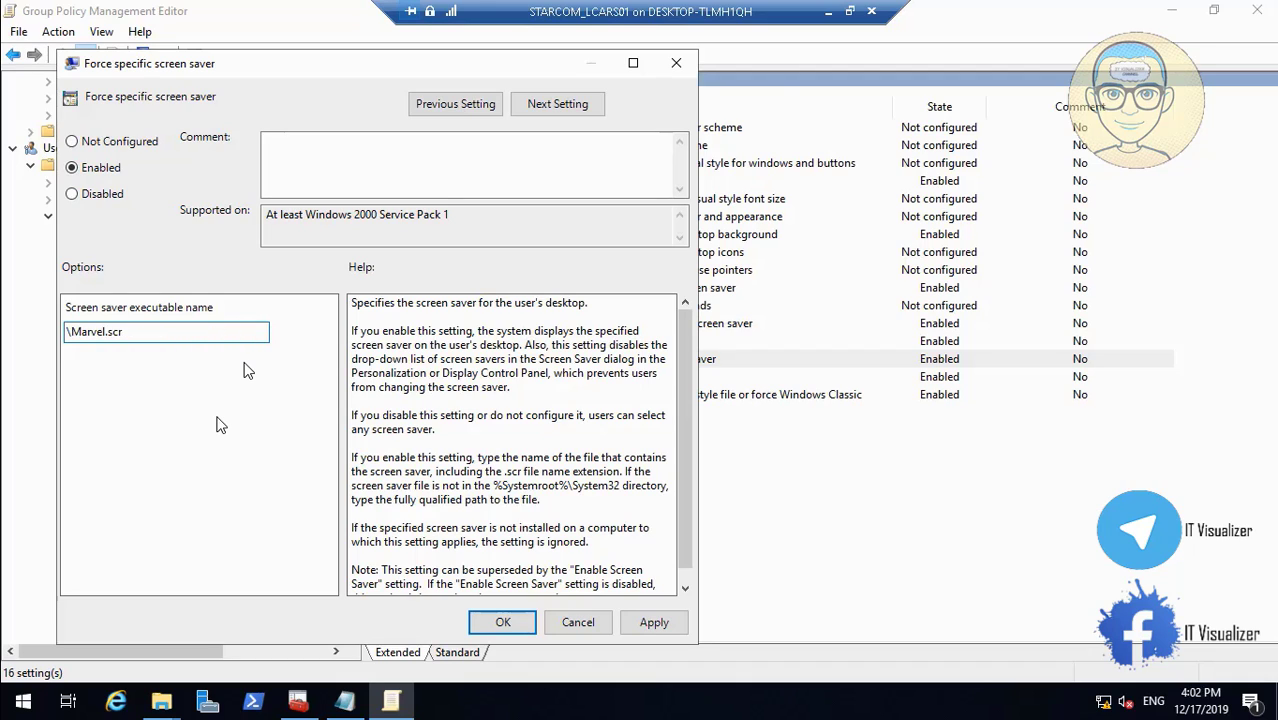
{"action": "type", "text": "\\\\starcomlcars01\\Backgrounds"}
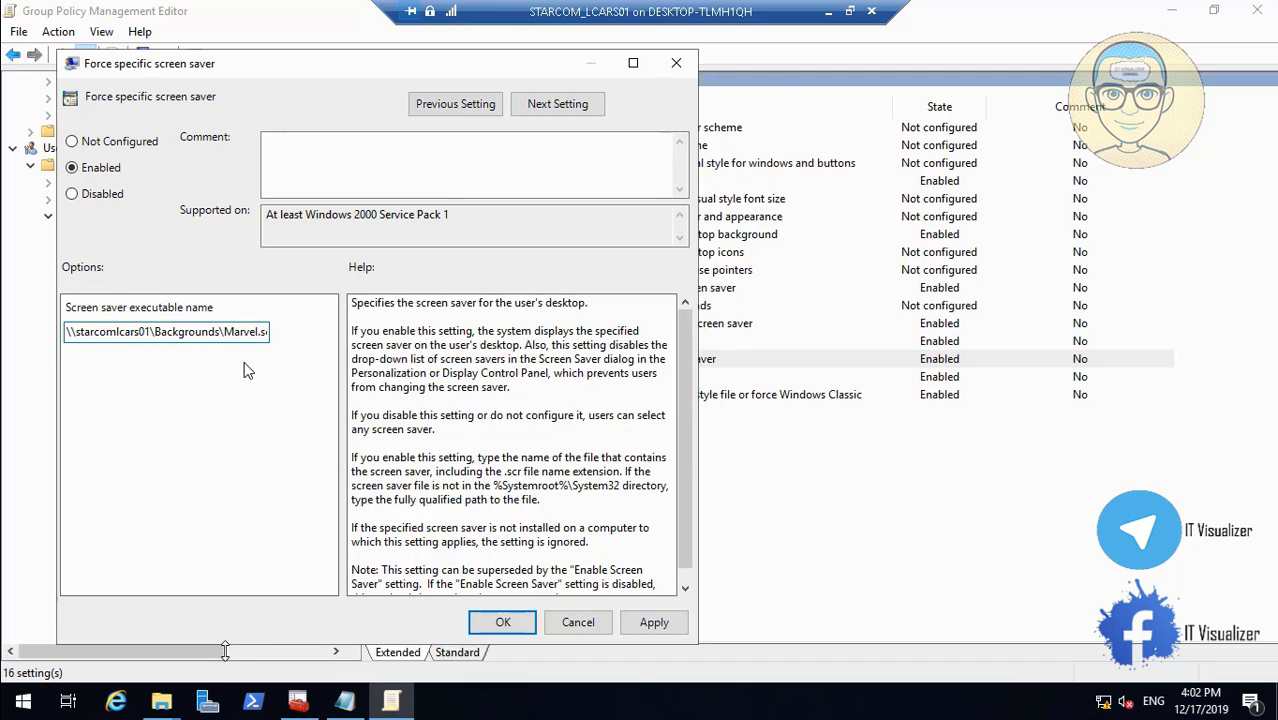
- Check the screen saver's name in the Backgrounds folder, change the file name in the path to star-trek.scr and apply the setting
{"action": "left_click", "coordinate": [161, 701]}
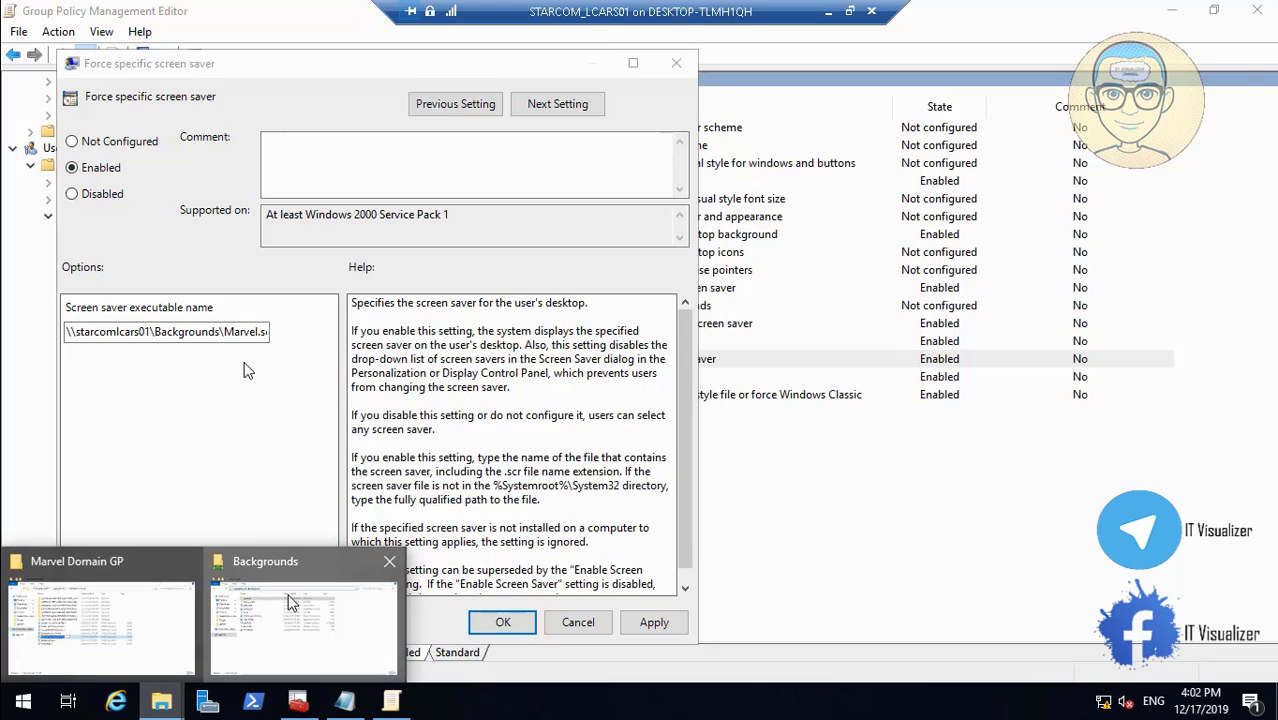
{"action": "left_click", "coordinate": [222, 617]}
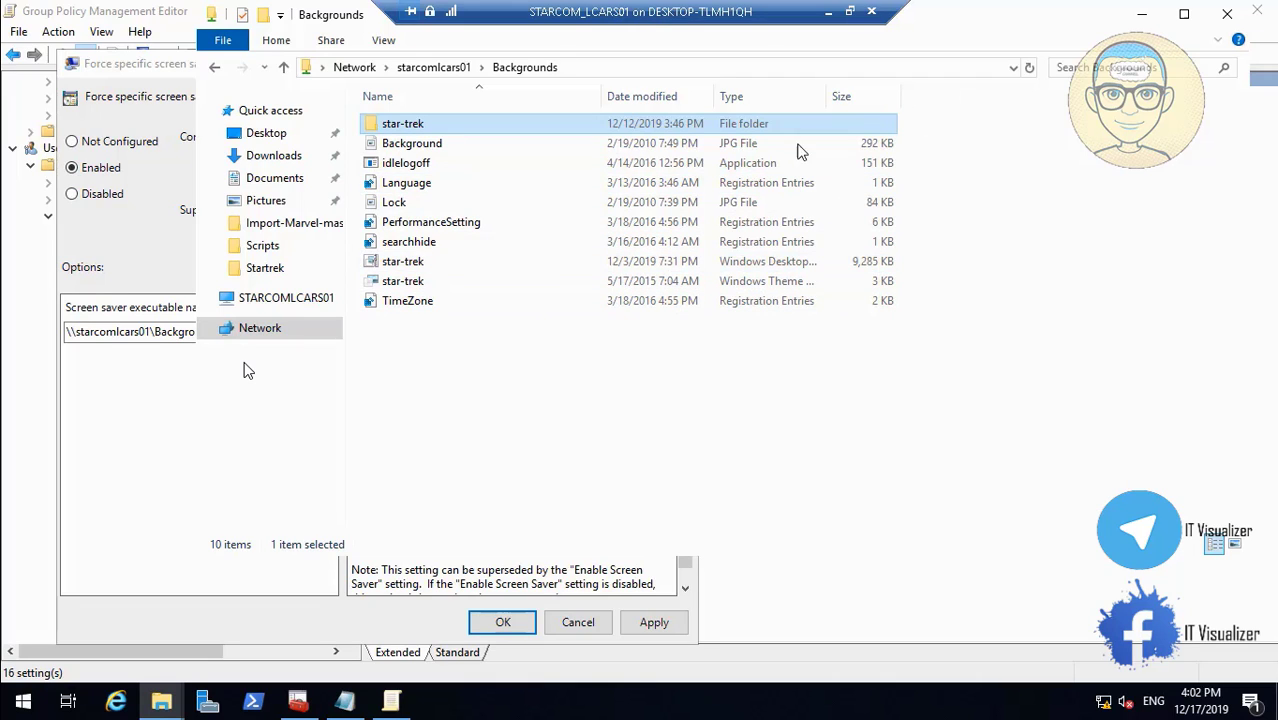
{"action": "left_click", "coordinate": [1141, 14]}
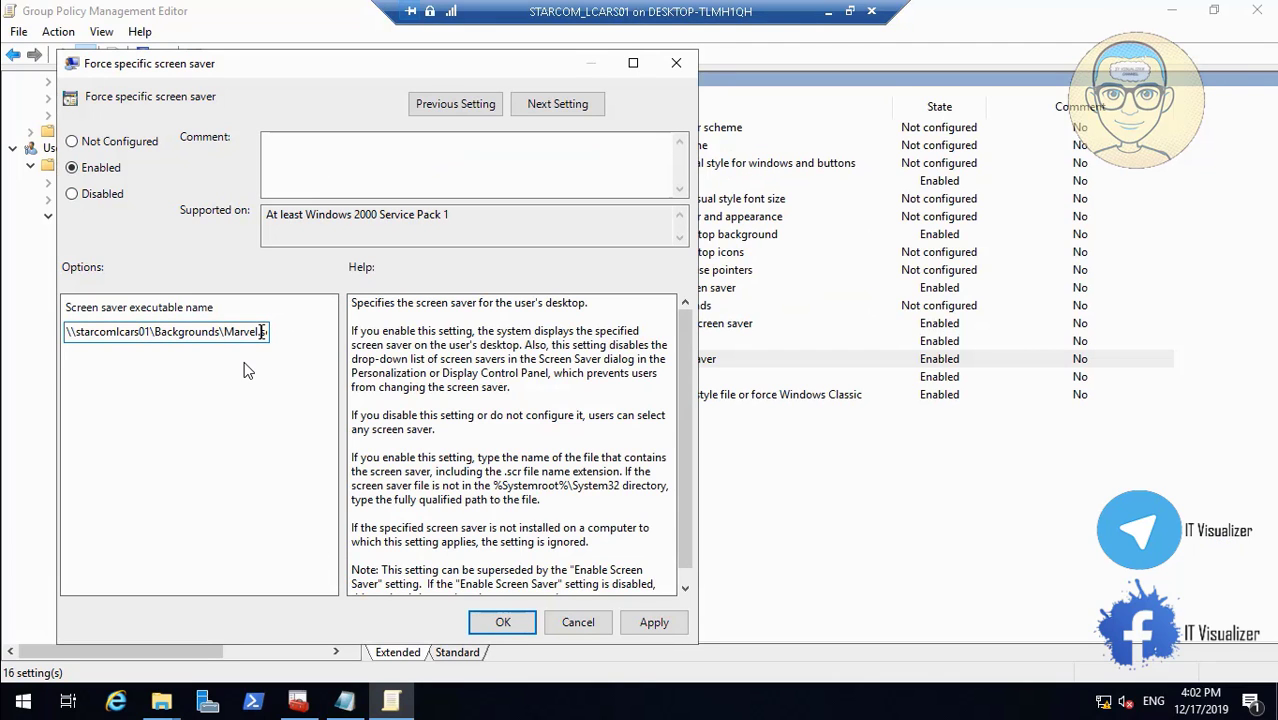
{"action": "key", "text": "BackSpace"}
{"action": "key", "text": "BackSpace"}
{"action": "key", "text": "BackSpace"}
{"action": "key", "text": "BackSpace"}
{"action": "key", "text": "BackSpace"}
{"action": "key", "text": "BackSpace"}
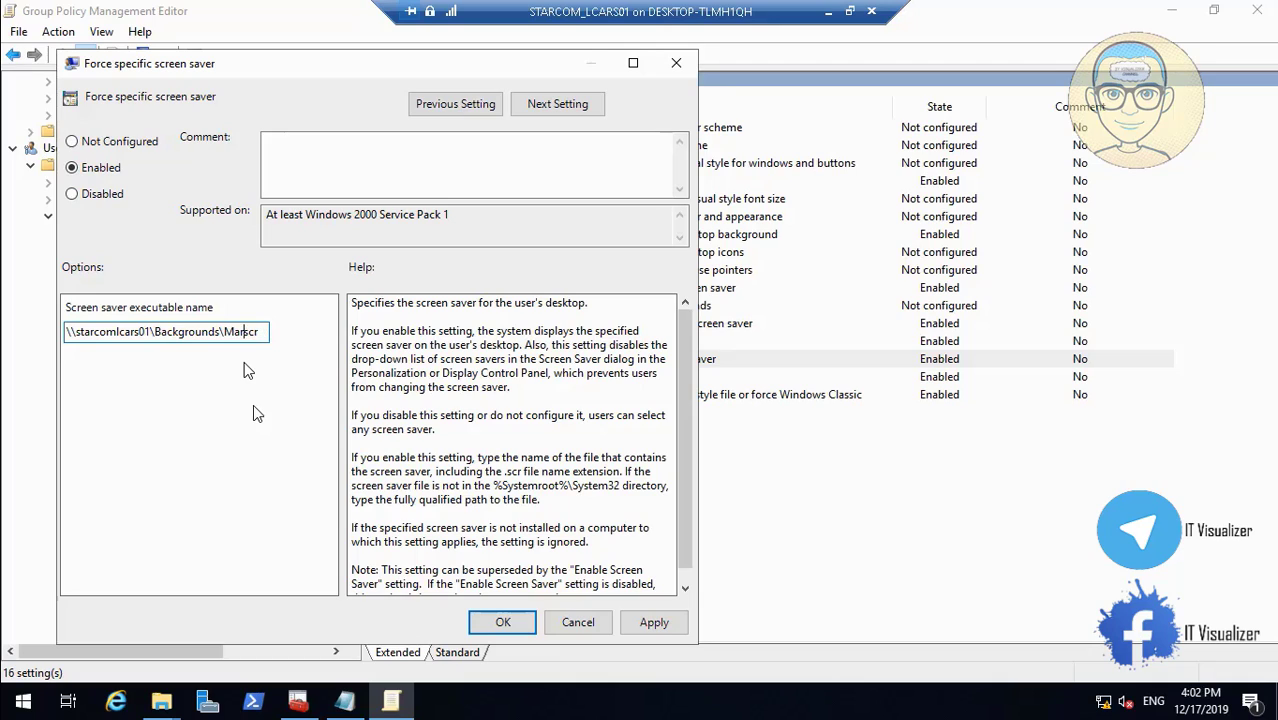
{"action": "key", "text": "BackSpace"}
{"action": "type", "text": "star"}
{"action": "type", "text": "-tre"}
{"action": "type", "text": "k."}
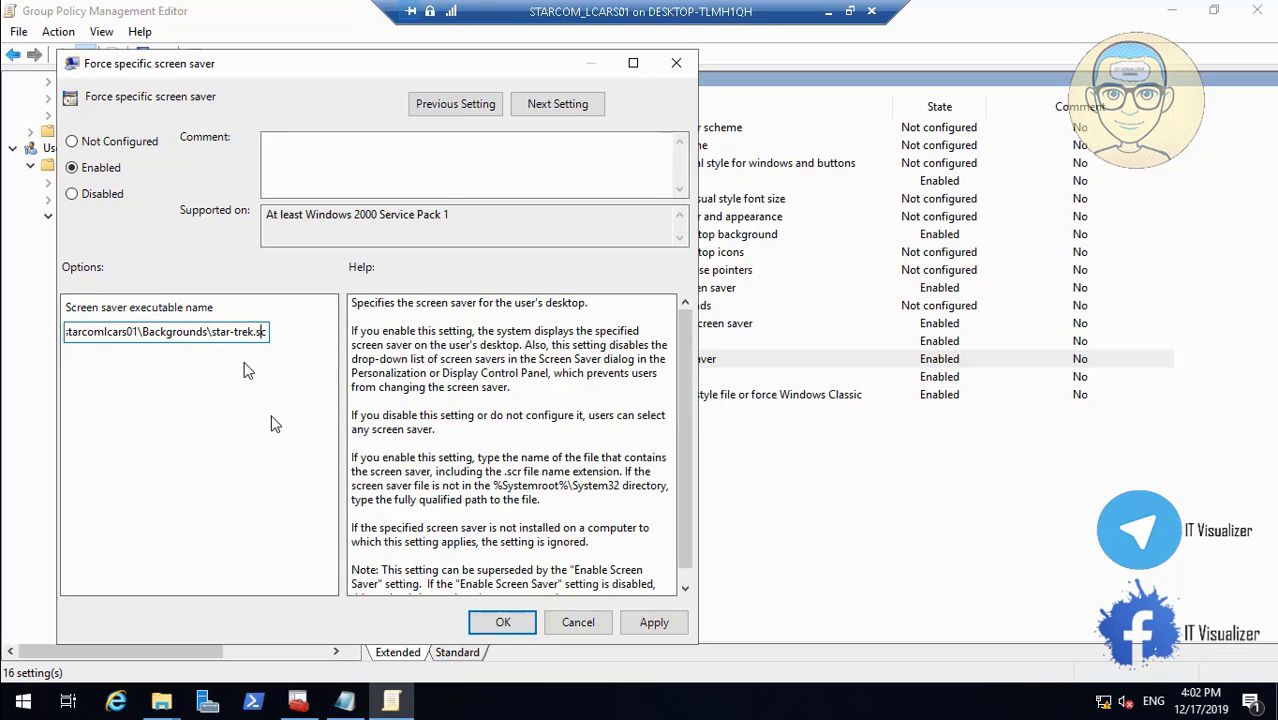
{"action": "key", "text": "End"}
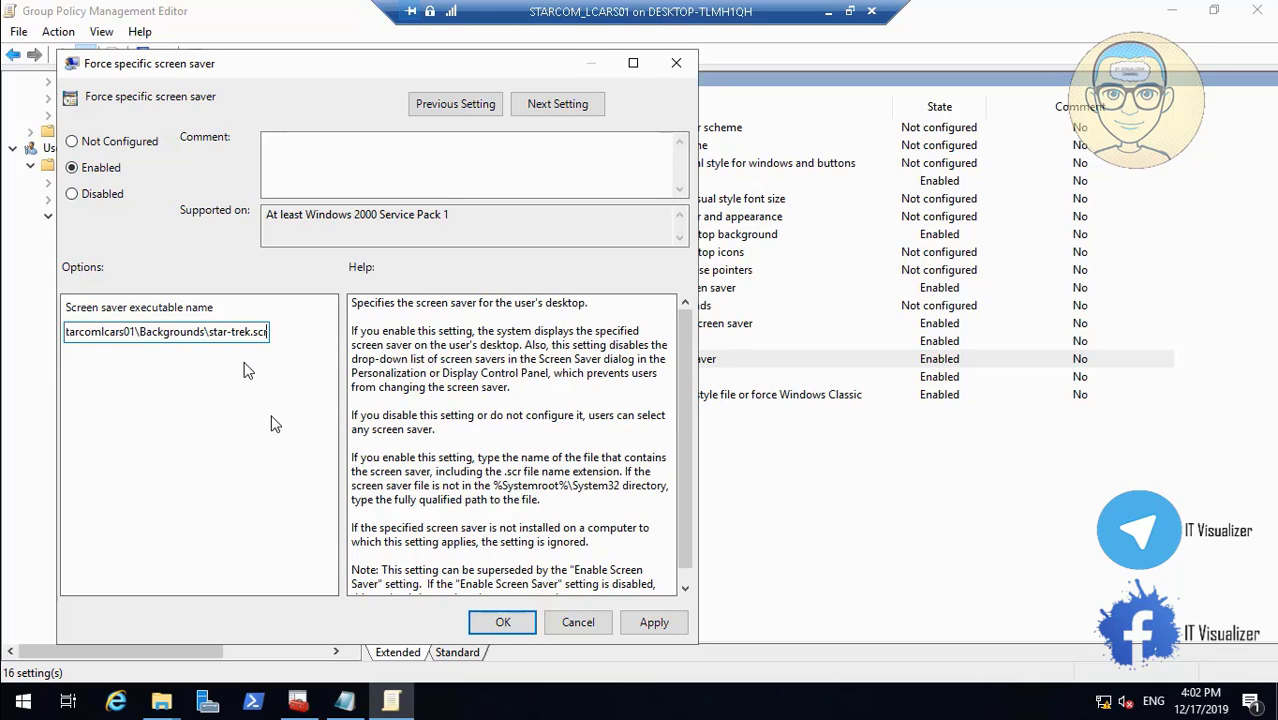
{"action": "left_click", "coordinate": [652, 622]}
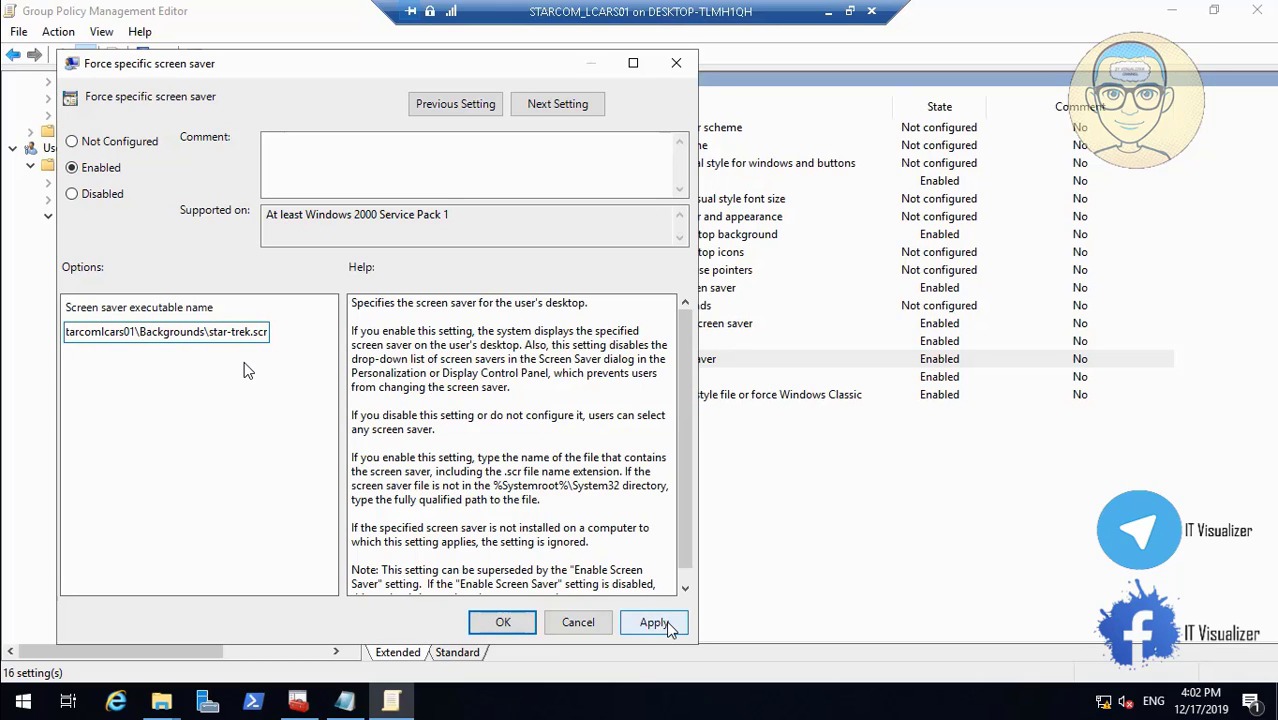
{"action": "left_click", "coordinate": [503, 624]}
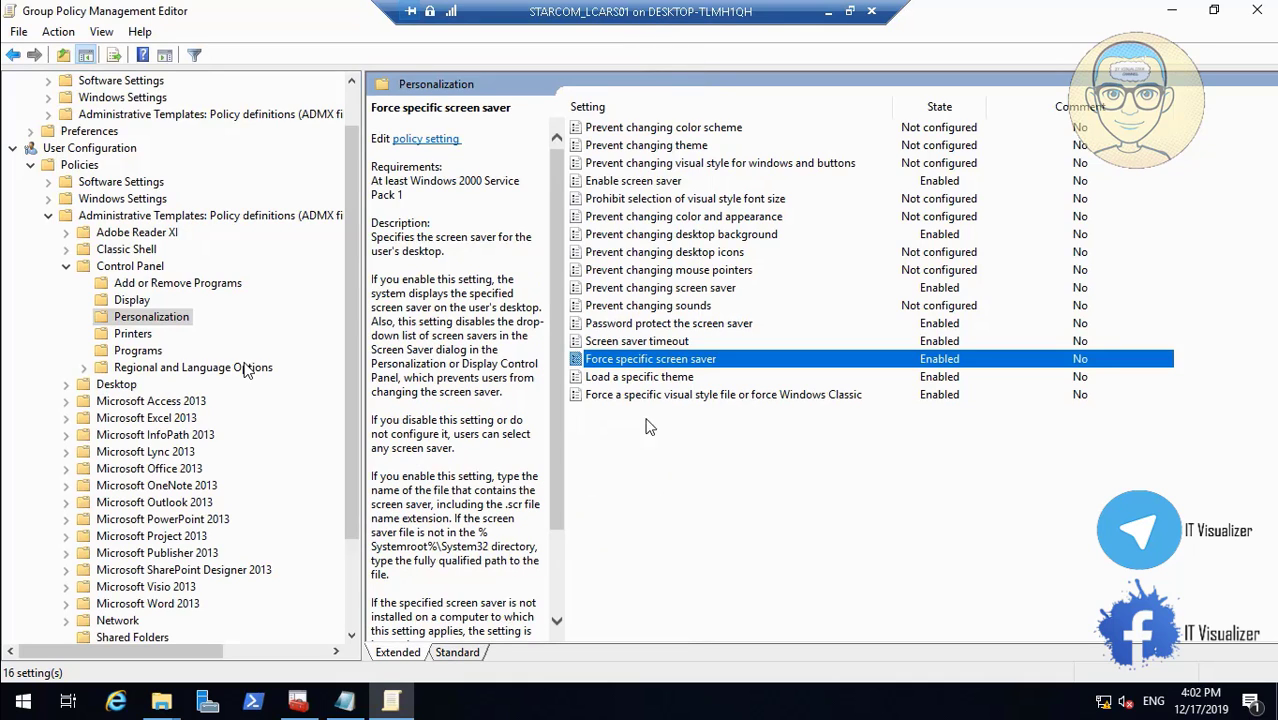
- Open the "Load a specific theme" setting and copy the path of the star-trek folder inside the Backgrounds share
{"action": "double_click", "coordinate": [686, 377]}
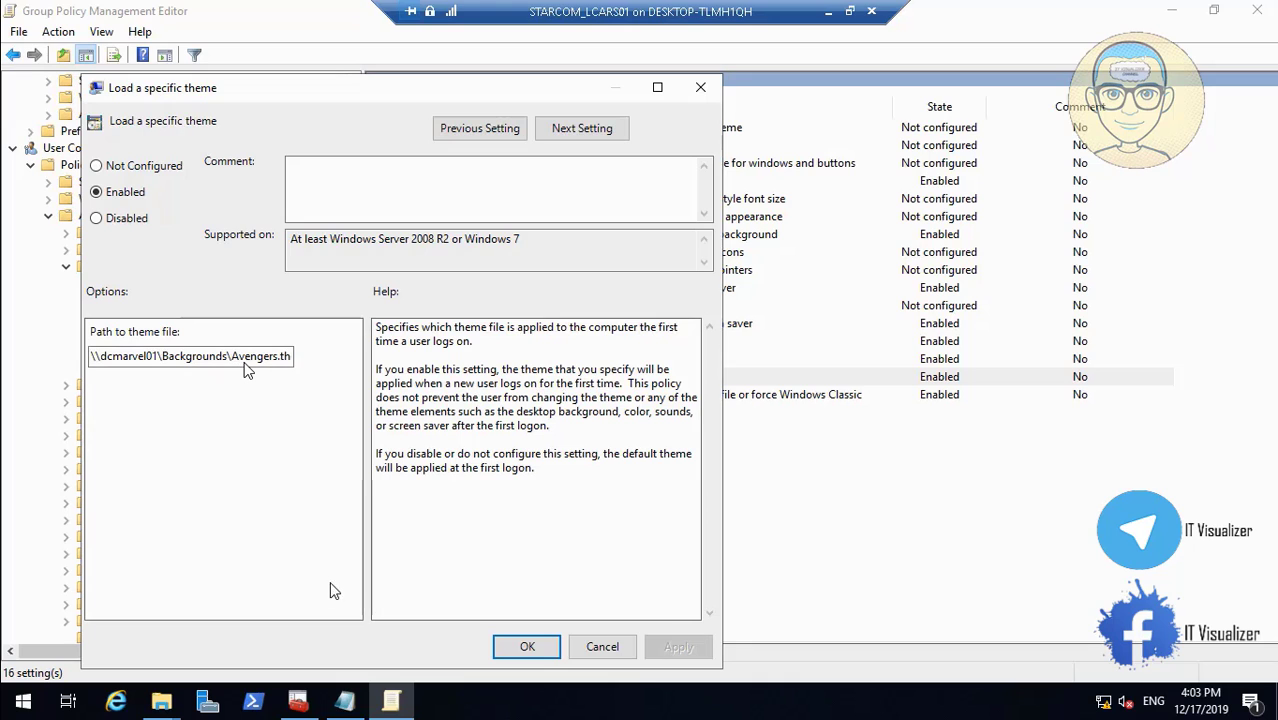
{"action": "left_click", "coordinate": [161, 701]}
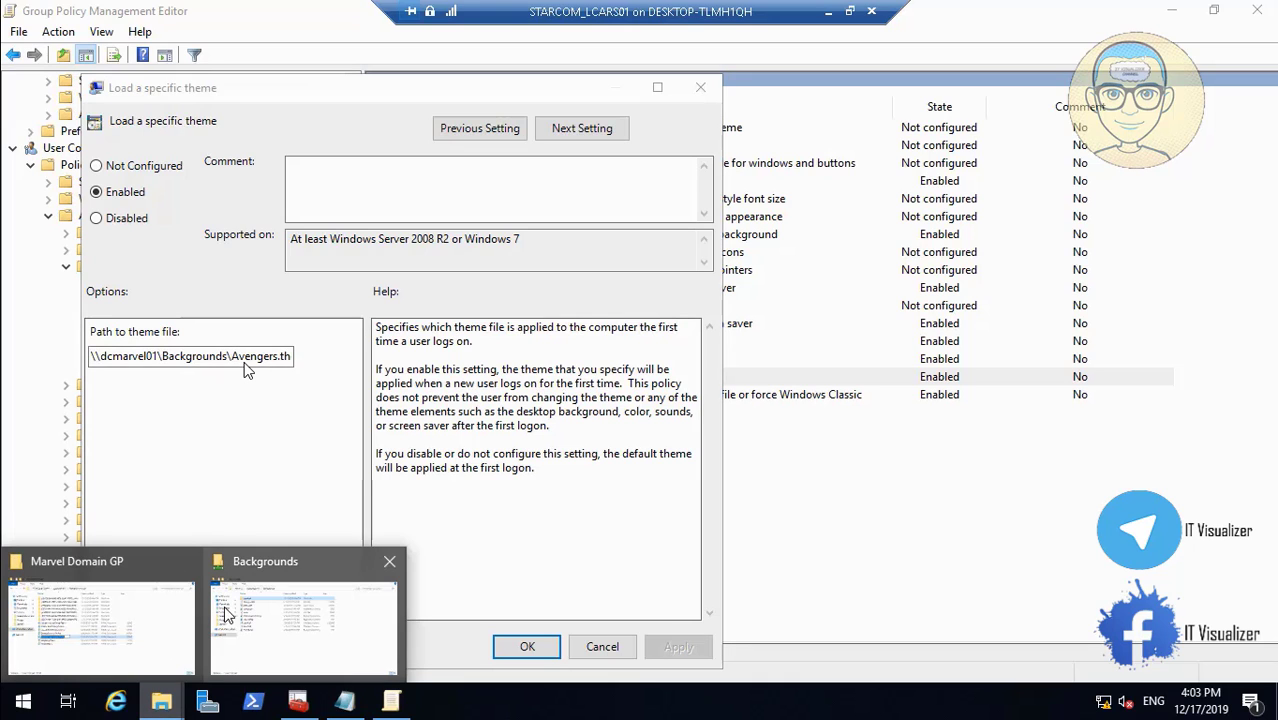
{"action": "left_click", "coordinate": [258, 610]}
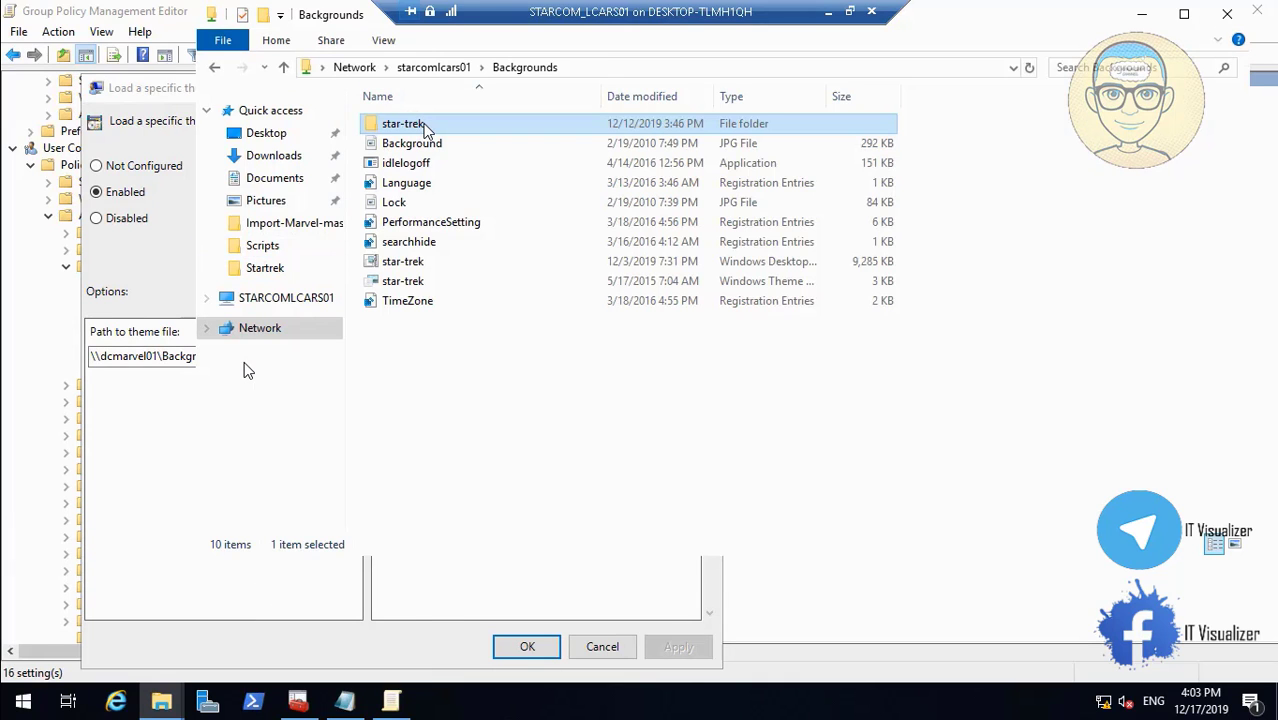
{"action": "double_click", "coordinate": [420, 124]}
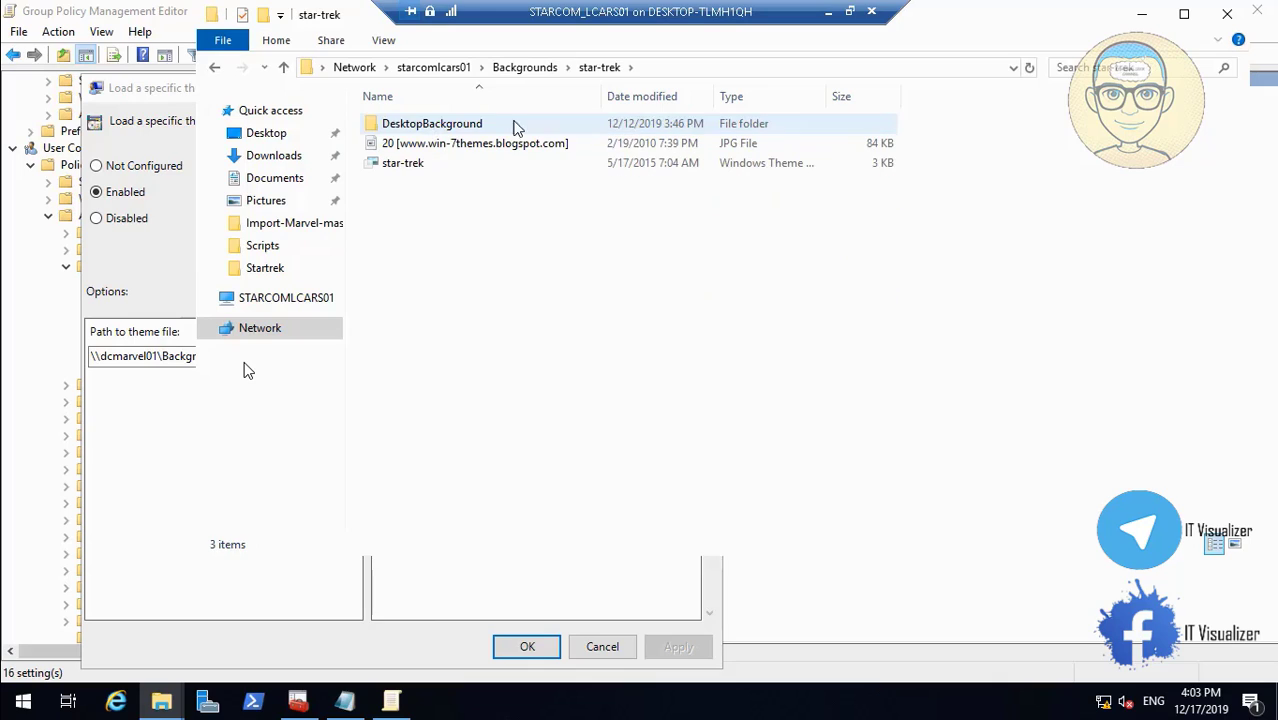
{"action": "left_click", "coordinate": [686, 68]}
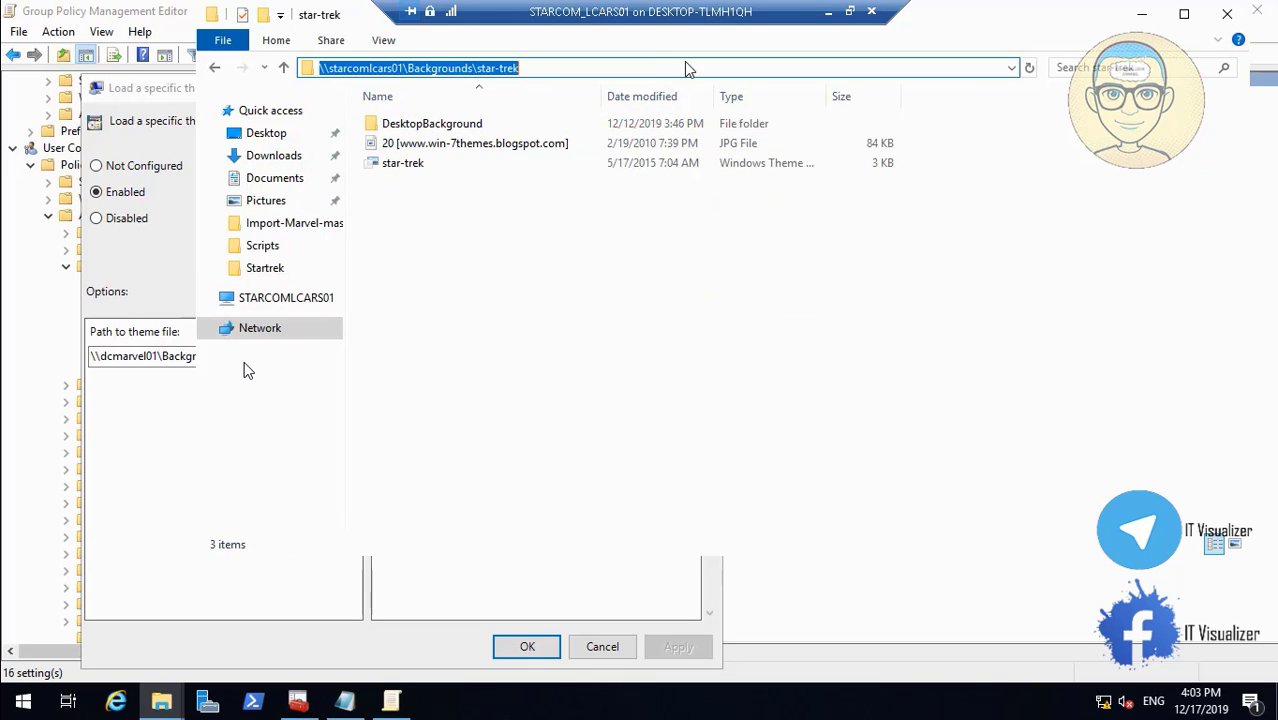
{"action": "right_click", "coordinate": [434, 72]}
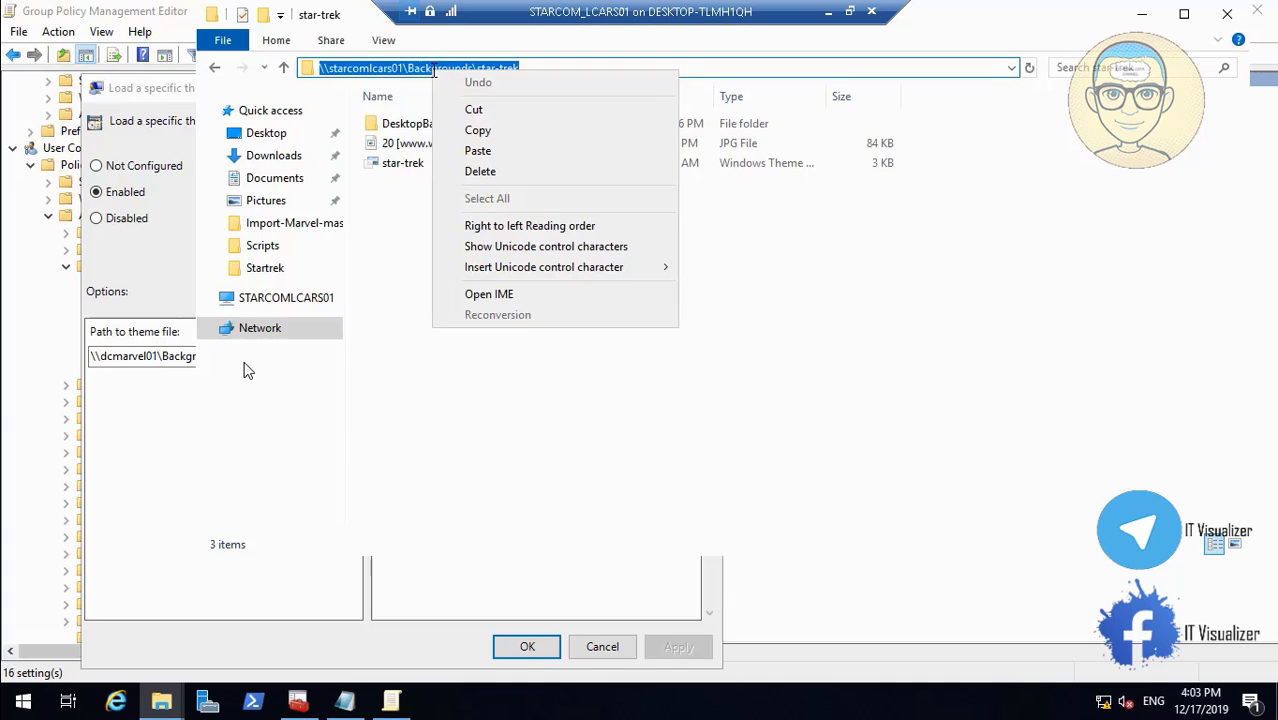
{"action": "left_click", "coordinate": [488, 130]}
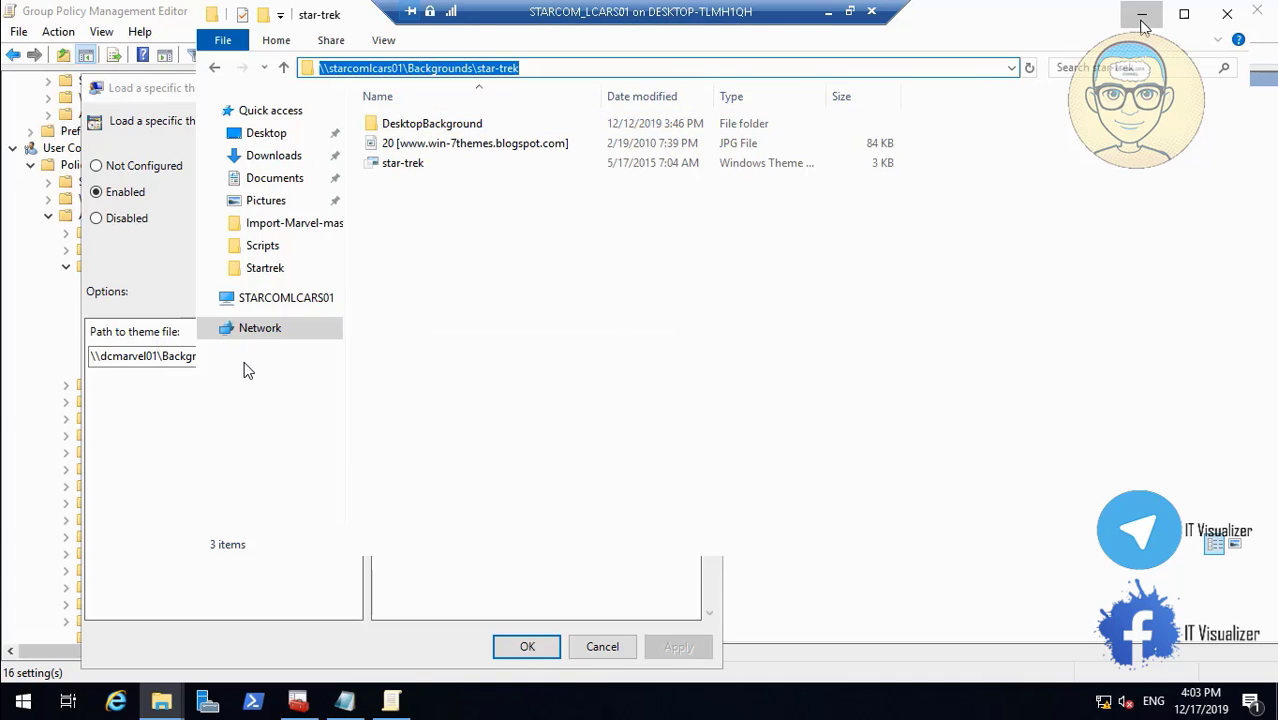
{"action": "left_click", "coordinate": [1142, 16]}
- Replace the old server path and Avengers.theme file name in the theme path with \\starcomlcars01\Backgrounds\star-trek\
{"action": "left_click", "coordinate": [230, 356]}
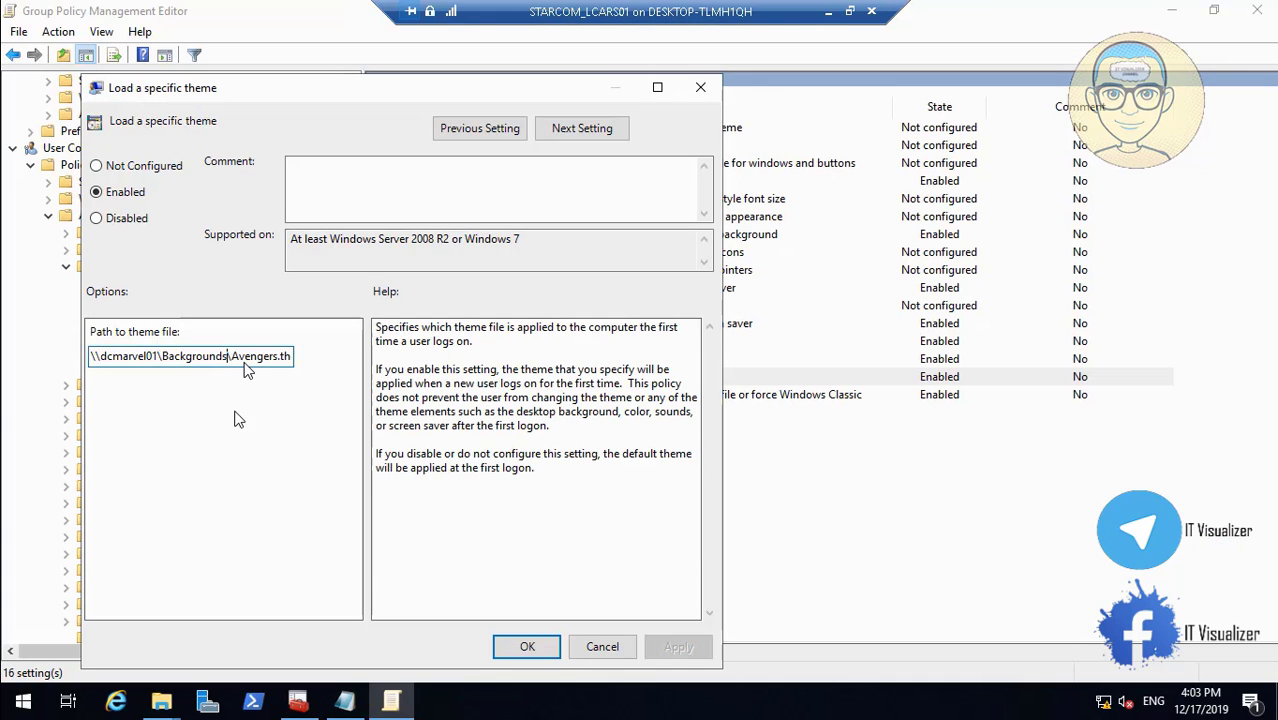
{"action": "key", "text": "BackSpace"}
{"action": "key", "text": "BackSpace"}
{"action": "key", "text": "BackSpace"}
{"action": "key", "text": "BackSpace"}
{"action": "key", "text": "BackSpace"}
{"action": "key", "text": "BackSpace"}
{"action": "key", "text": "BackSpace"}
{"action": "key", "text": "BackSpace"}
{"action": "key", "text": "BackSpace"}
{"action": "key", "text": "BackSpace"}
{"action": "key", "text": "BackSpace"}
{"action": "key", "text": "BackSpace"}
{"action": "key", "text": "BackSpace"}
{"action": "key", "text": "BackSpace"}
{"action": "key", "text": "BackSpace"}
{"action": "key", "text": "BackSpace"}
{"action": "key", "text": "BackSpace"}
{"action": "key", "text": "BackSpace"}
{"action": "key", "text": "BackSpace"}
{"action": "key", "text": "BackSpace"}
{"action": "key", "text": "BackSpace"}
{"action": "key", "text": "BackSpace"}
{"action": "key", "text": "BackSpace"}
{"action": "key", "text": "BackSpace"}
{"action": "key", "text": "BackSpace"}
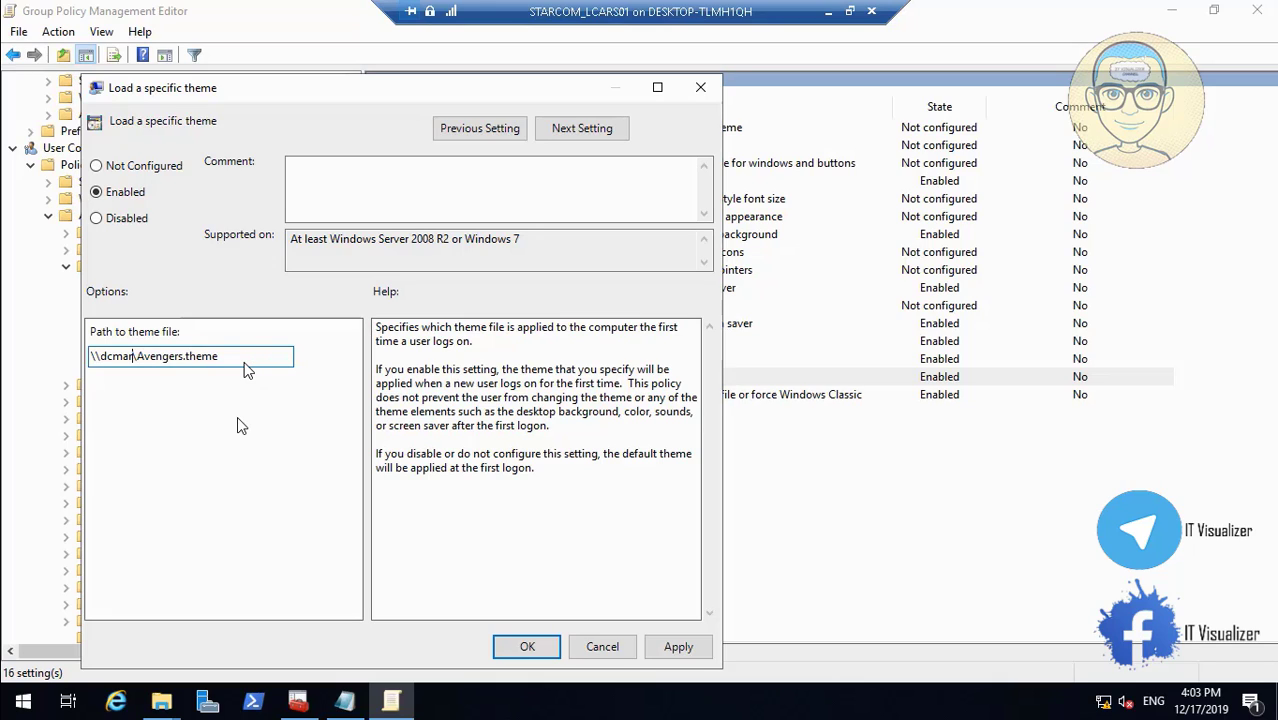
{"action": "key", "text": "ctrl+v"}
{"action": "type", "text": "\\"}
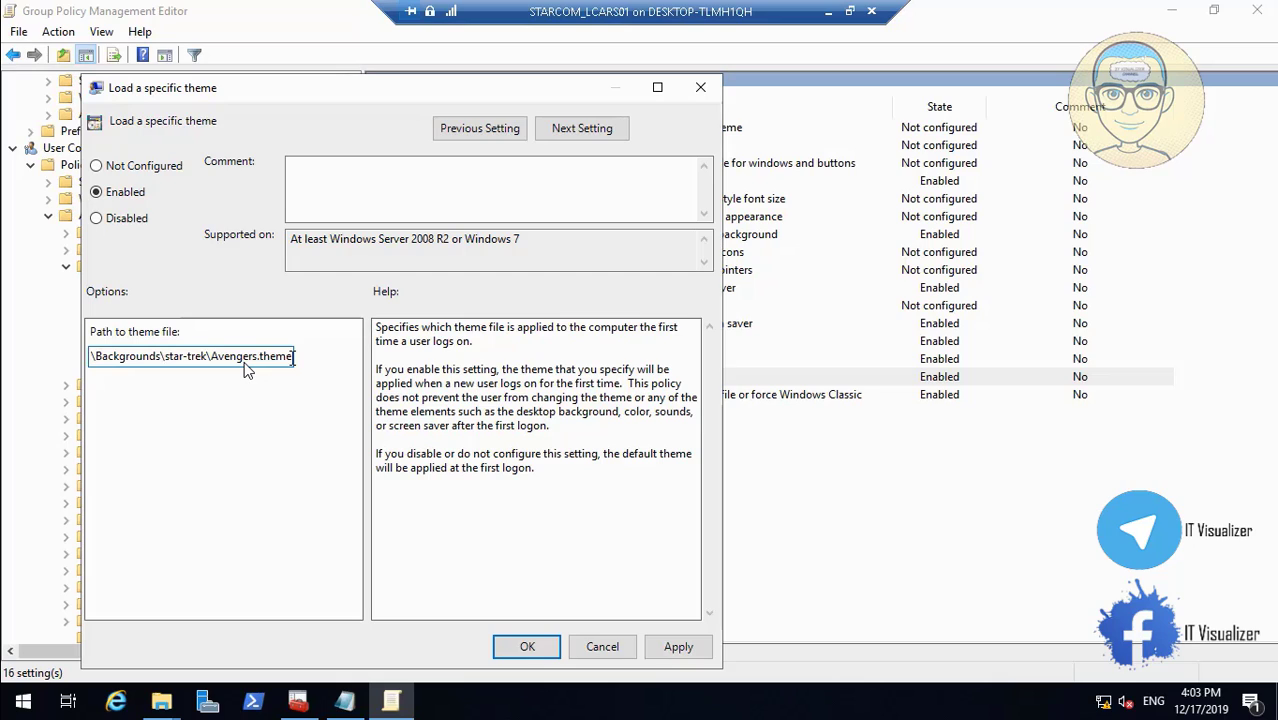
{"action": "key", "text": "BackSpace"}
{"action": "key", "text": "BackSpace"}
{"action": "key", "text": "BackSpace"}
{"action": "key", "text": "BackSpace"}
{"action": "key", "text": "BackSpace"}
{"action": "key", "text": "BackSpace"}
{"action": "key", "text": "BackSpace"}
{"action": "key", "text": "BackSpace"}
{"action": "key", "text": "BackSpace"}
{"action": "key", "text": "BackSpace"}
{"action": "key", "text": "BackSpace"}
{"action": "key", "text": "BackSpace"}
{"action": "key", "text": "BackSpace"}
{"action": "key", "text": "BackSpace"}
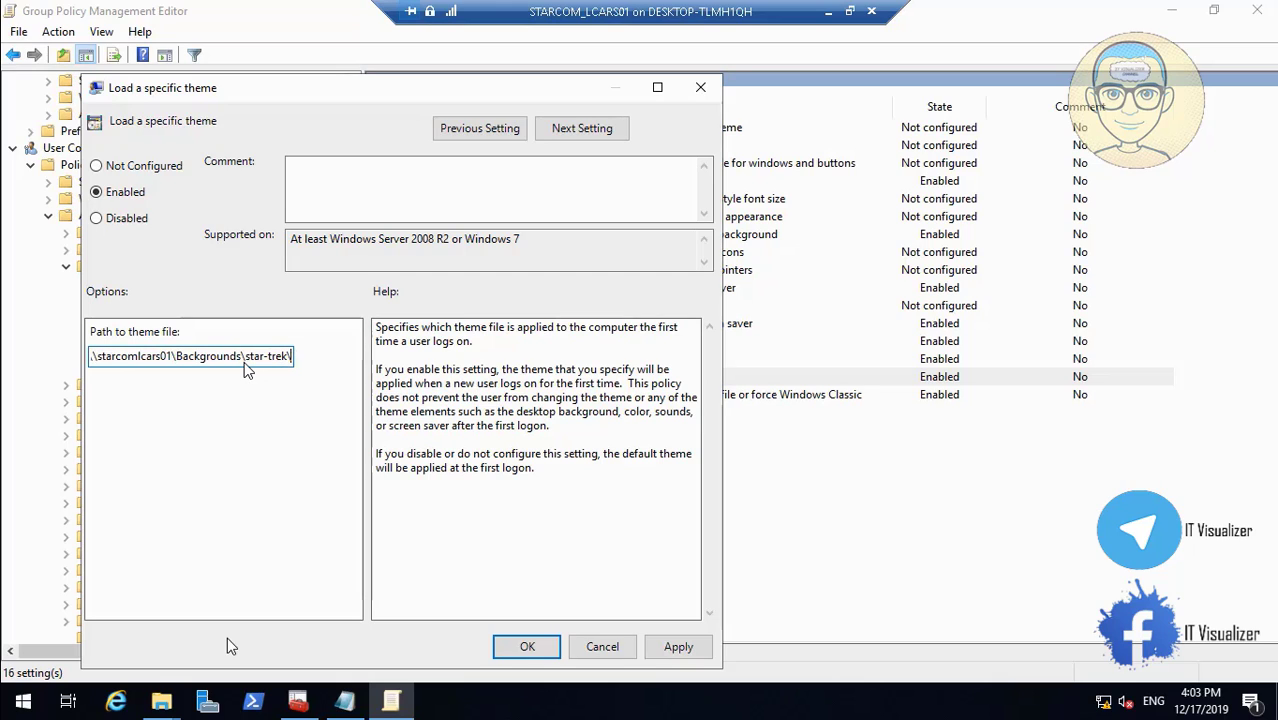
- Copy the name of the star-trek theme file from the star-trek folder and return to the policy setting
{"action": "left_click", "coordinate": [161, 701]}
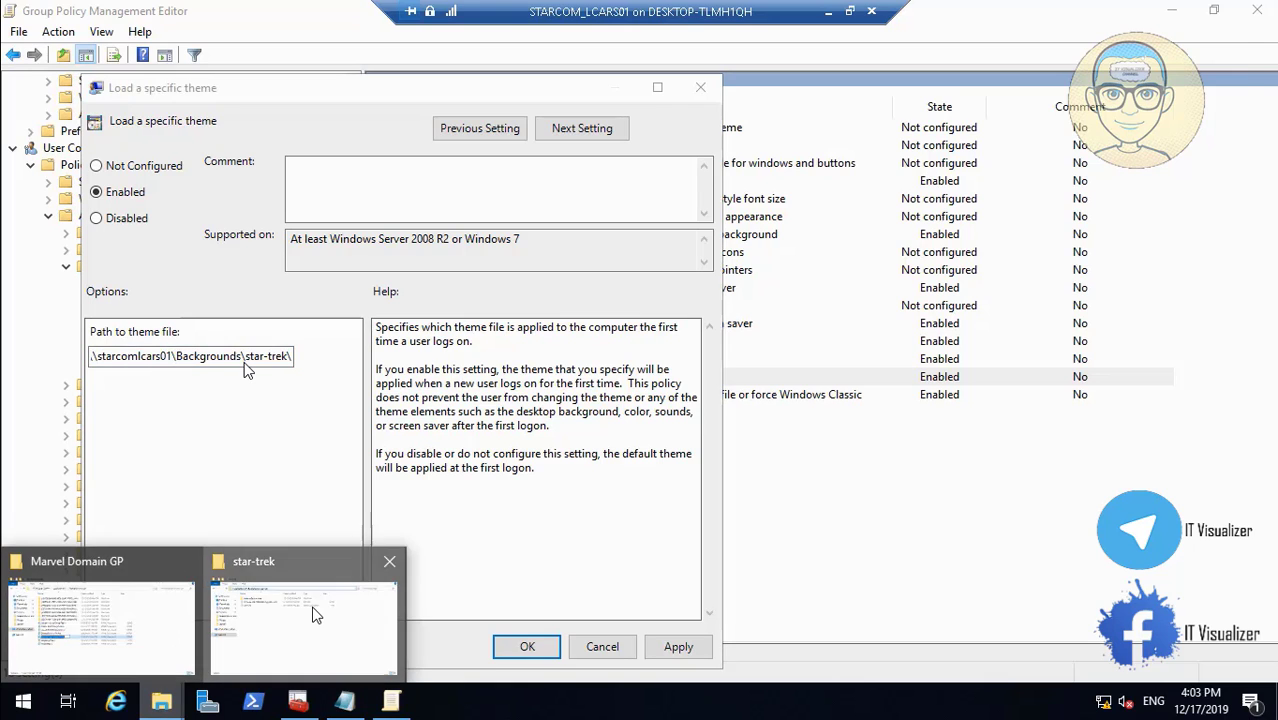
{"action": "left_click", "coordinate": [316, 616]}
{"action": "right_click", "coordinate": [411, 167]}
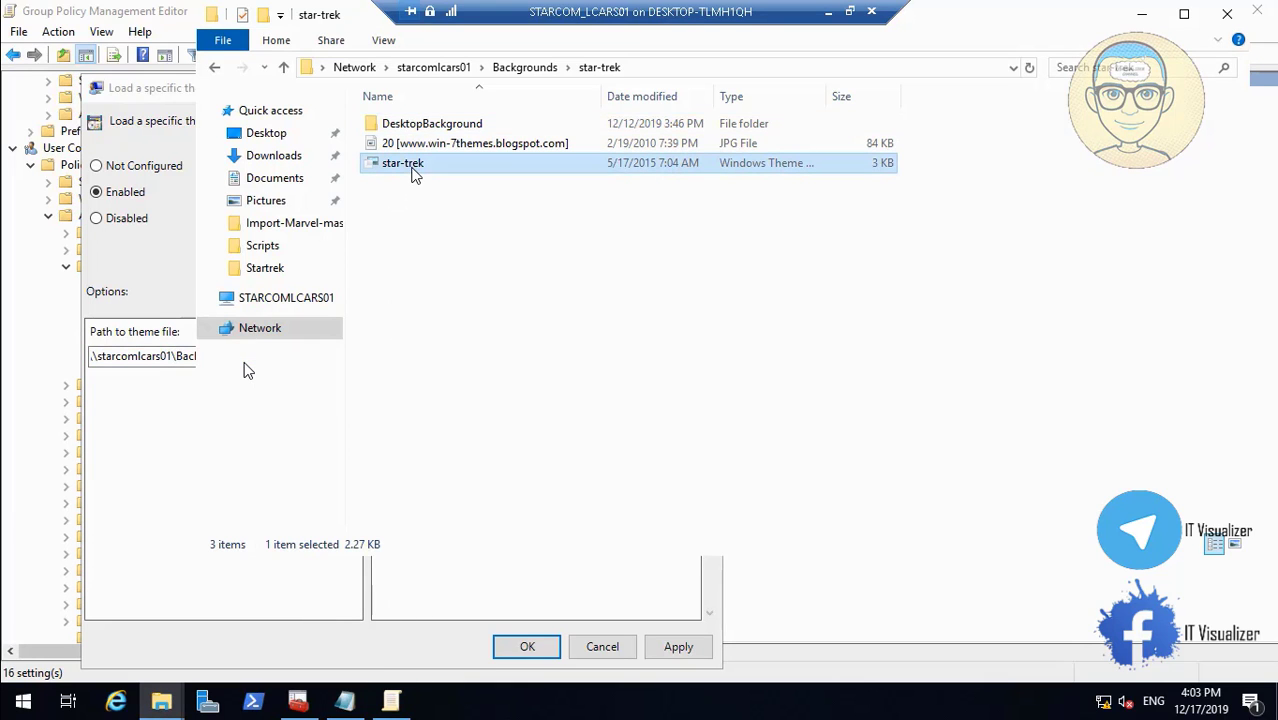
{"action": "left_click", "coordinate": [504, 432]}
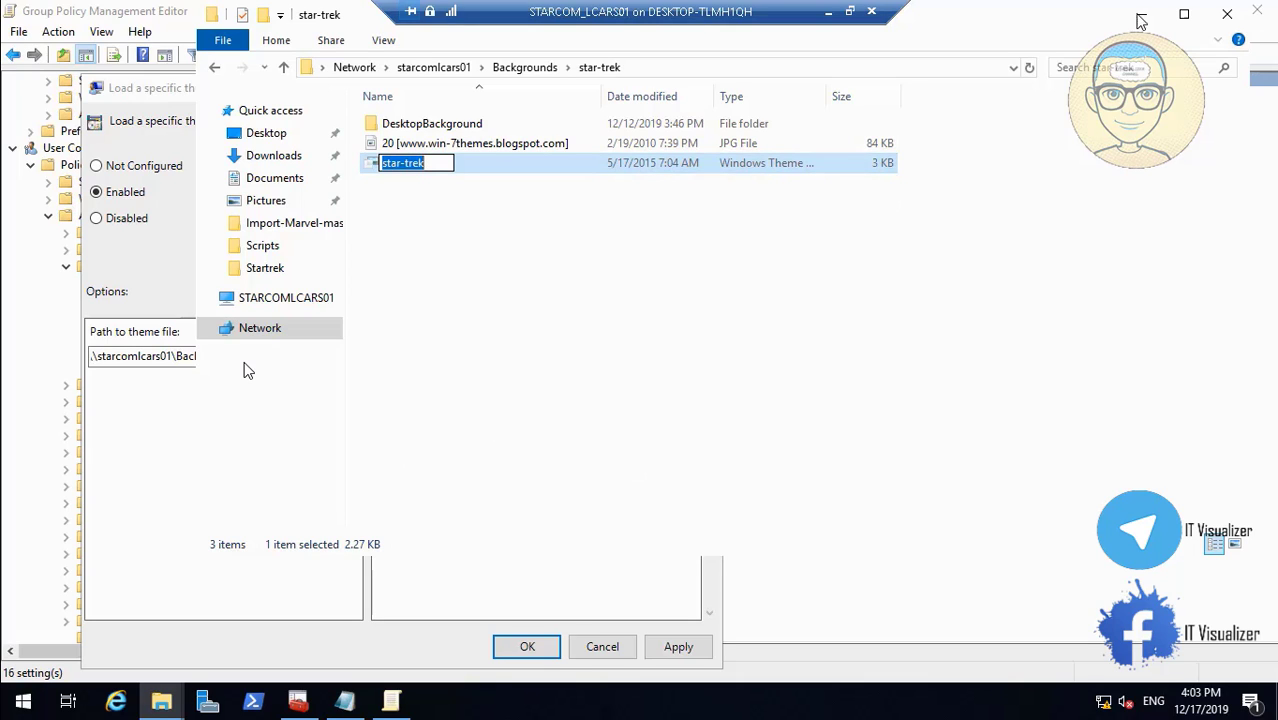
{"action": "left_click", "coordinate": [1141, 16]}
- Complete the theme path with the file name star-trek.theme and apply the "Load a specific theme" setting
{"action": "key", "text": "ctrl+v"}
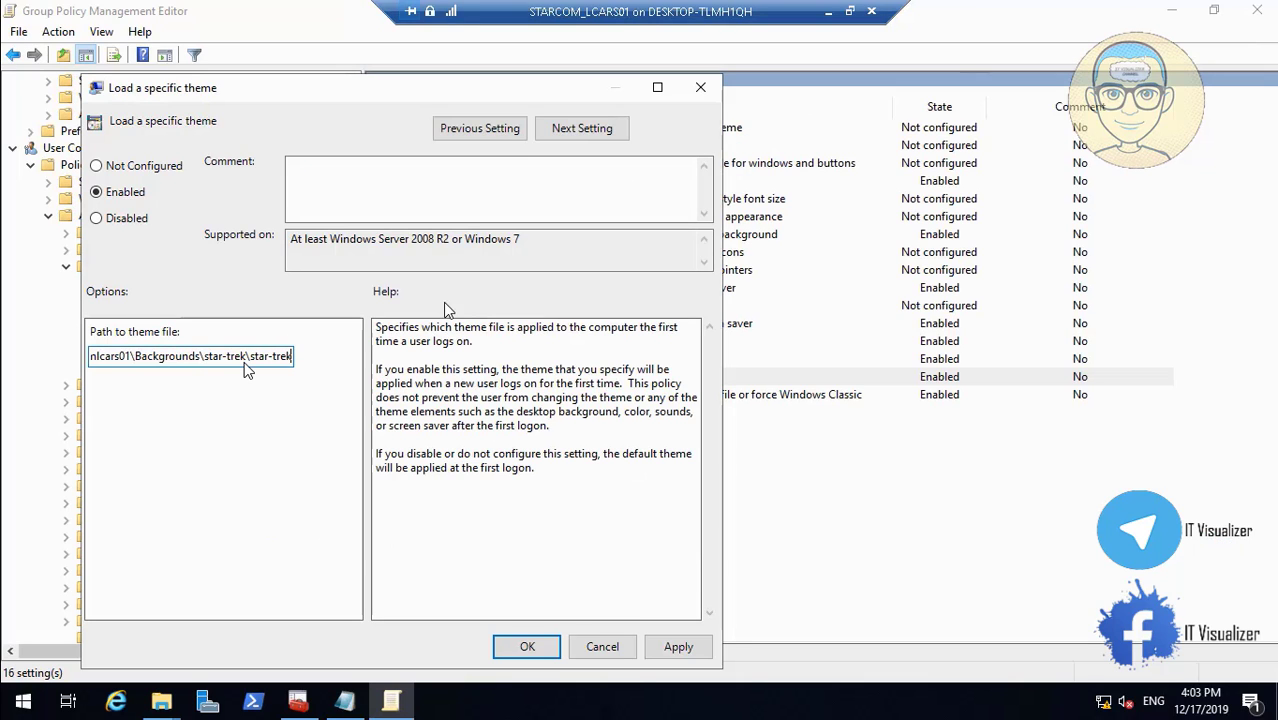
{"action": "type", "text": ".th"}
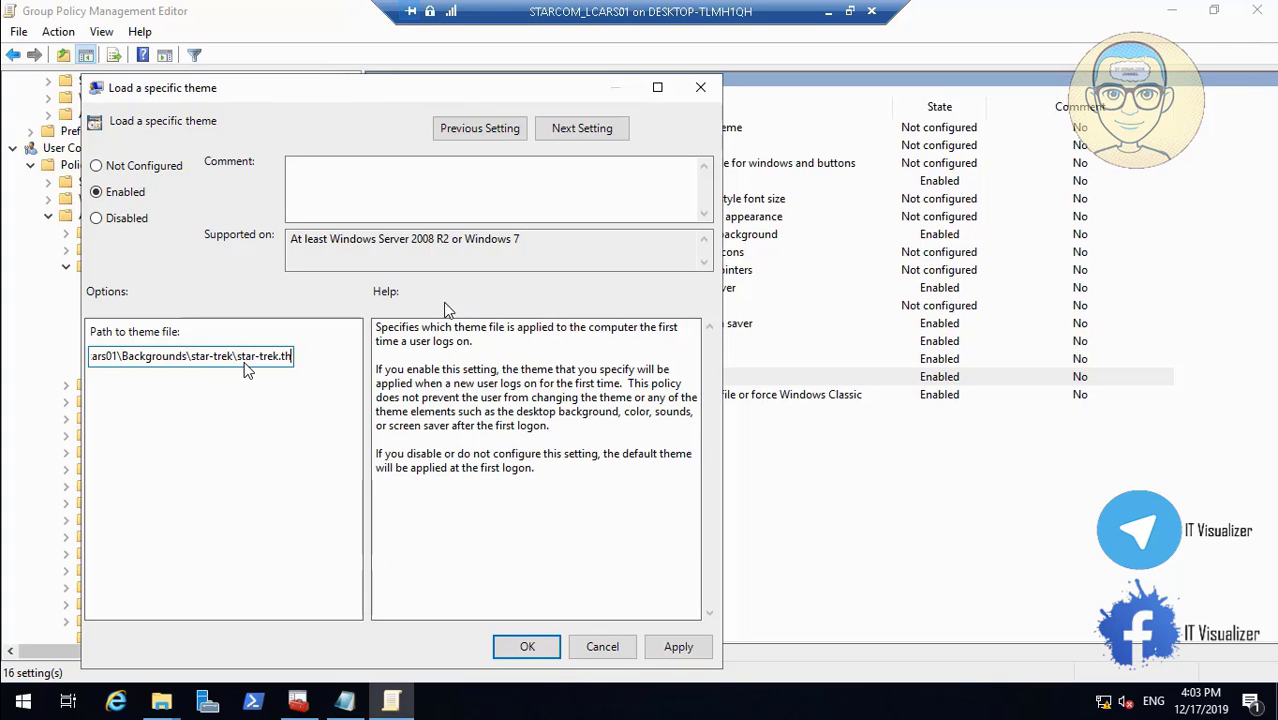
{"action": "type", "text": "eme"}
{"action": "left_click", "coordinate": [706, 646]}
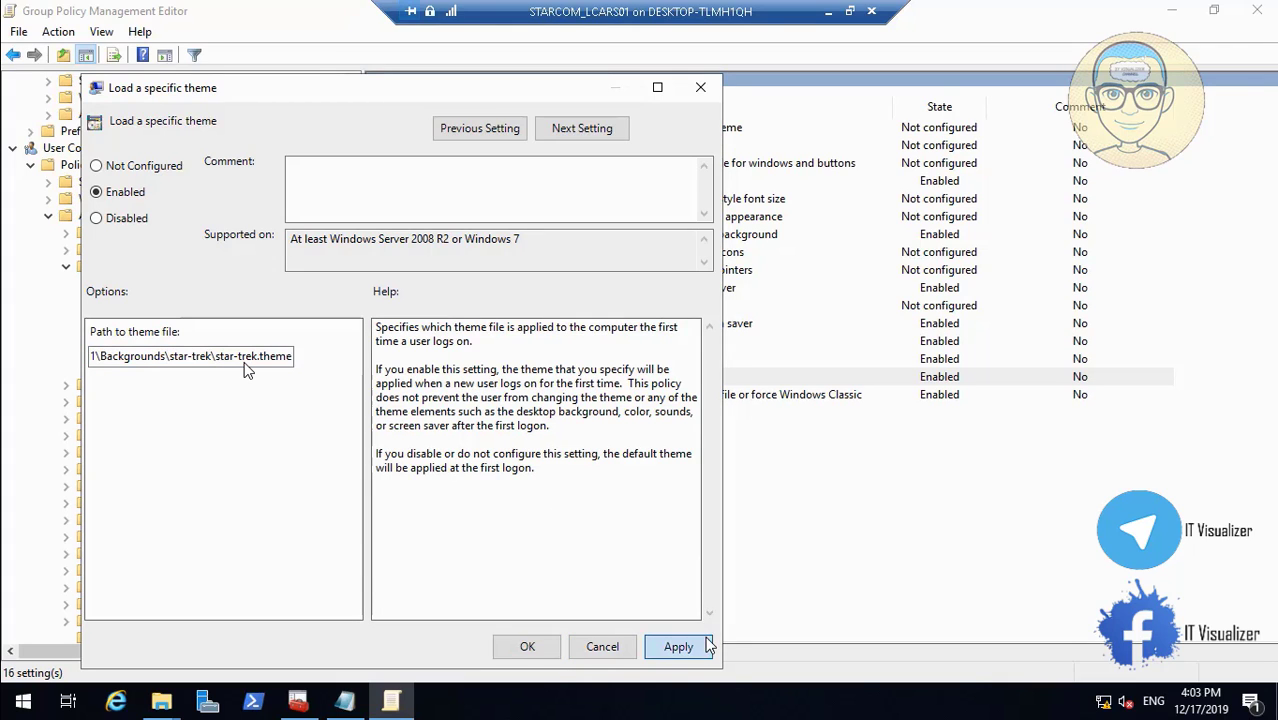
{"action": "left_click", "coordinate": [528, 648]}
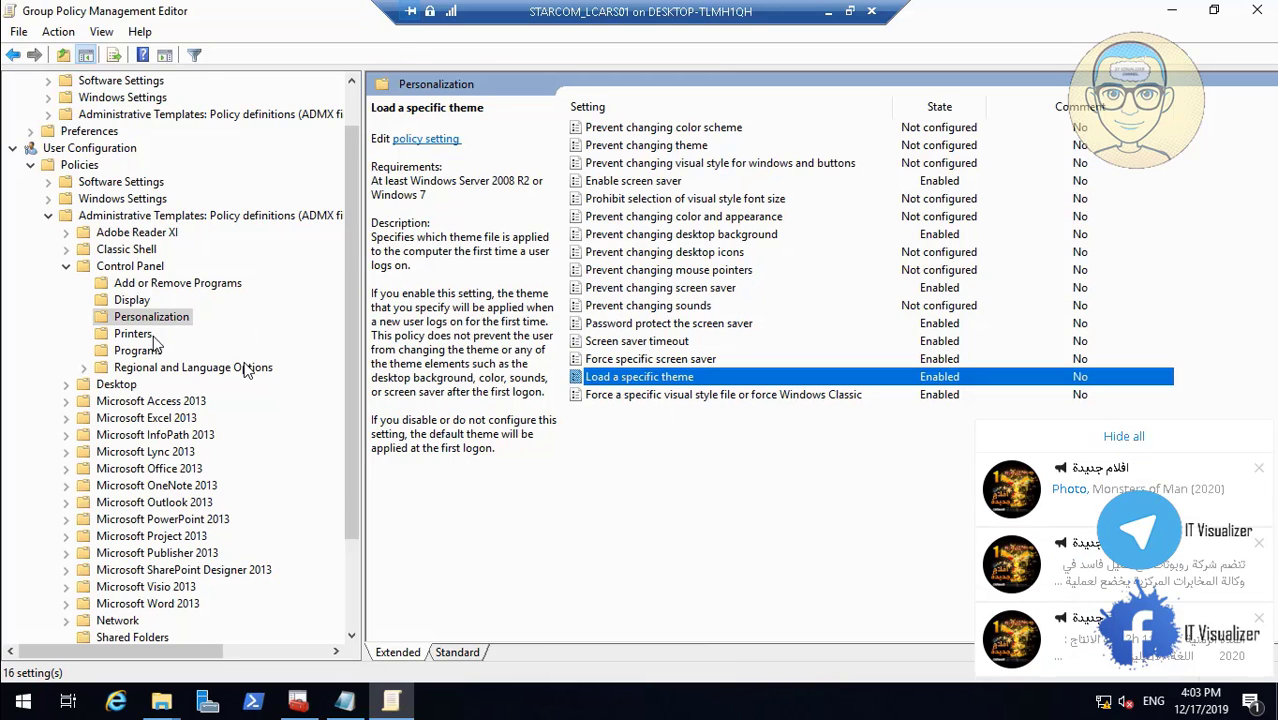
- Open the Desktop Wallpaper setting in the Desktop subfolder of the user Administrative Templates' Desktop folder
{"action": "left_click", "coordinate": [67, 385]}
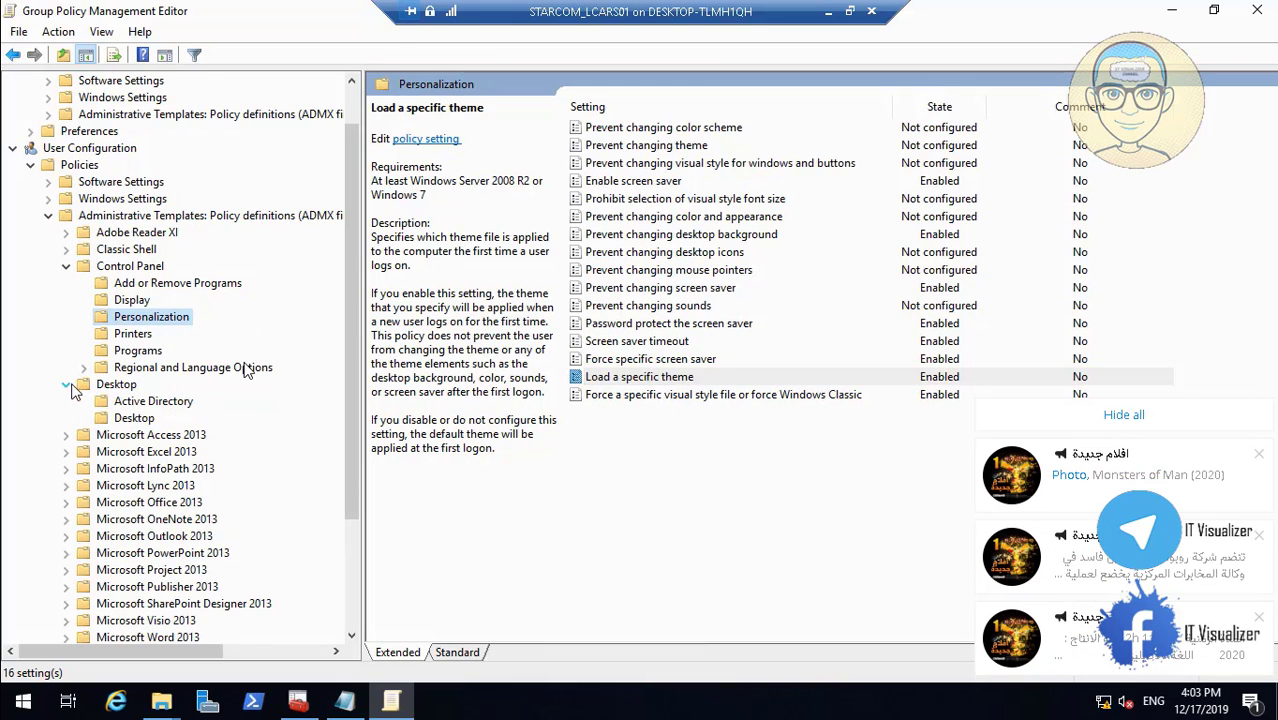
{"action": "left_click", "coordinate": [150, 401]}
{"action": "left_click", "coordinate": [134, 418]}
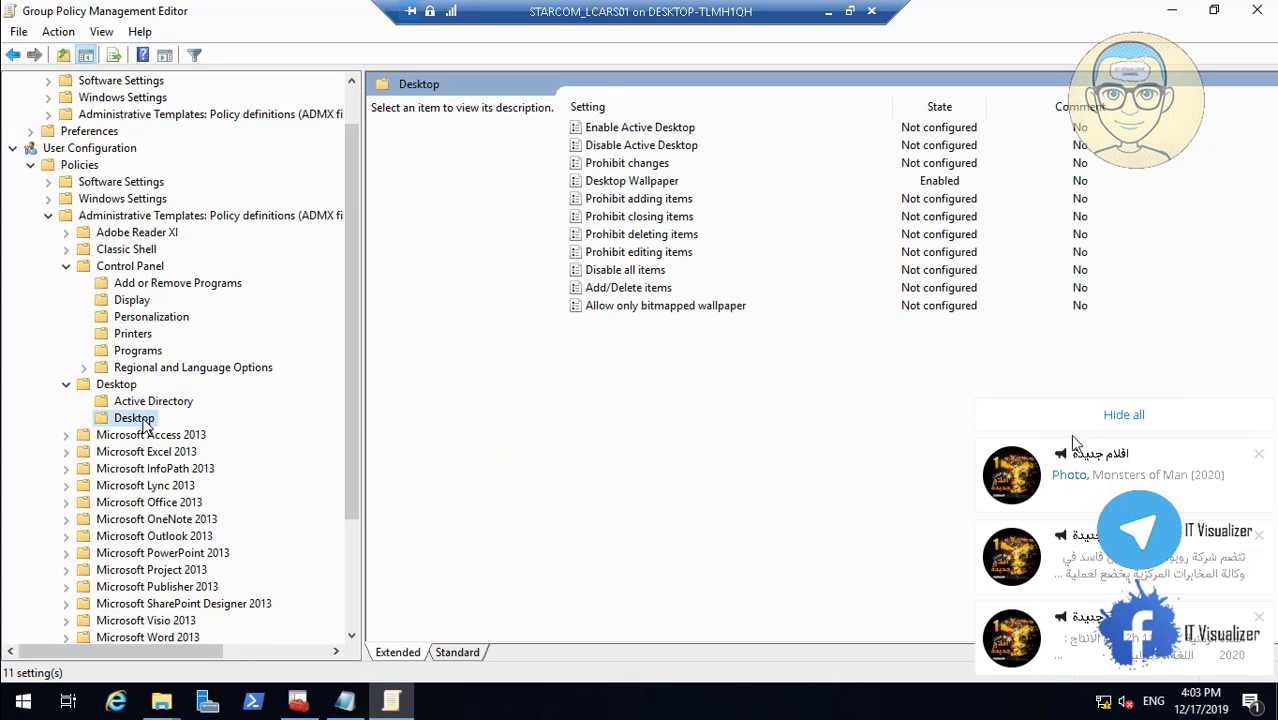
{"action": "left_click", "coordinate": [1105, 418]}
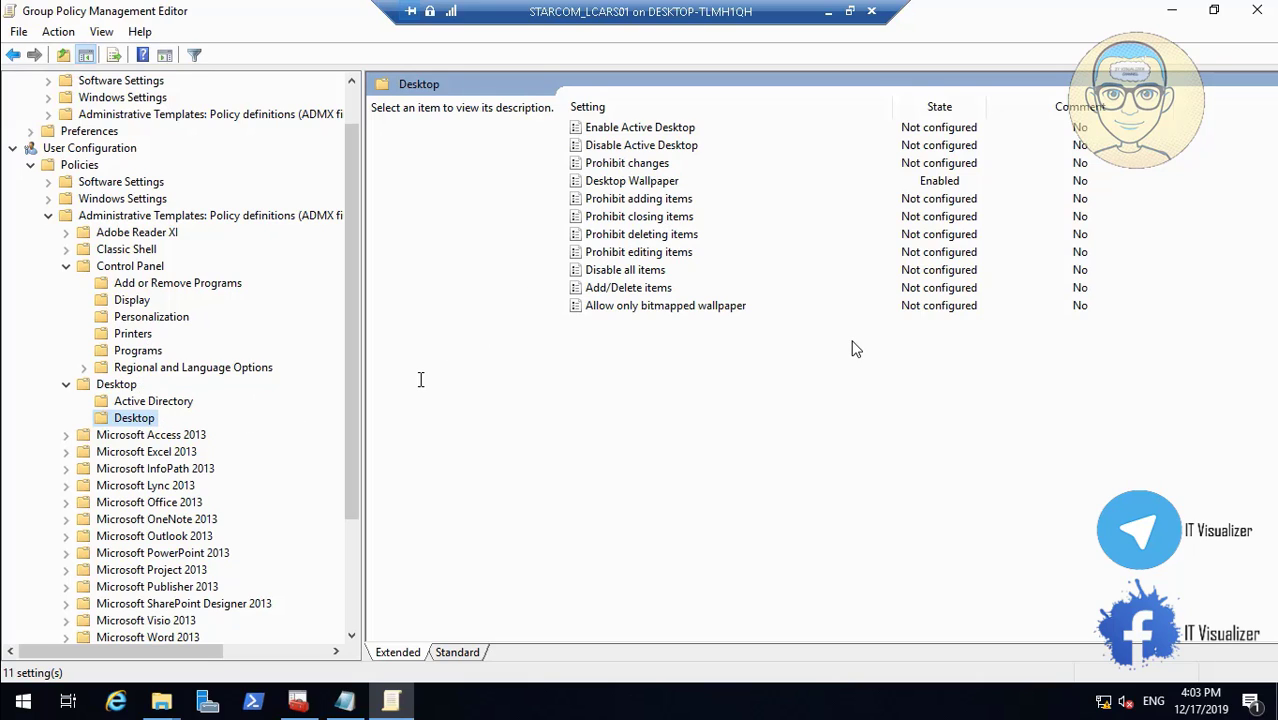
{"action": "double_click", "coordinate": [640, 181]}
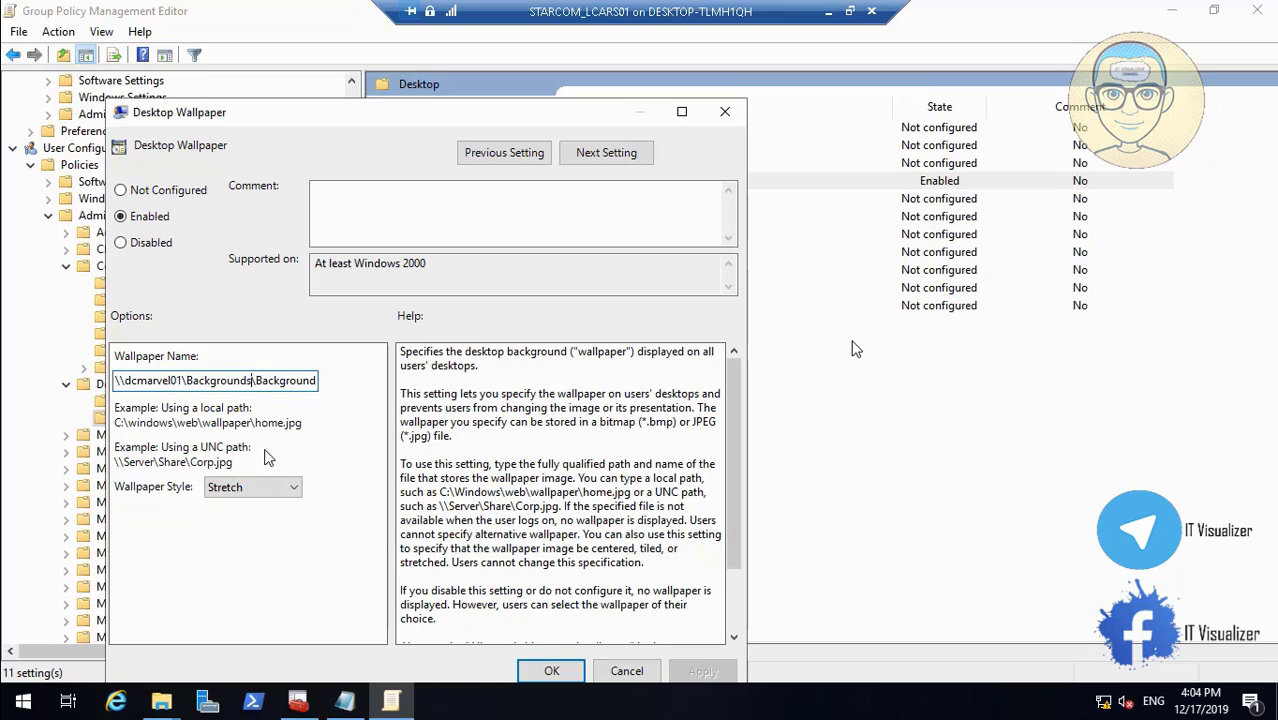
{"action": "key", "text": "BackSpace"}
{"action": "key", "text": "BackSpace"}
{"action": "key", "text": "BackSpace"}
{"action": "key", "text": "BackSpace"}
{"action": "key", "text": "BackSpace"}
{"action": "key", "text": "BackSpace"}
{"action": "key", "text": "BackSpace"}
{"action": "key", "text": "BackSpace"}
{"action": "key", "text": "BackSpace"}
{"action": "key", "text": "BackSpace"}
{"action": "key", "text": "BackSpace"}
{"action": "key", "text": "BackSpace"}
{"action": "key", "text": "BackSpace"}
{"action": "key", "text": "BackSpace"}
{"action": "key", "text": "BackSpace"}
{"action": "key", "text": "BackSpace"}
{"action": "key", "text": "BackSpace"}
{"action": "key", "text": "BackSpace"}
{"action": "key", "text": "BackSpace"}
{"action": "key", "text": "BackSpace"}
{"action": "key", "text": "BackSpace"}
{"action": "key", "text": "BackSpace"}
{"action": "key", "text": "BackSpace"}
{"action": "key", "text": "BackSpace"}
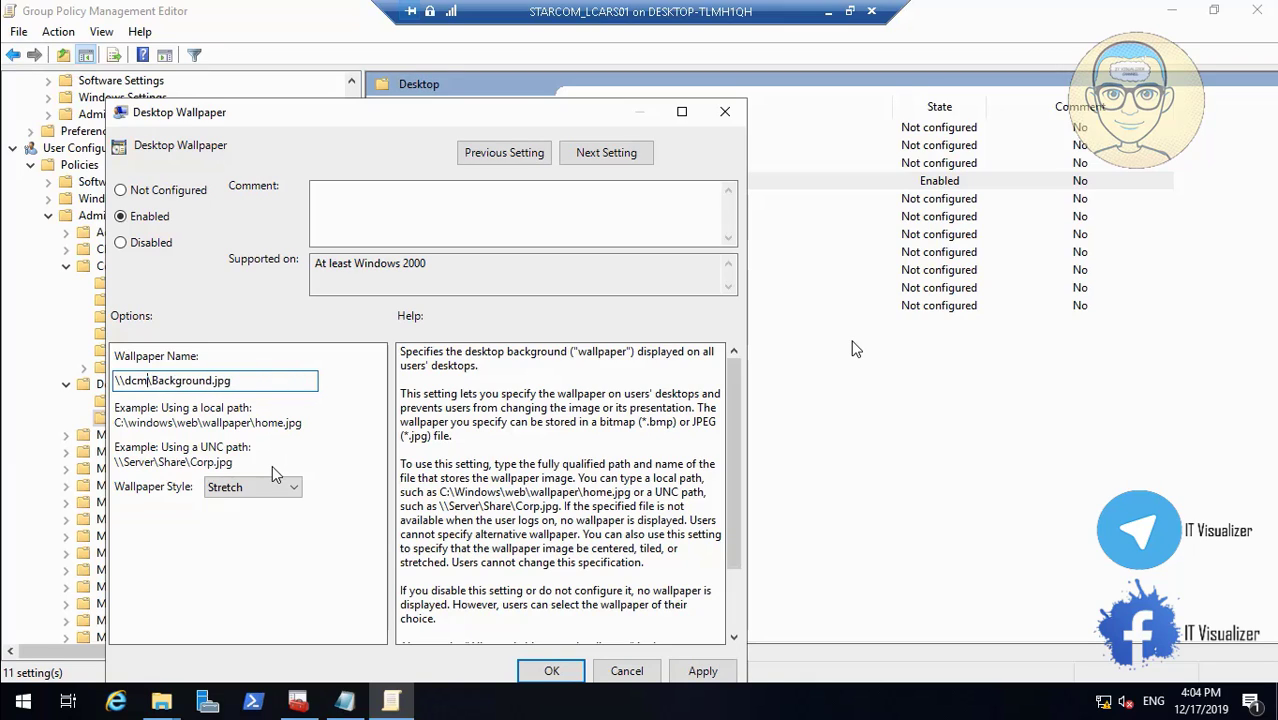
{"action": "type", "text": "star-trek\\"}
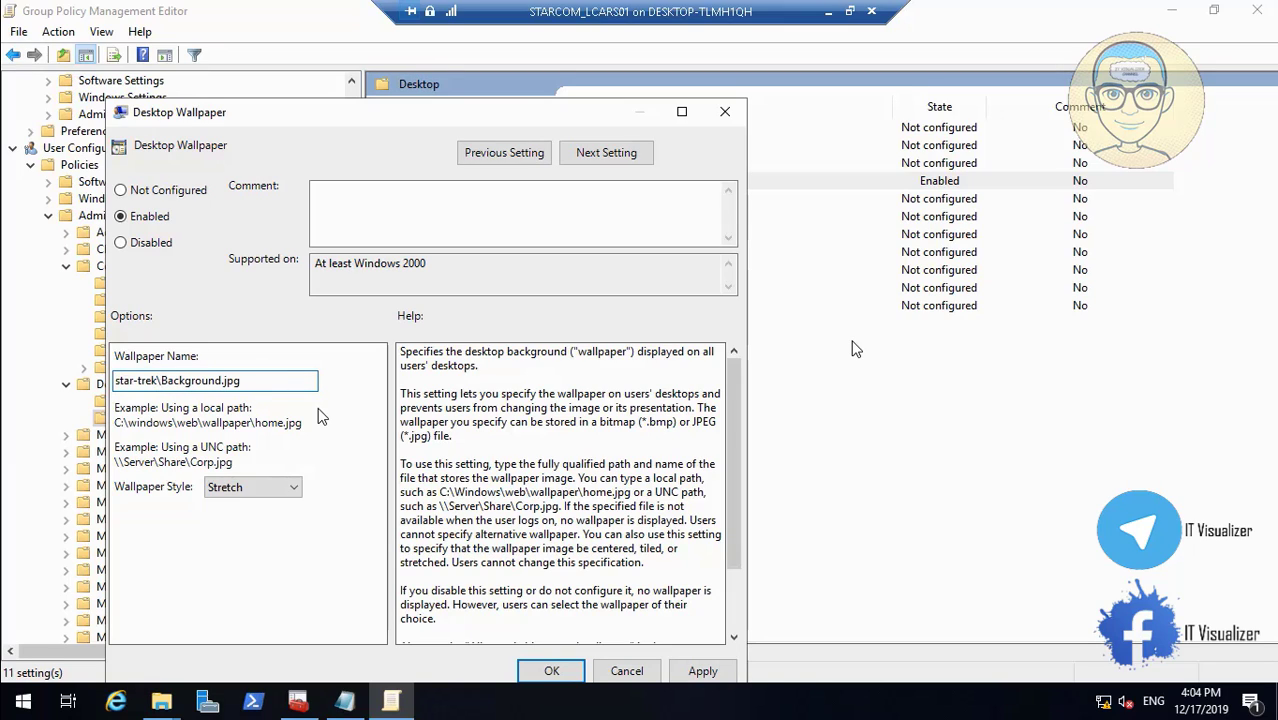
{"action": "key", "text": "ctrl+z"}
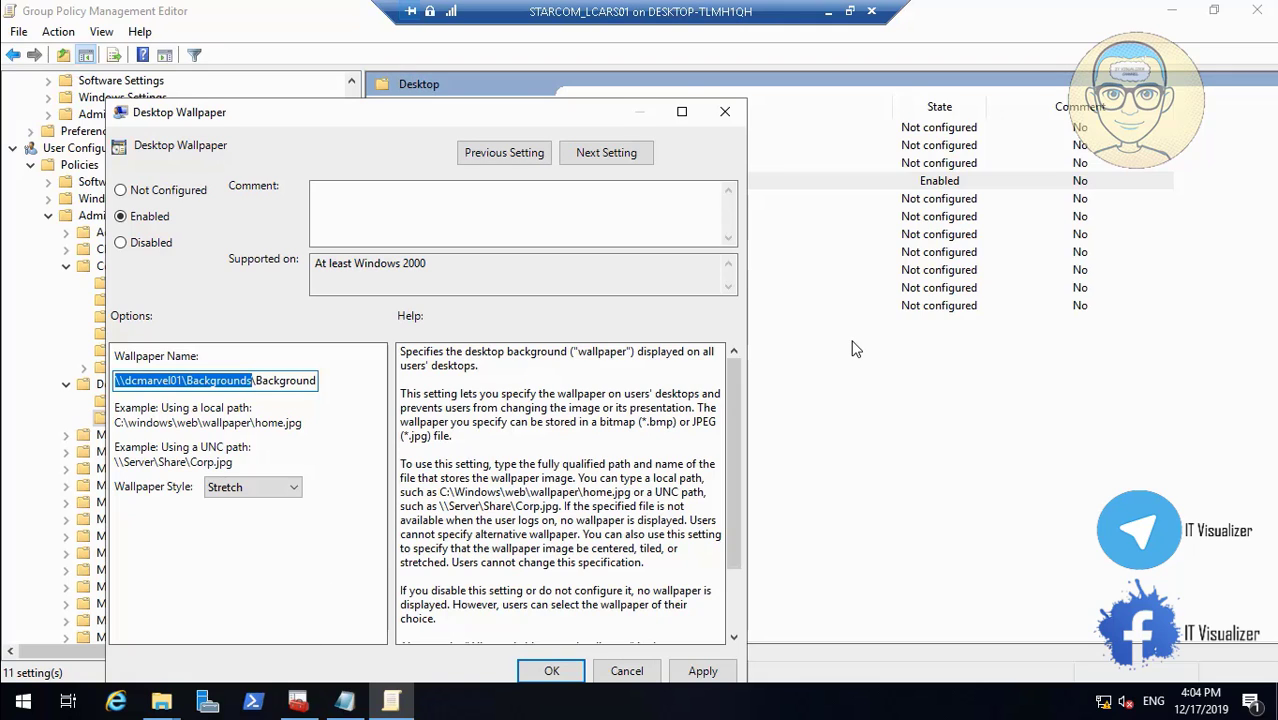
- Copy the path of the Backgrounds share on starcomlcars01 and return to the Desktop Wallpaper setting
{"action": "left_click", "coordinate": [168, 706]}
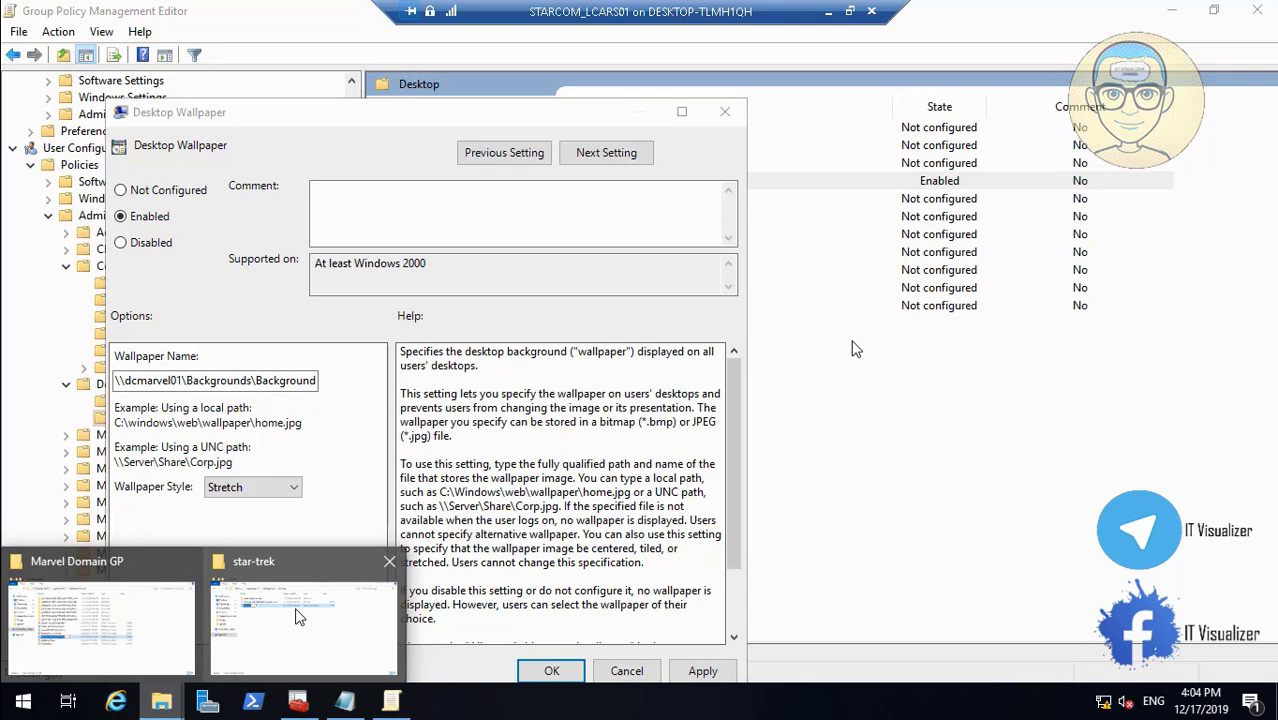
{"action": "left_click", "coordinate": [318, 620]}
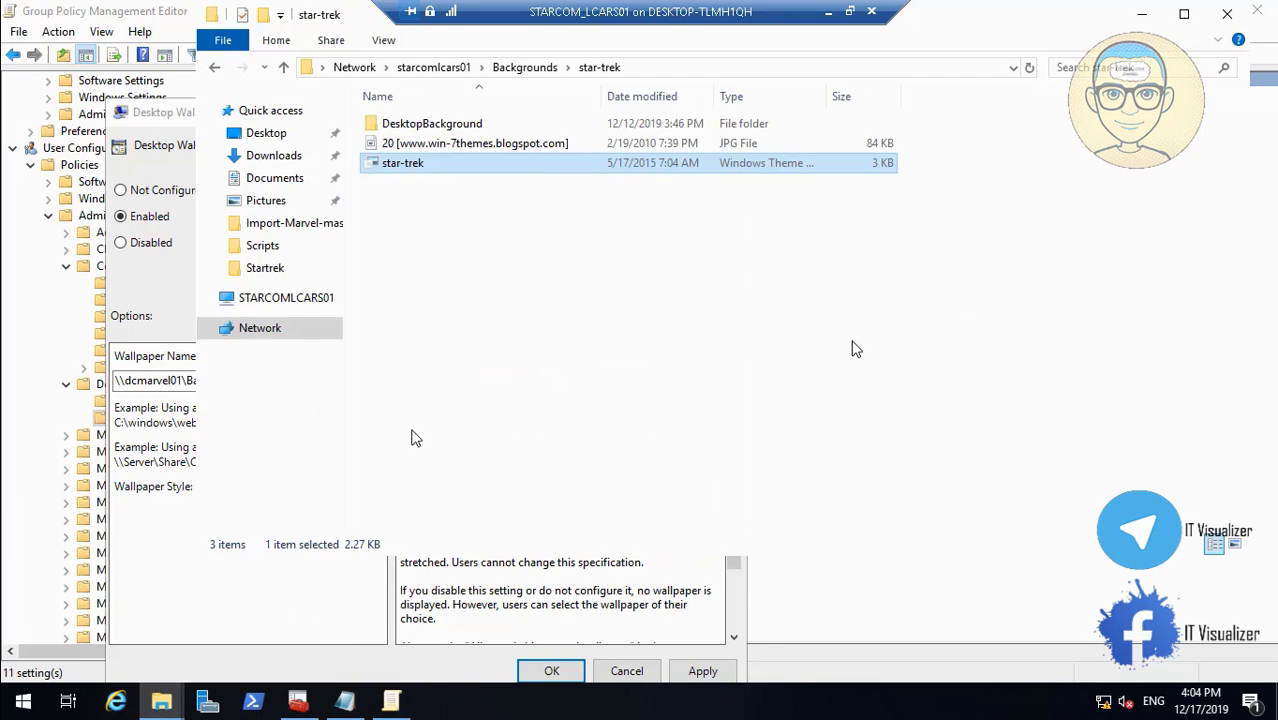
{"action": "left_click", "coordinate": [455, 70]}
{"action": "double_click", "coordinate": [463, 112]}
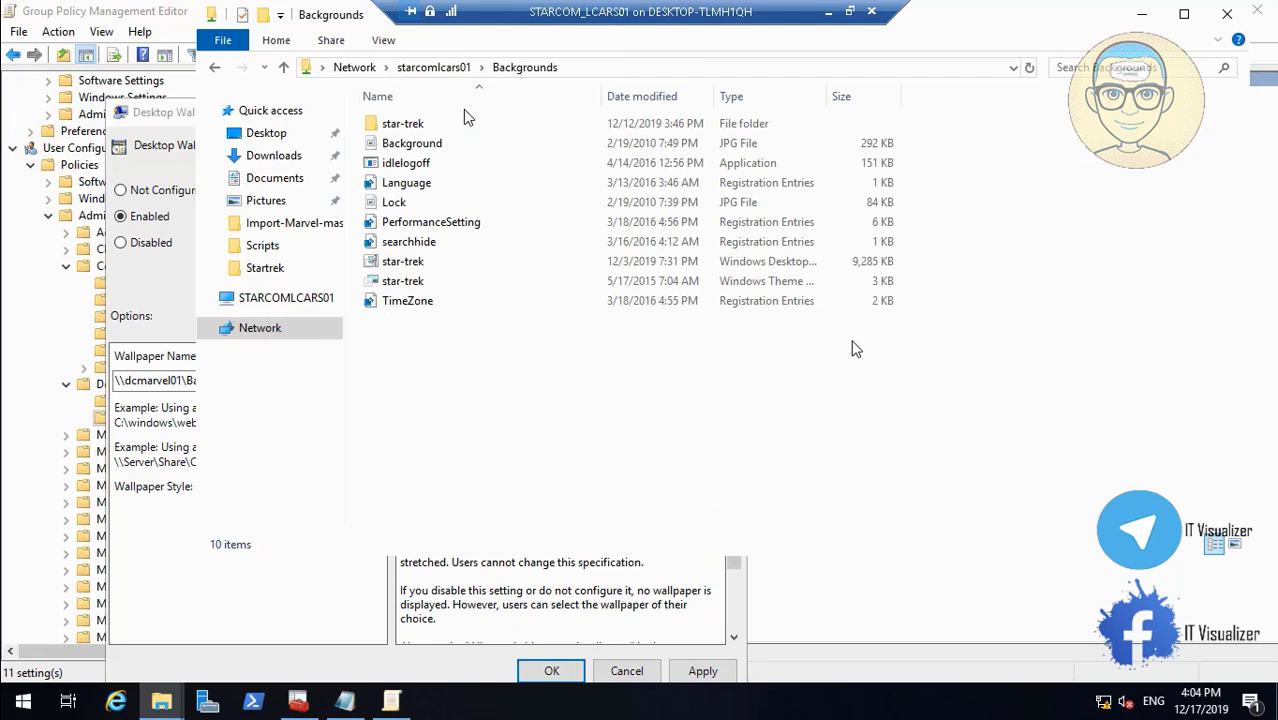
{"action": "left_click", "coordinate": [611, 72]}
{"action": "key", "text": "ctrl+c"}
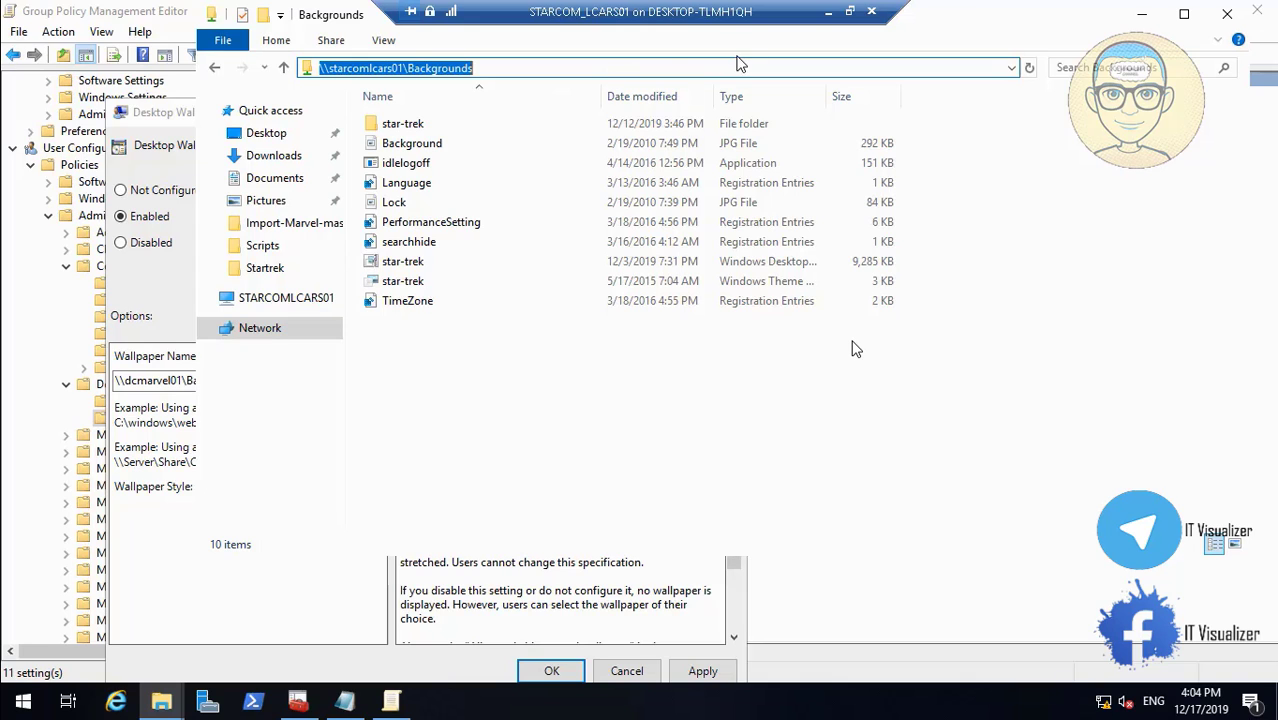
{"action": "left_click", "coordinate": [1141, 13]}
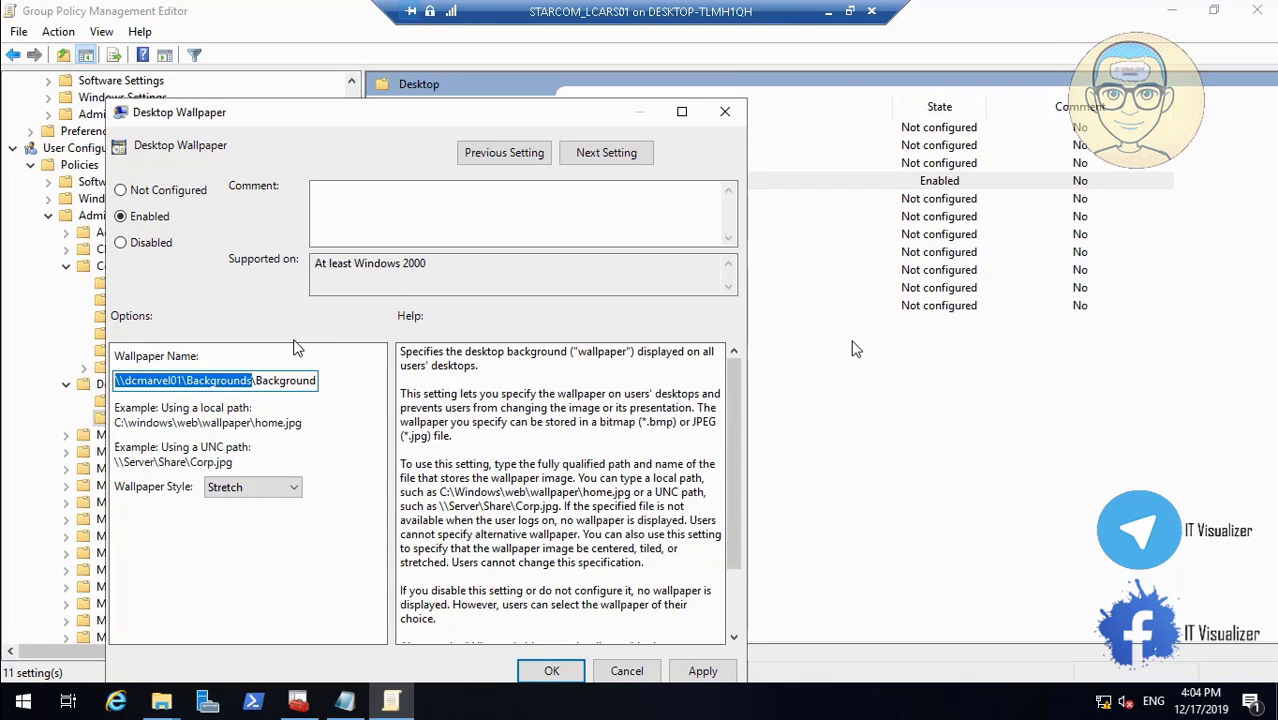
- Set the wallpaper name to \\starcomlcars01\Backgrounds\Background.jpg, apply the setting and close it
{"action": "key", "text": "BackSpace"}
{"action": "key", "text": "ctrl+v"}
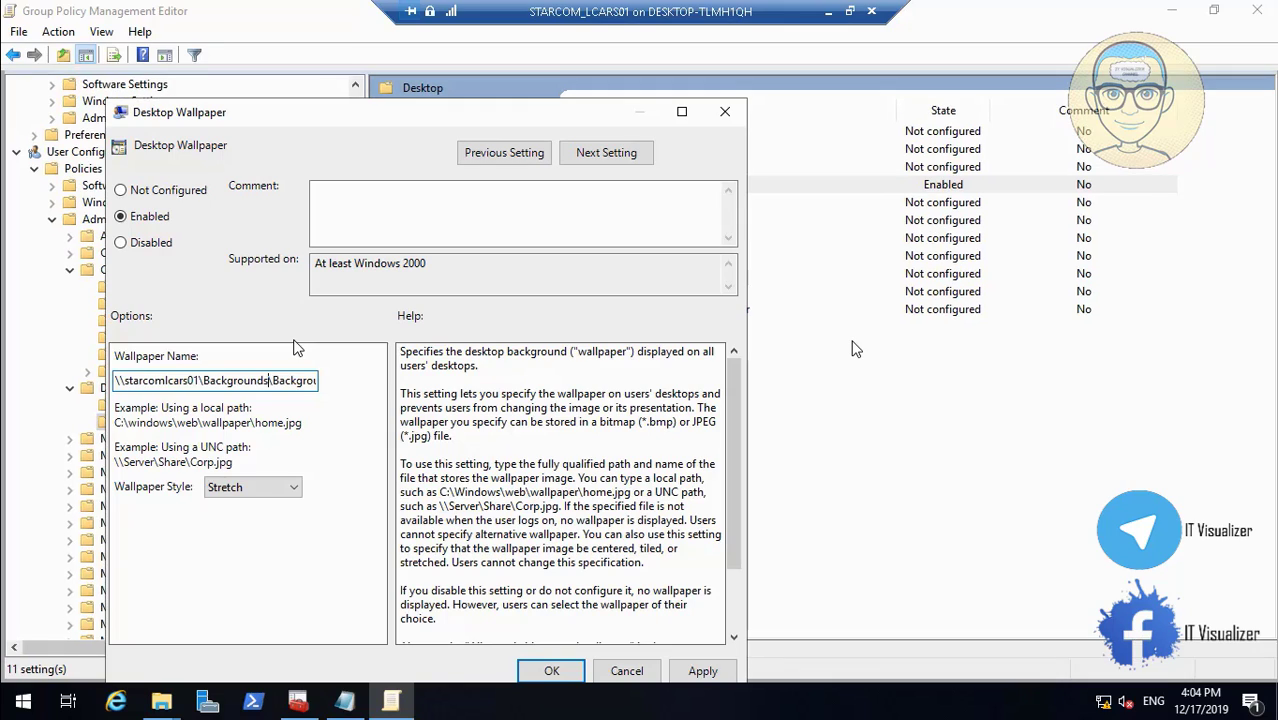
{"action": "type", "text": "\\Background.jpg"}
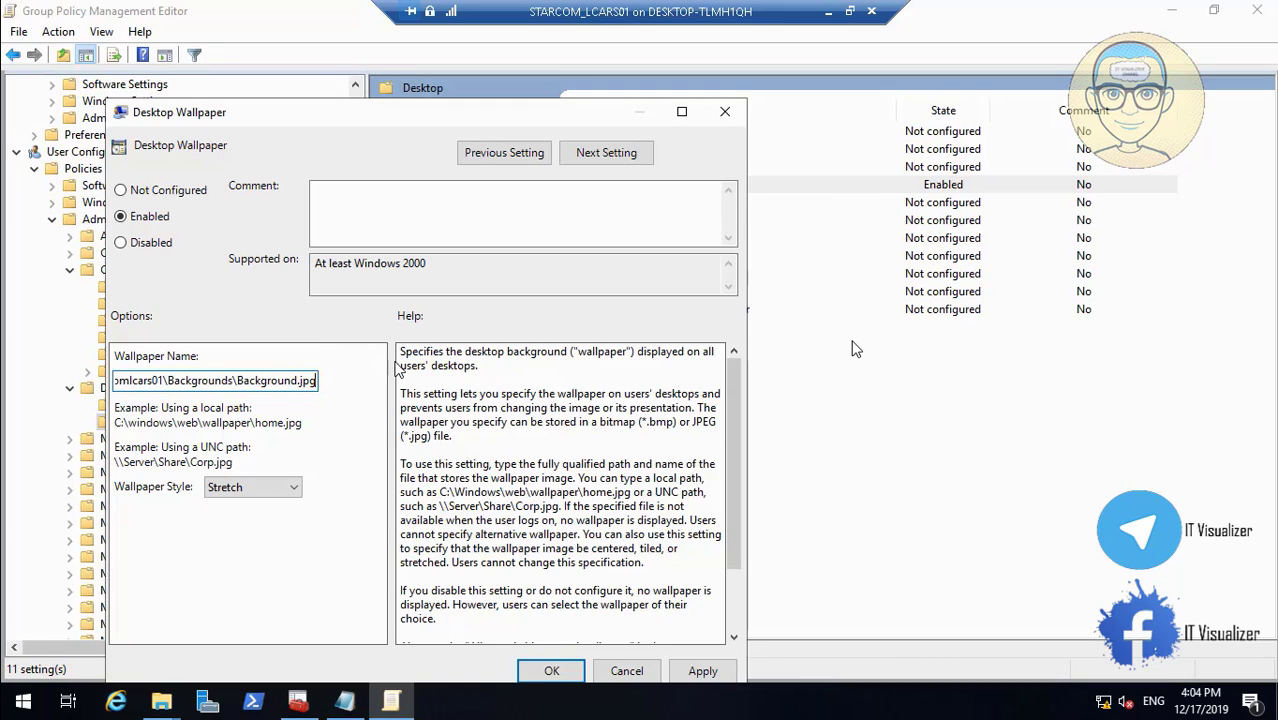
{"action": "left_click", "coordinate": [701, 672]}
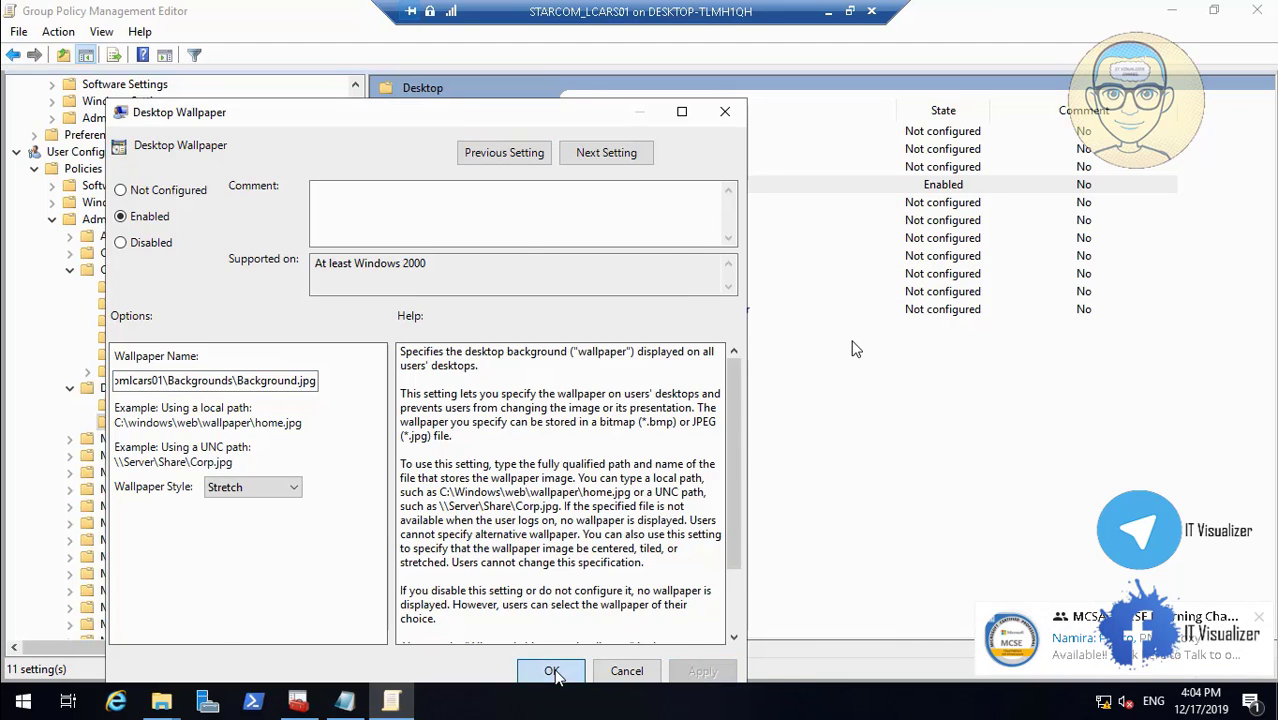
{"action": "left_click", "coordinate": [552, 672]}
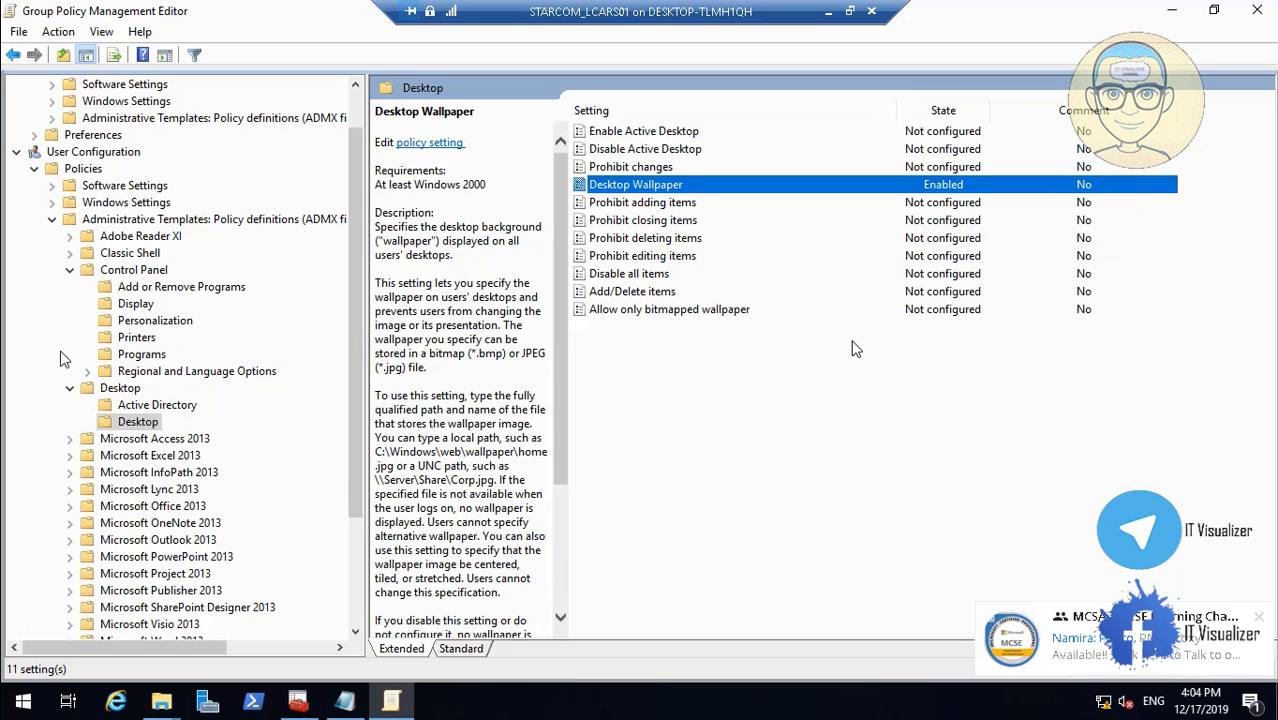
- Close the Group Policy Management Editor and the StarFleet Command Center console, saving the console settings
{"action": "left_click", "coordinate": [69, 270]}
{"action": "left_click", "coordinate": [70, 287]}
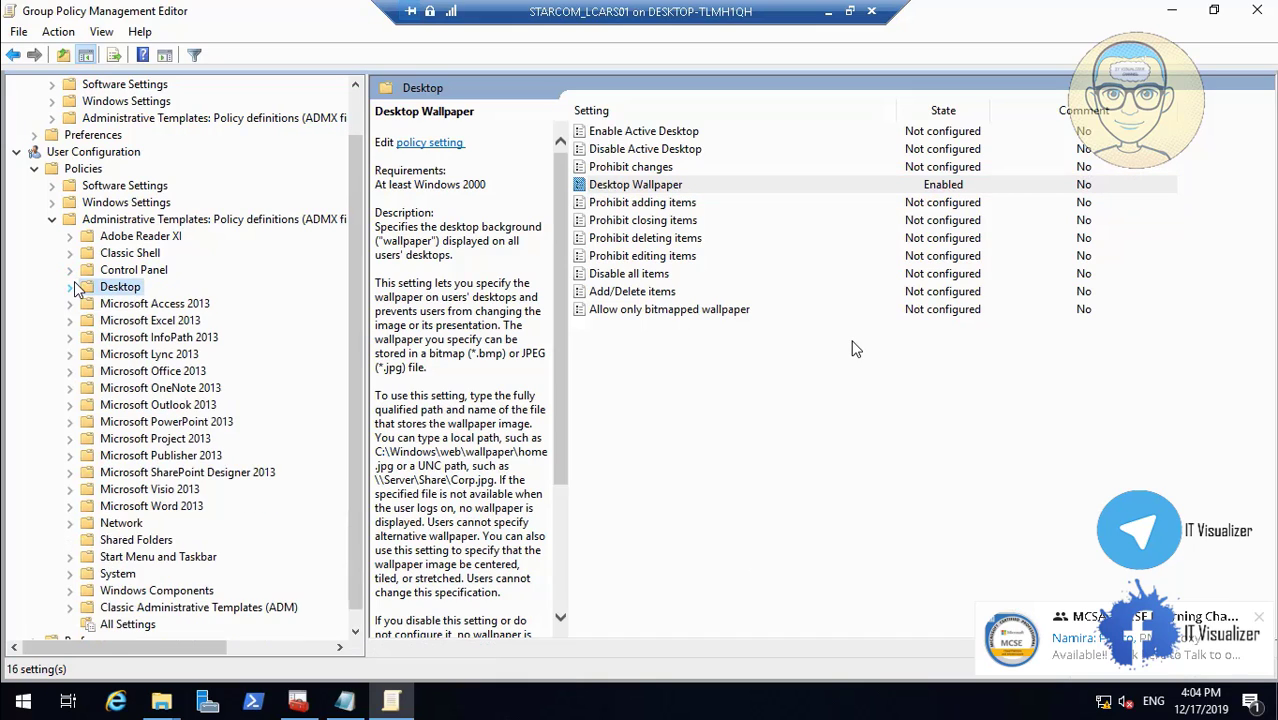
{"action": "left_click", "coordinate": [1256, 11]}
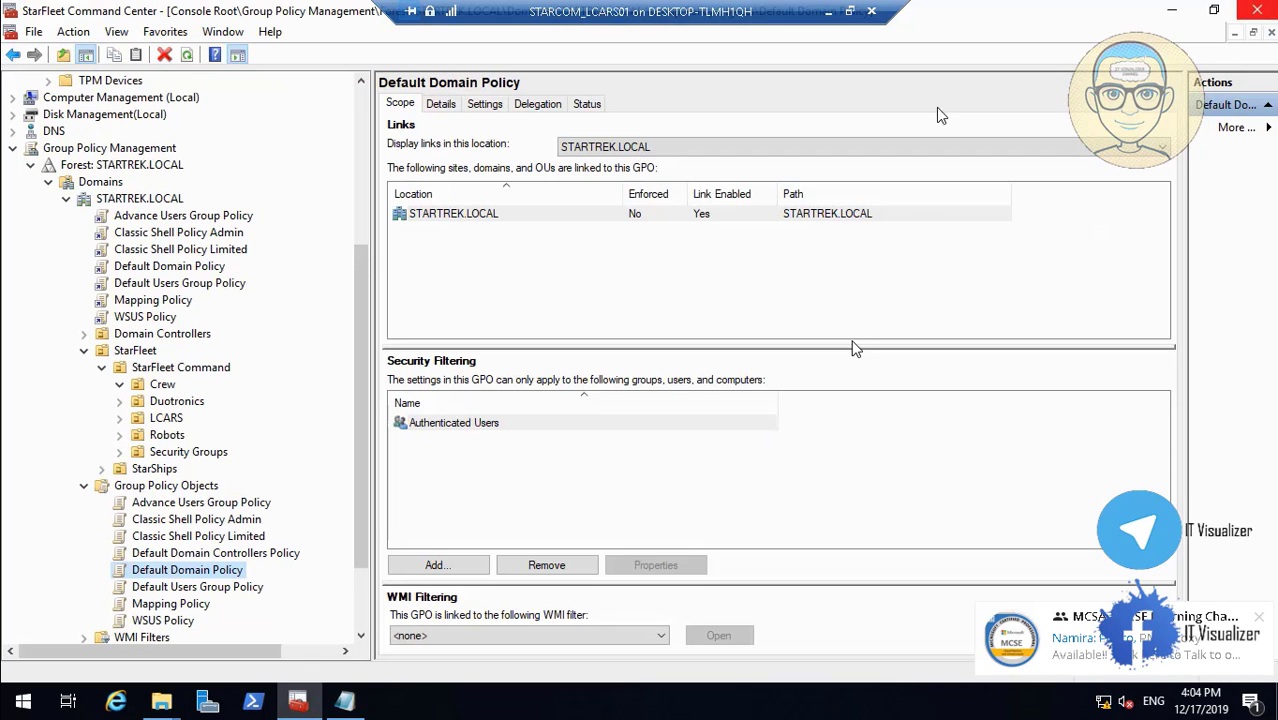
{"action": "left_click", "coordinate": [1257, 11]}
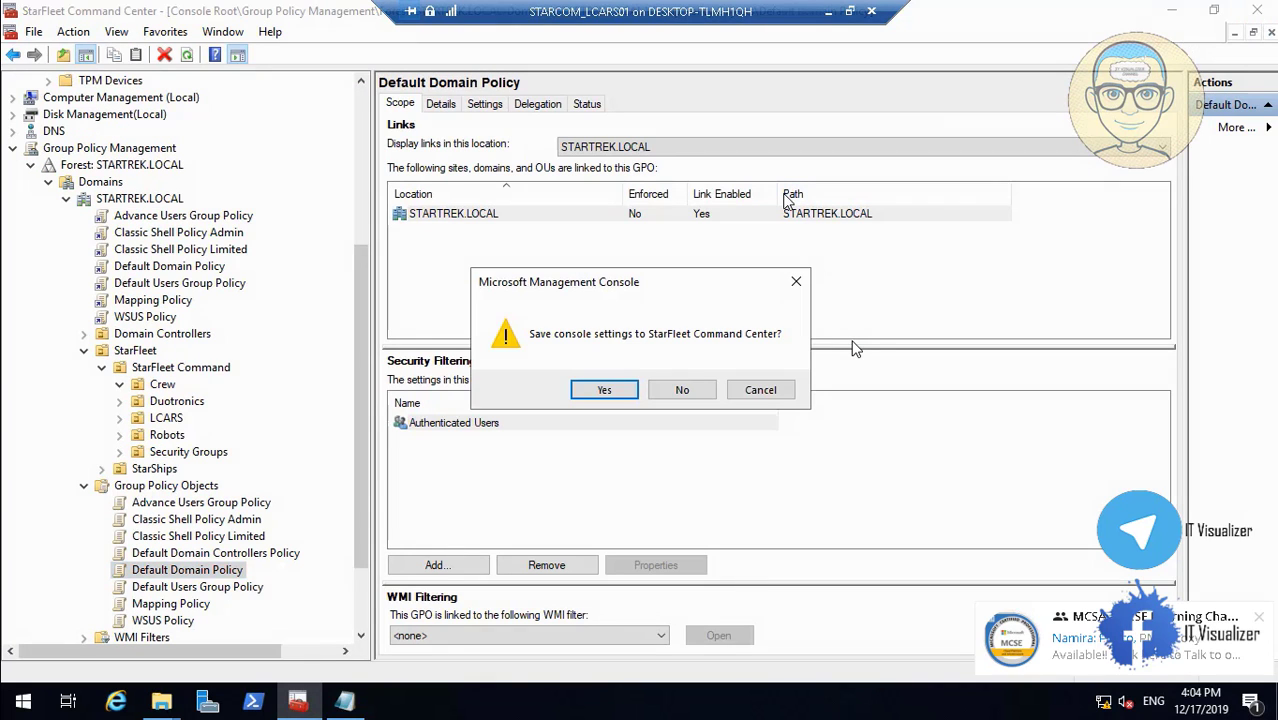
{"action": "left_click", "coordinate": [620, 390]}
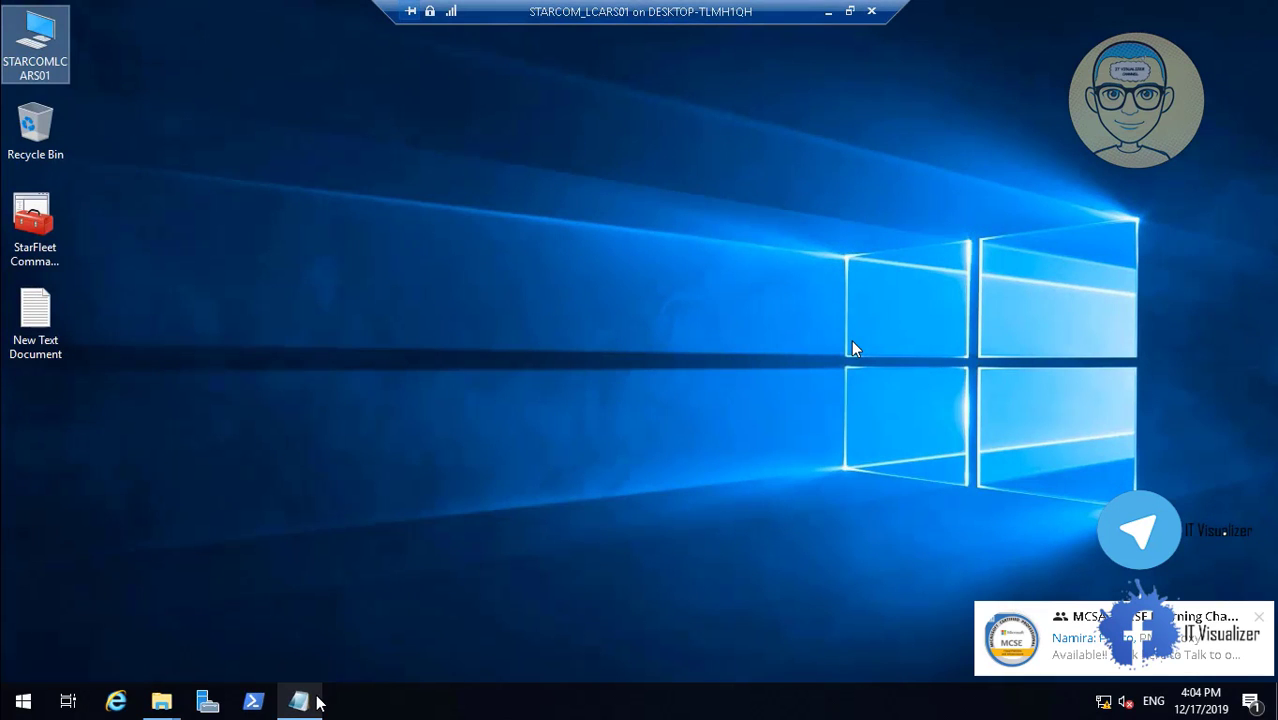
- Close the logon workstations script in Notepad and the Backgrounds and Marvel Domain GP folder windows
{"action": "left_click", "coordinate": [315, 700]}
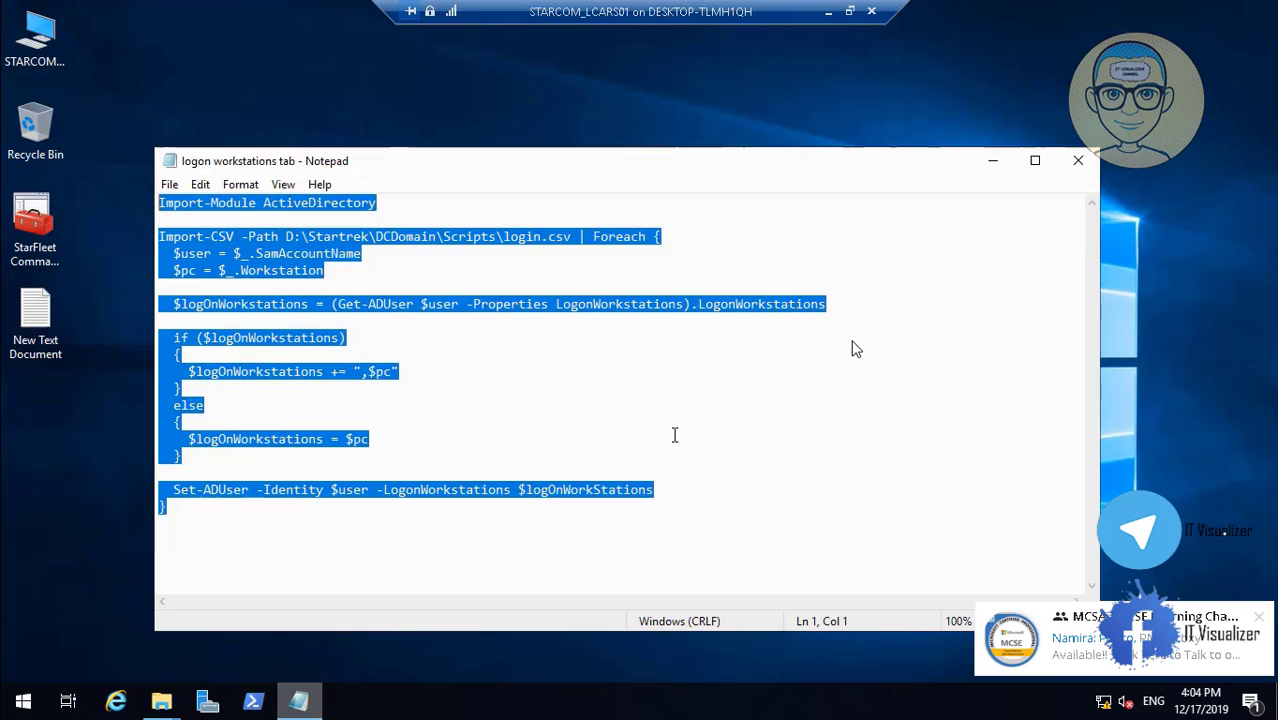
{"action": "left_click", "coordinate": [1079, 161]}
{"action": "mouse_move", "coordinate": [165, 705]}
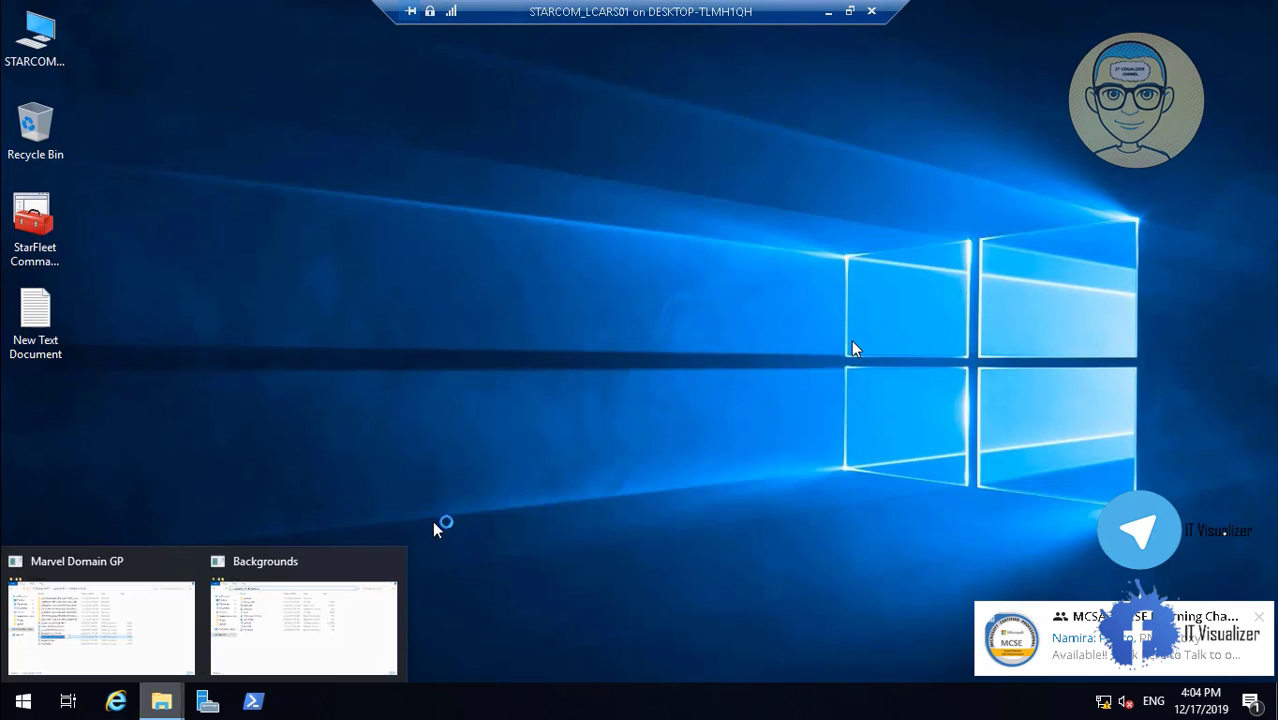
{"action": "left_click", "coordinate": [396, 560]}
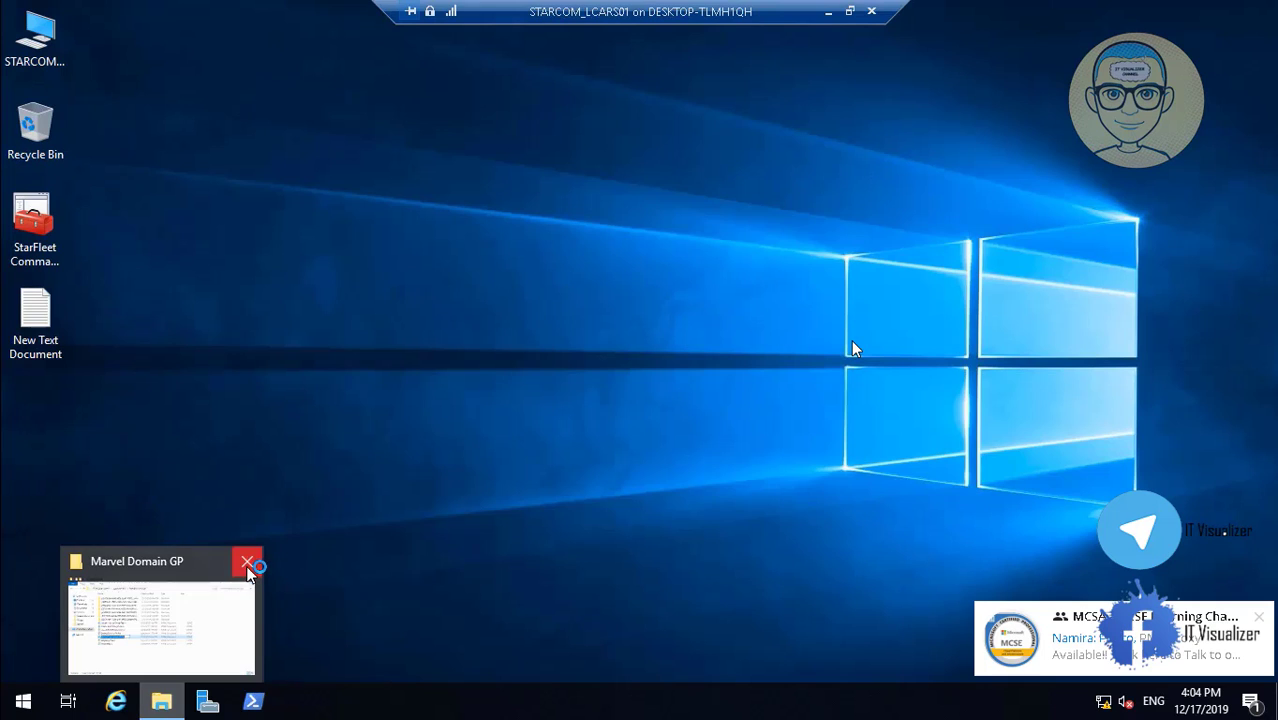
{"action": "left_click", "coordinate": [248, 564]}
- Restart the server with Other (Unplanned) as the shutdown reason
{"action": "right_click", "coordinate": [14, 711]}
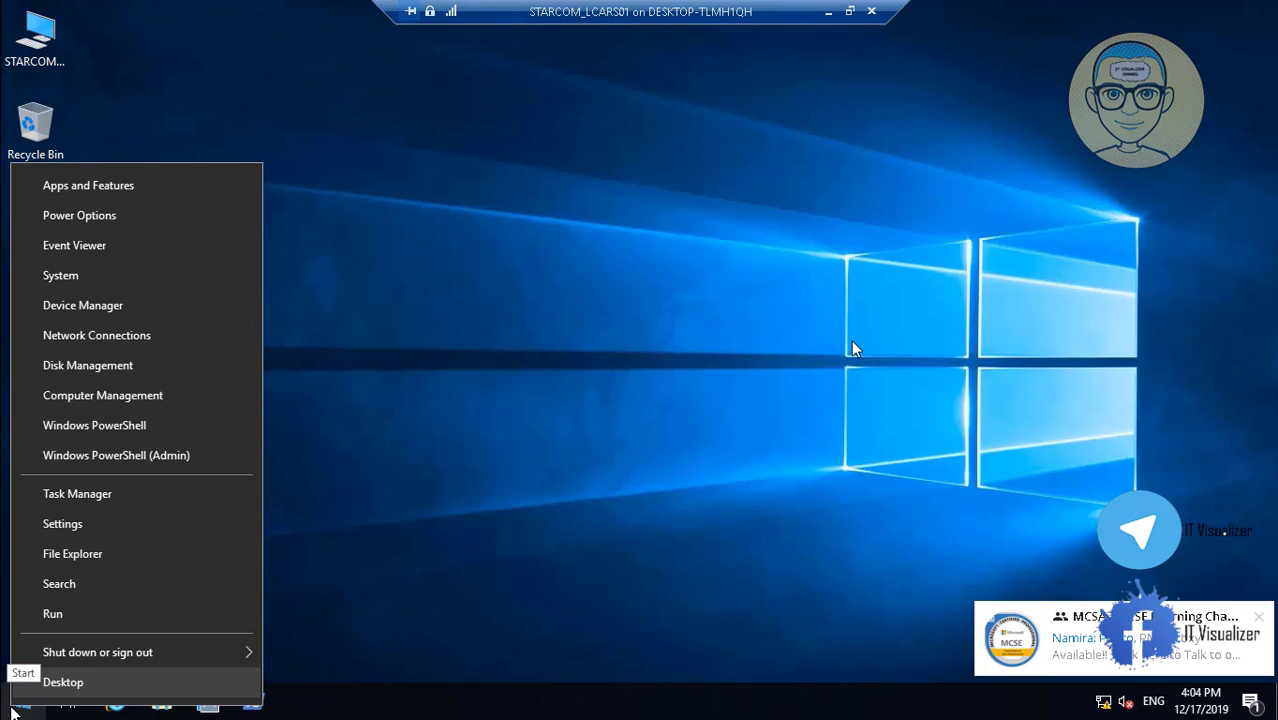
{"action": "mouse_move", "coordinate": [126, 652]}
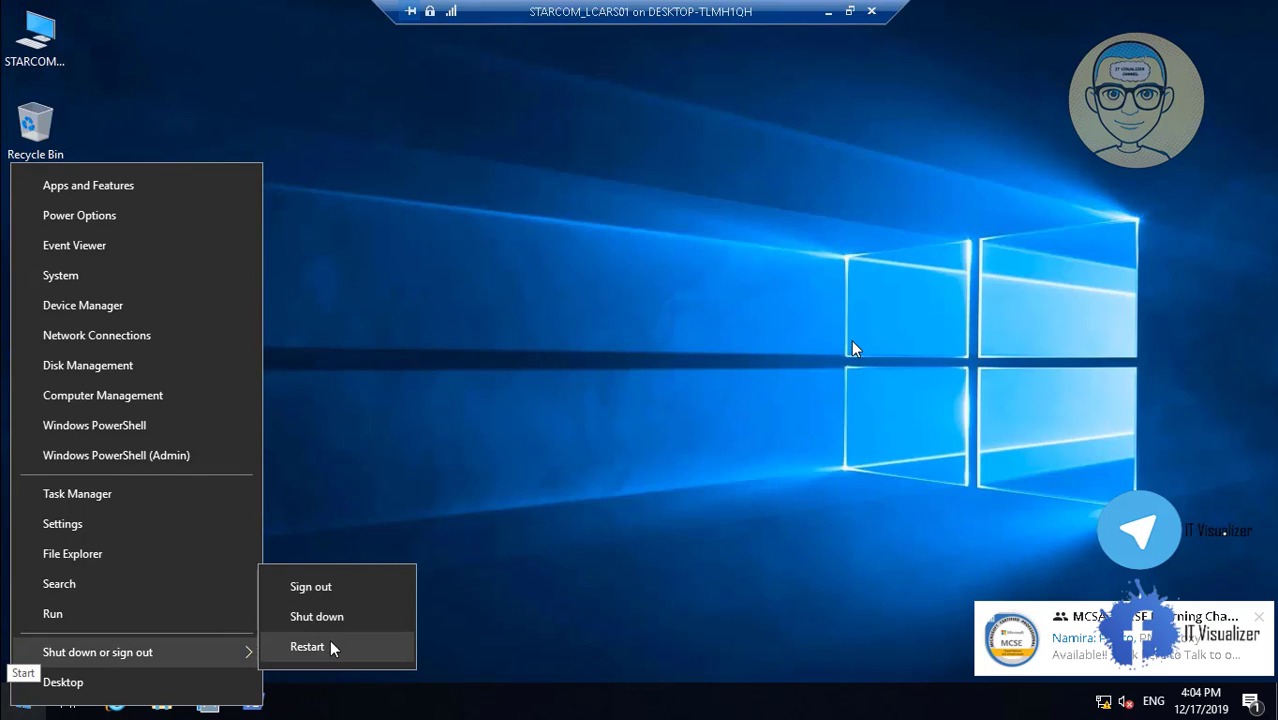
{"action": "left_click", "coordinate": [331, 645]}
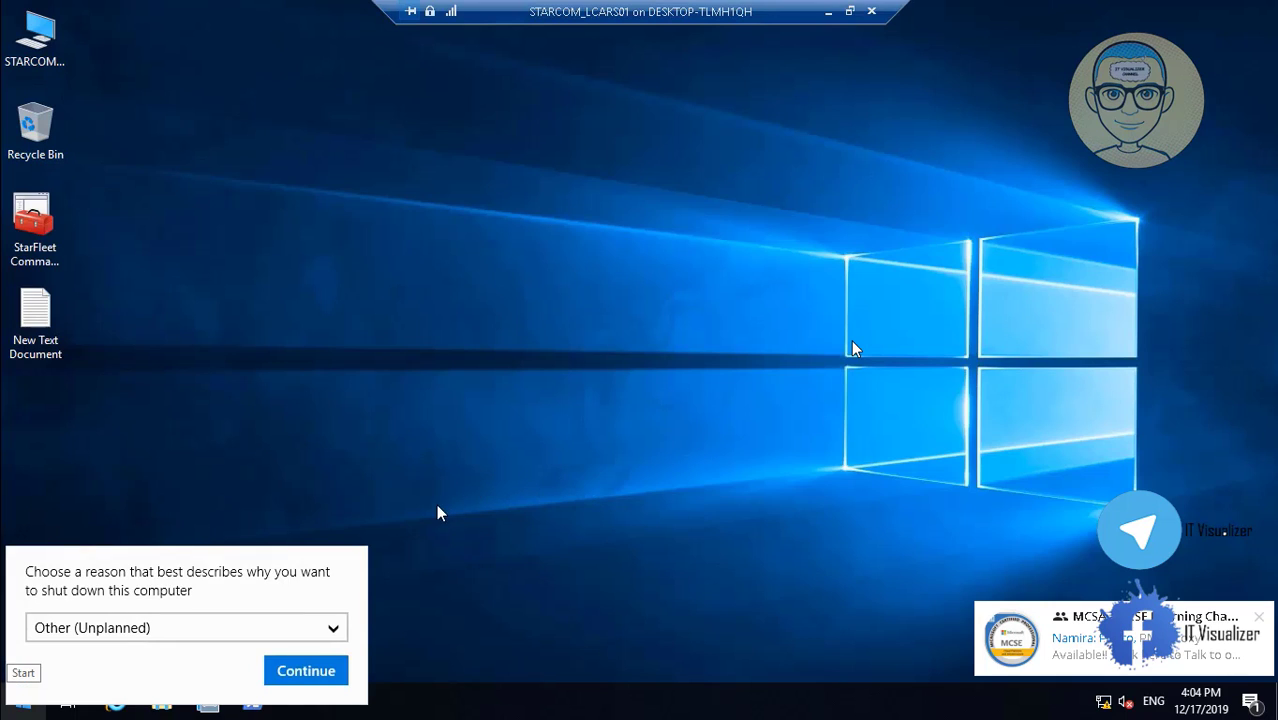
{"action": "left_click", "coordinate": [320, 677]}
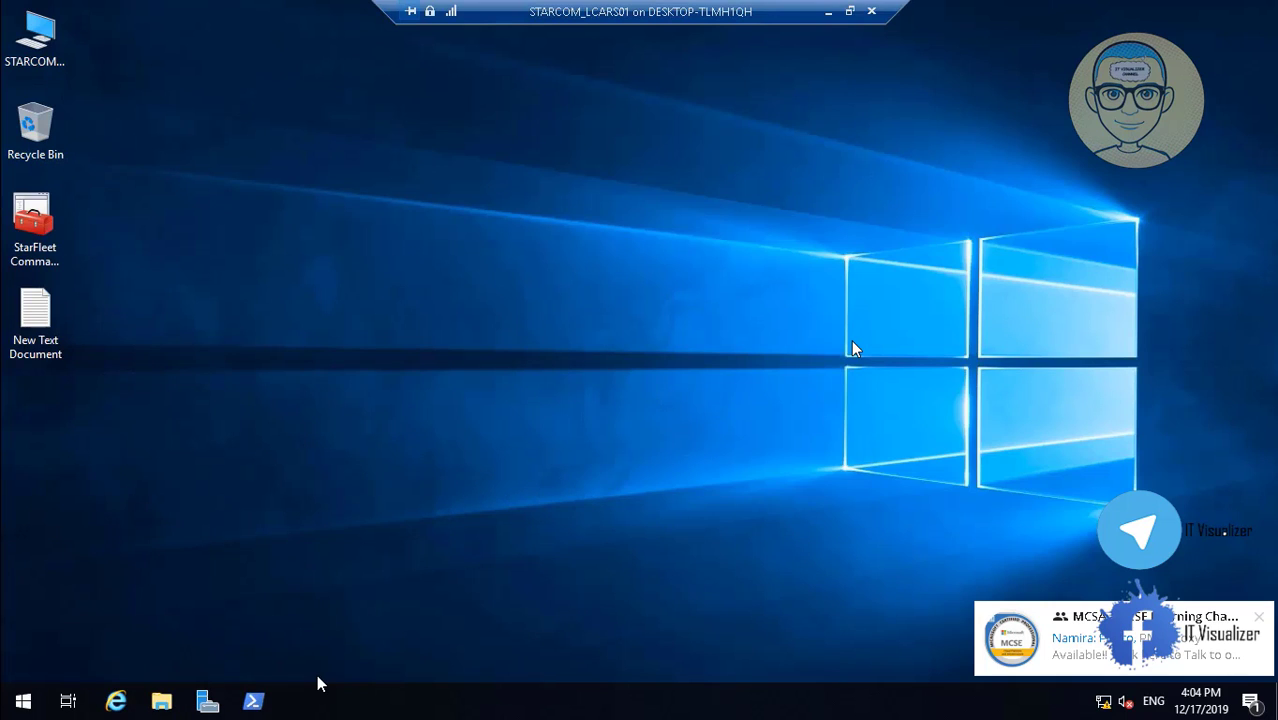
{"action": "left_click", "coordinate": [828, 12]}
{"action": "left_click", "coordinate": [610, 716]}
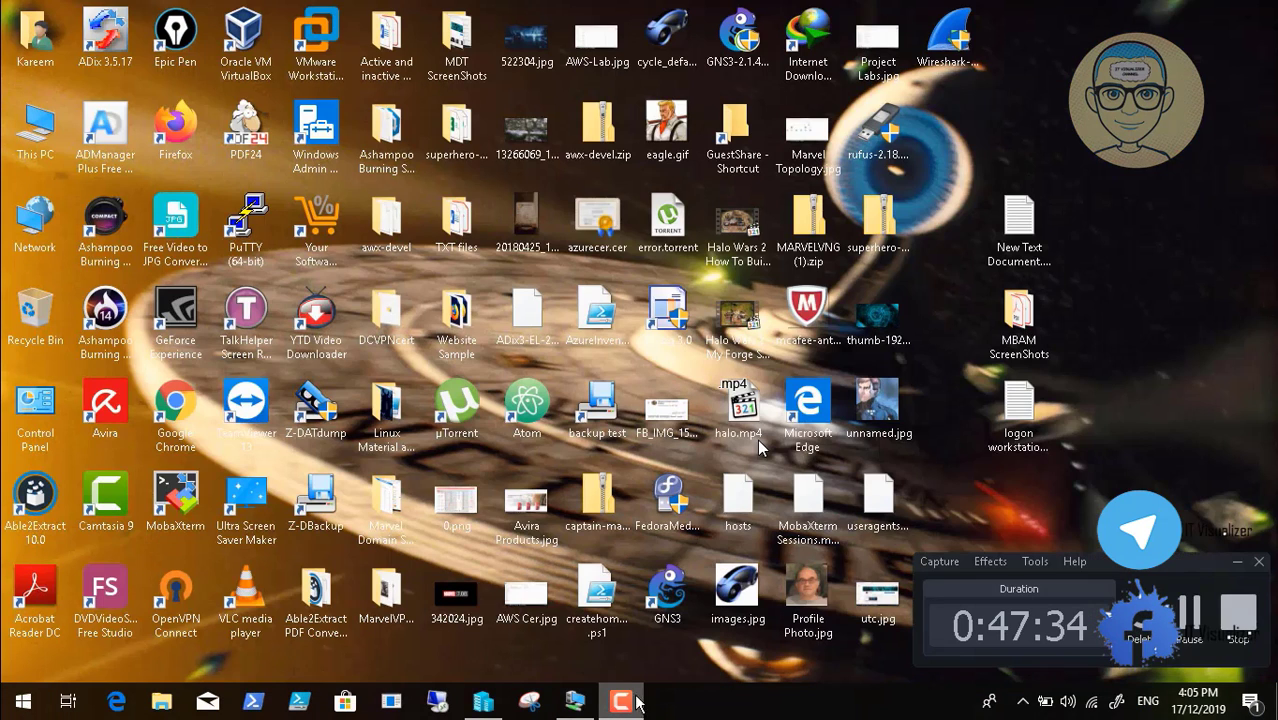
{"action": "left_click", "coordinate": [1192, 612]}
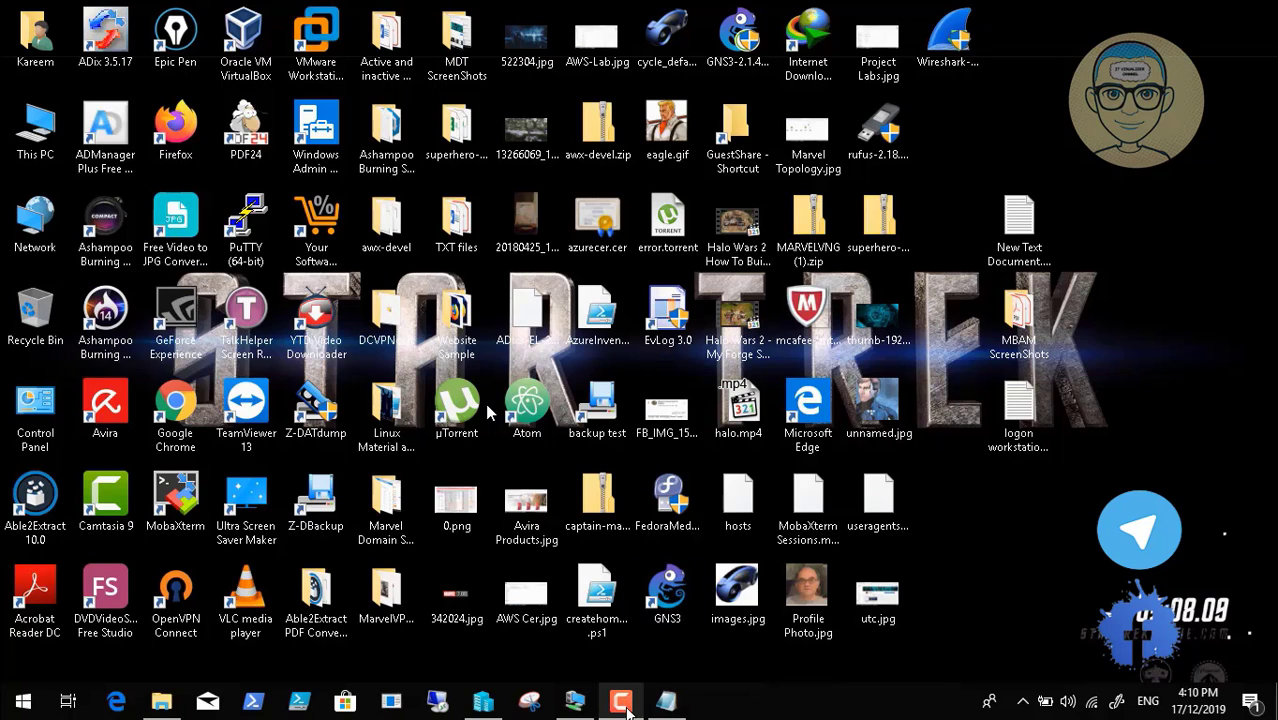
{"action": "left_click", "coordinate": [622, 705]}
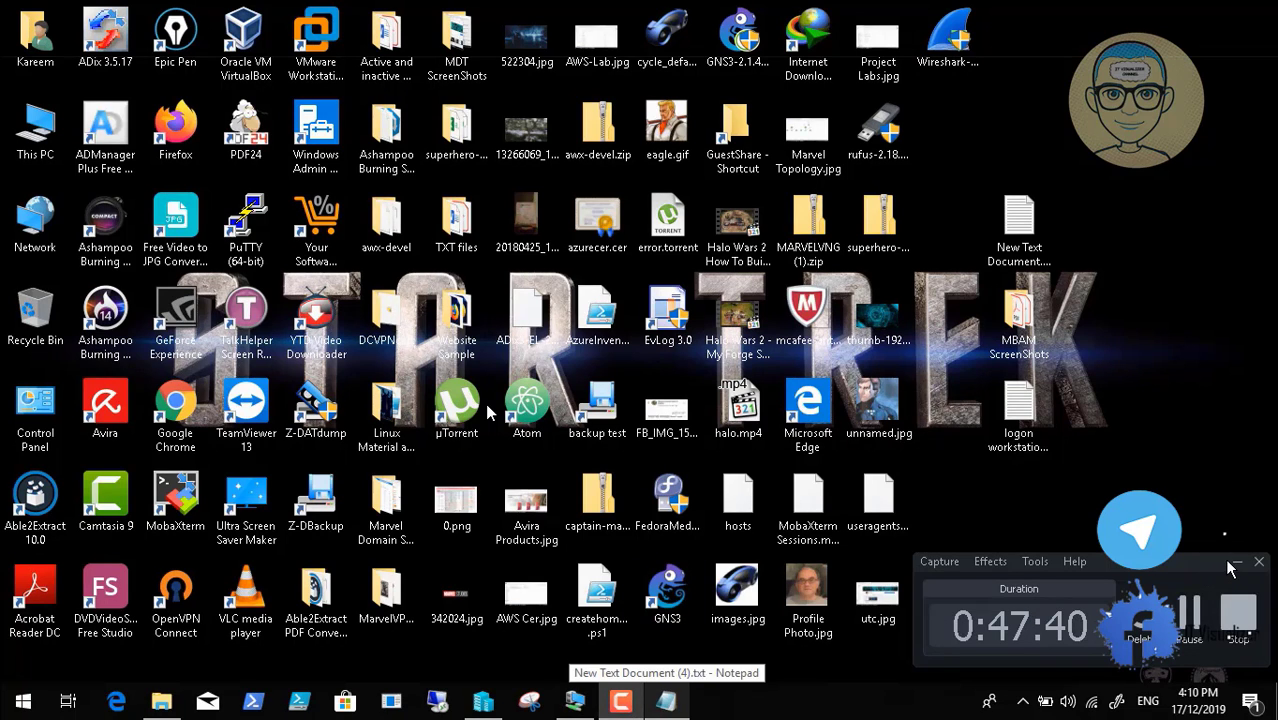
- Switch to the STARCOM_LCARS01 remote session and open the StarFleet Command Center console
{"action": "left_click", "coordinate": [585, 703]}
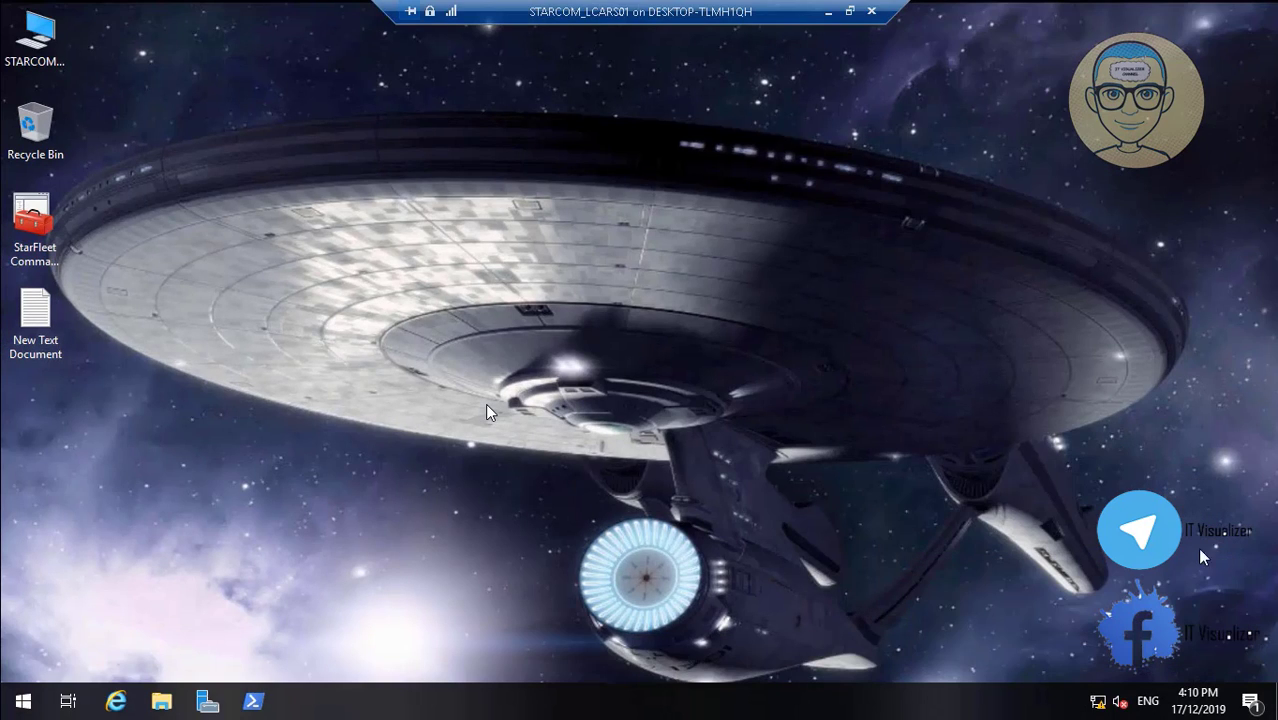
{"action": "left_click", "coordinate": [1237, 561]}
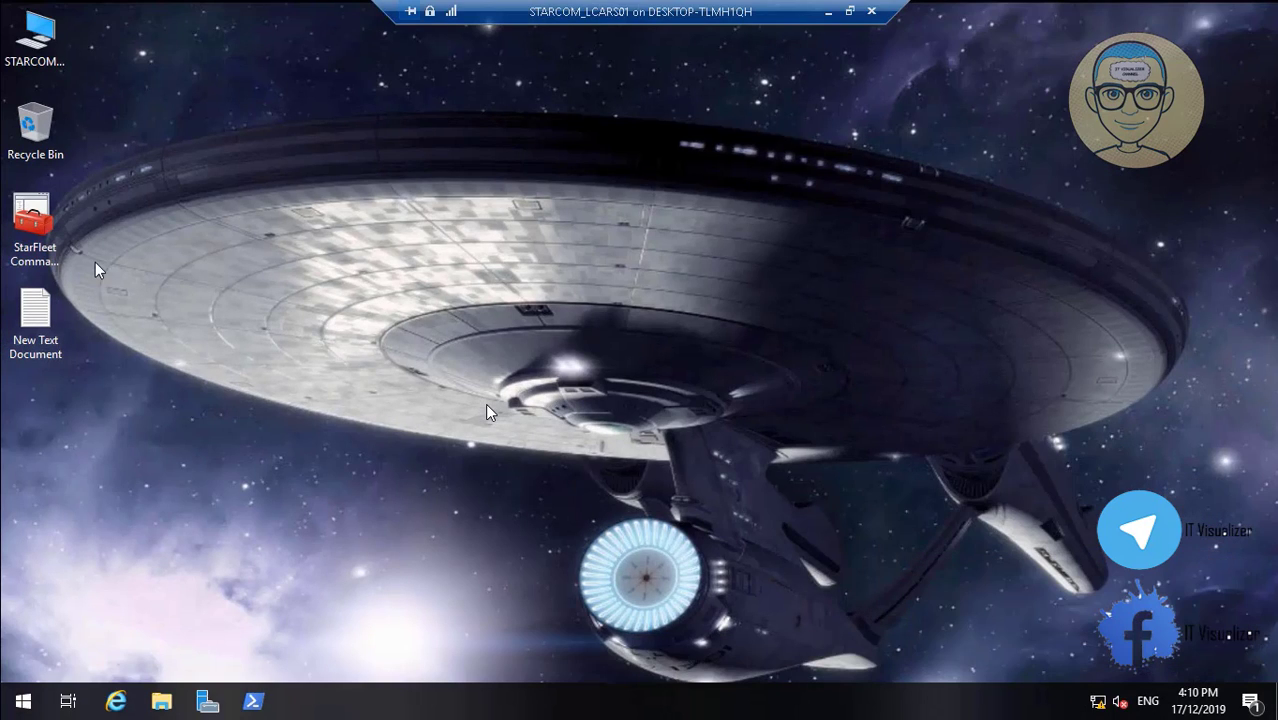
{"action": "left_click", "coordinate": [36, 224]}
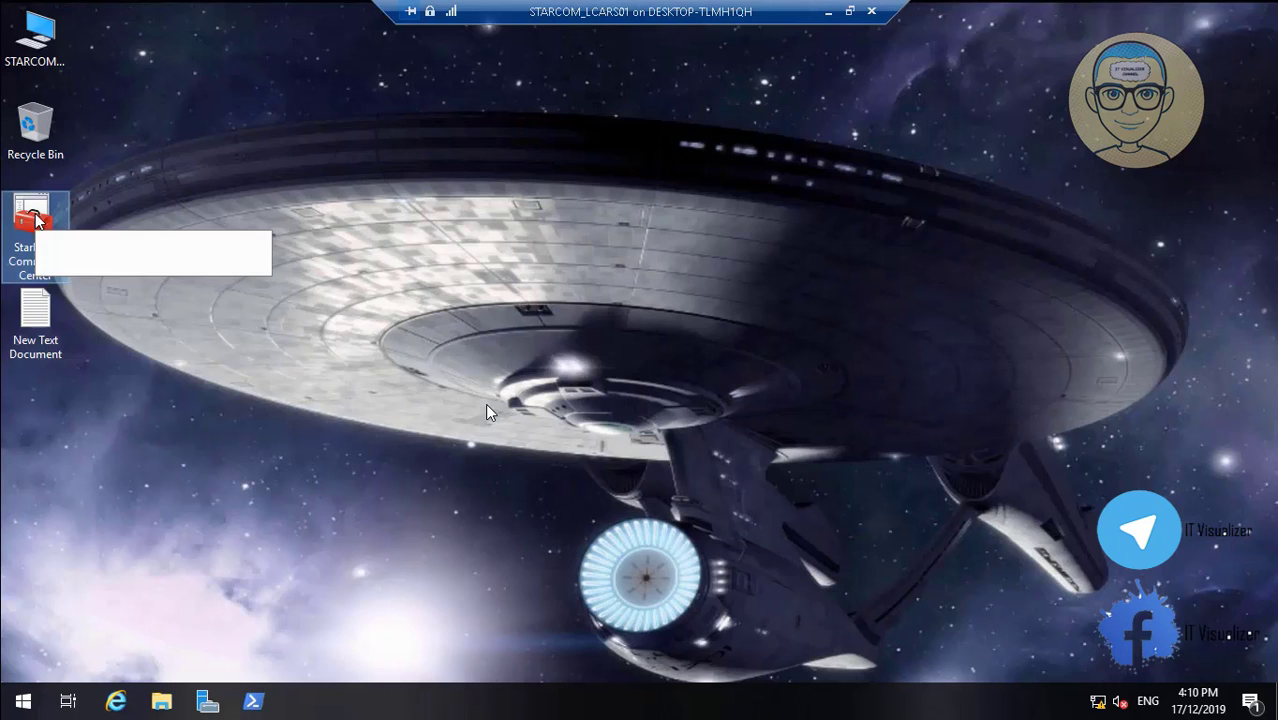
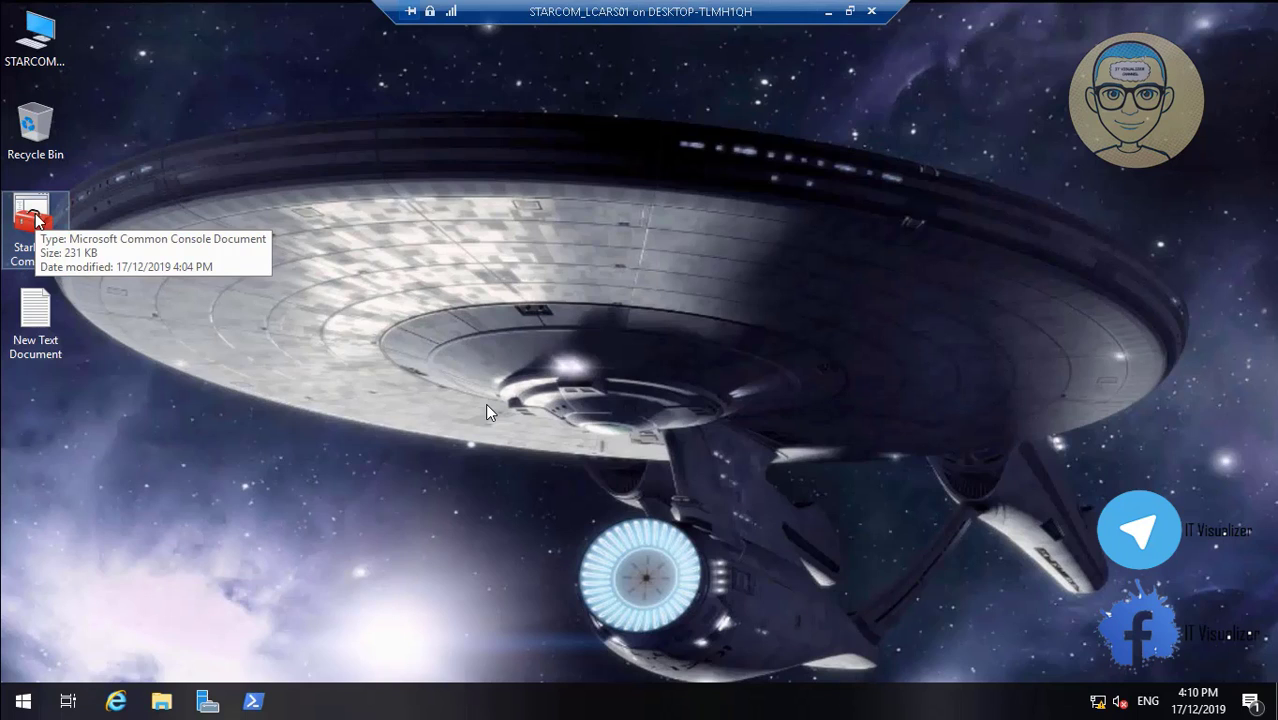
{"action": "left_click", "coordinate": [35, 218]}
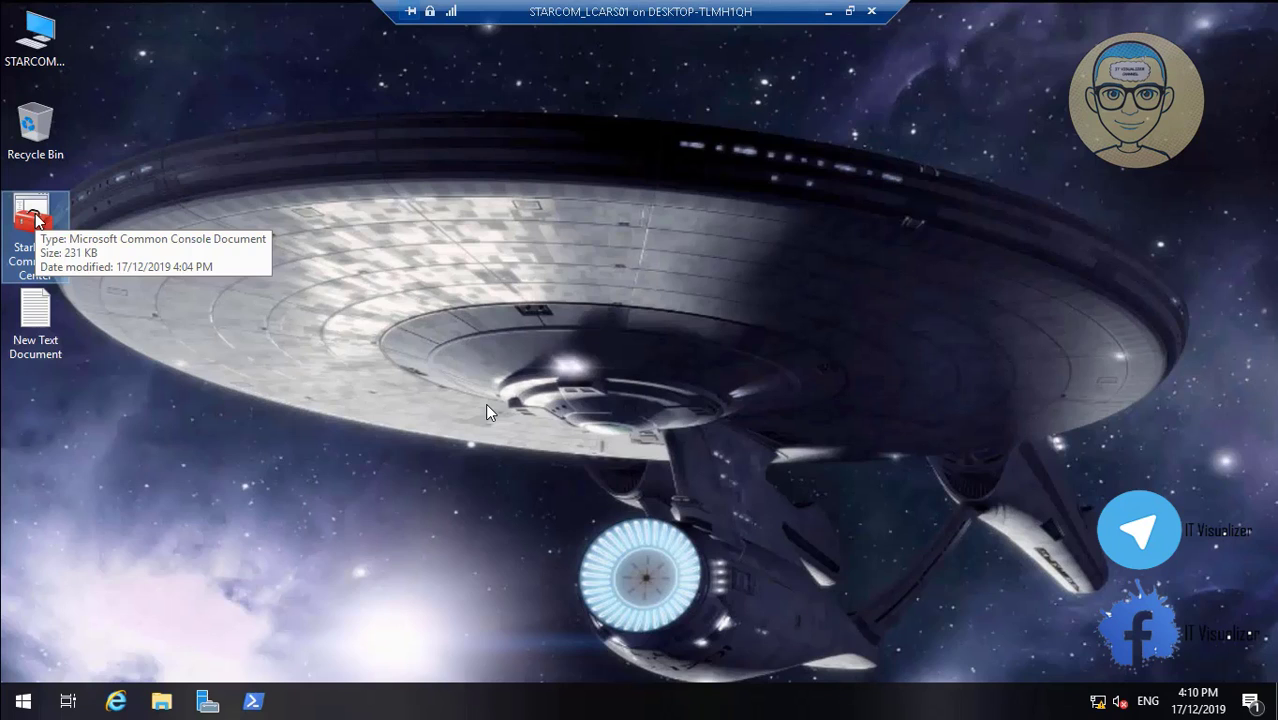
{"action": "double_click", "coordinate": [35, 218]}
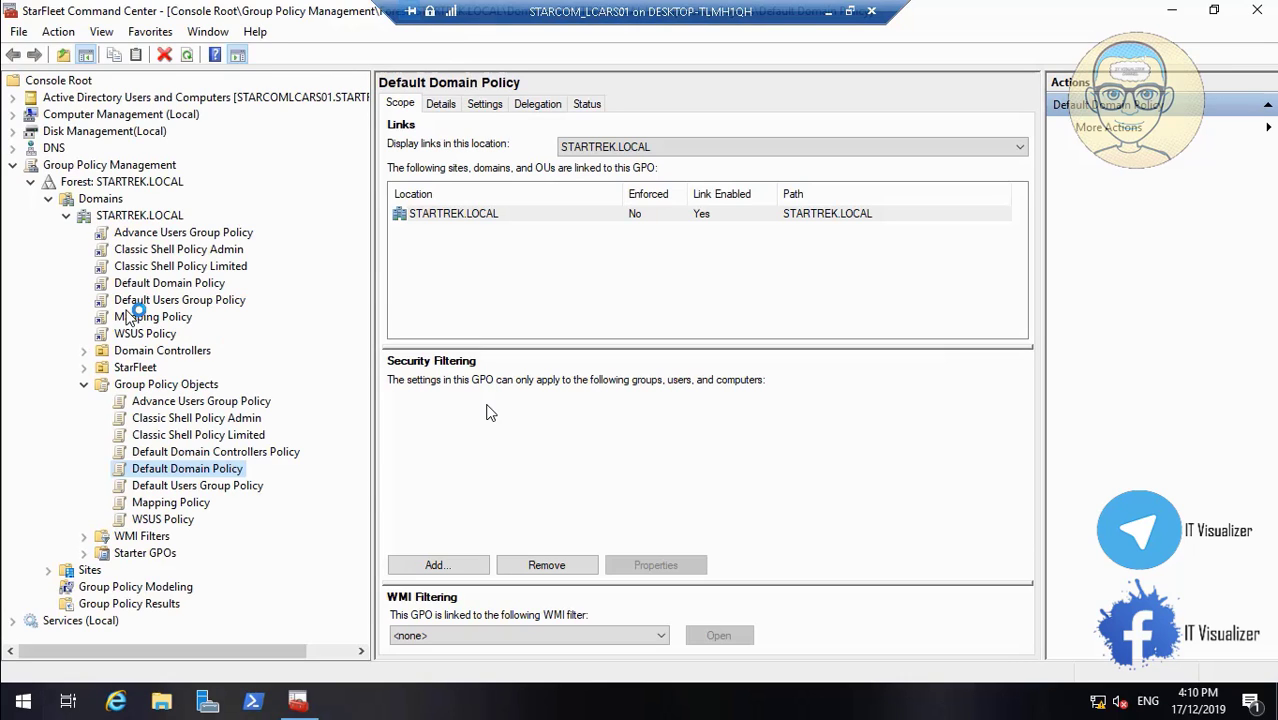
- Open the Security Groups organizational unit under STARTREK.LOCAL, StarFleet, StarFleet Command in Active Directory Users and Computers
{"action": "left_click", "coordinate": [13, 98]}
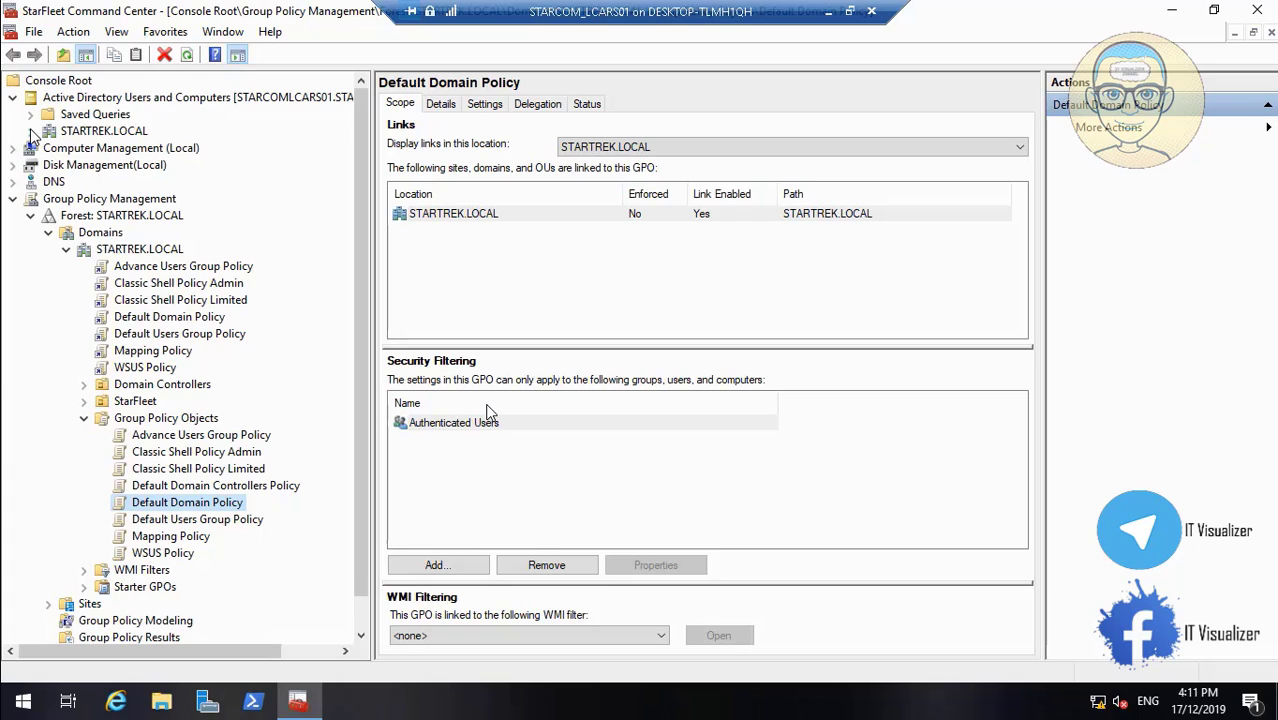
{"action": "left_click", "coordinate": [30, 131]}
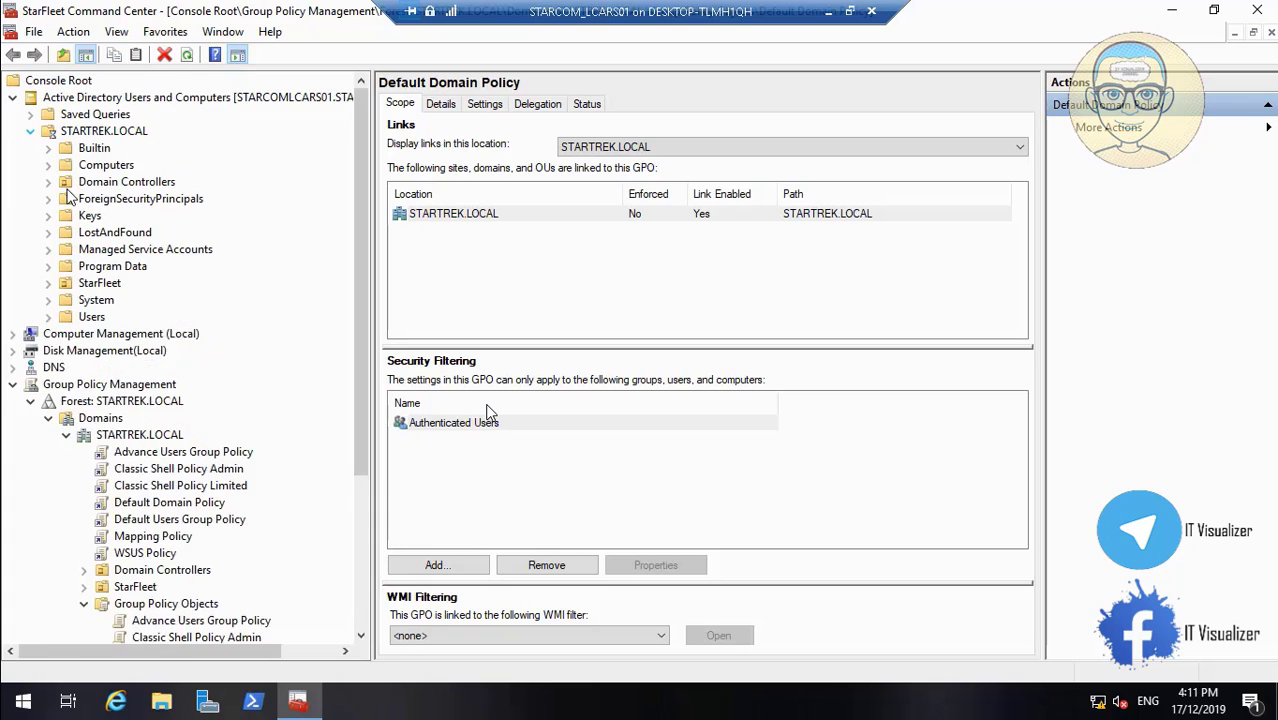
{"action": "left_click", "coordinate": [50, 284]}
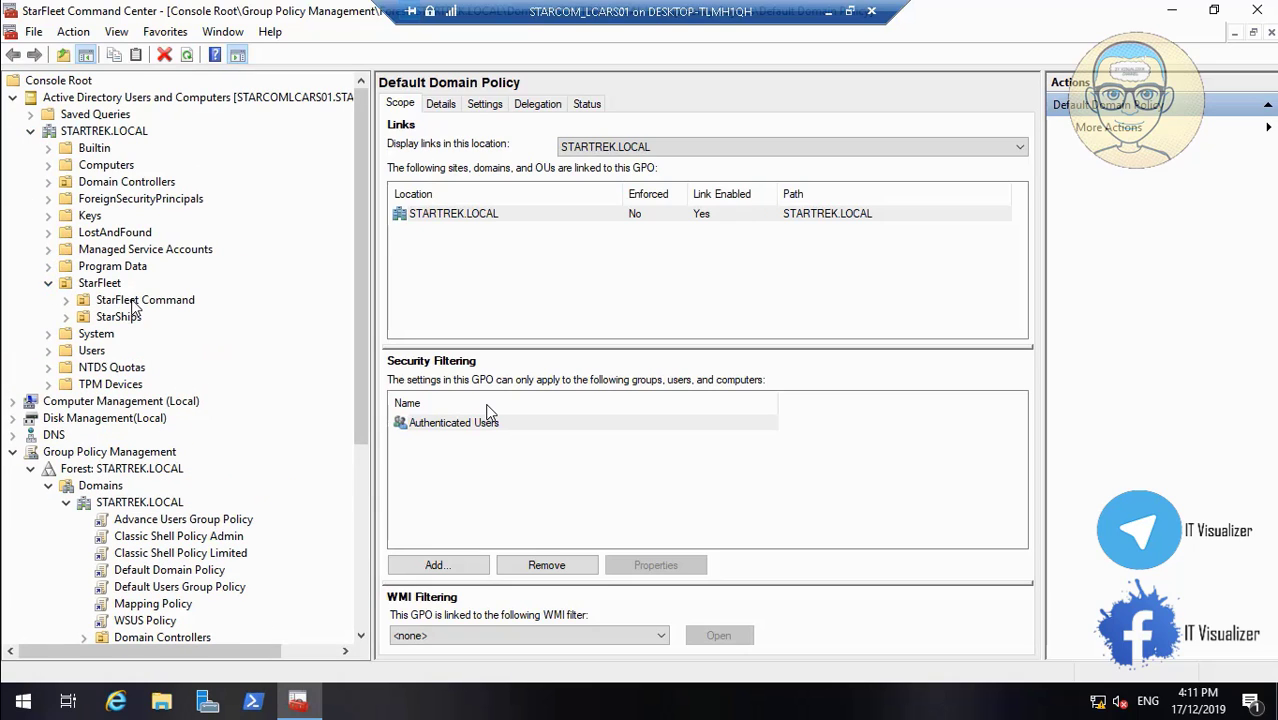
{"action": "left_click", "coordinate": [133, 303]}
{"action": "left_click", "coordinate": [66, 300]}
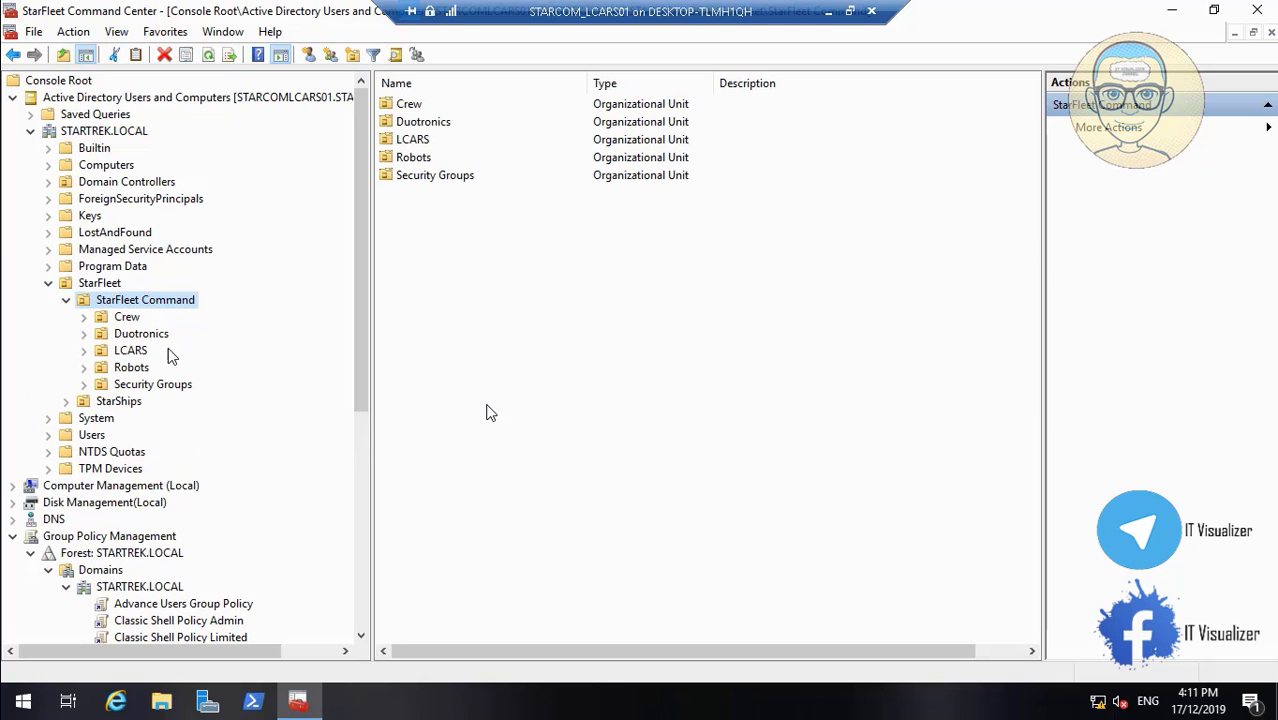
{"action": "left_click", "coordinate": [176, 385]}
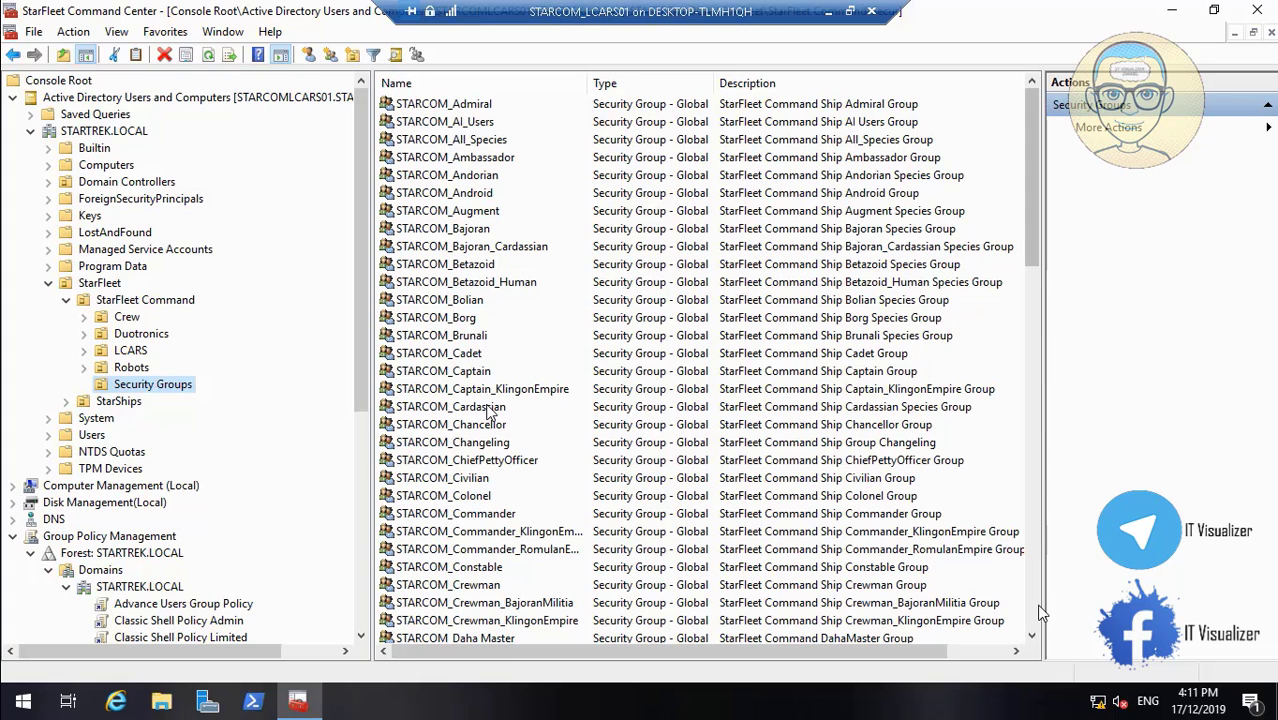
- Examine the members of the STARCOM_IT security group and close its properties without changes
{"action": "left_click", "coordinate": [1036, 610]}
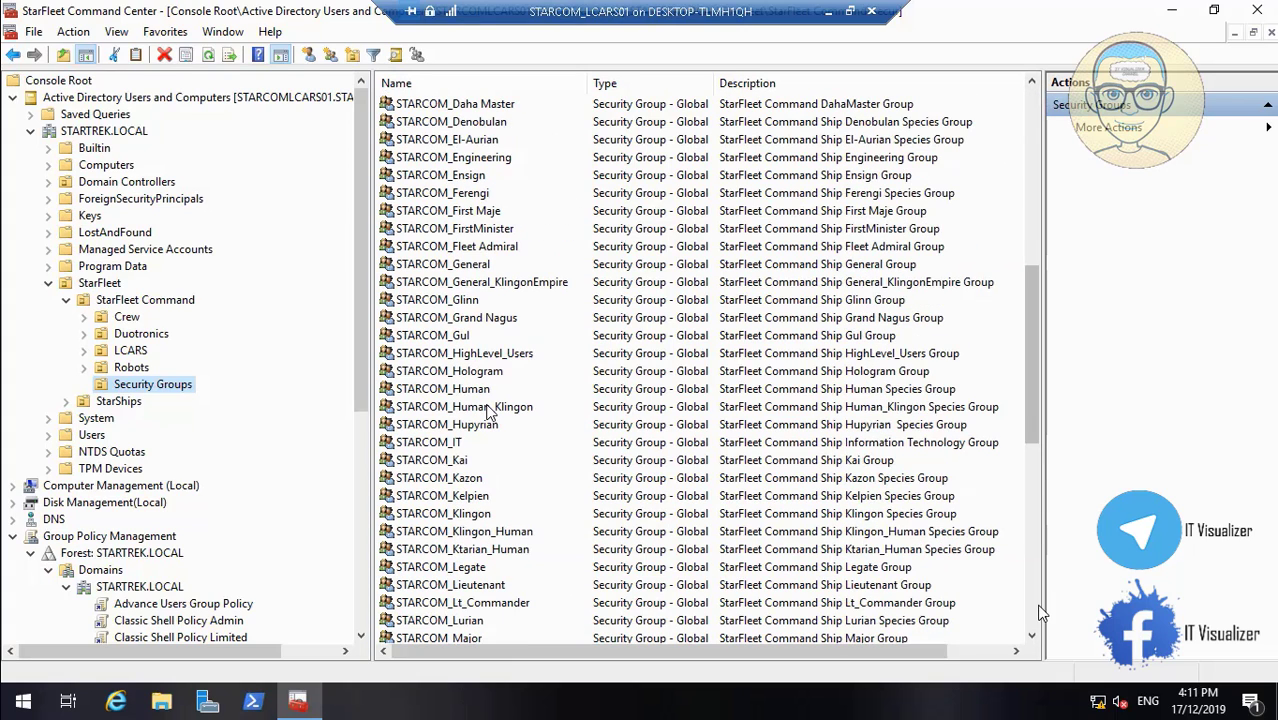
{"action": "left_click", "coordinate": [432, 446]}
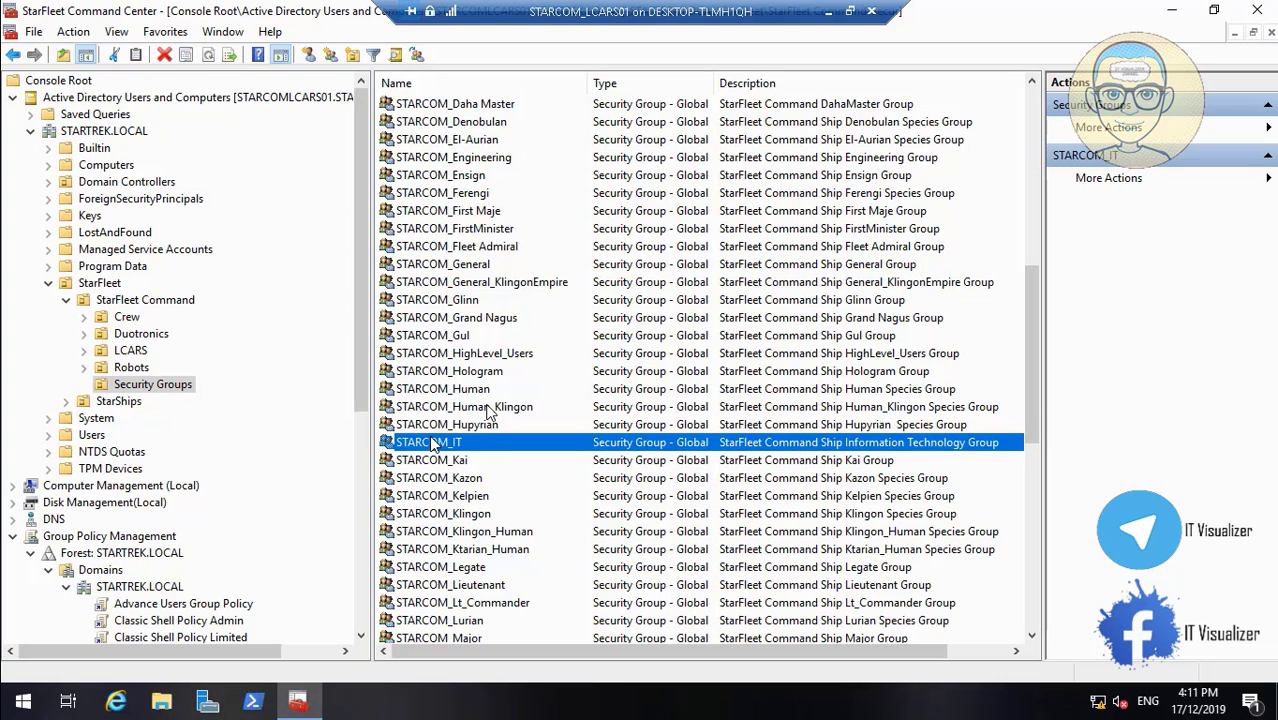
{"action": "double_click", "coordinate": [432, 446]}
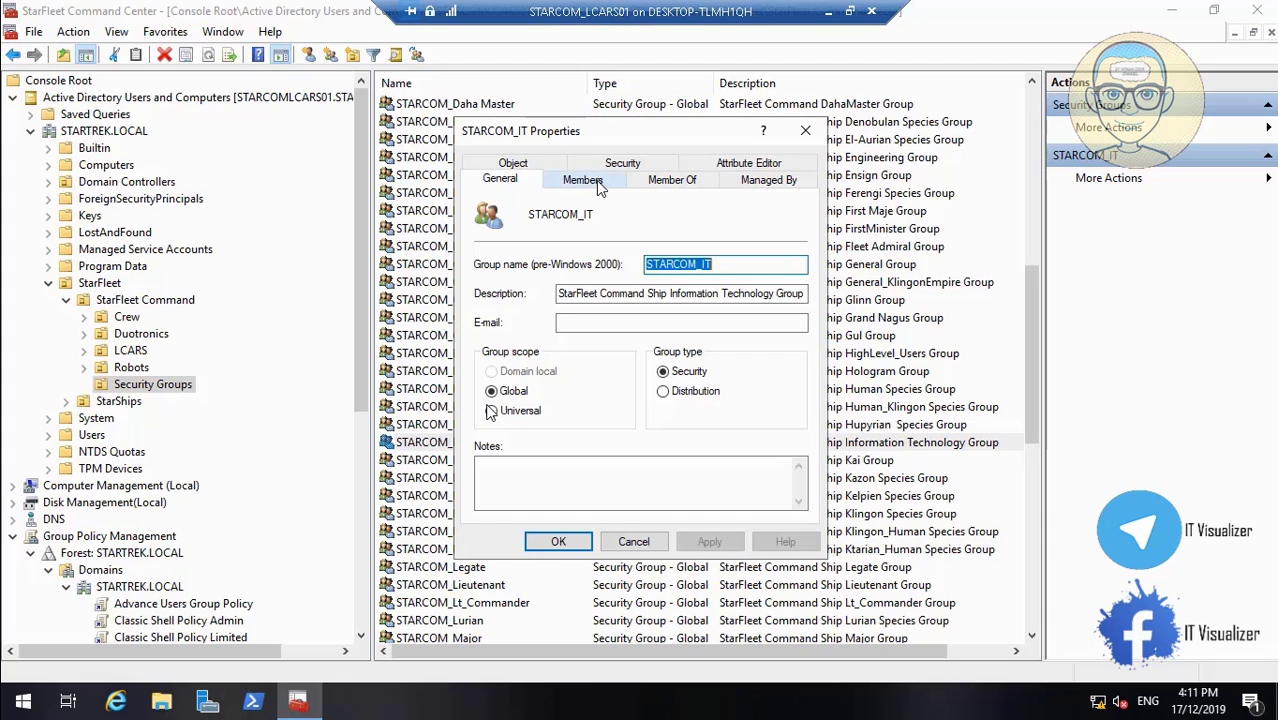
{"action": "left_click", "coordinate": [595, 183]}
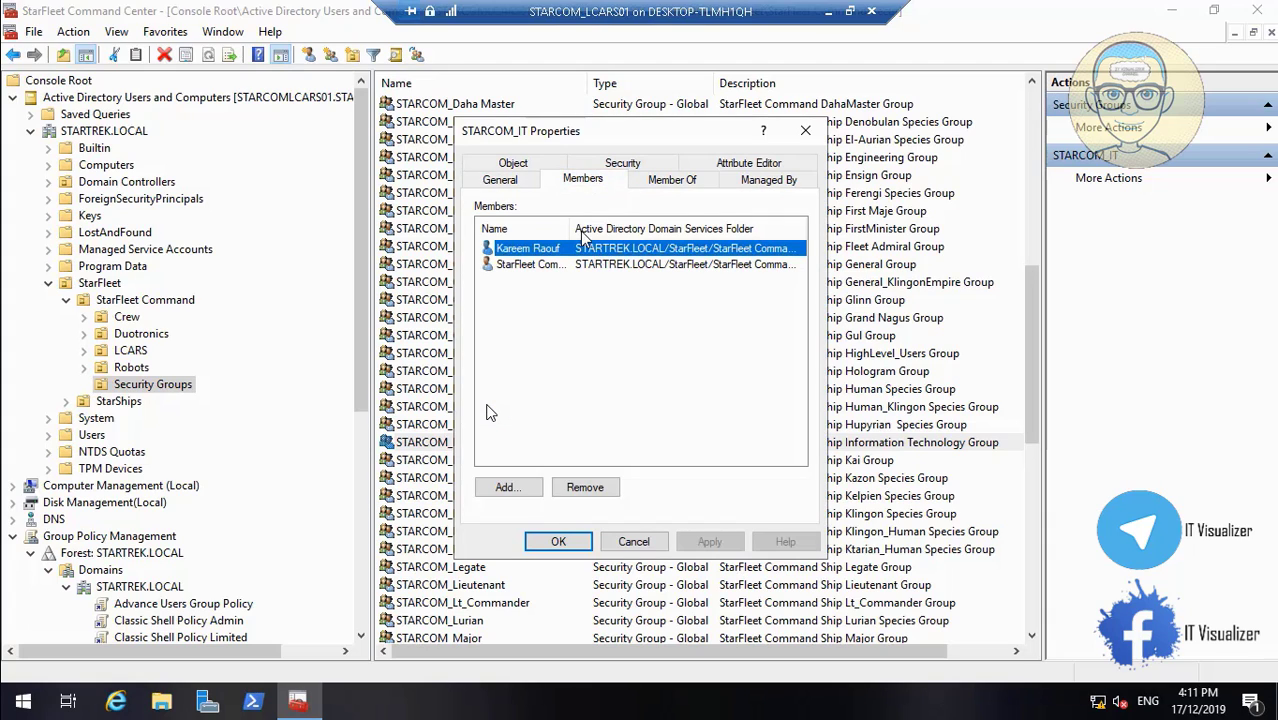
{"action": "left_click_drag", "start_coordinate": [572, 229], "coordinate": [688, 229]}
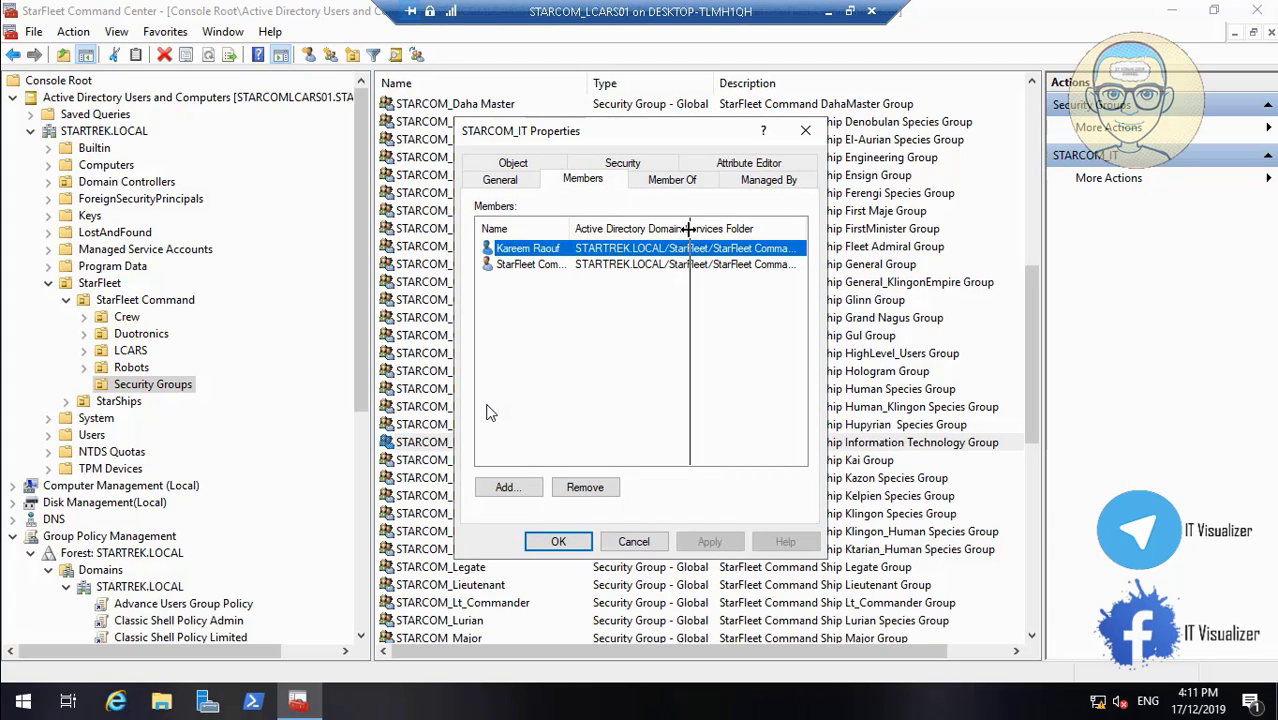
{"action": "left_click", "coordinate": [633, 541]}
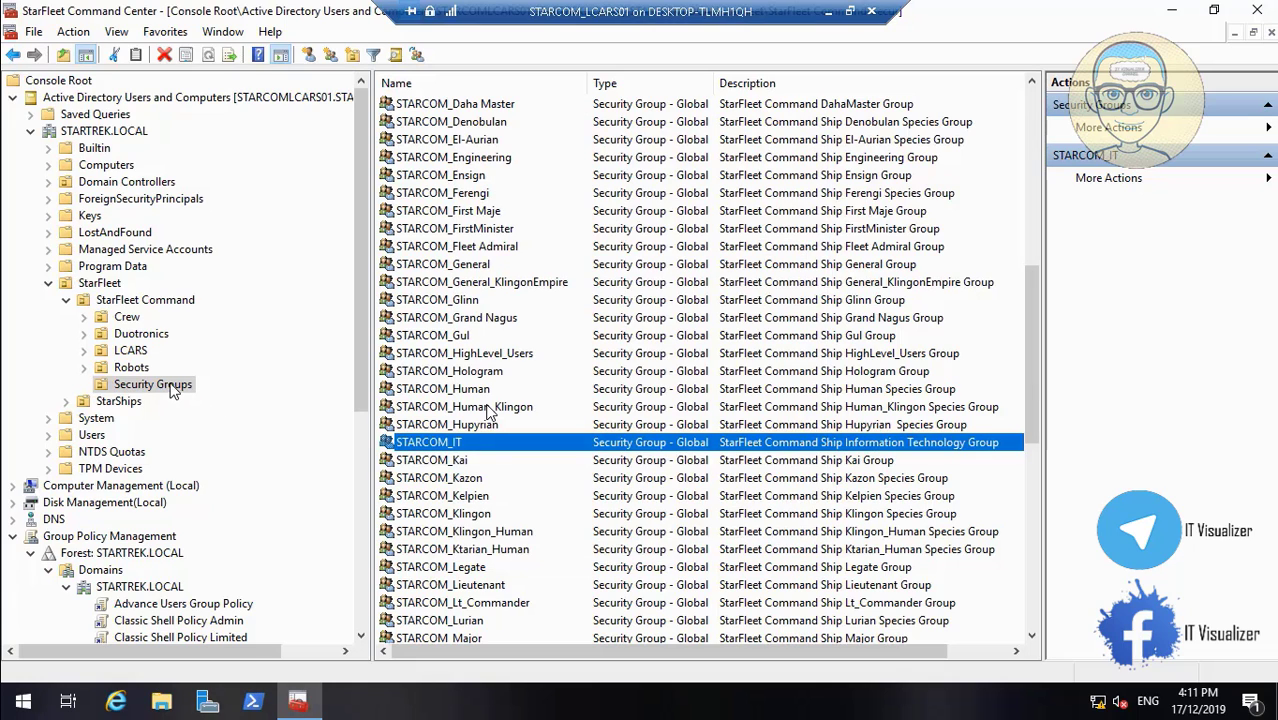
- Create a global security group named STARCOM_GLOBAL_IT in the Security Groups organizational unit
{"action": "right_click", "coordinate": [212, 390]}
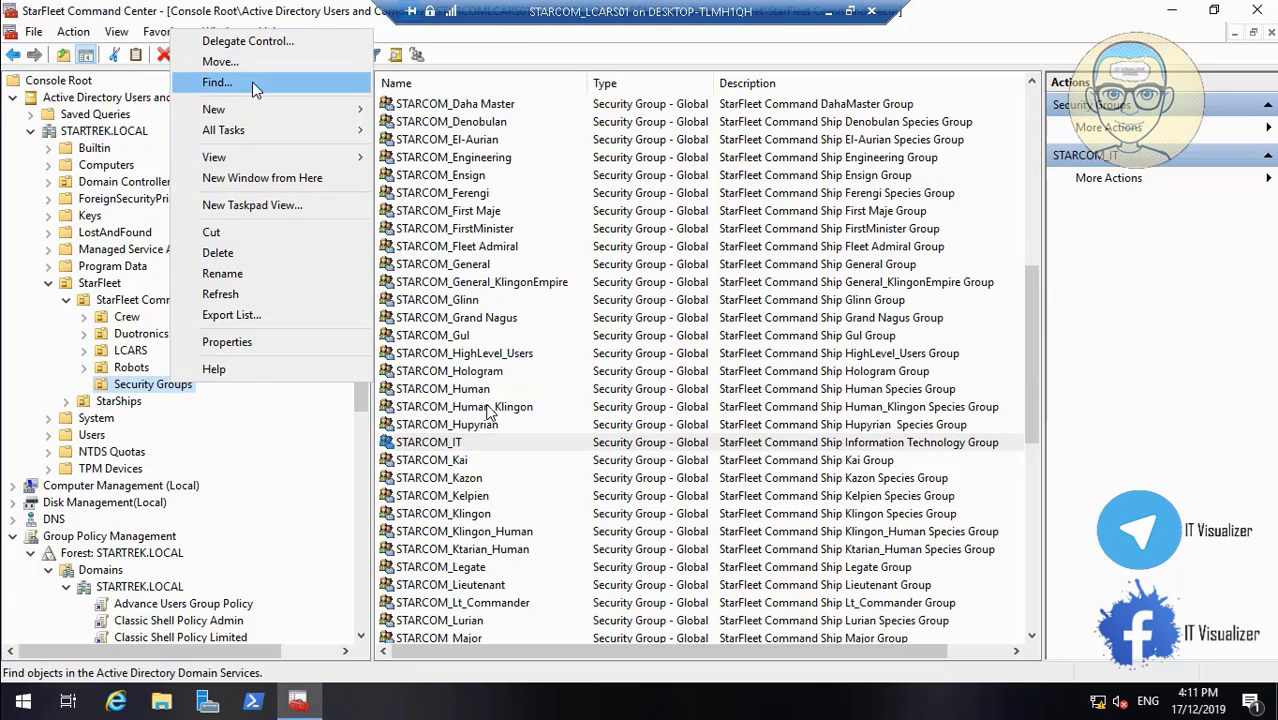
{"action": "mouse_move", "coordinate": [250, 114]}
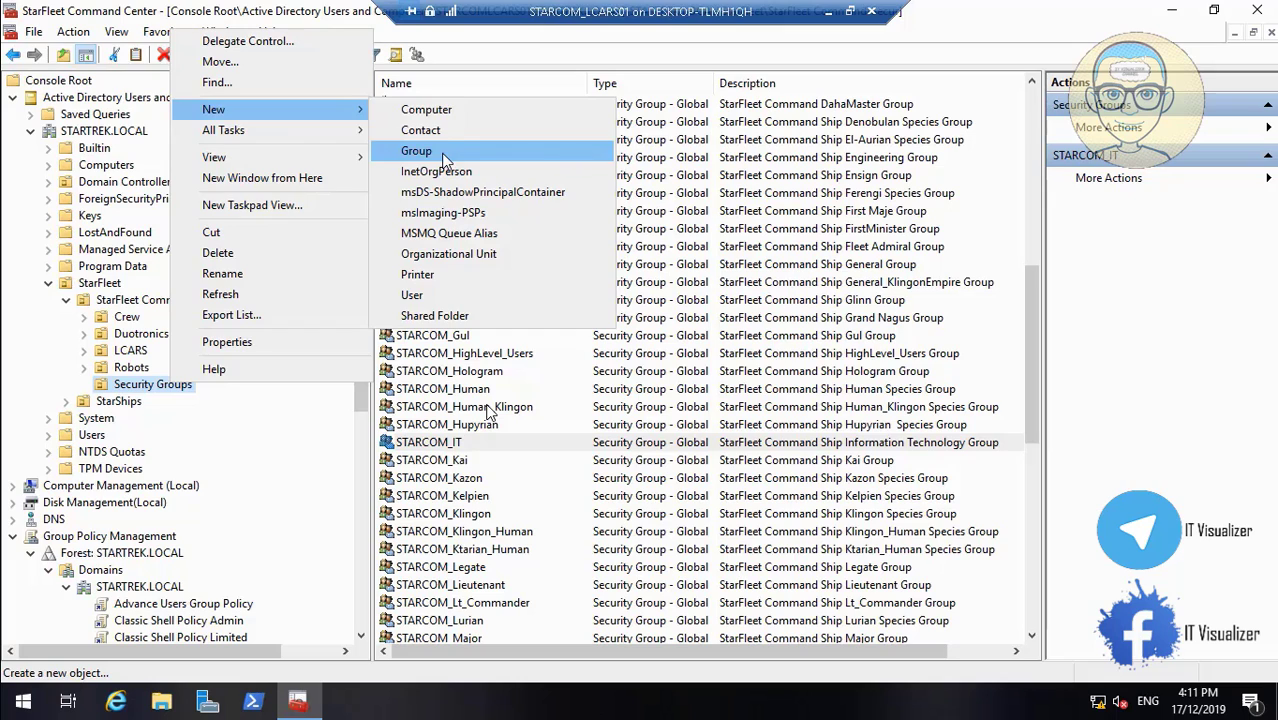
{"action": "left_click", "coordinate": [442, 155]}
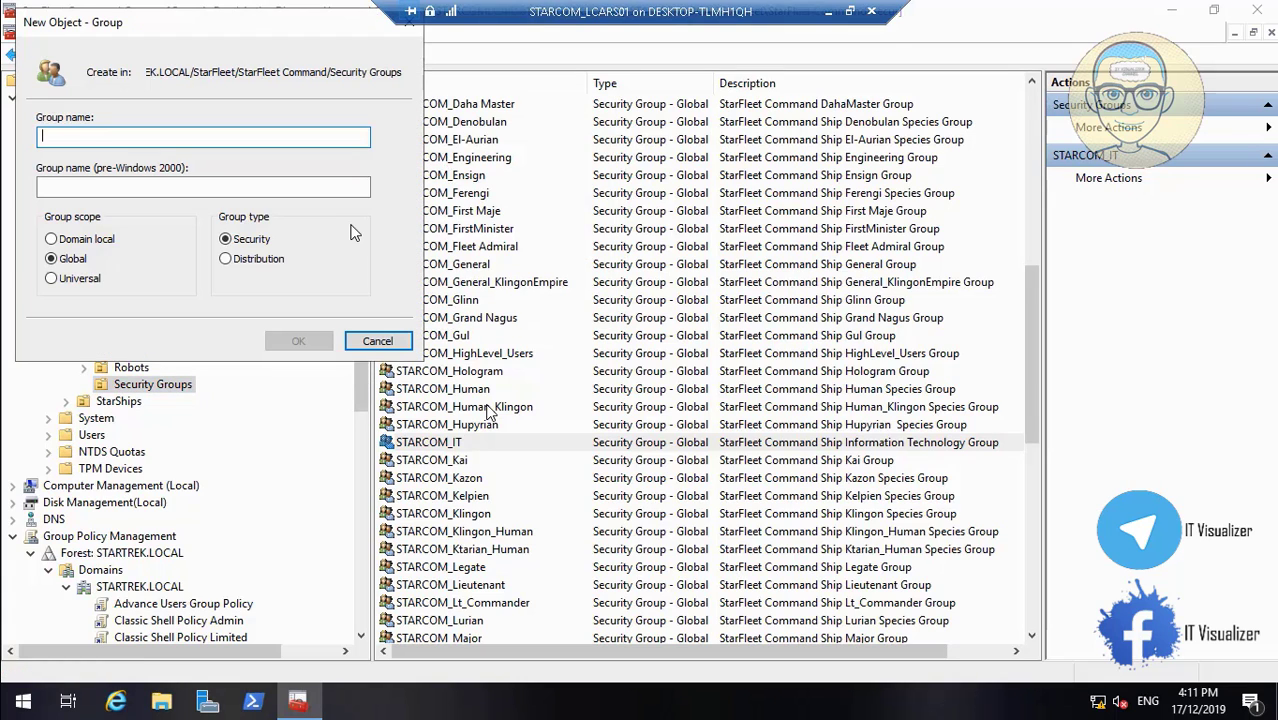
{"action": "type", "text": "Star"}
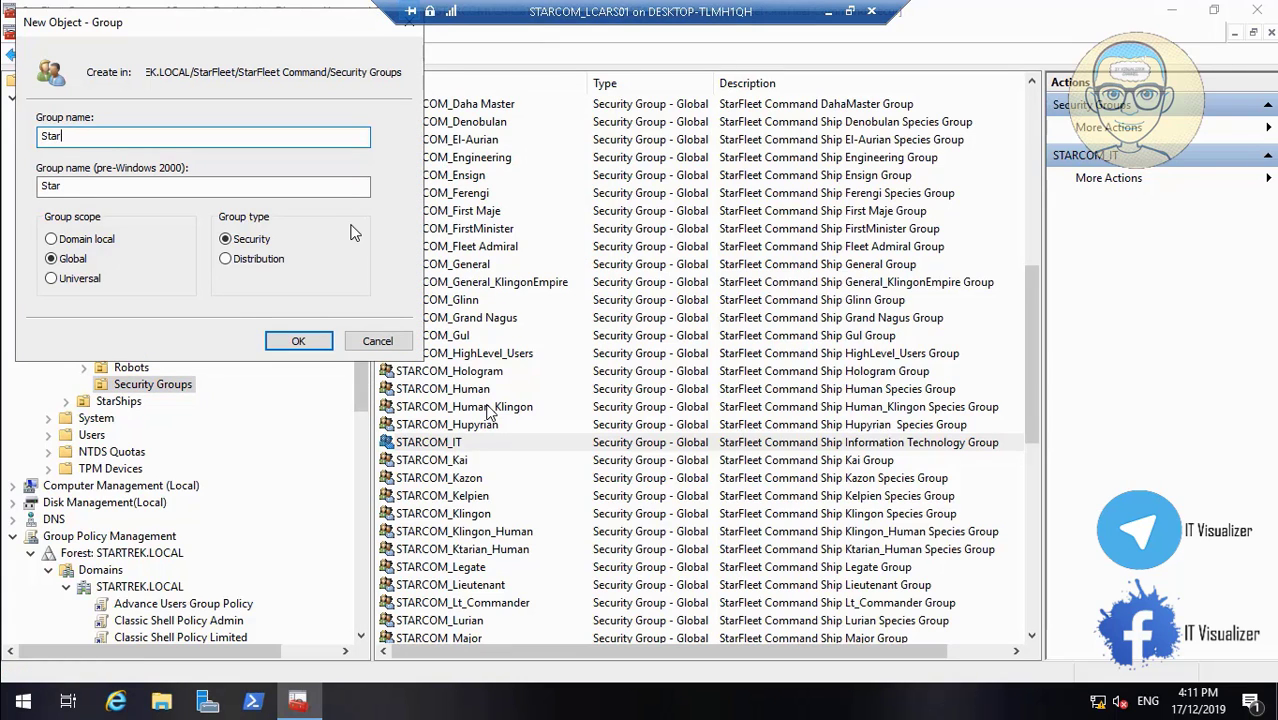
{"action": "type", "text": "Co"}
{"action": "key", "text": "BackSpace"}
{"action": "key", "text": "BackSpace"}
{"action": "type", "text": "COM"}
{"action": "key", "text": "BackSpace"}
{"action": "key", "text": "BackSpace"}
{"action": "key", "text": "BackSpace"}
{"action": "key", "text": "BackSpace"}
{"action": "key", "text": "BackSpace"}
{"action": "key", "text": "BackSpace"}
{"action": "key", "text": "BackSpace"}
{"action": "type", "text": "STARCOM_GLO"}
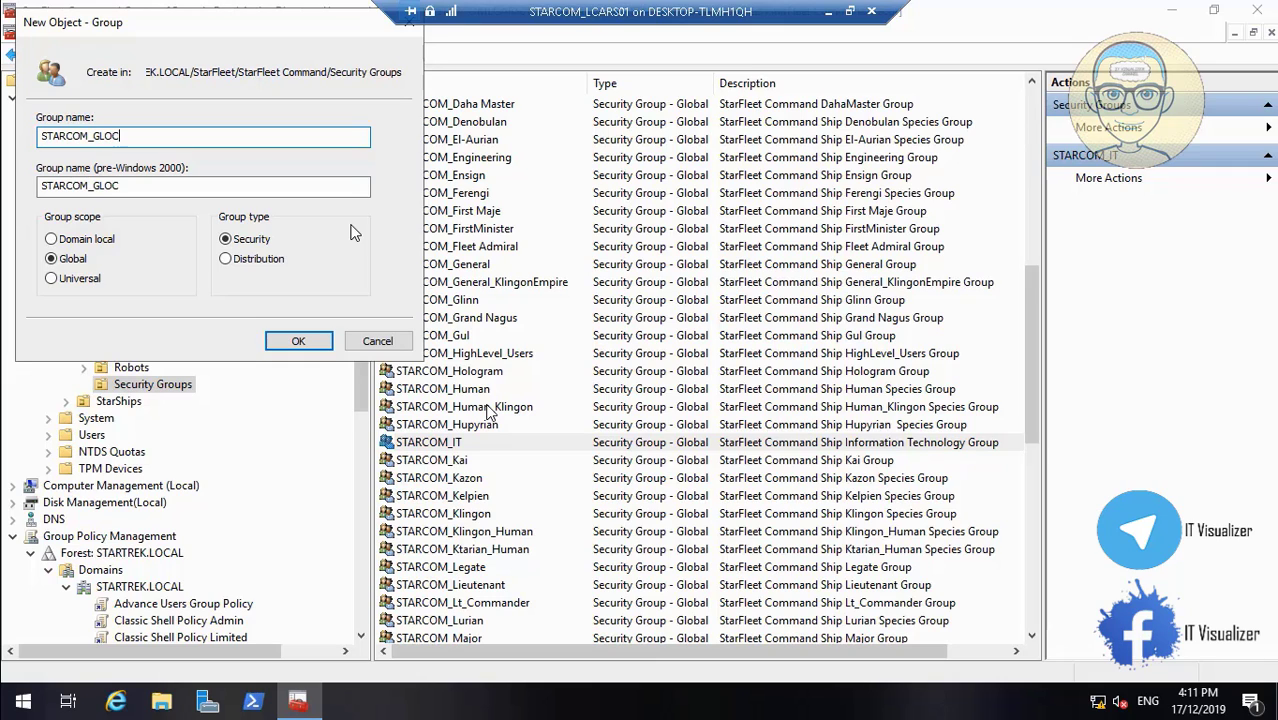
{"action": "type", "text": "BAL_IT"}
{"action": "left_click", "coordinate": [306, 345]}
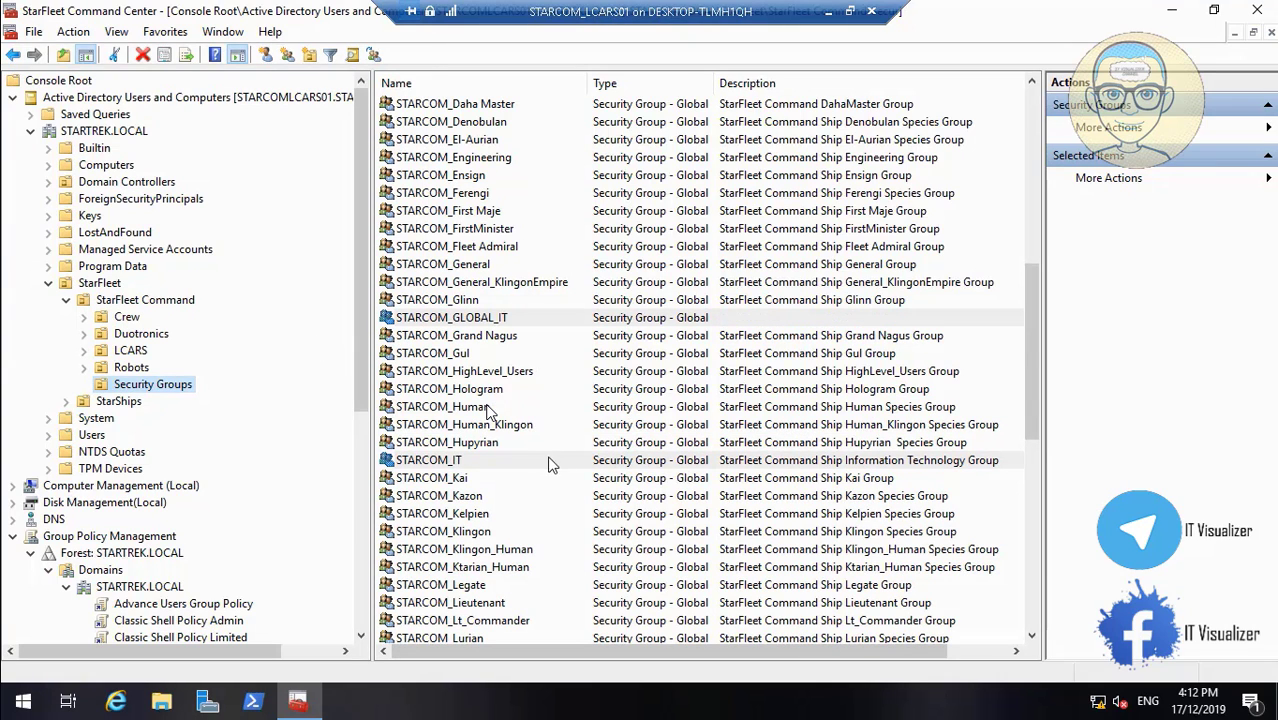
- Copy the full description text from the STARCOM_IT group's properties
{"action": "double_click", "coordinate": [558, 465]}
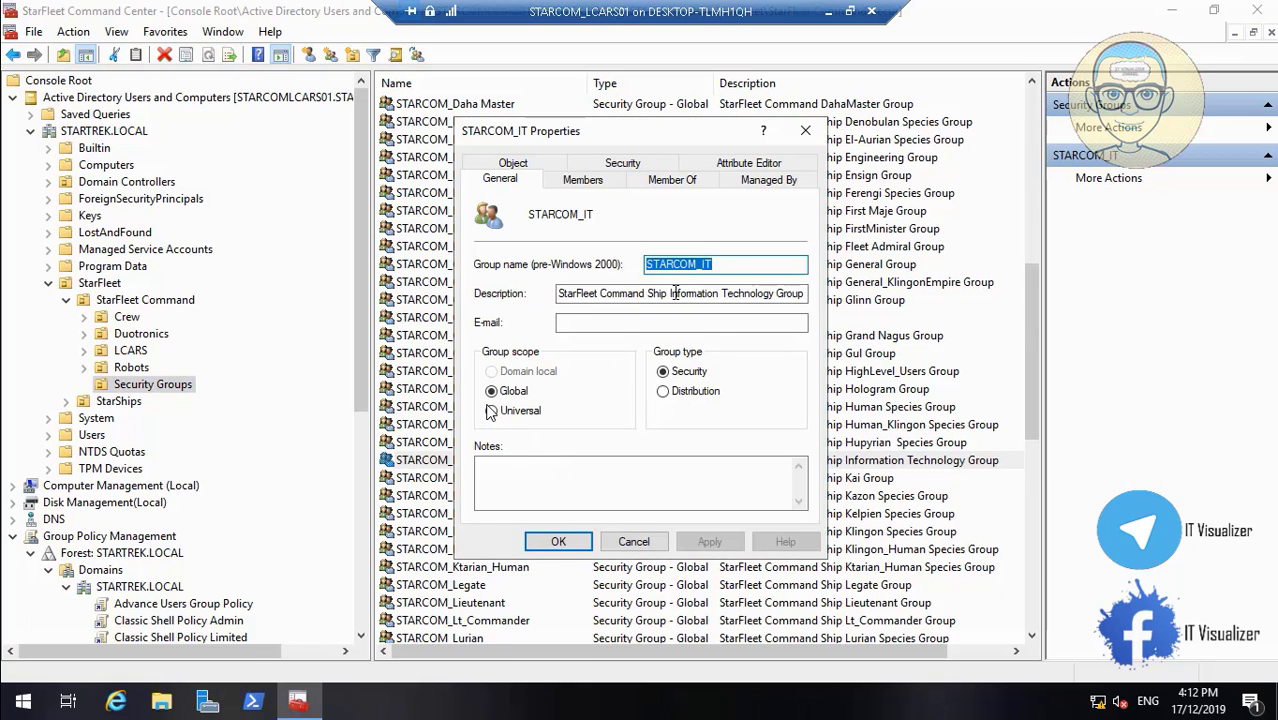
{"action": "left_click_drag", "start_coordinate": [563, 296], "coordinate": [910, 300]}
{"action": "key", "text": "ctrl+c"}
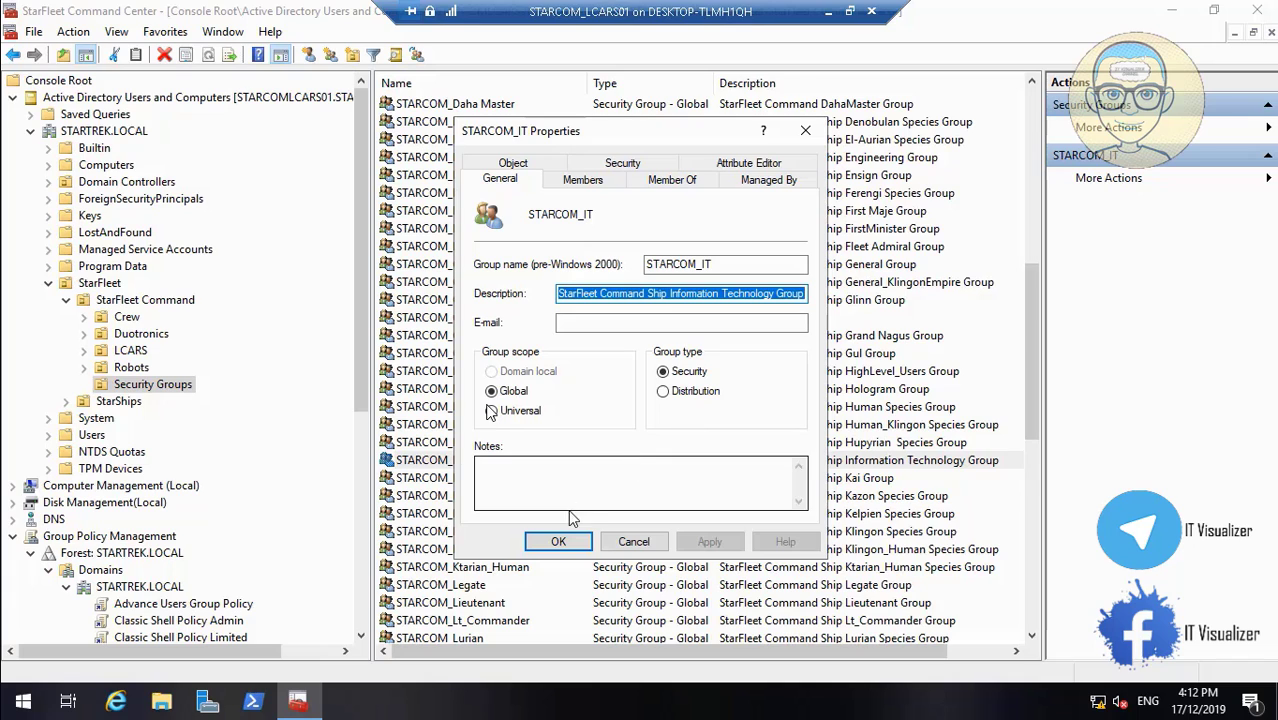
{"action": "left_click", "coordinate": [561, 542]}
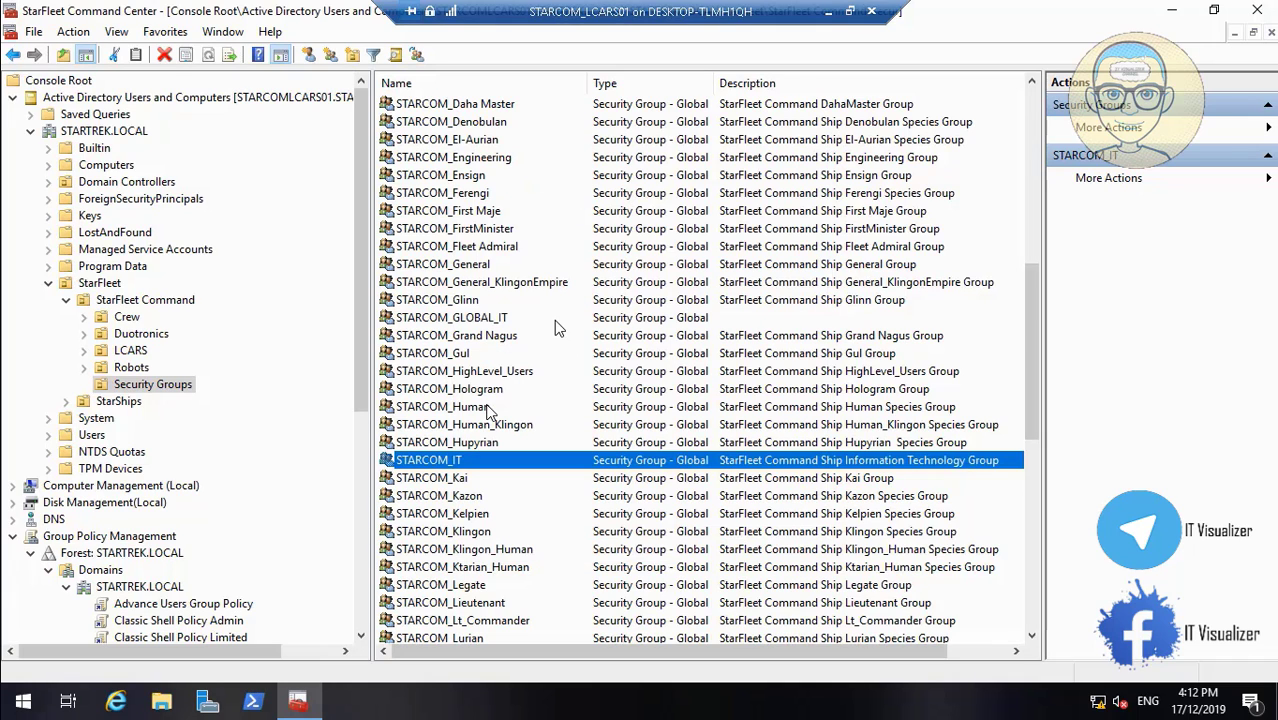
- Paste the copied description into the STARCOM_GLOBAL_IT group, insert "For all Ships" before "Group", and save the properties
{"action": "double_click", "coordinate": [548, 320]}
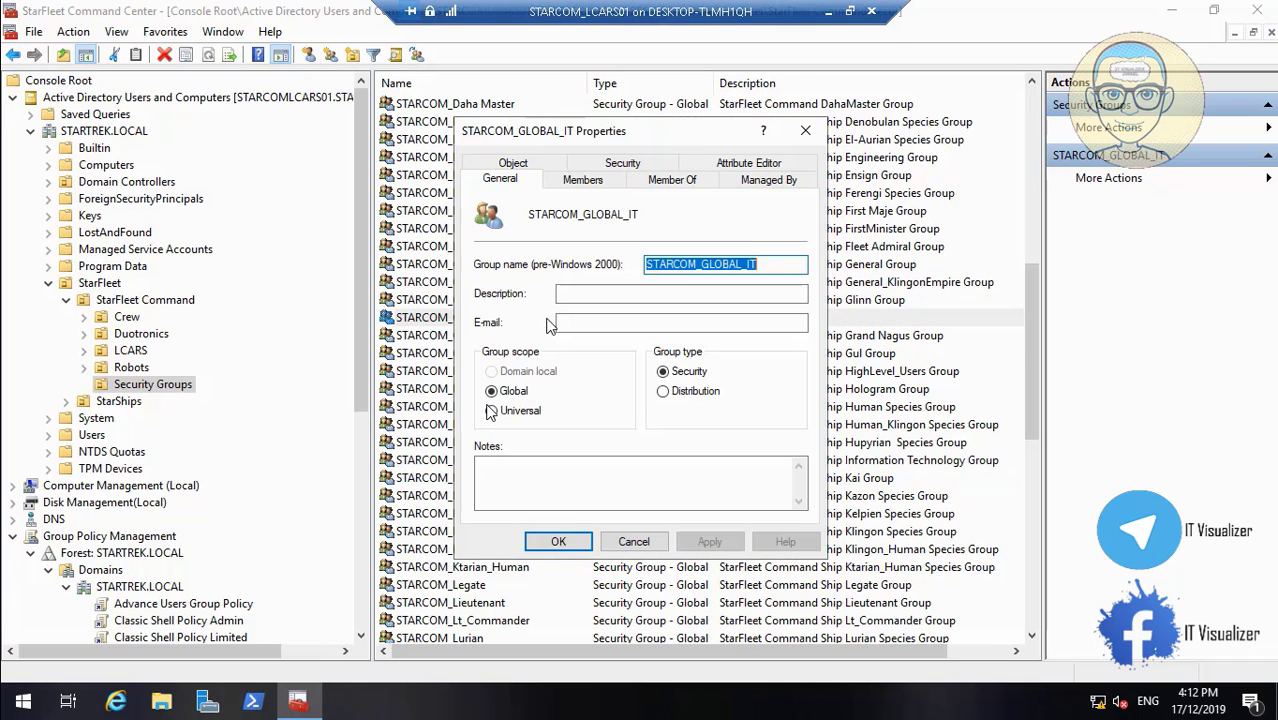
{"action": "left_click", "coordinate": [604, 292]}
{"action": "key", "text": "ctrl+v"}
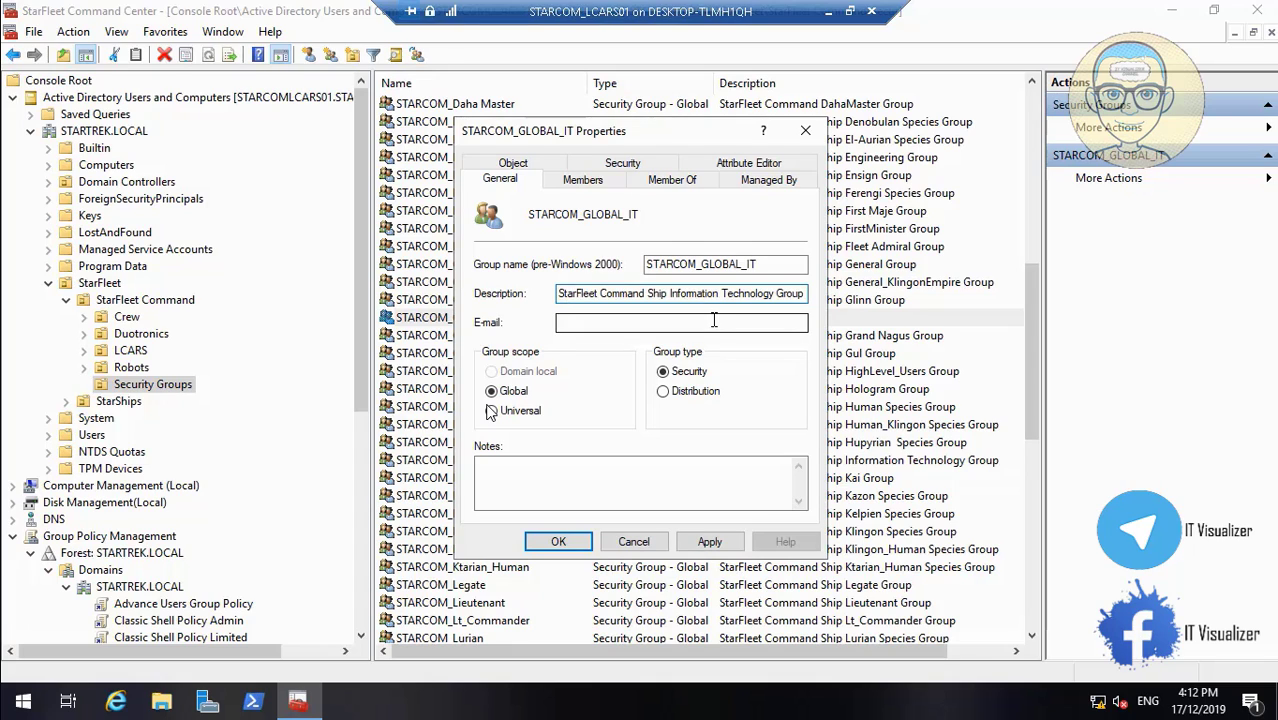
{"action": "key", "text": "Left"}
{"action": "key", "text": "Left"}
{"action": "type", "text": "For all Ships"}
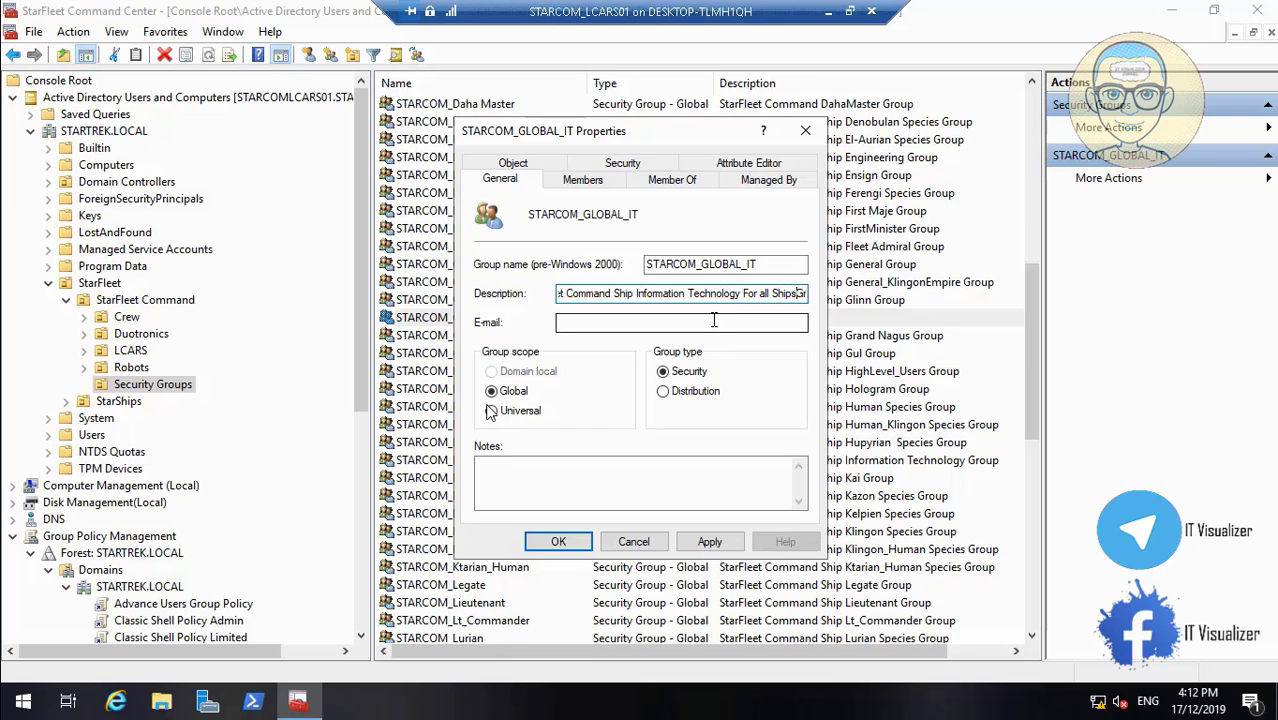
{"action": "key", "text": "End"}
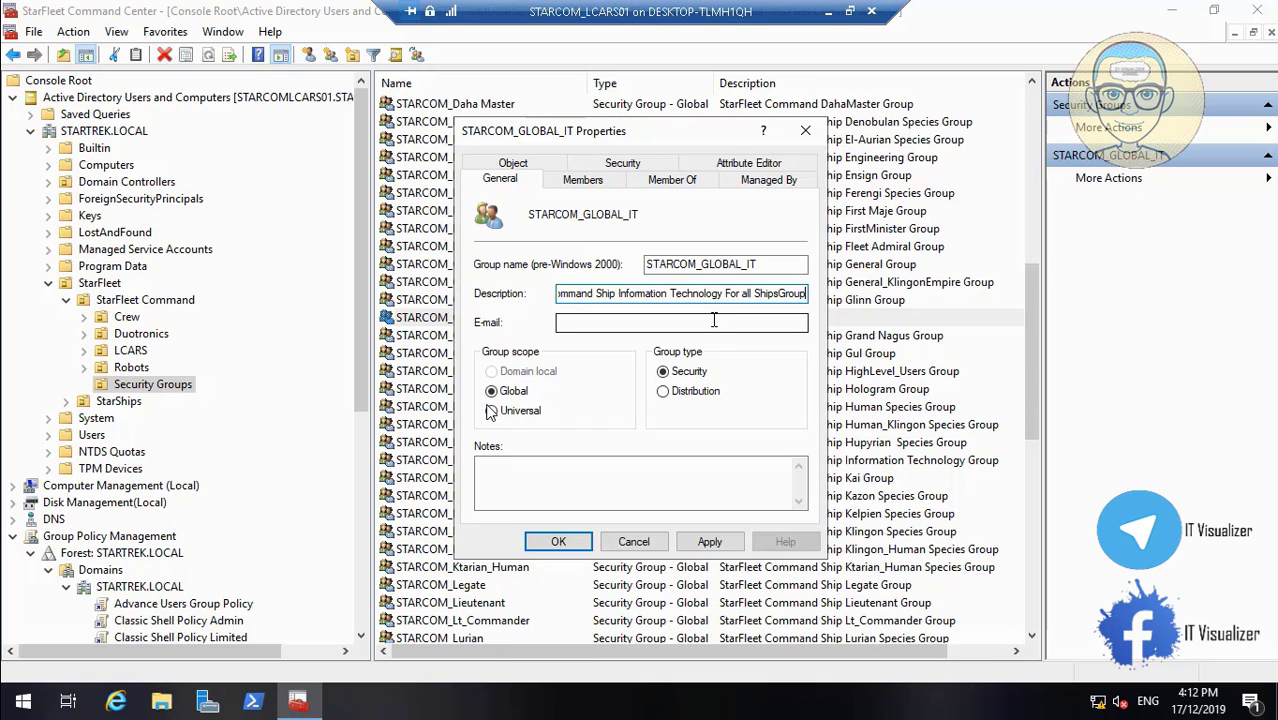
{"action": "key", "text": "Left"}
{"action": "key", "text": "Left"}
{"action": "key", "text": "Left"}
{"action": "key", "text": "Left"}
{"action": "key", "text": "Left"}
{"action": "left_click", "coordinate": [709, 542]}
{"action": "left_click", "coordinate": [571, 540]}
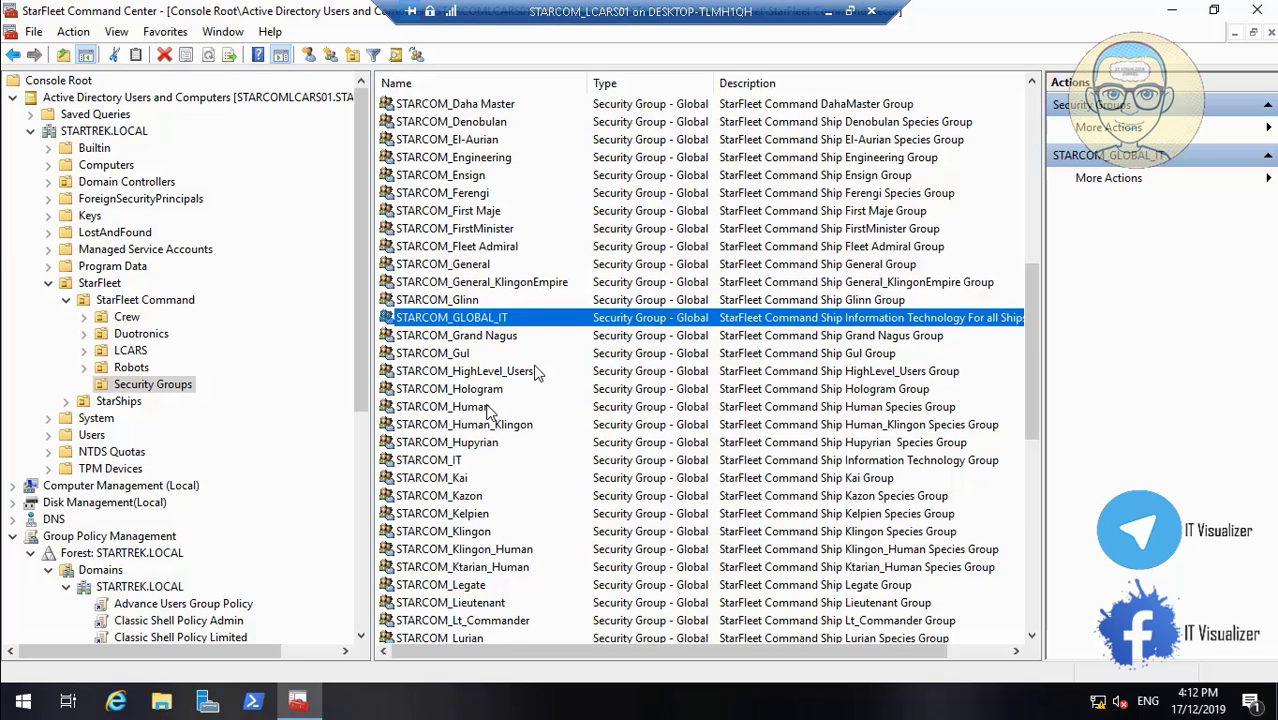
- Change the STARCOM_GLOBAL_IT group's pre-Windows 2000 name to STARCOM_Global_IT and save the properties
{"action": "double_click", "coordinate": [490, 320]}
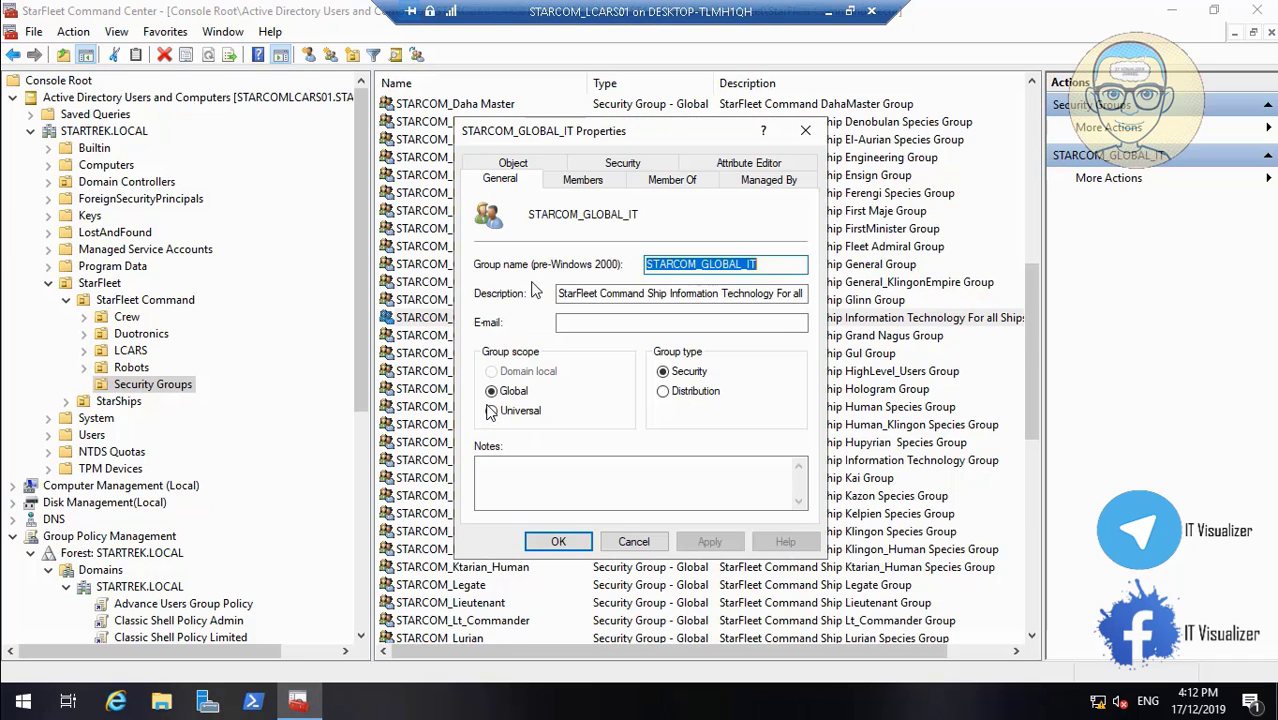
{"action": "left_click", "coordinate": [744, 264]}
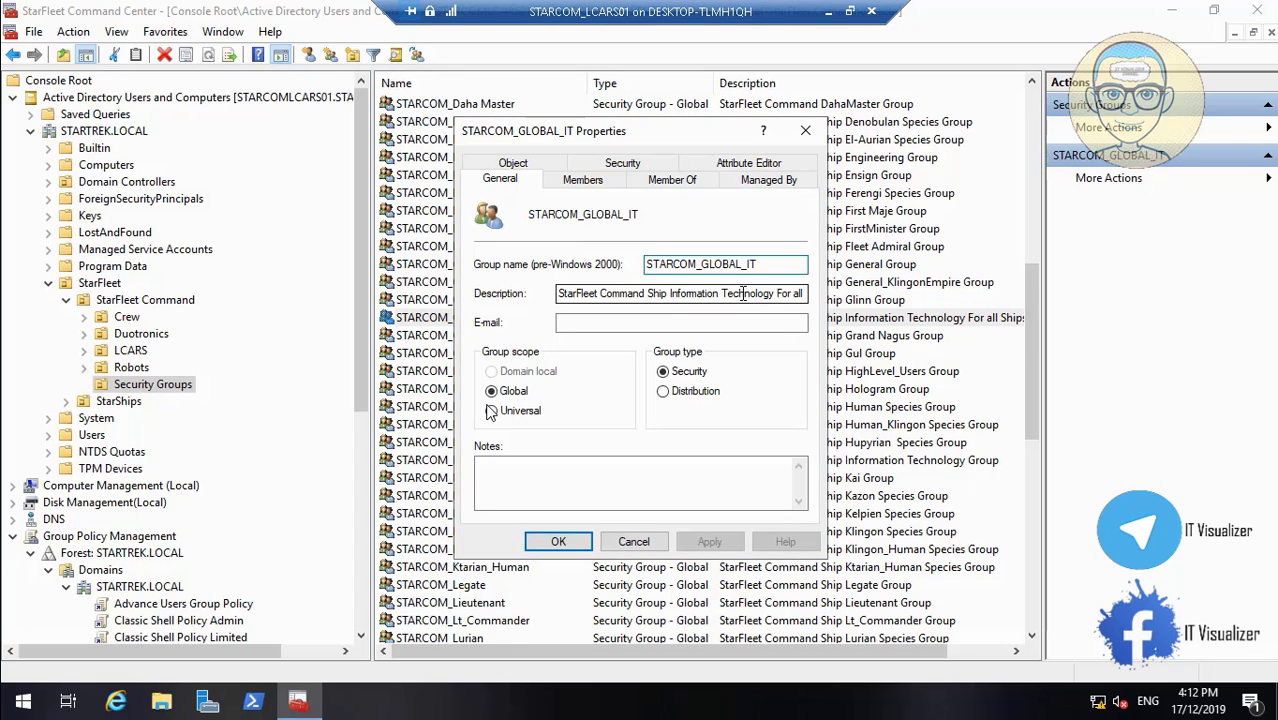
{"action": "key", "text": "BackSpace"}
{"action": "key", "text": "BackSpace"}
{"action": "key", "text": "BackSpace"}
{"action": "key", "text": "BackSpace"}
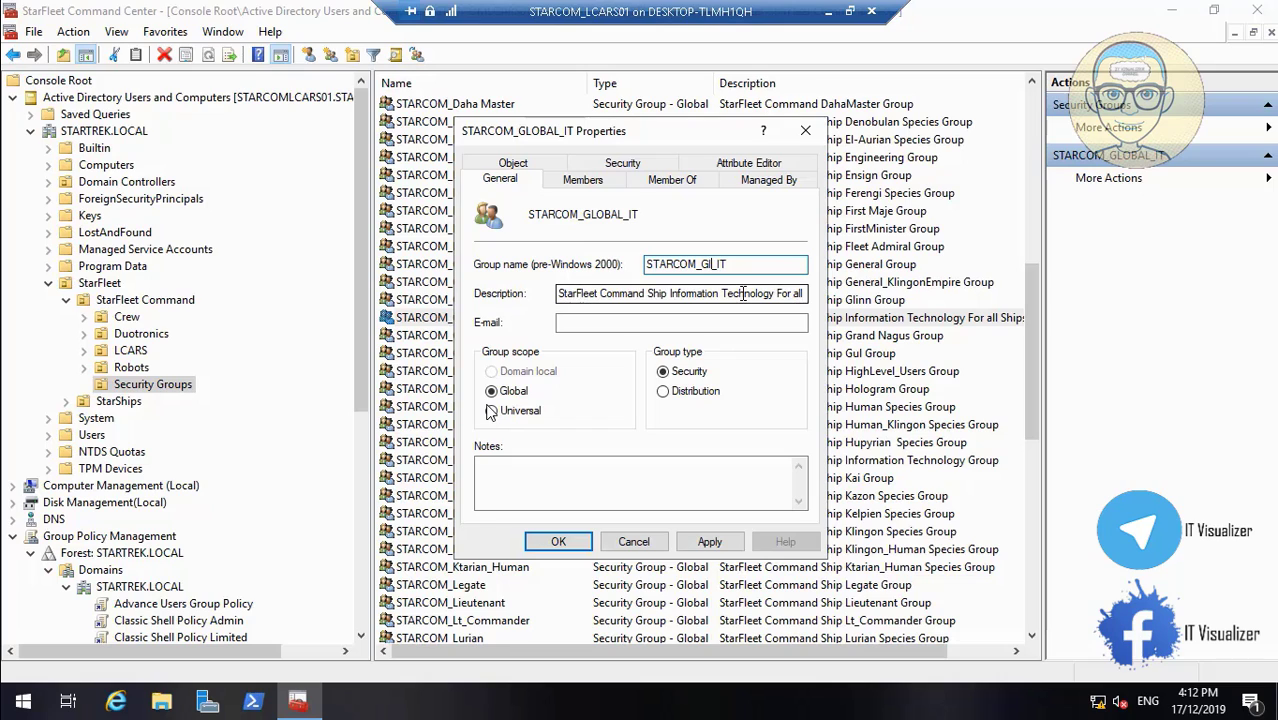
{"action": "type", "text": "lobal"}
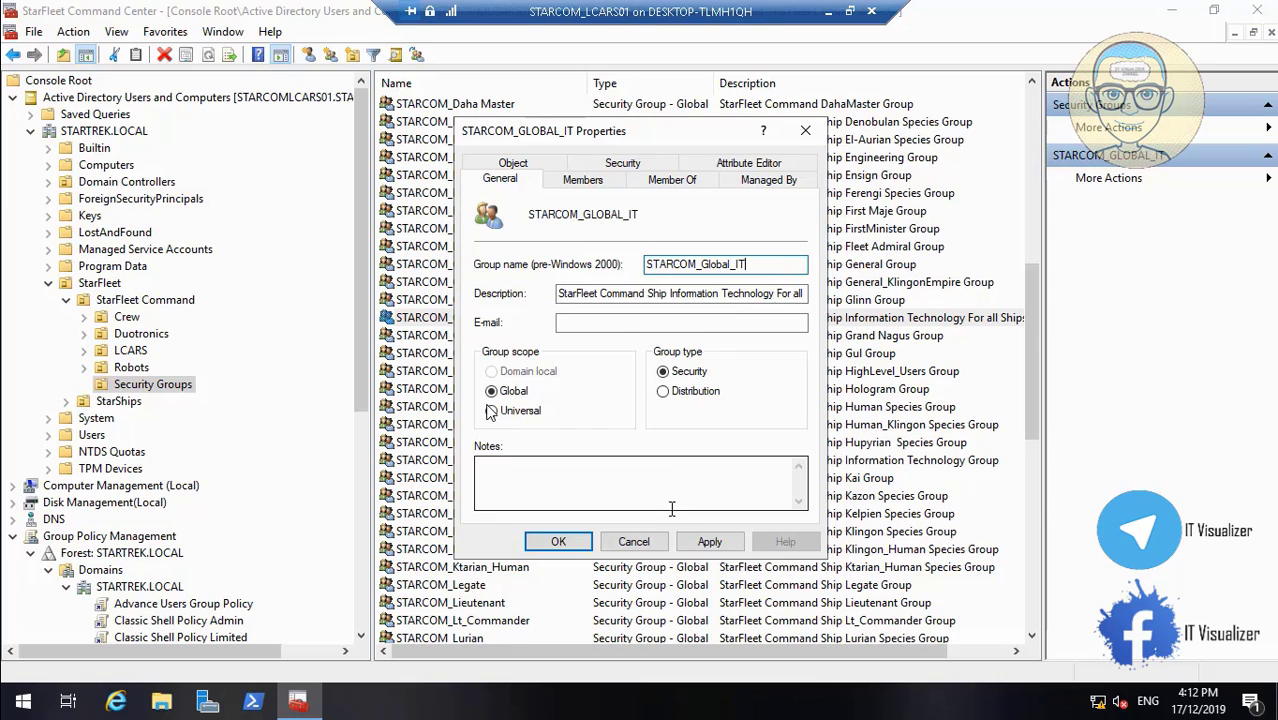
{"action": "left_click", "coordinate": [709, 541]}
{"action": "left_click", "coordinate": [558, 542]}
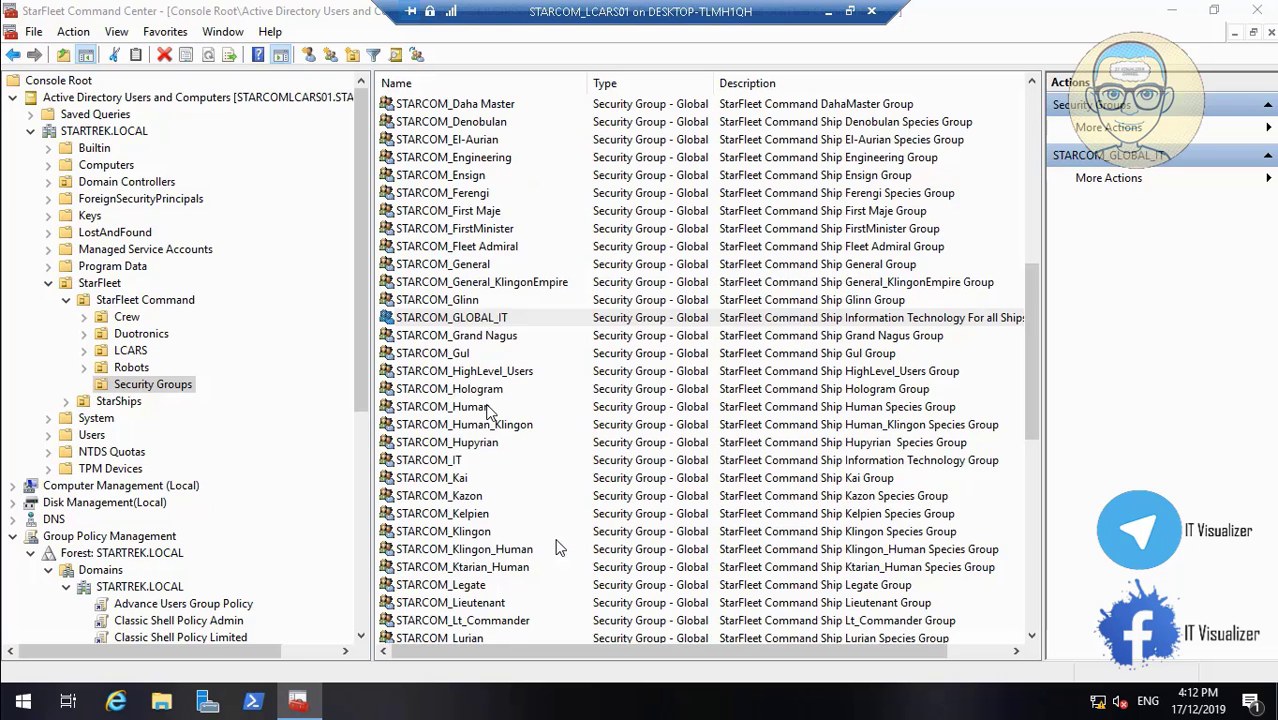
- Rename the STARCOM_GLOBAL_IT group in the Security Groups list as STARCOM_Global_IT
{"action": "right_click", "coordinate": [491, 318]}
{"action": "left_click", "coordinate": [545, 468]}
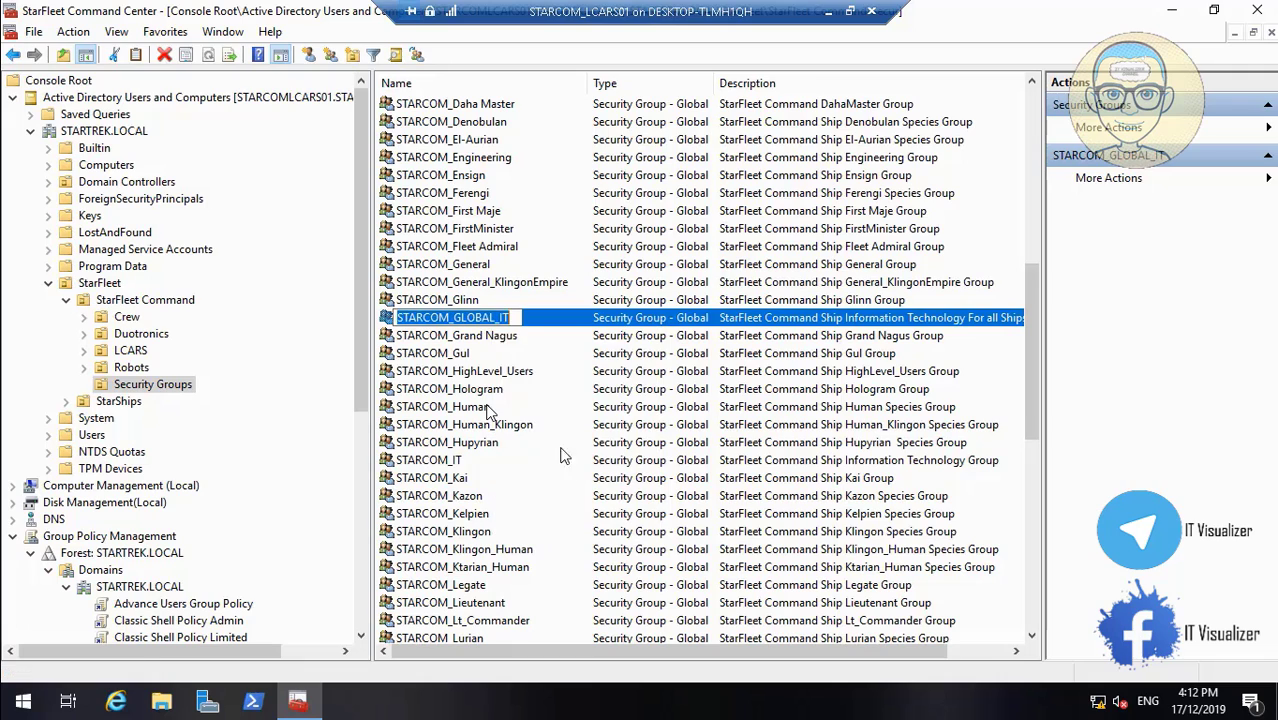
{"action": "left_click", "coordinate": [489, 317]}
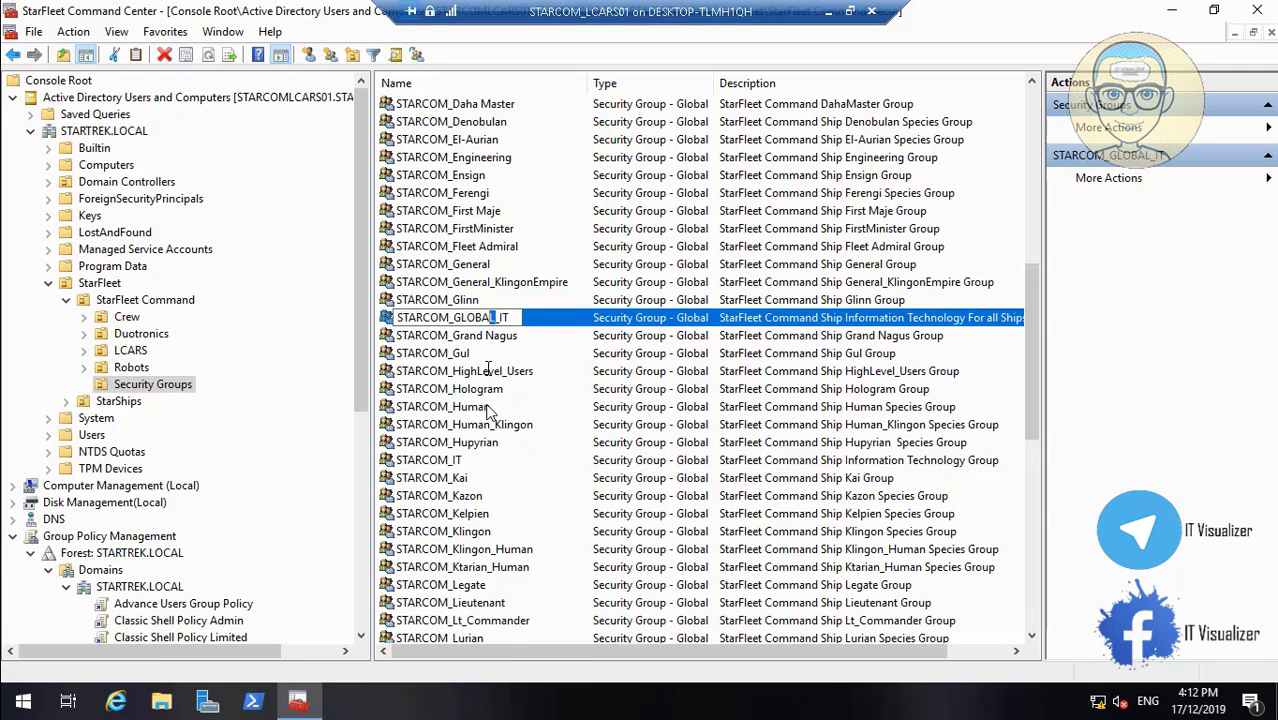
{"action": "key", "text": "BackSpace"}
{"action": "key", "text": "BackSpace"}
{"action": "key", "text": "BackSpace"}
{"action": "key", "text": "BackSpace"}
{"action": "key", "text": "BackSpace"}
{"action": "type", "text": "lobal"}
{"action": "key", "text": "Return"}
{"action": "left_click", "coordinate": [683, 407]}
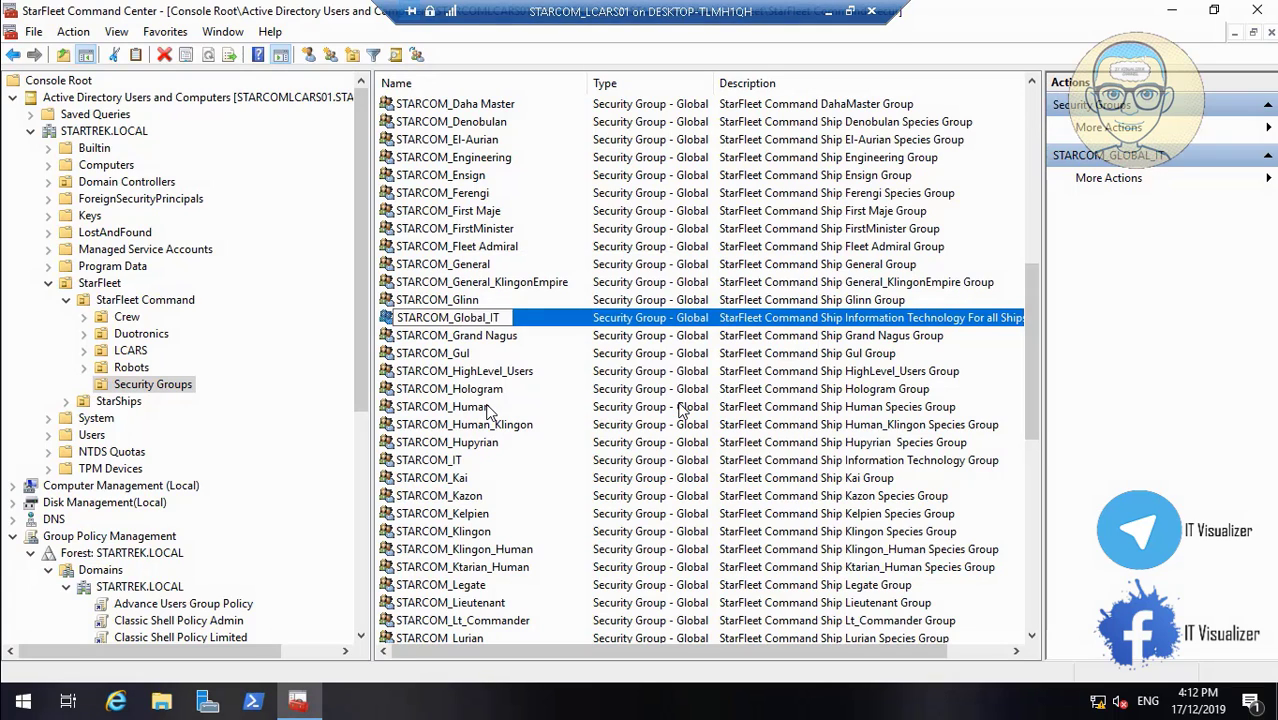
- Start adding members to the STARCOM_Global_IT group, entering ussceritadmin, ussdisitadmin, ussentitadmin and ussentaitadmin as object names
{"action": "double_click", "coordinate": [478, 318]}
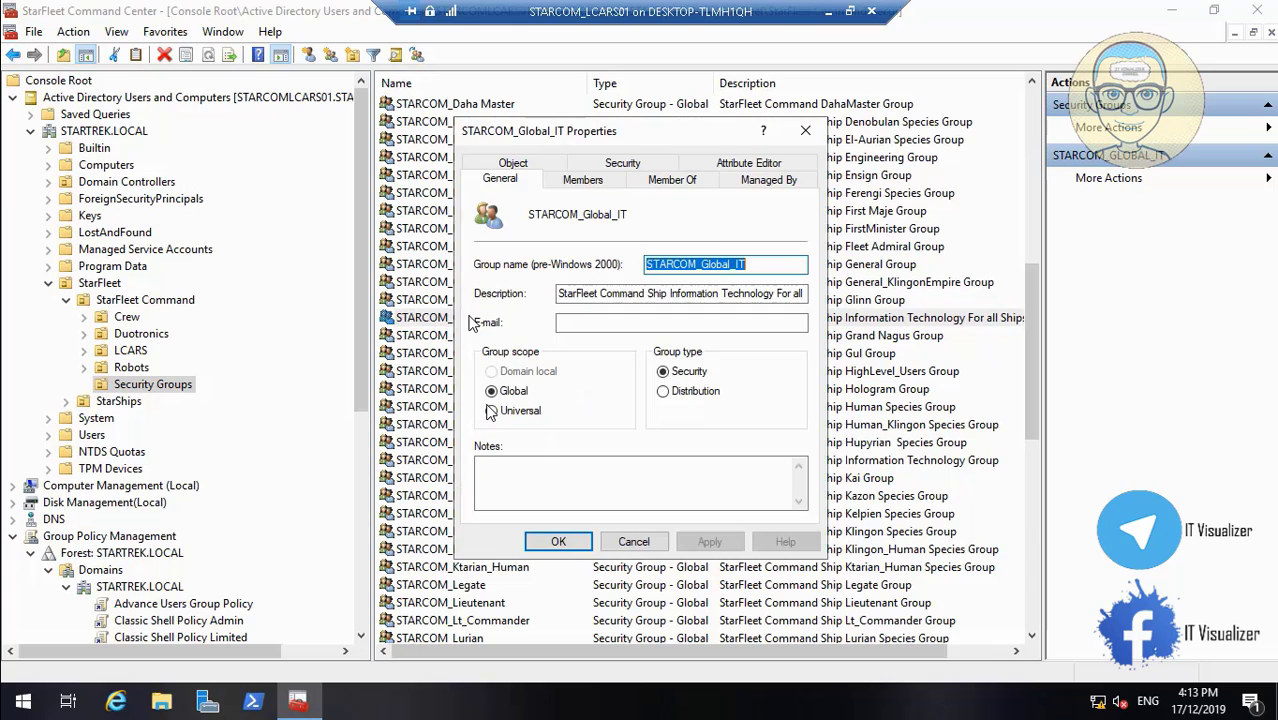
{"action": "left_click", "coordinate": [605, 180]}
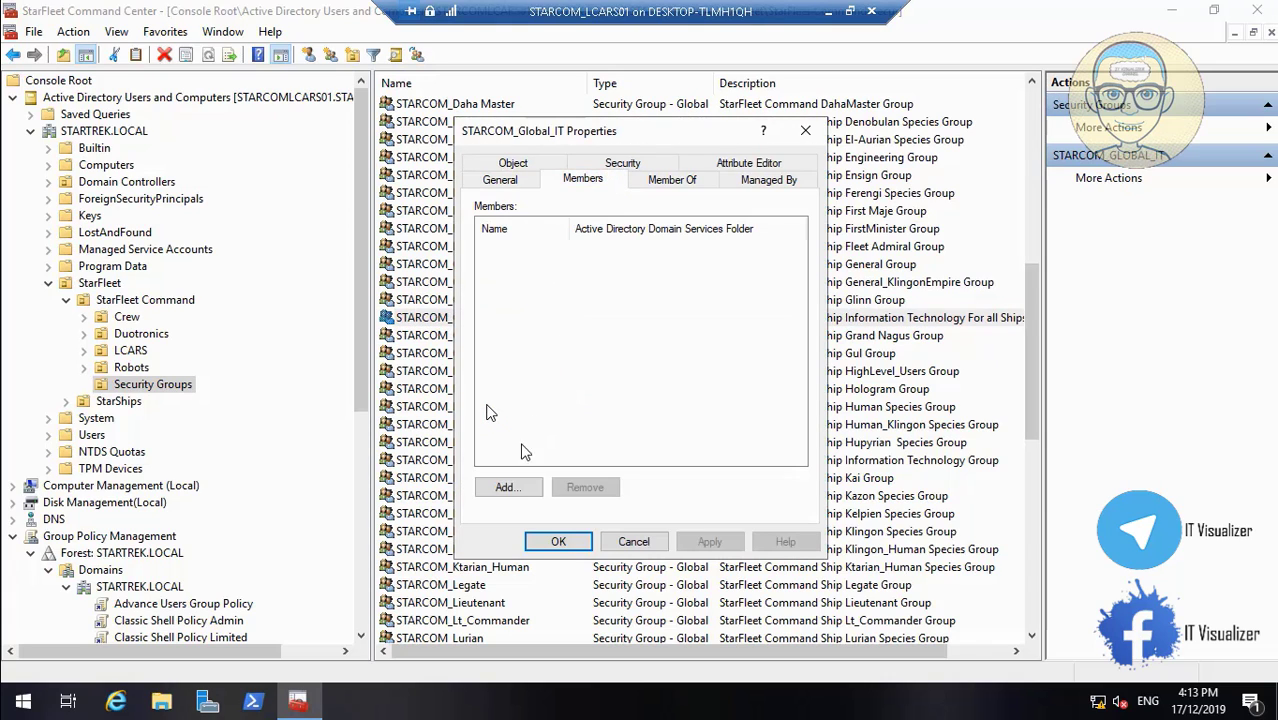
{"action": "left_click", "coordinate": [503, 488]}
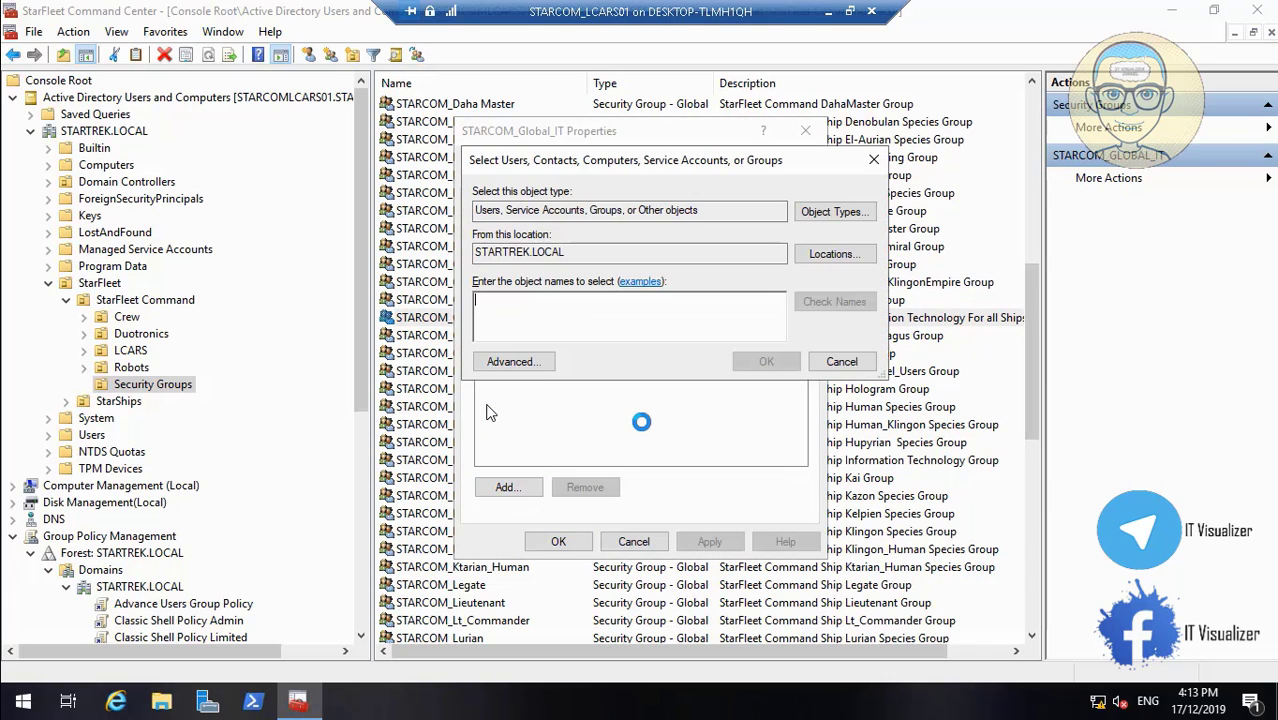
{"action": "type", "text": "uss"}
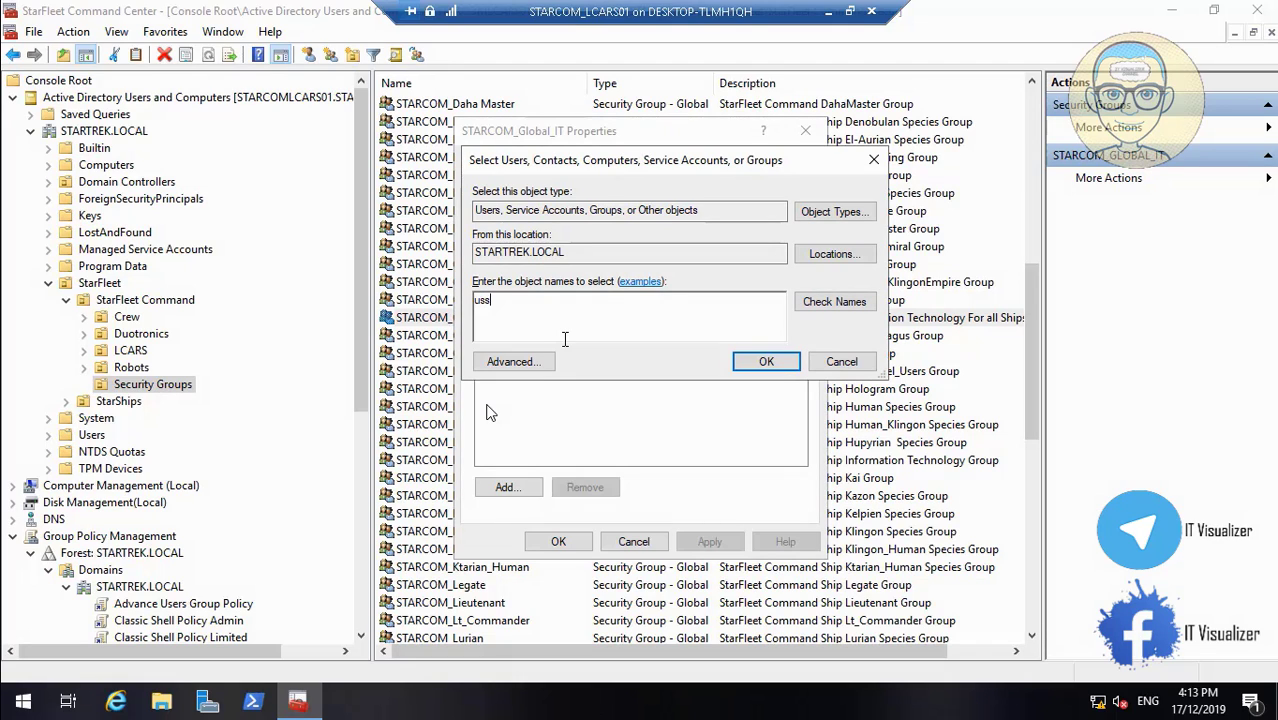
{"action": "type", "text": "certadmin;"}
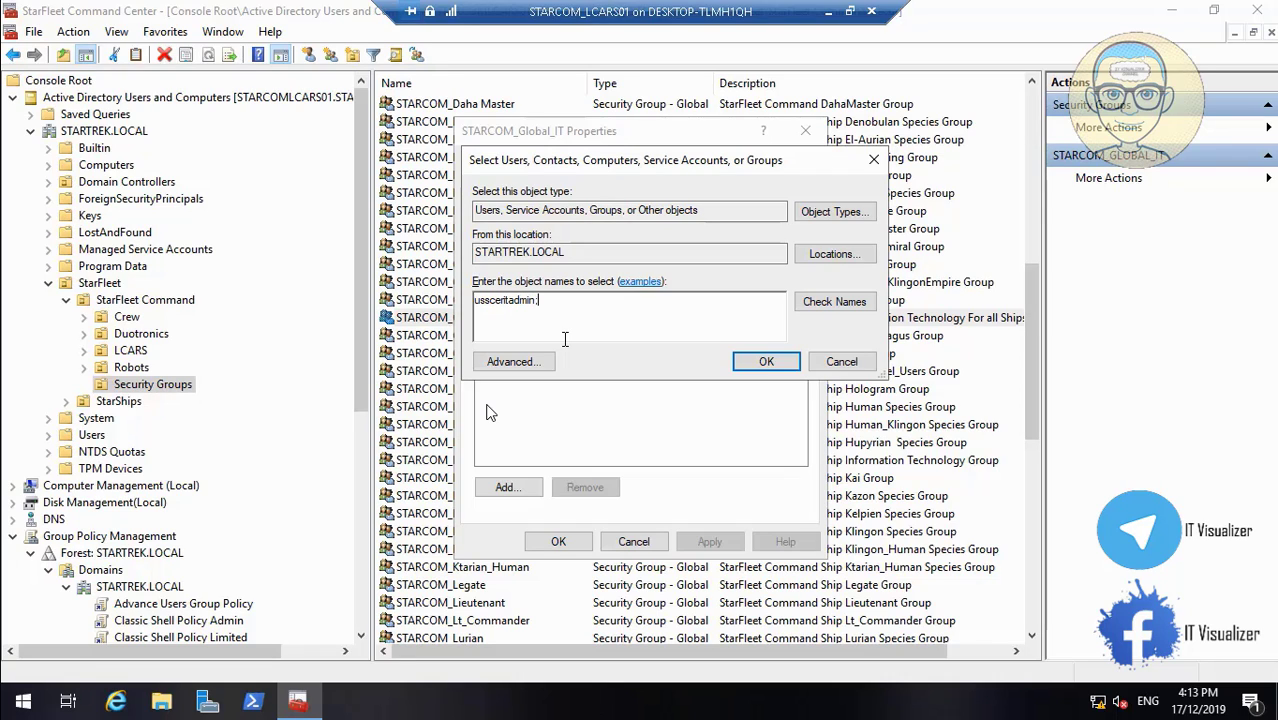
{"action": "type", "text": "ussdisitadmin;ussentitadmi"}
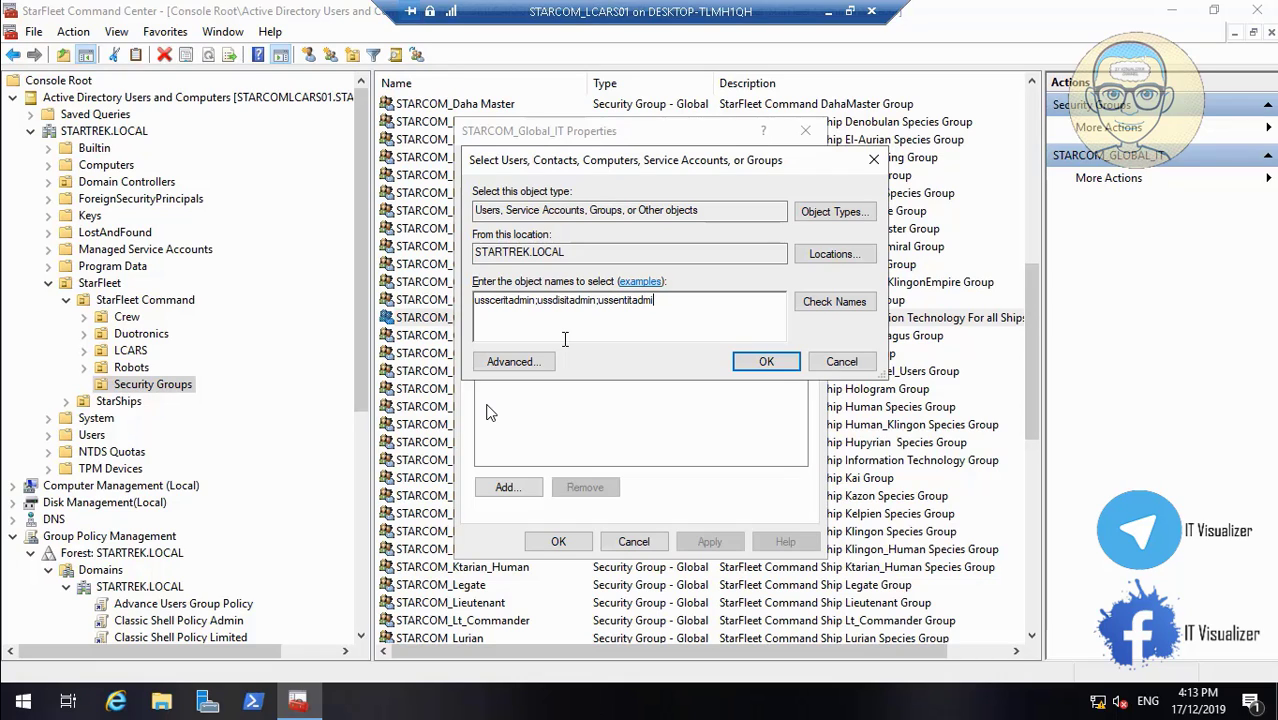
{"action": "type", "text": "n;ussentaitadmin;ussentdi"}
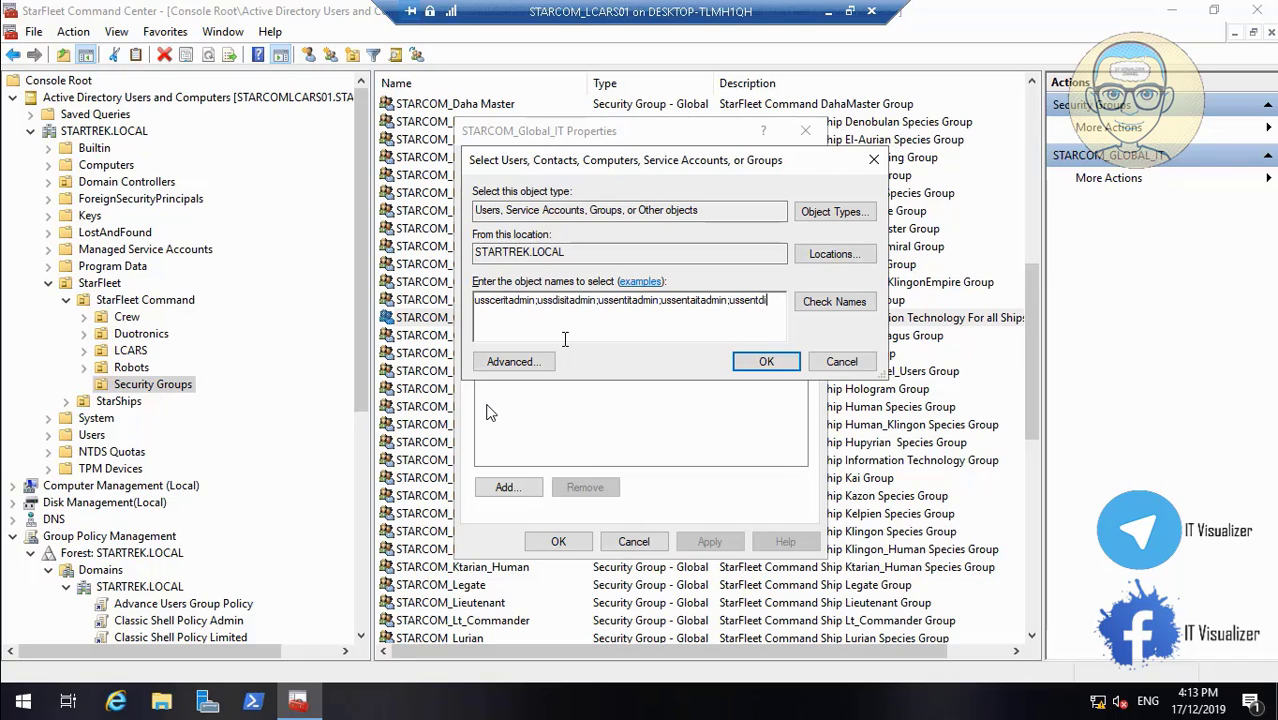
- Extend the list of new member names with ussentditadmin, ussenteitadmin, ussexcitadmin, ussgeritadmin and ussrelitadmin, separated by semicolons
{"action": "type", "text": "tadmin;ussenteitadmin;"}
{"action": "type", "text": "ussexcitadmin;"}
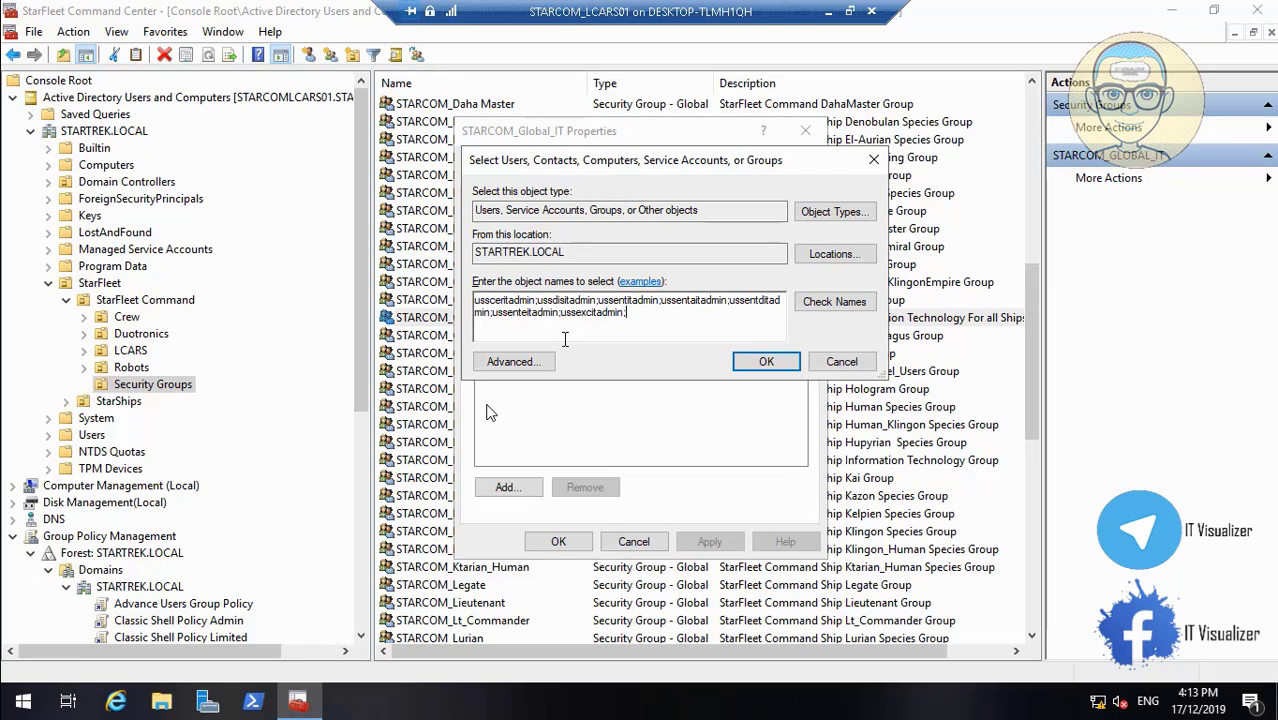
{"action": "type", "text": "ussgeritadmin;ussrelitadmin"}
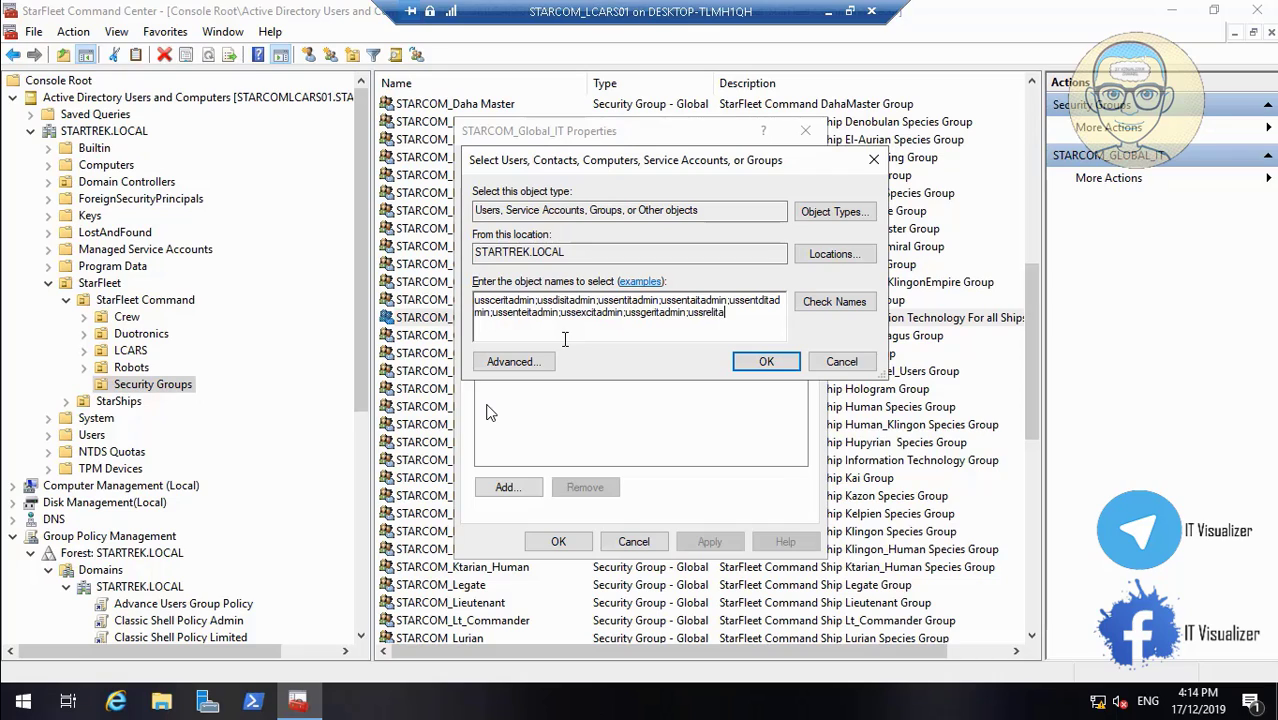
{"action": "type", "text": ";uss"}
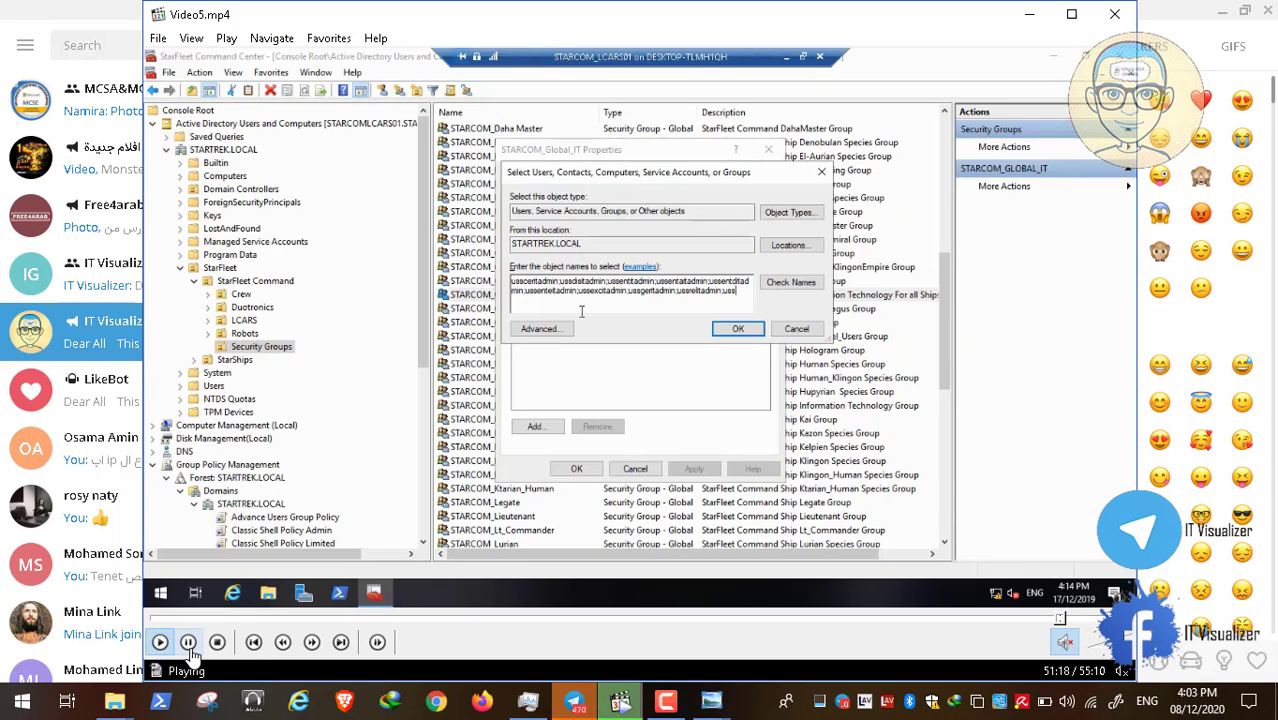
{"action": "left_click", "coordinate": [189, 643]}
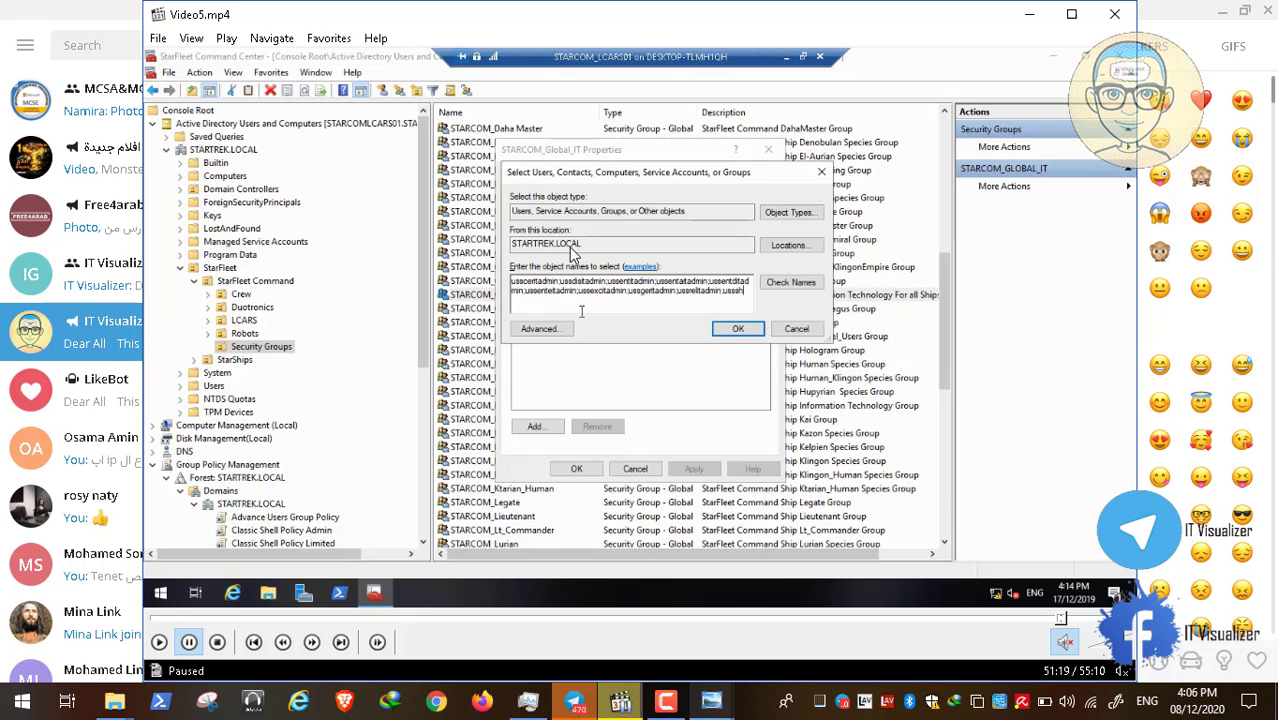
{"action": "double_click", "coordinate": [577, 276]}
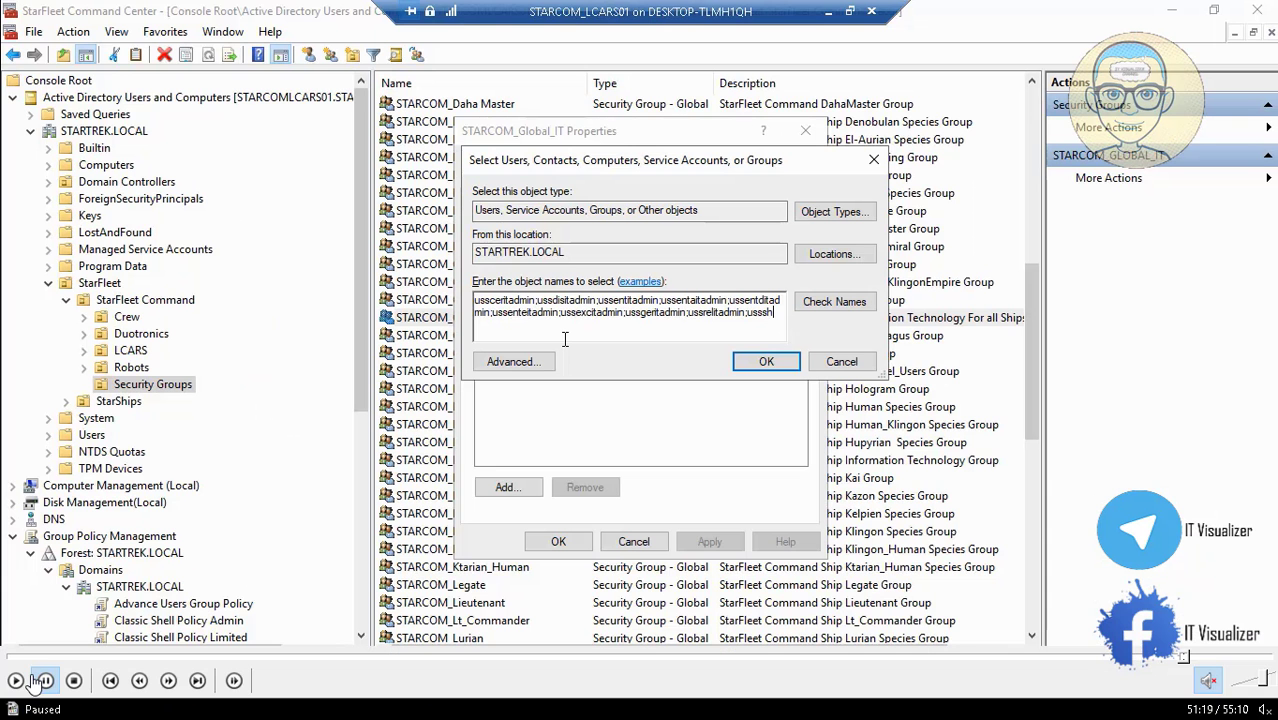
{"action": "left_click", "coordinate": [15, 680]}
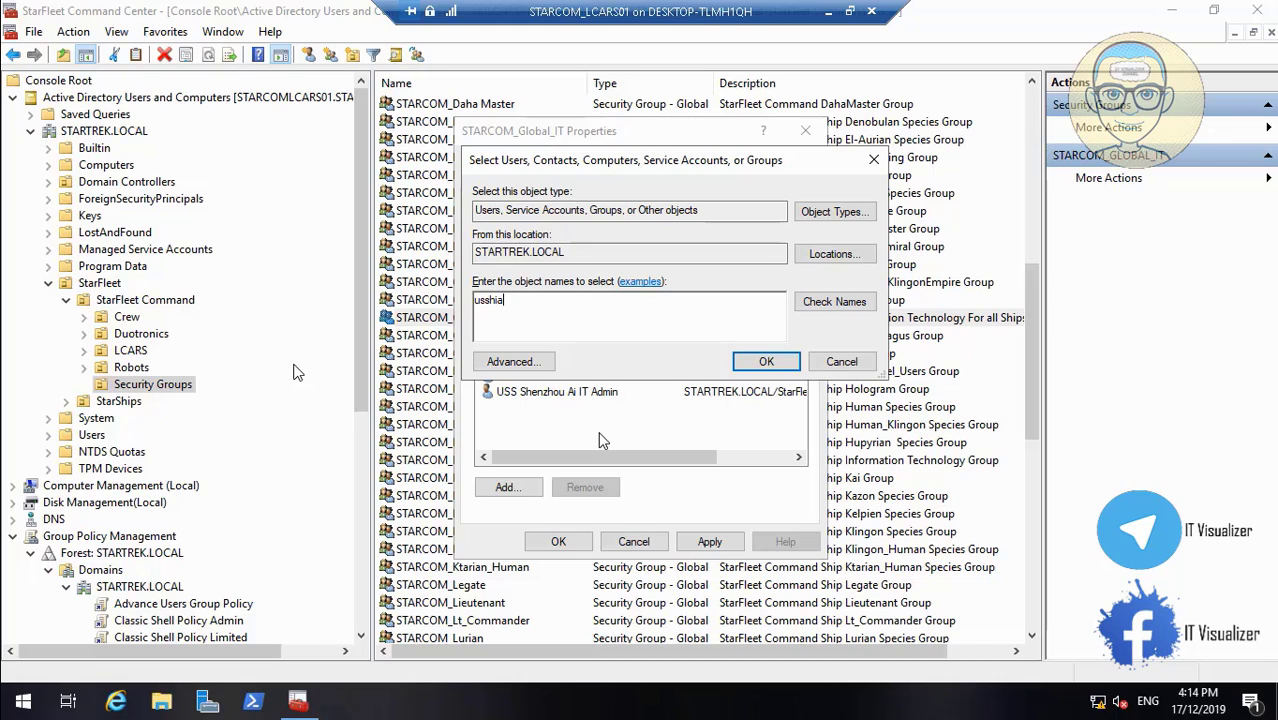
- Add usshiaitadmin, usssaritadmin and ussvoyitadmin as members of the STARCOM_Global_IT group and save its properties
{"action": "type", "text": "tadmin;usssaritadmin;ussvo"}
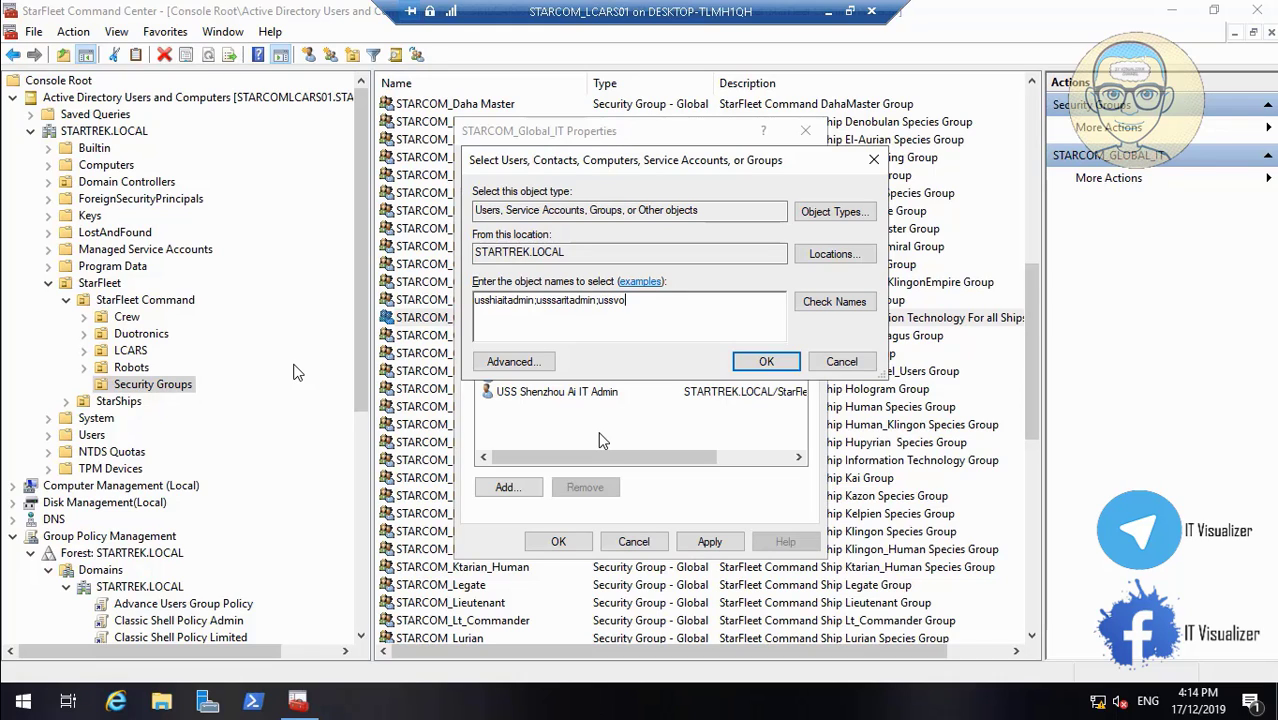
{"action": "type", "text": "yitadmin"}
{"action": "left_click", "coordinate": [844, 304]}
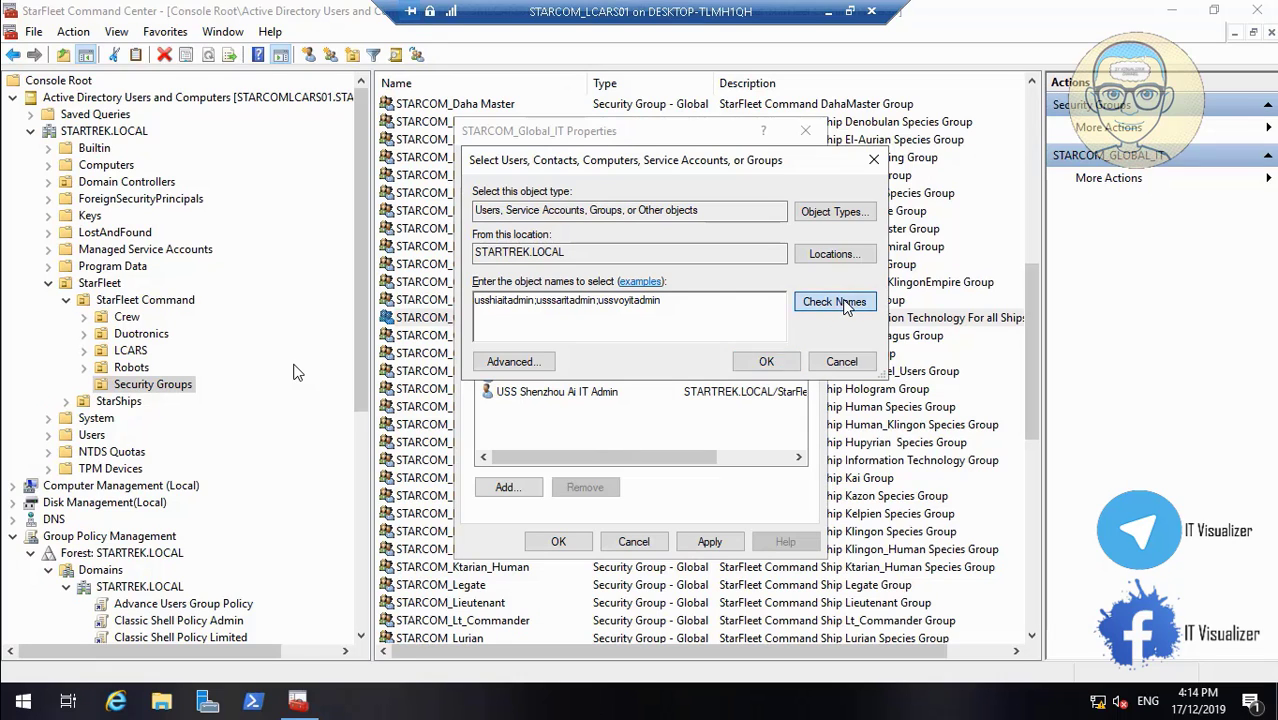
{"action": "left_click", "coordinate": [767, 363]}
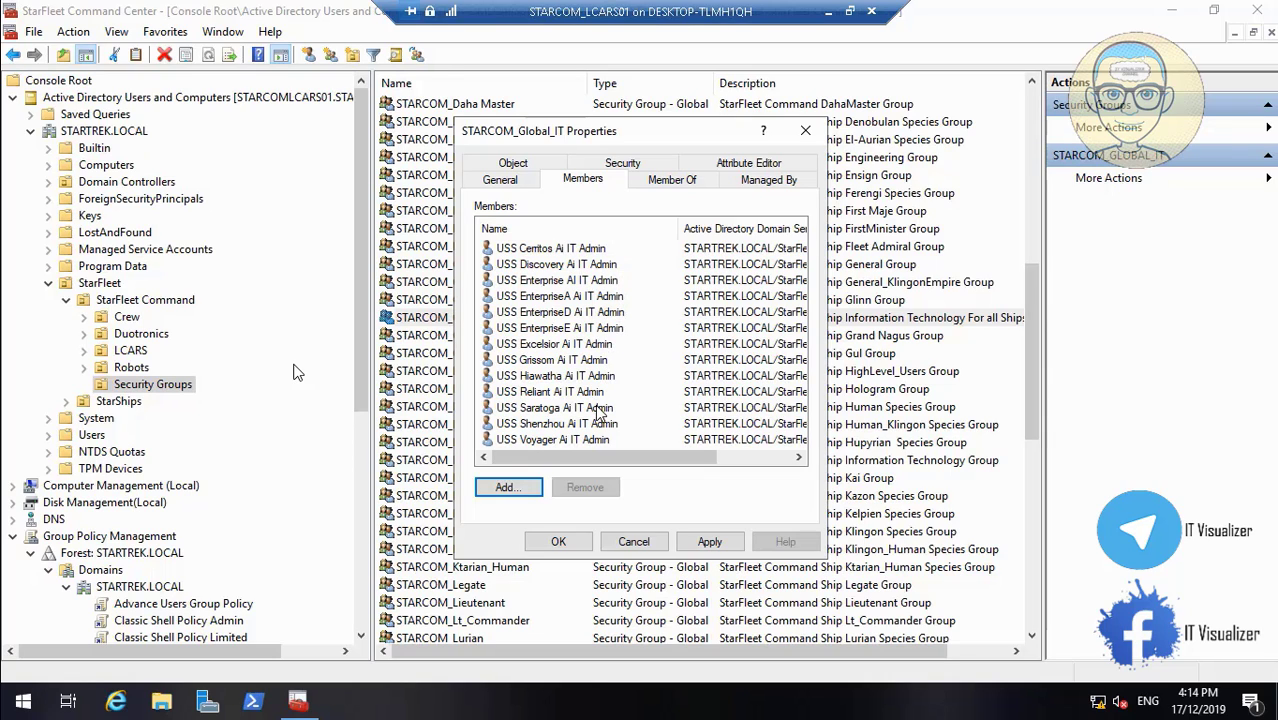
{"action": "left_click", "coordinate": [522, 489]}
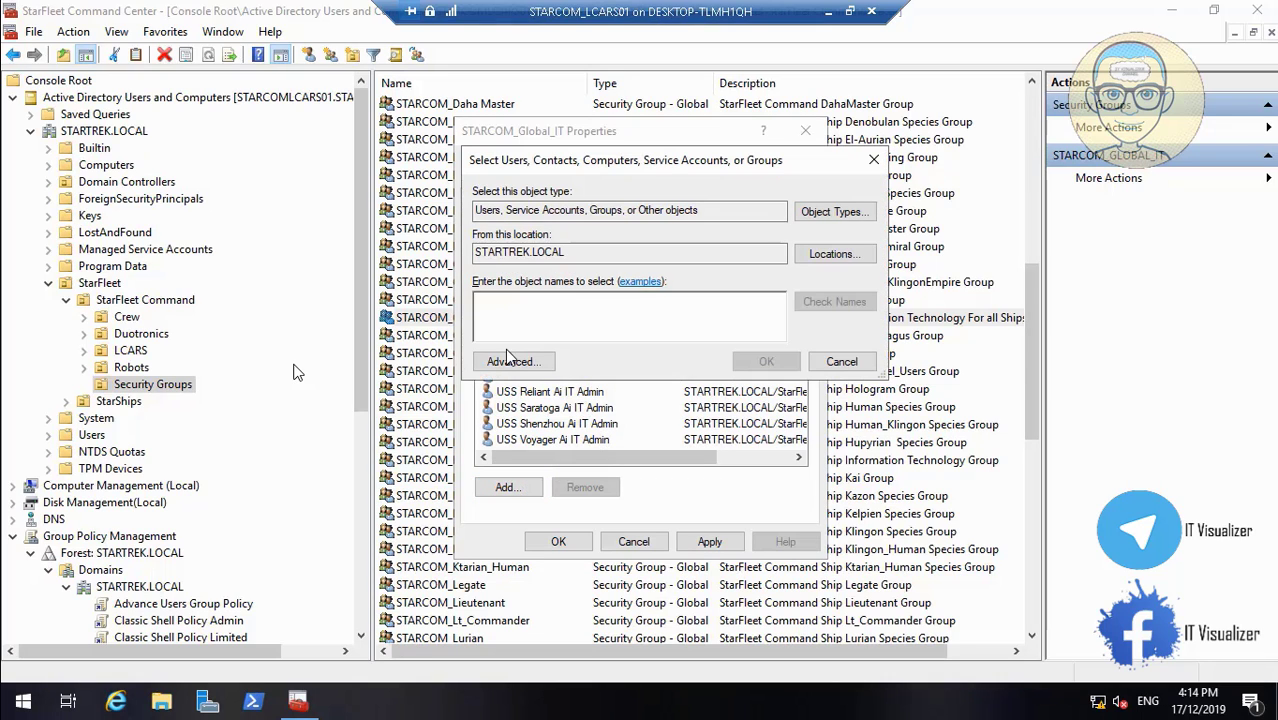
{"action": "left_click", "coordinate": [841, 361]}
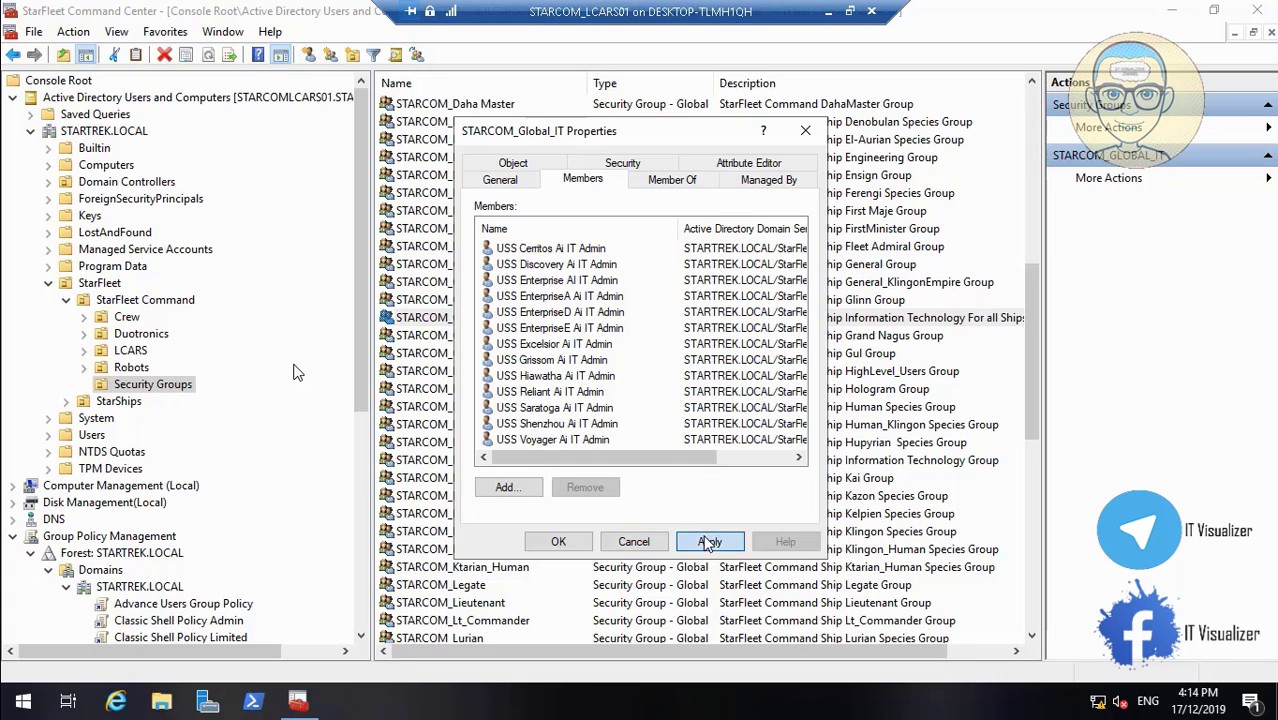
{"action": "left_click", "coordinate": [556, 541]}
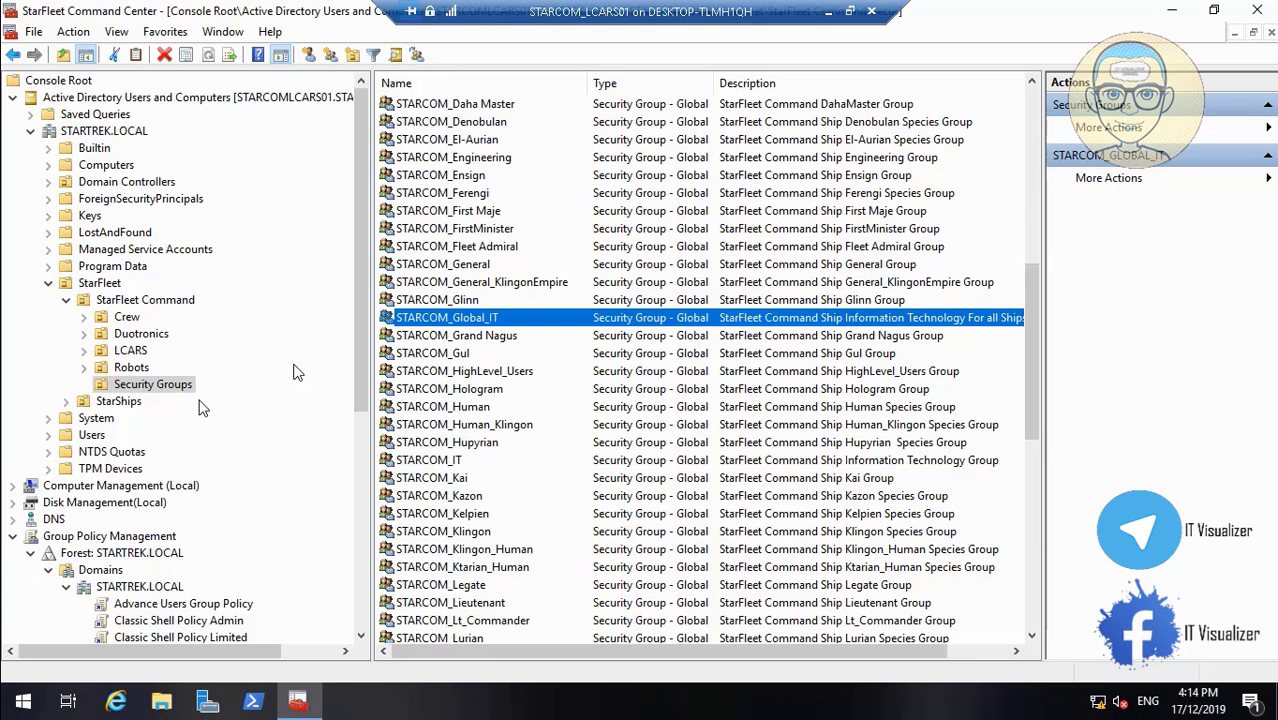
- Expand the StarShips organizational unit in the directory tree to view all of its ships
{"action": "left_click", "coordinate": [66, 401]}
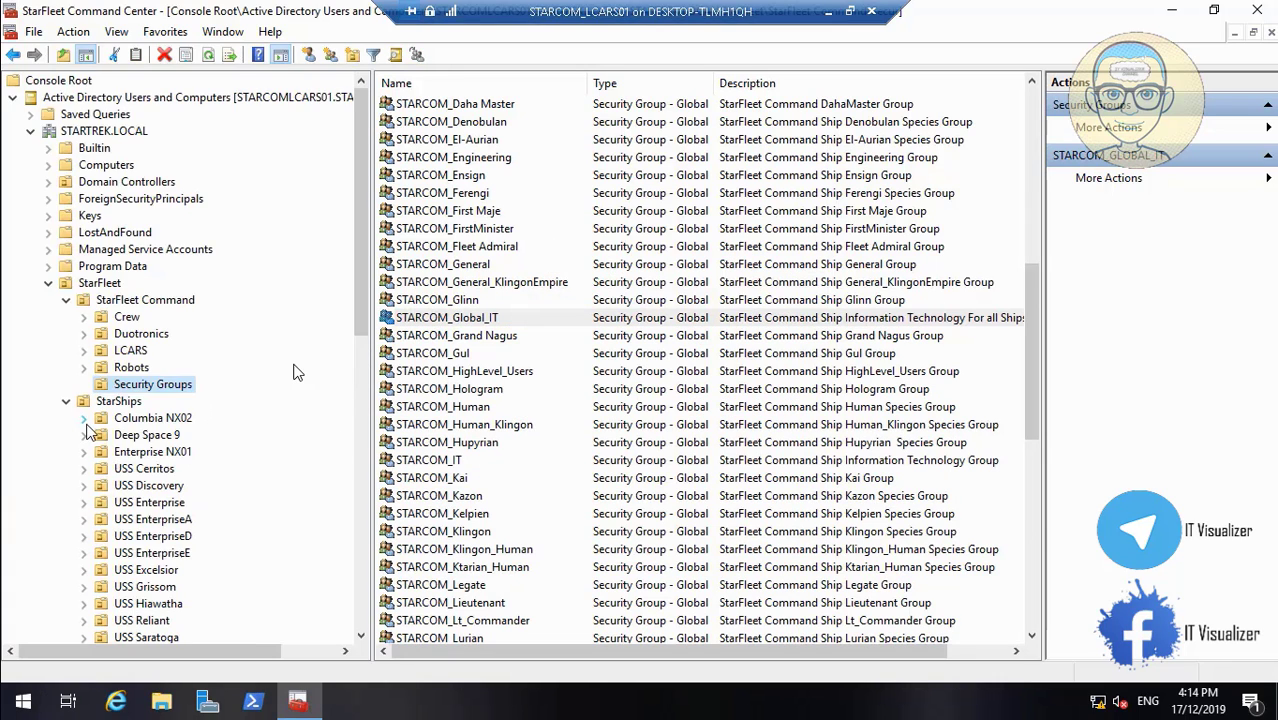
{"action": "left_click", "coordinate": [362, 637]}
{"action": "scroll", "coordinate": [362, 637], "scroll_direction": "down", "scroll_amount": 2}
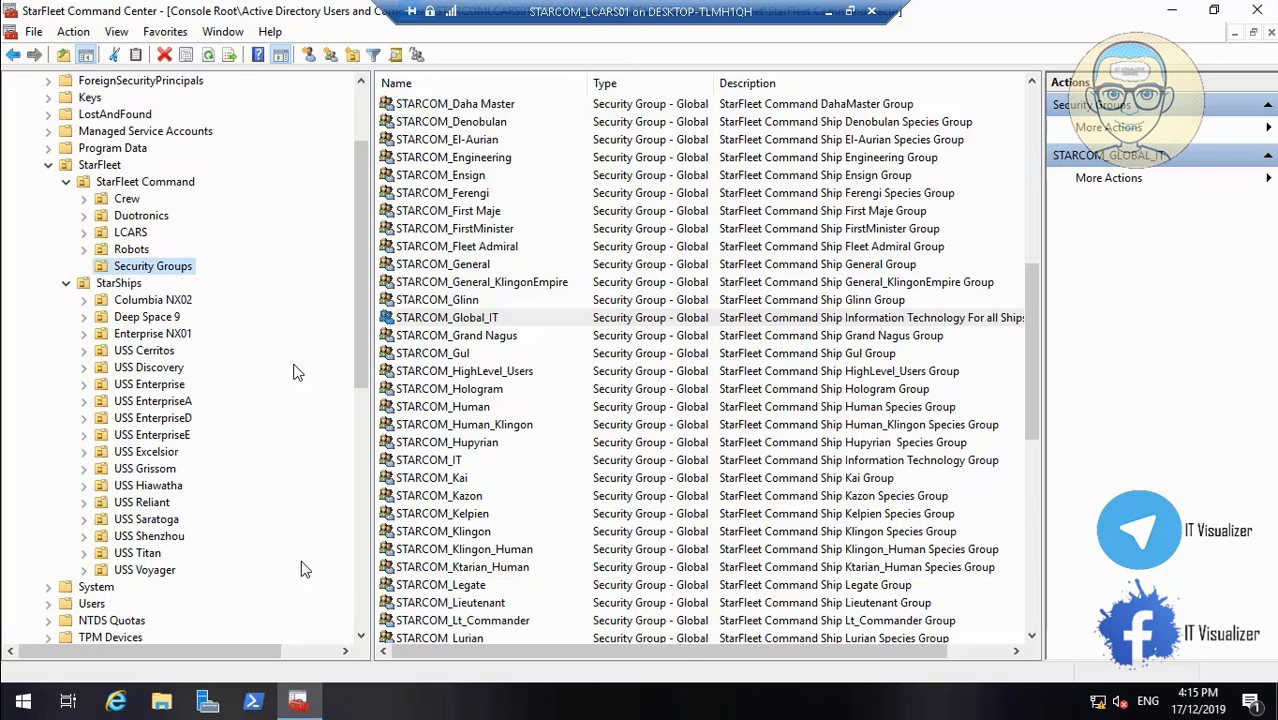
- Add usstititadmin and colnx02itadmin to the members of the STARCOM_Global_IT group
{"action": "double_click", "coordinate": [532, 325]}
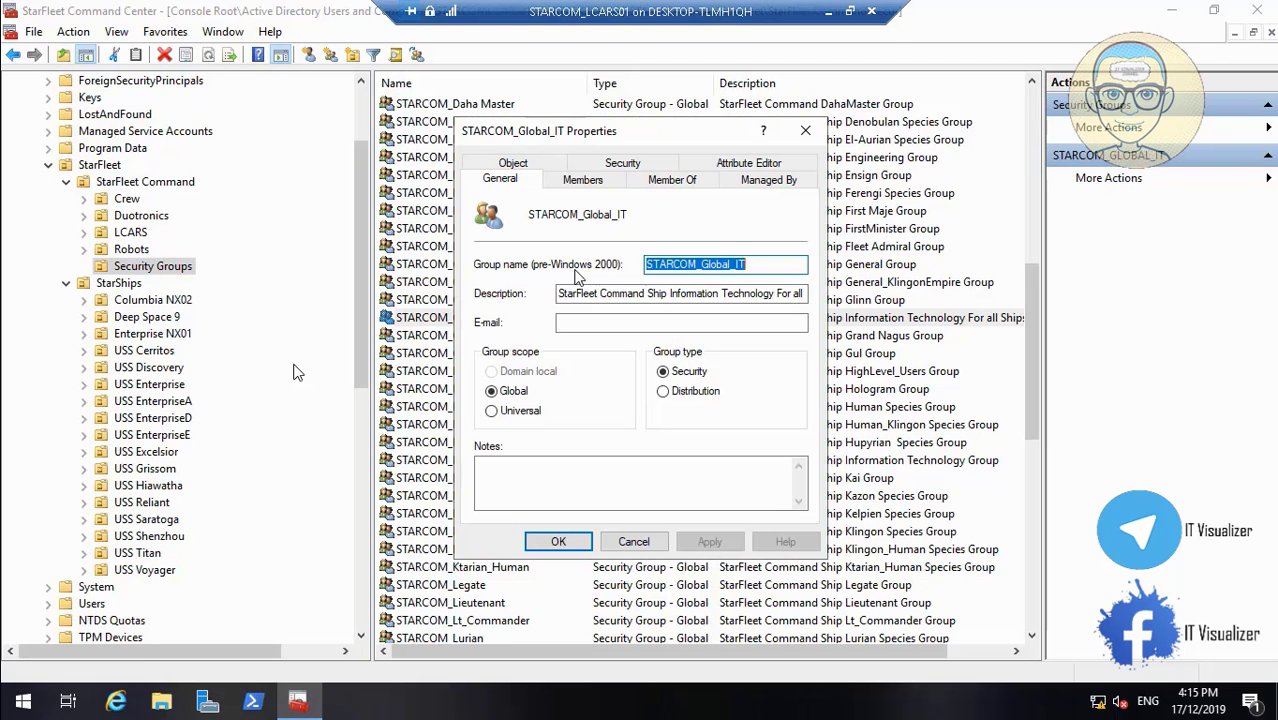
{"action": "left_click", "coordinate": [583, 180]}
{"action": "left_click", "coordinate": [507, 487]}
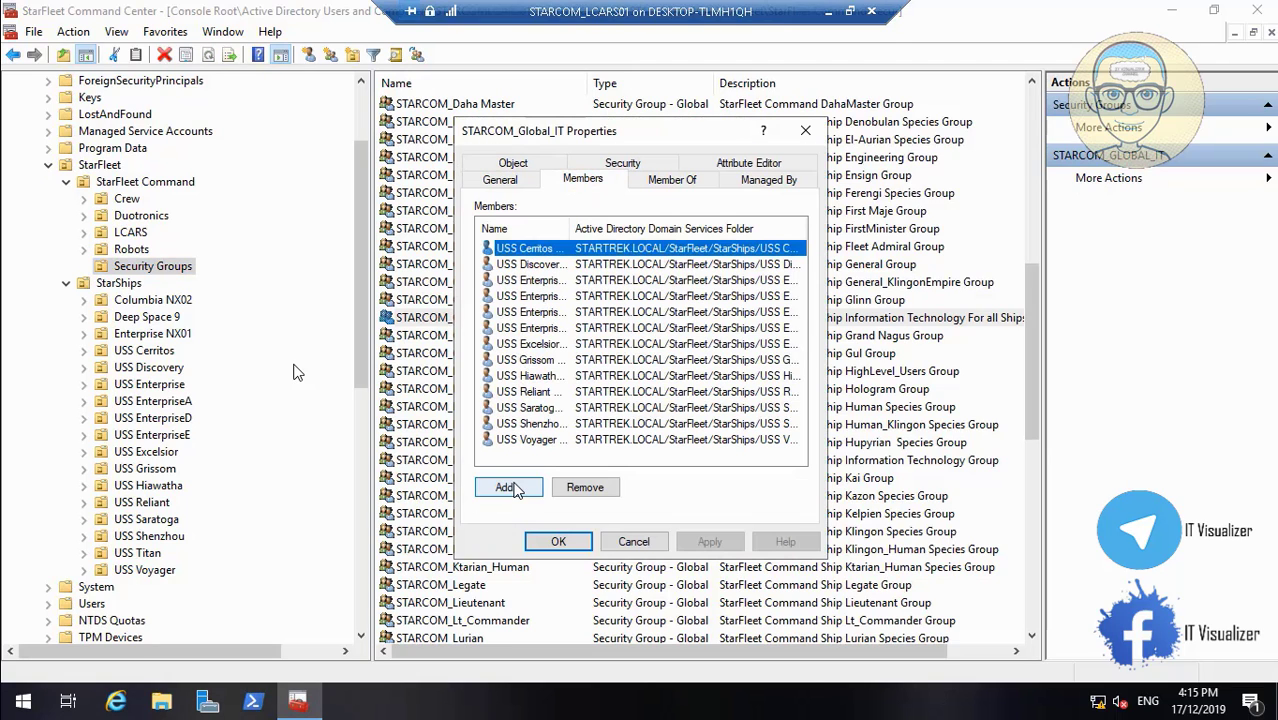
{"action": "type", "text": "uss"}
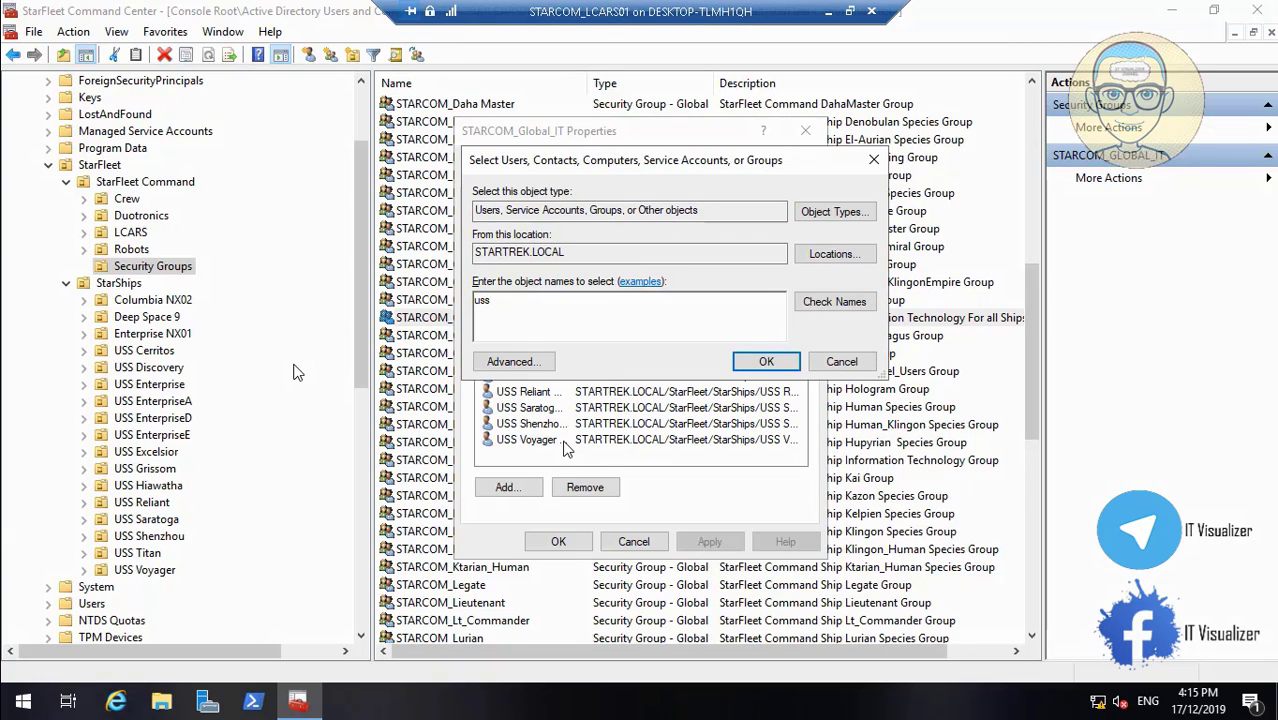
{"action": "type", "text": "tititadmin;col"}
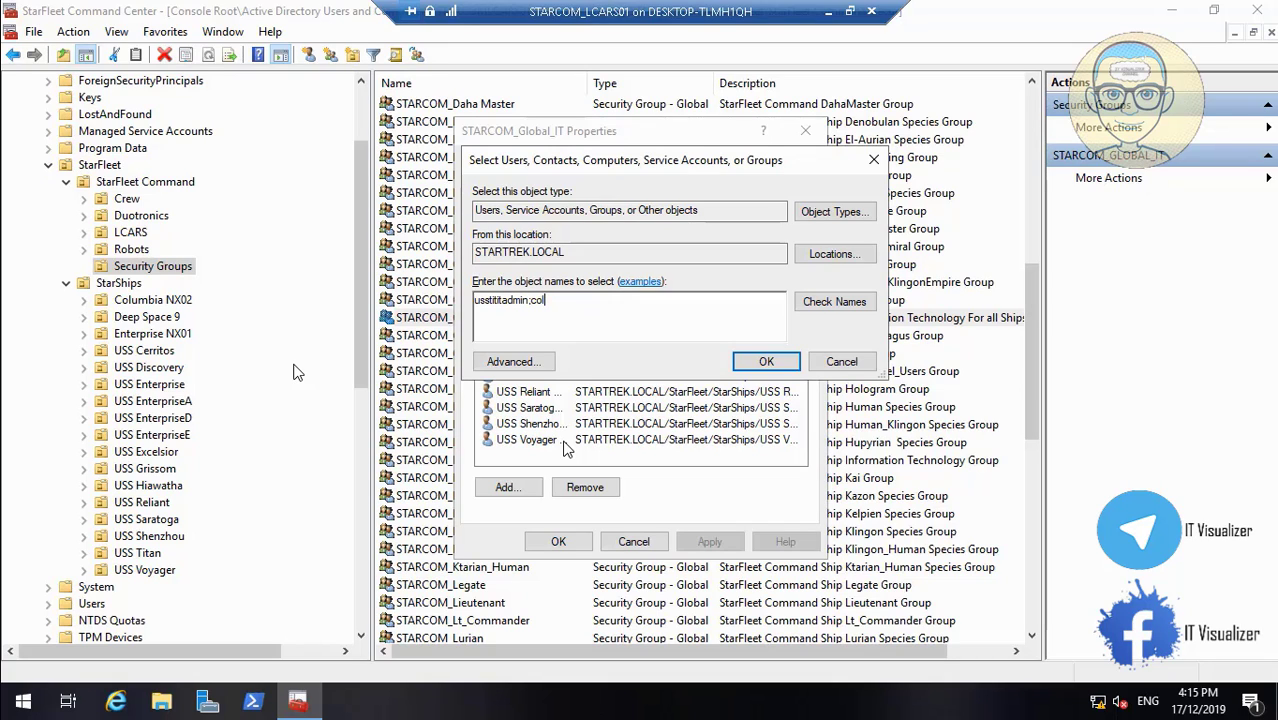
{"action": "type", "text": "nx02itadmin"}
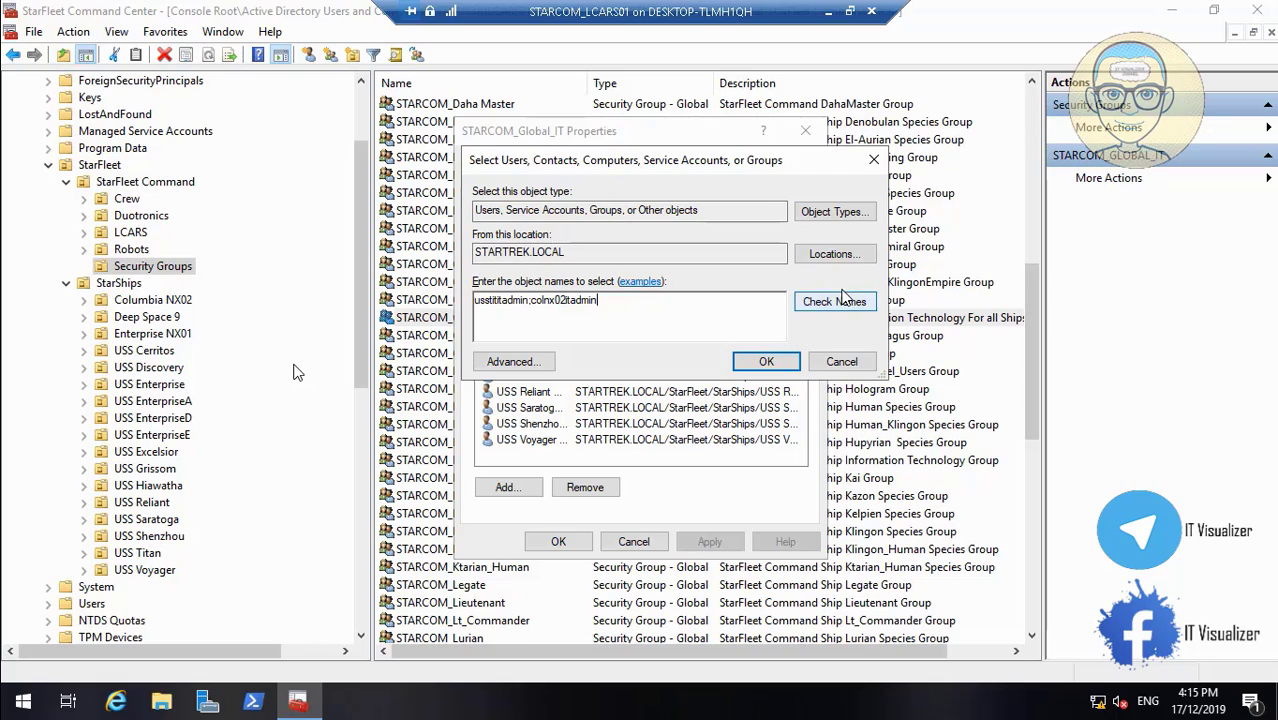
{"action": "left_click", "coordinate": [840, 300]}
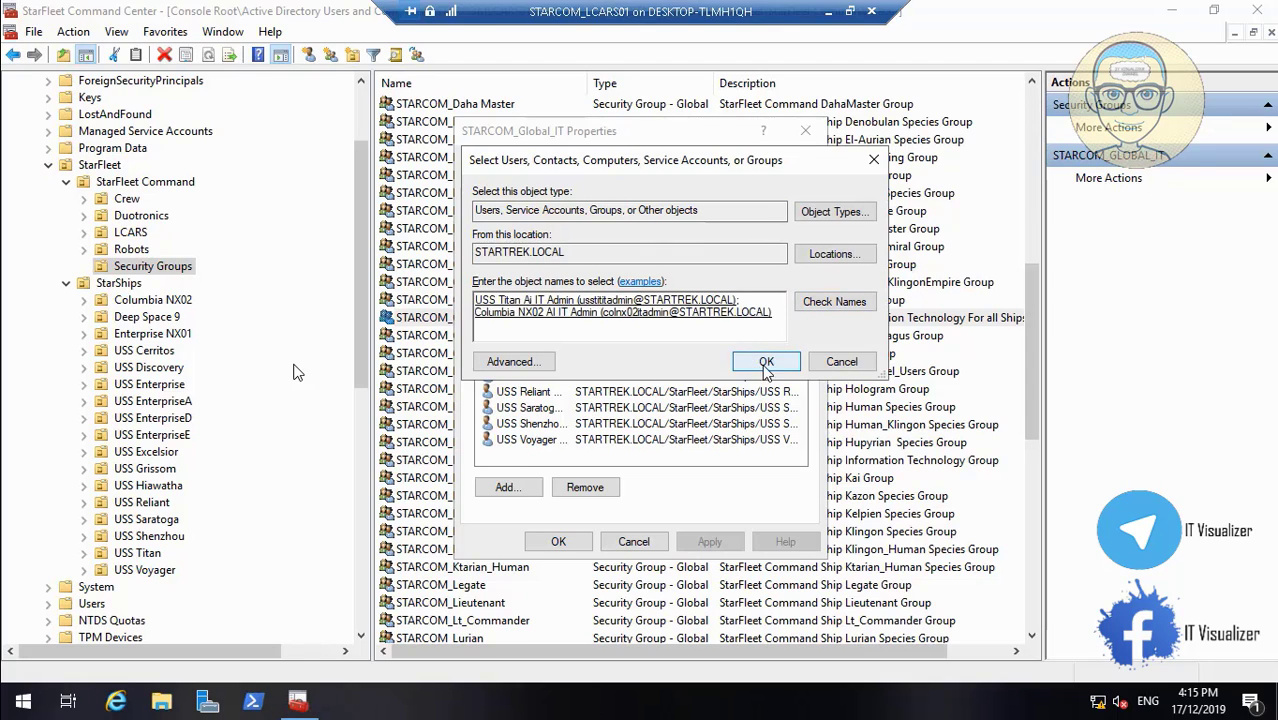
{"action": "left_click", "coordinate": [766, 362]}
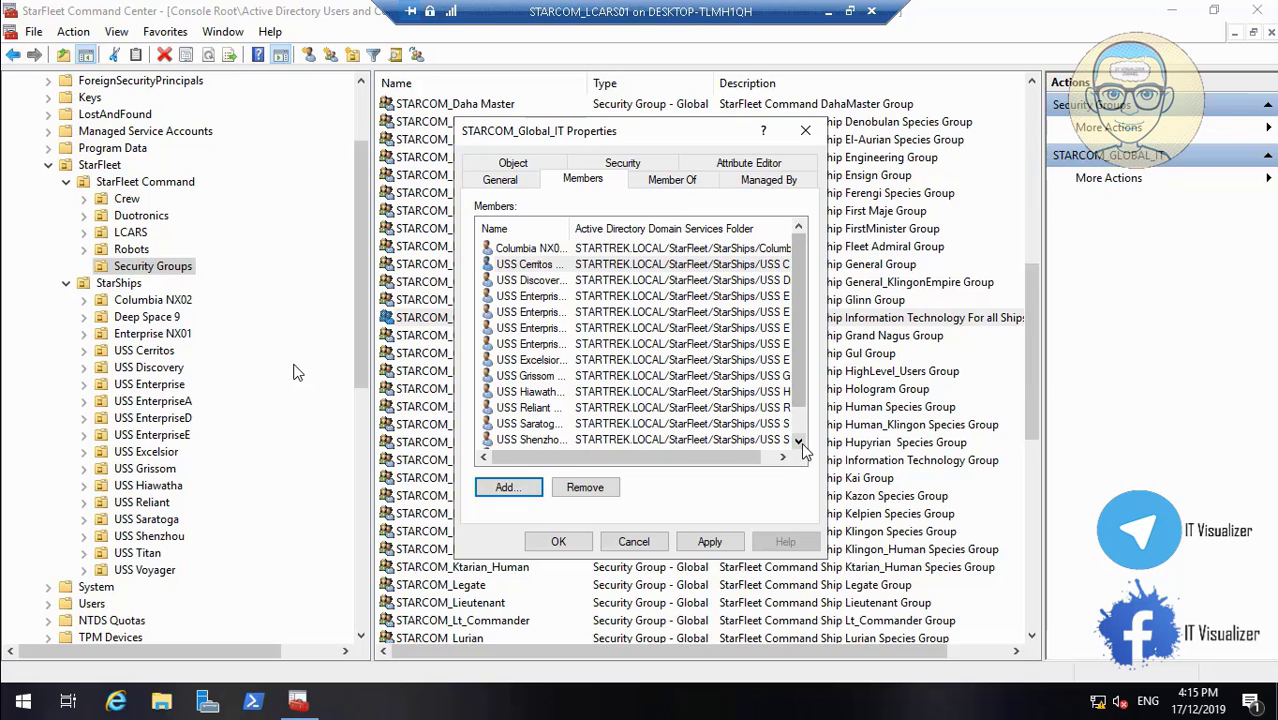
- Widen the Name column of the STARCOM_Global_IT member list and compare the full names with the ships under StarShips
{"action": "left_click", "coordinate": [798, 441]}
{"action": "left_click", "coordinate": [798, 441]}
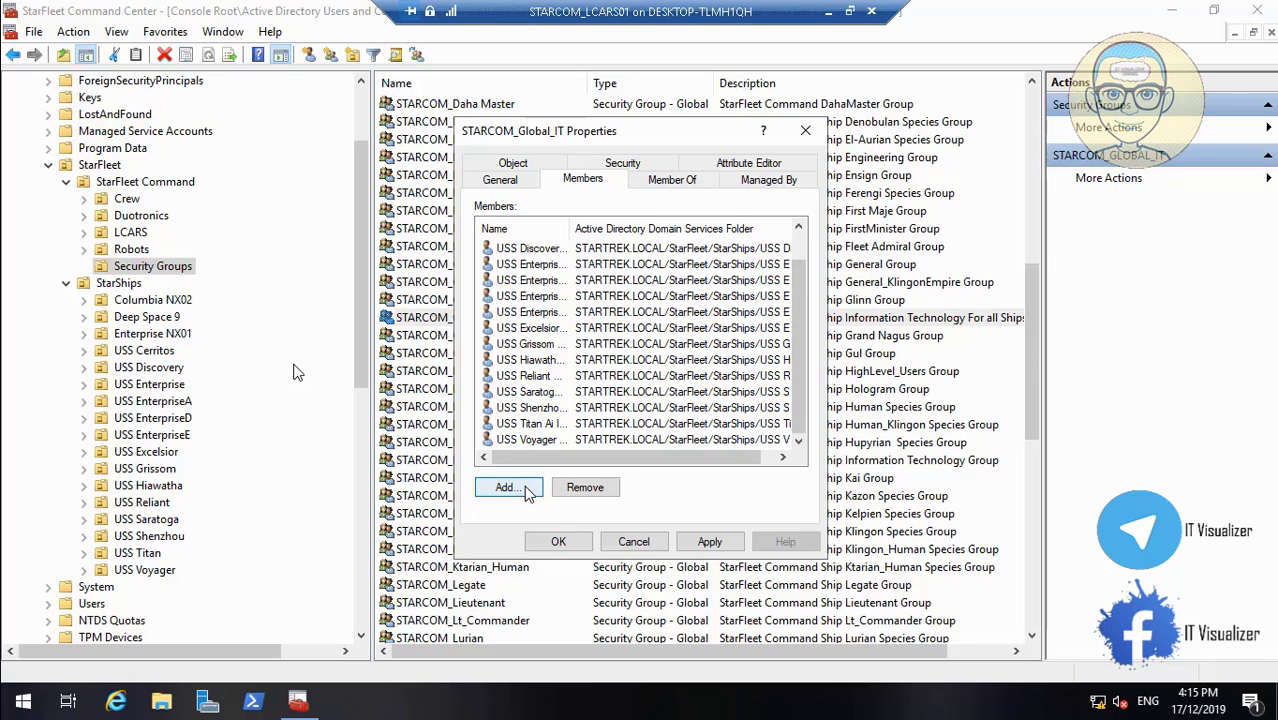
{"action": "scroll", "coordinate": [802, 356], "scroll_direction": "up", "scroll_amount": 1}
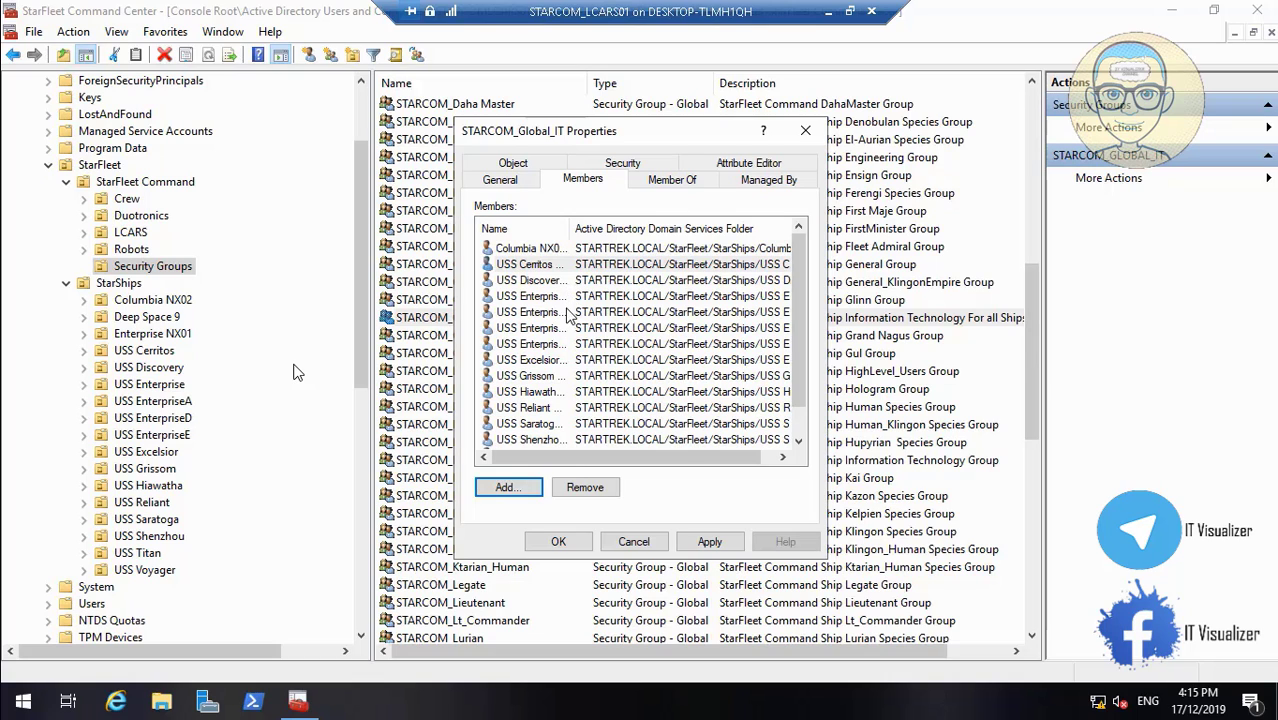
{"action": "left_click", "coordinate": [575, 263]}
{"action": "double_click", "coordinate": [571, 228]}
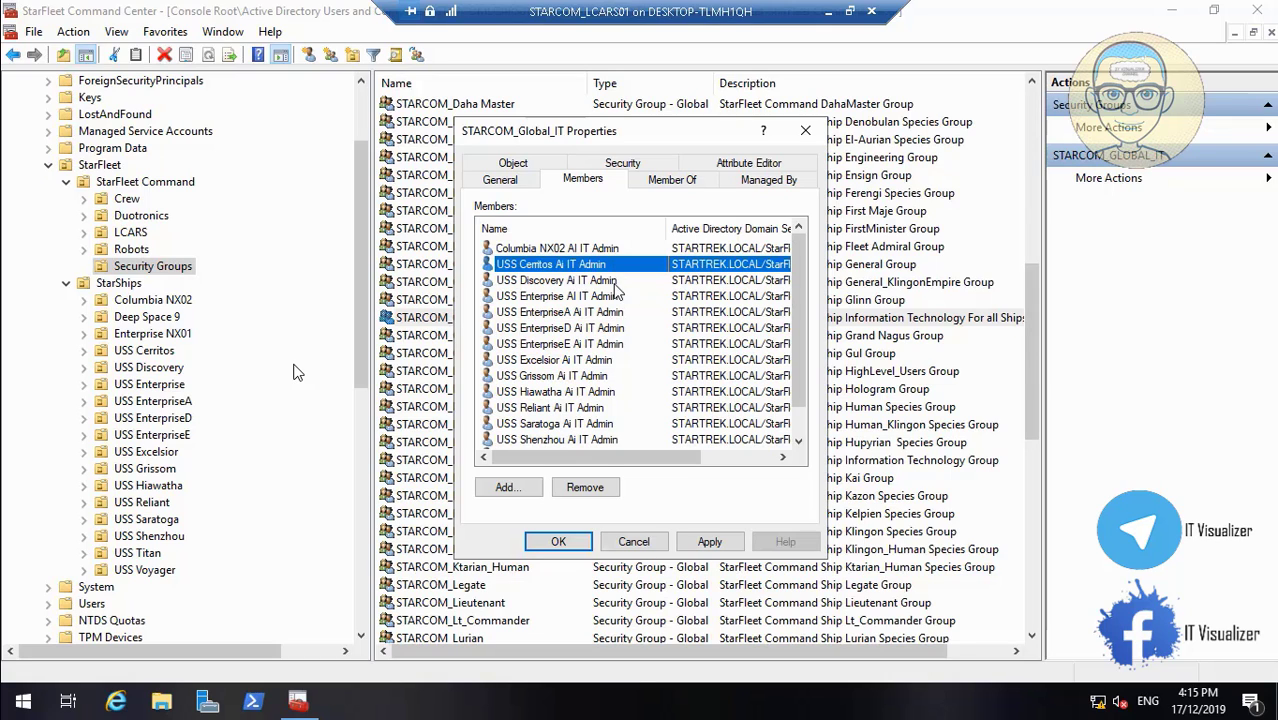
{"action": "left_click", "coordinate": [612, 380]}
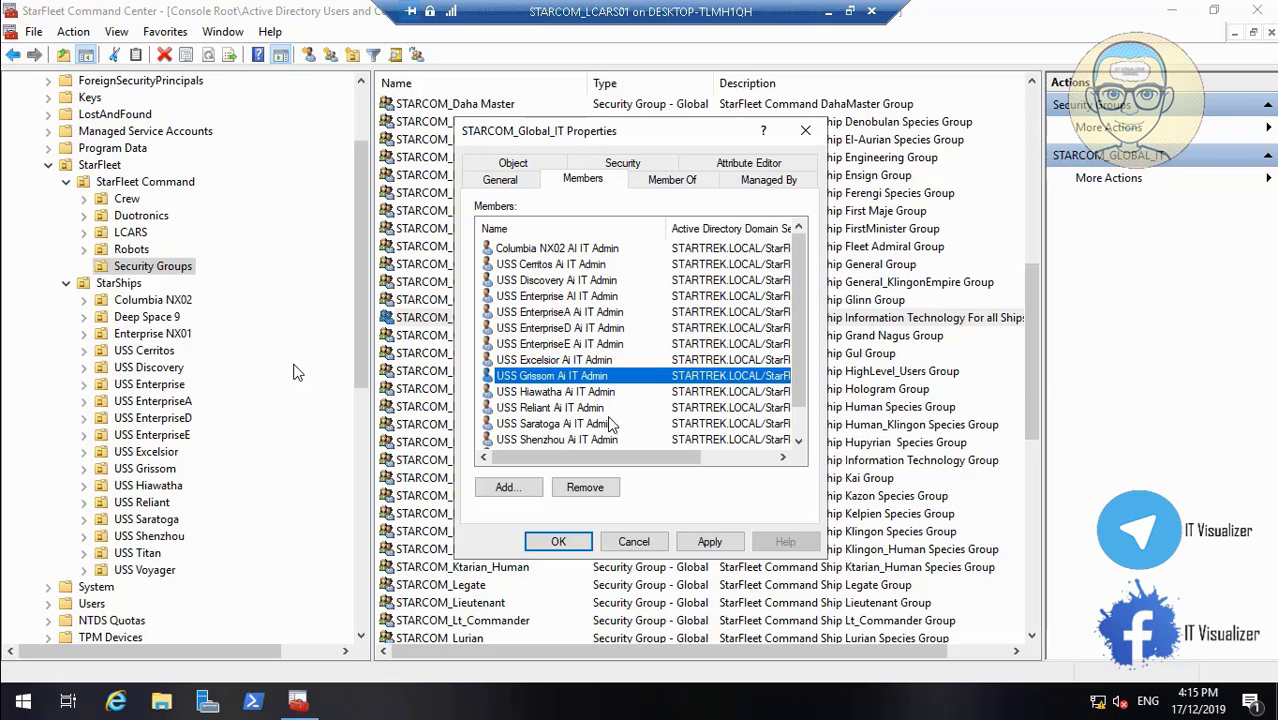
{"action": "left_click", "coordinate": [799, 443]}
{"action": "left_click", "coordinate": [799, 443]}
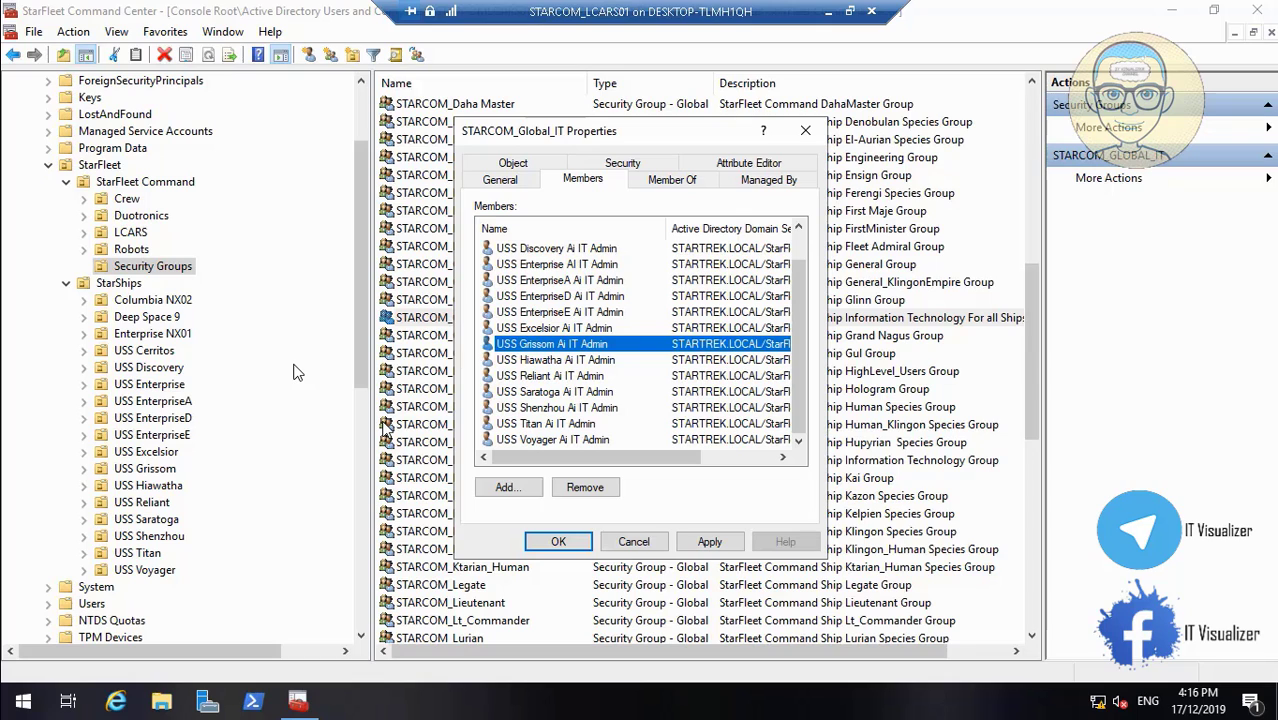
{"action": "scroll", "coordinate": [803, 238], "scroll_direction": "up", "scroll_amount": 1}
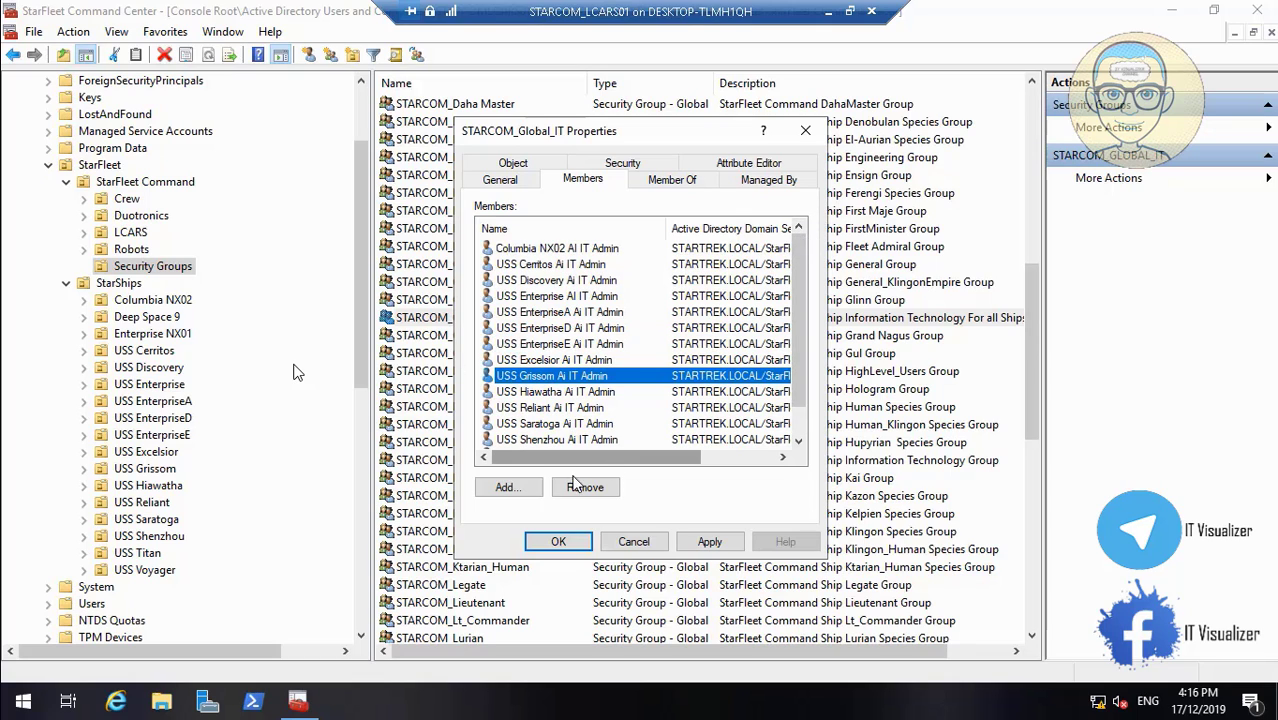
- Try to add deesp09itadmin as a new member of the STARCOM_Global_IT group
{"action": "left_click", "coordinate": [514, 487]}
{"action": "type", "text": "deesp0"}
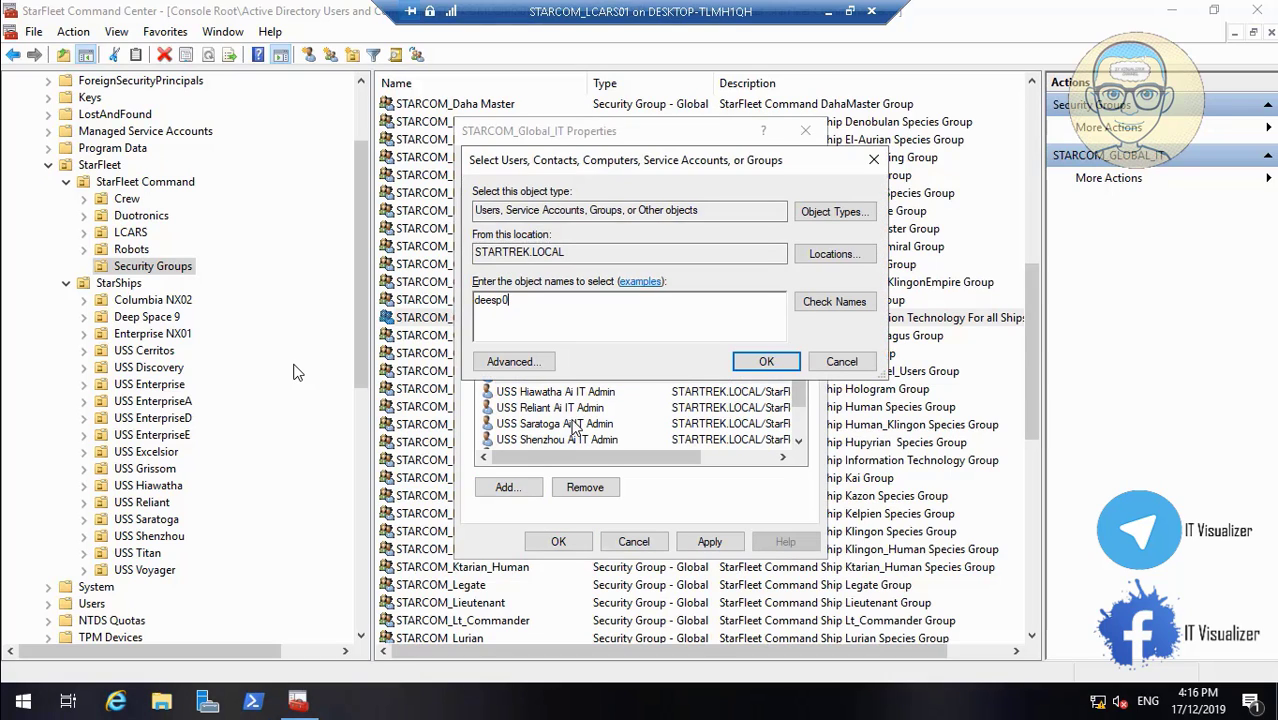
{"action": "type", "text": "9"}
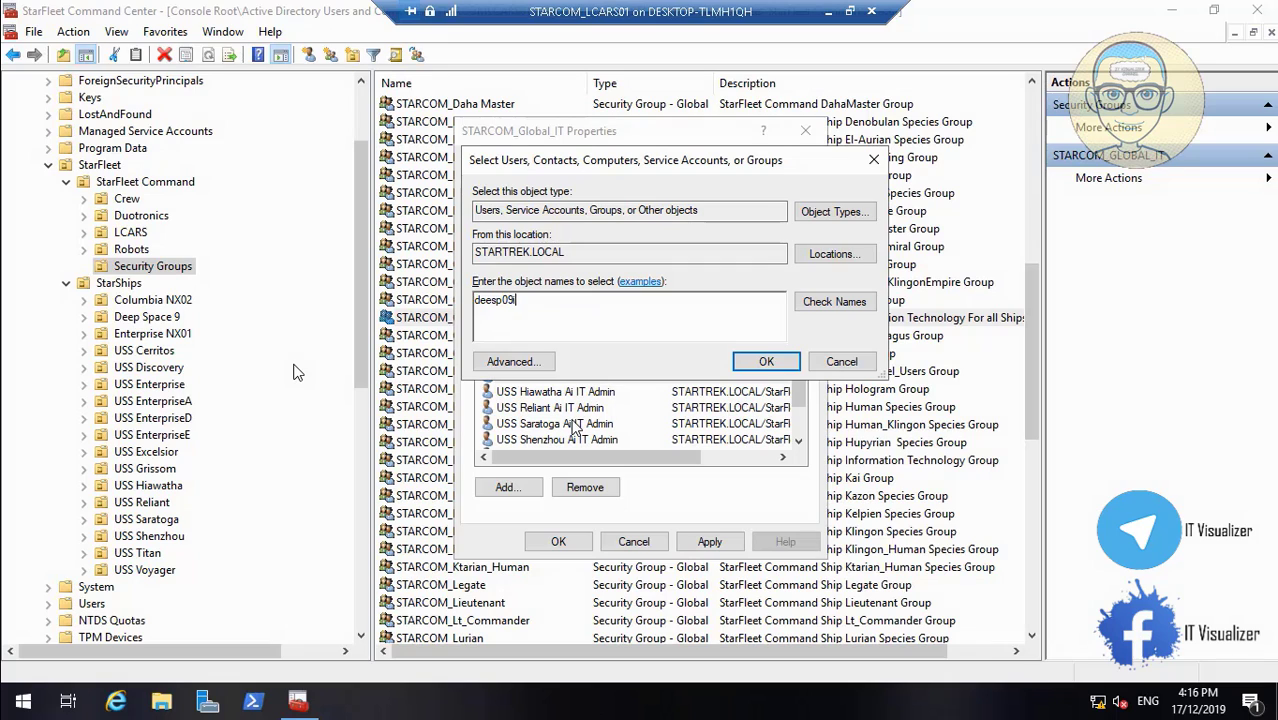
{"action": "type", "text": "itadmin"}
{"action": "left_click", "coordinate": [851, 304]}
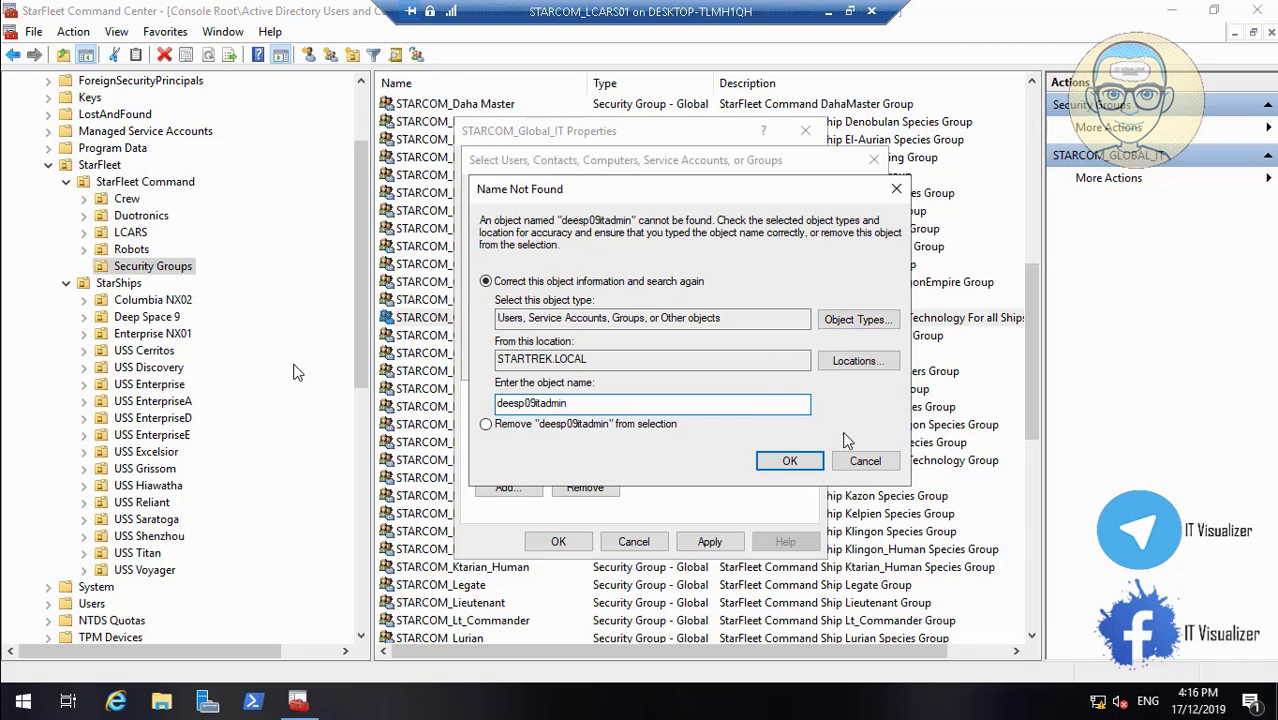
{"action": "left_click", "coordinate": [864, 457]}
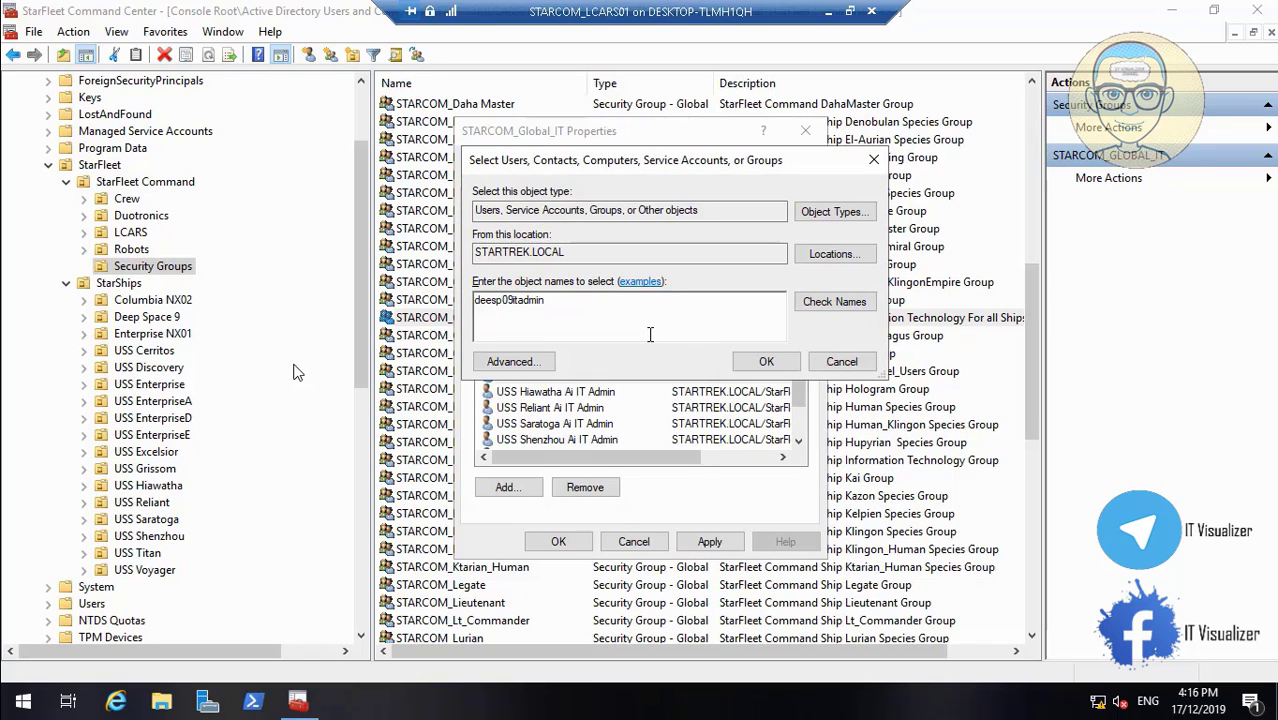
- Shorten the object name to deesp and look through the matching names for the Deep Space 9 IT admin
{"action": "key", "text": "BackSpace"}
{"action": "key", "text": "BackSpace"}
{"action": "key", "text": "BackSpace"}
{"action": "key", "text": "BackSpace"}
{"action": "key", "text": "BackSpace"}
{"action": "key", "text": "BackSpace"}
{"action": "key", "text": "BackSpace"}
{"action": "key", "text": "BackSpace"}
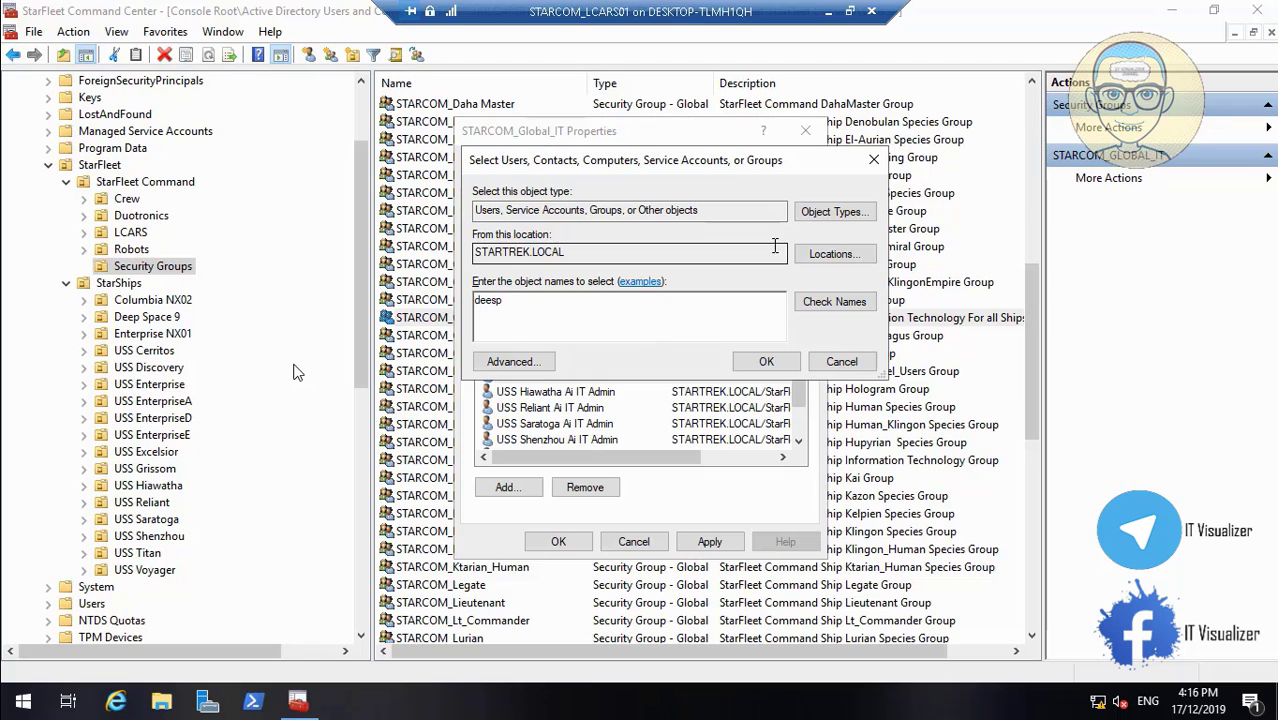
{"action": "left_click", "coordinate": [815, 300]}
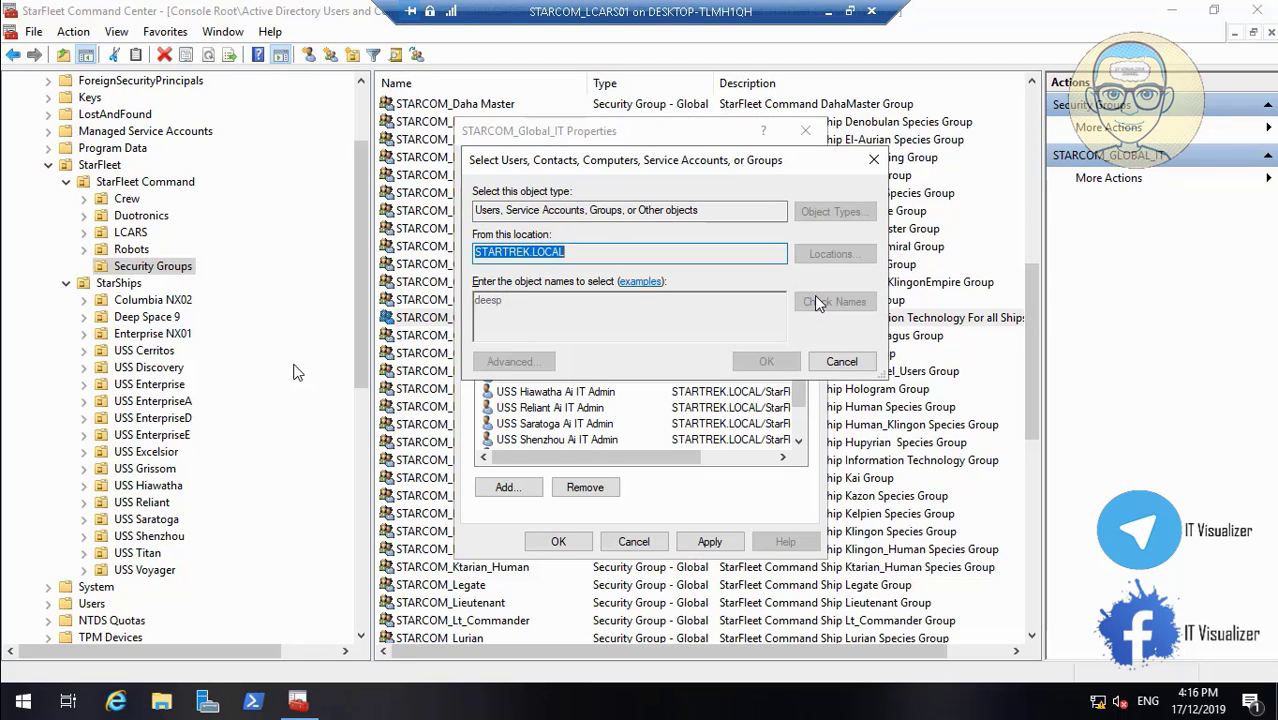
{"action": "left_click_drag", "start_coordinate": [595, 290], "coordinate": [661, 290]}
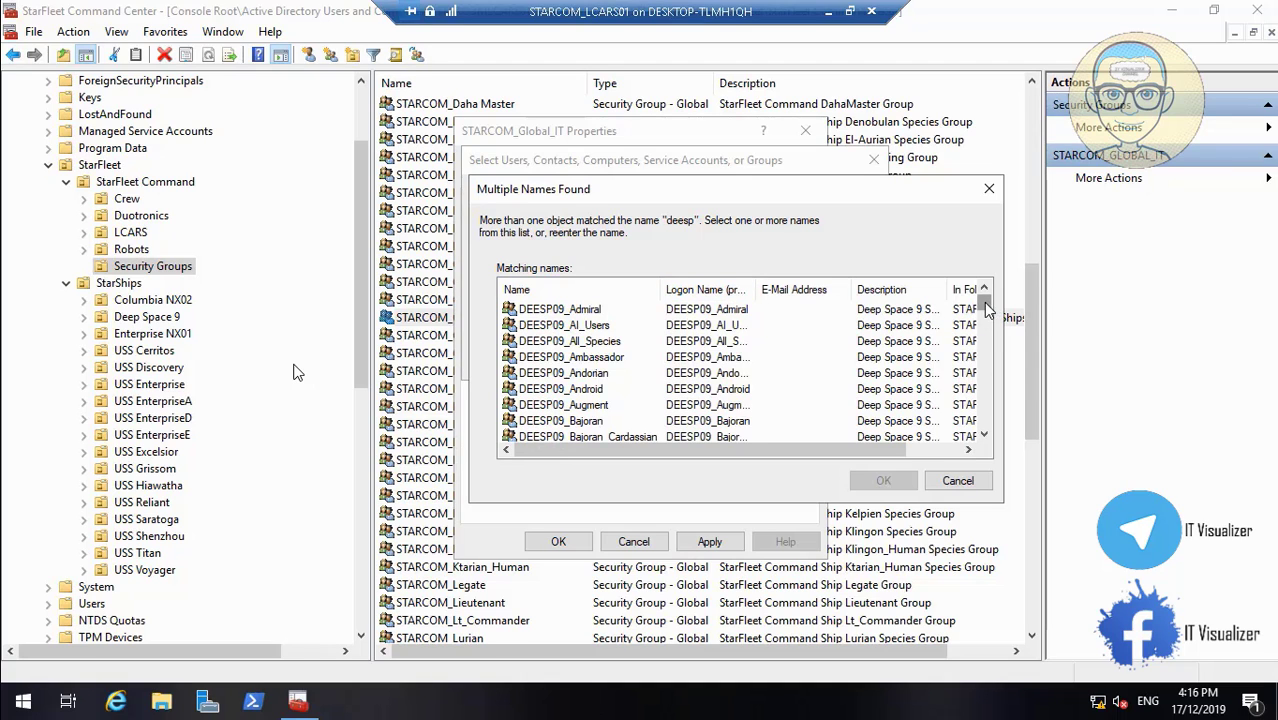
{"action": "mouse_move", "coordinate": [985, 307]}
{"action": "left_mouse_down"}
{"action": "mouse_move", "coordinate": [985, 420]}
{"action": "mouse_move", "coordinate": [985, 300]}
{"action": "left_mouse_up"}
{"action": "left_click", "coordinate": [950, 480]}
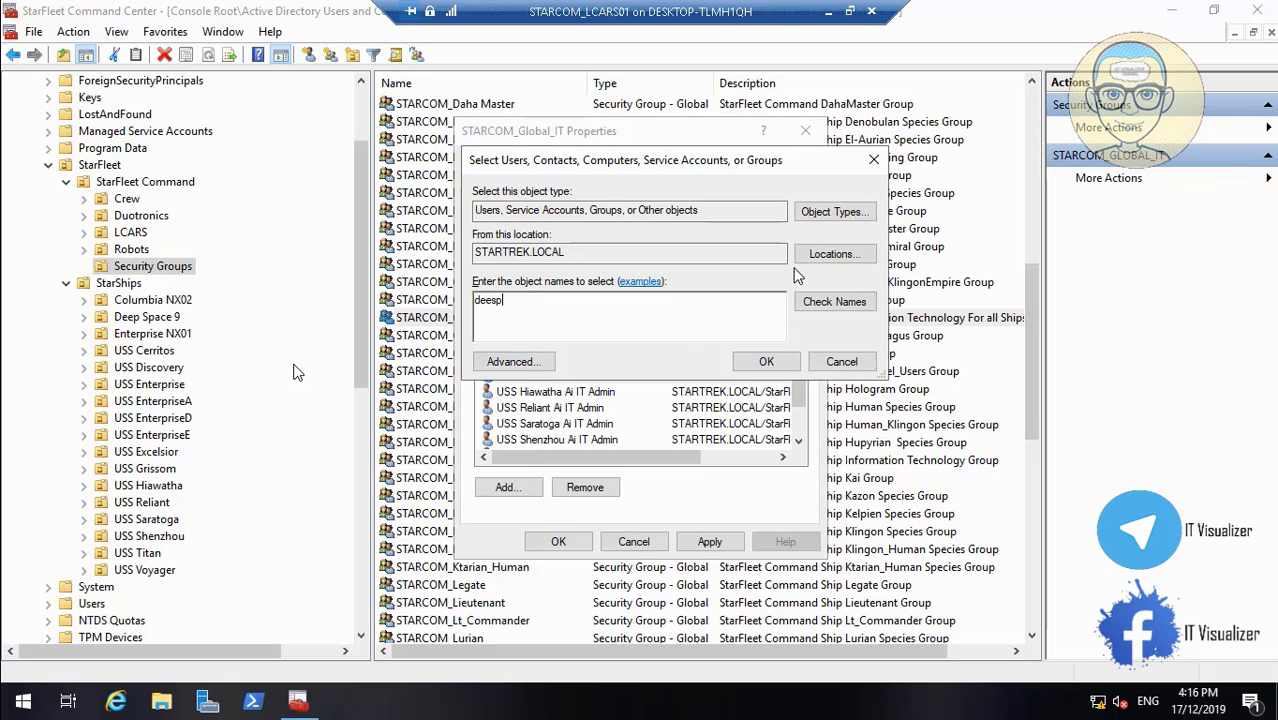
- Try the object name deespitadmin for the Deep Space 9 account and clear the entry
{"action": "type", "text": "itadmin"}
{"action": "left_click", "coordinate": [834, 301]}
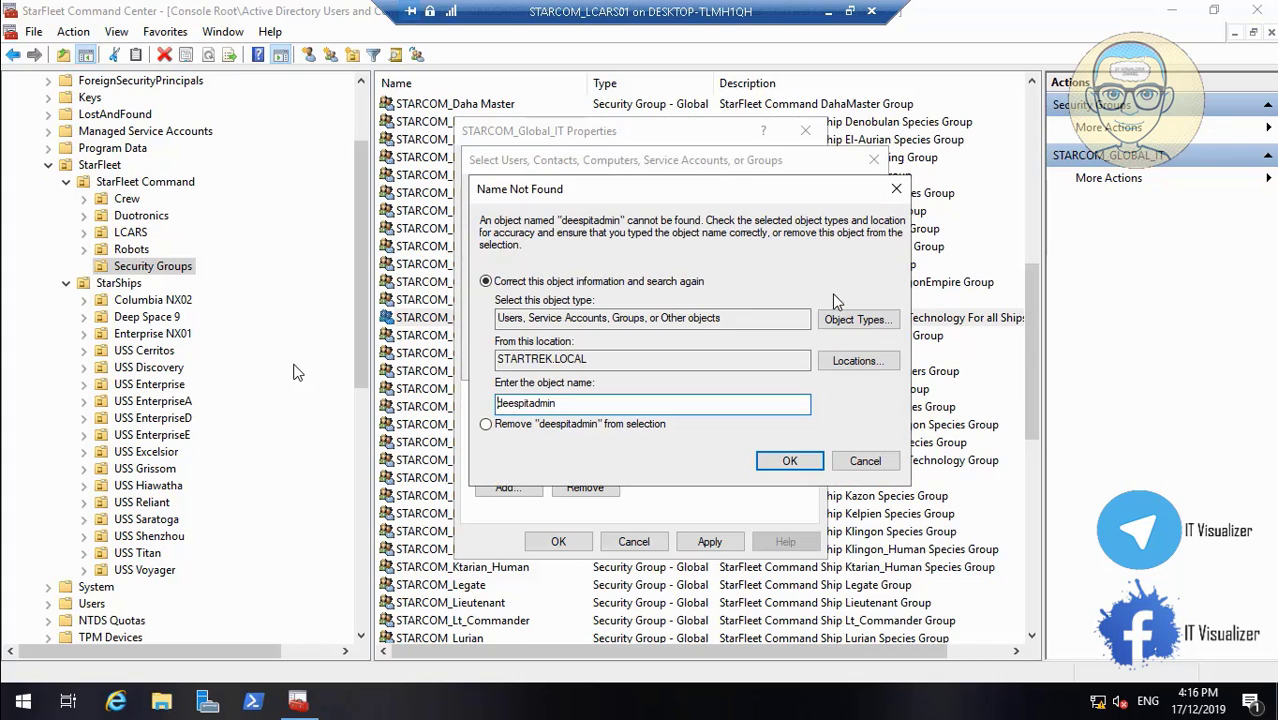
{"action": "left_click", "coordinate": [864, 460]}
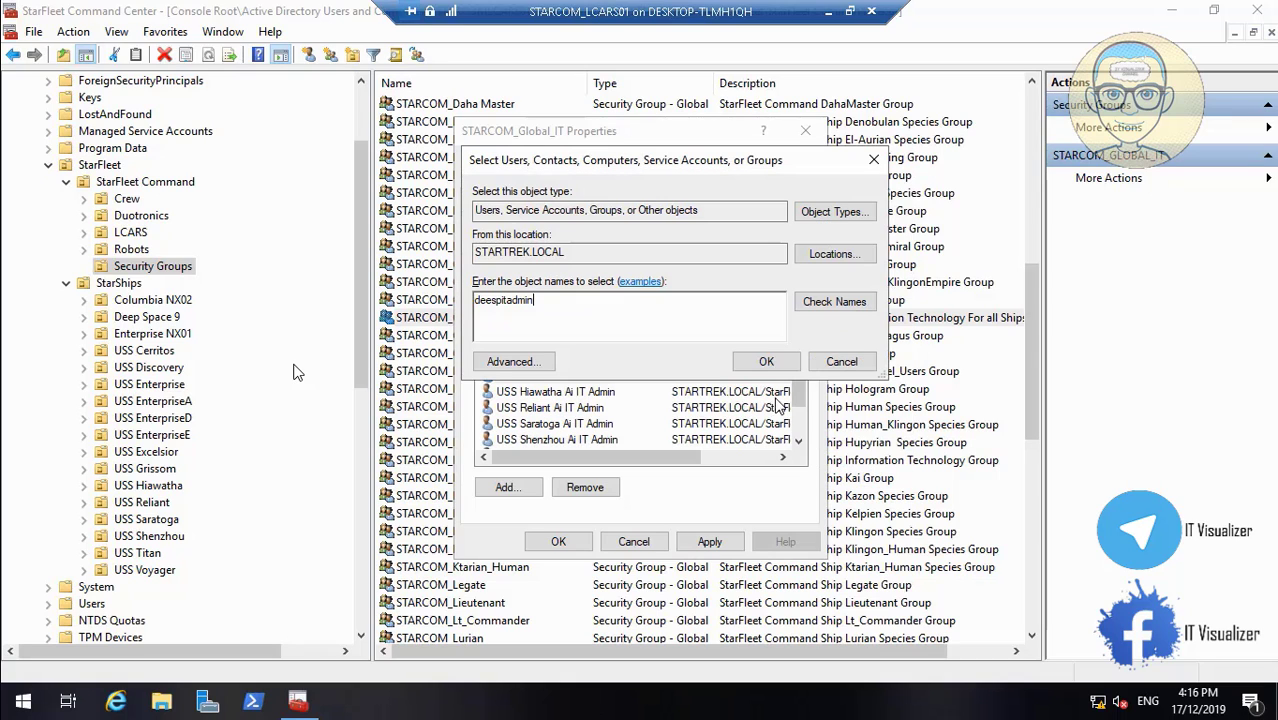
{"action": "key", "text": "BackSpace"}
{"action": "key", "text": "BackSpace"}
{"action": "key", "text": "BackSpace"}
{"action": "key", "text": "BackSpace"}
{"action": "key", "text": "BackSpace"}
{"action": "key", "text": "BackSpace"}
{"action": "key", "text": "BackSpace"}
{"action": "key", "text": "BackSpace"}
{"action": "key", "text": "BackSpace"}
{"action": "key", "text": "BackSpace"}
{"action": "key", "text": "BackSpace"}
{"action": "key", "text": "BackSpace"}
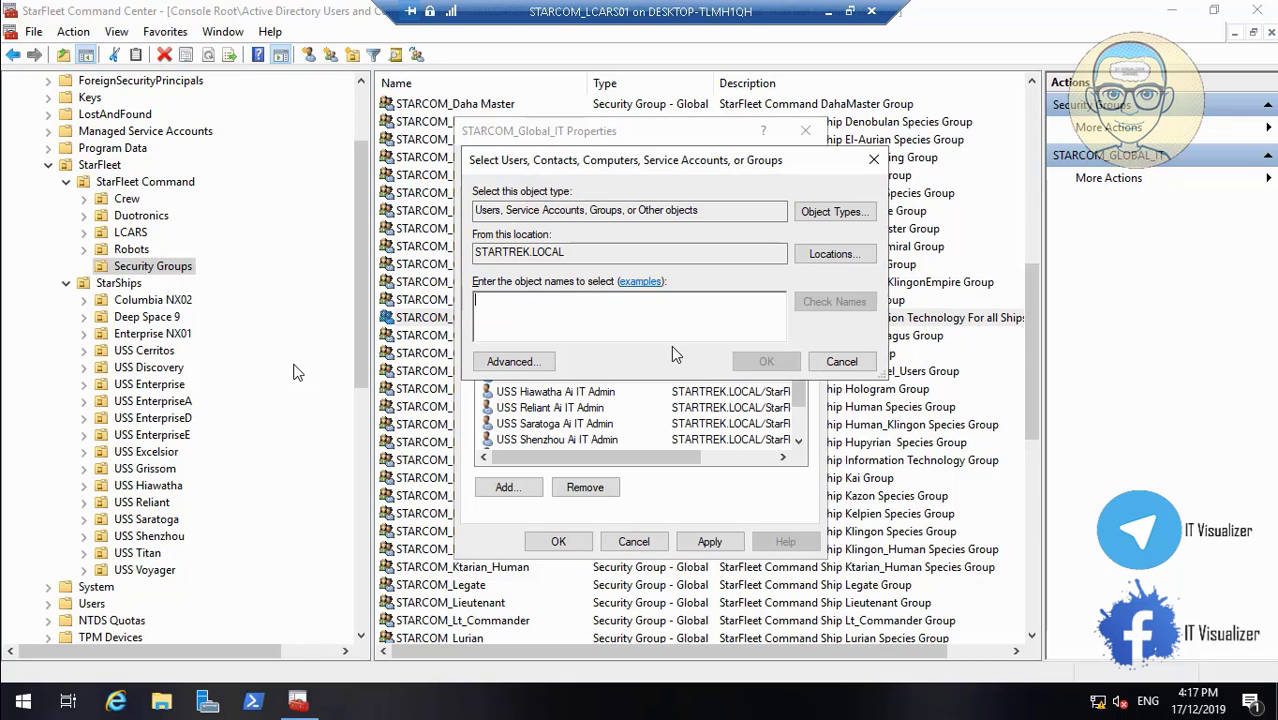
- Run an advanced object search limited to the Crew unit of Deep Space 9 under StarFleet > StarShips
{"action": "left_click", "coordinate": [514, 362]}
{"action": "left_click", "coordinate": [884, 250]}
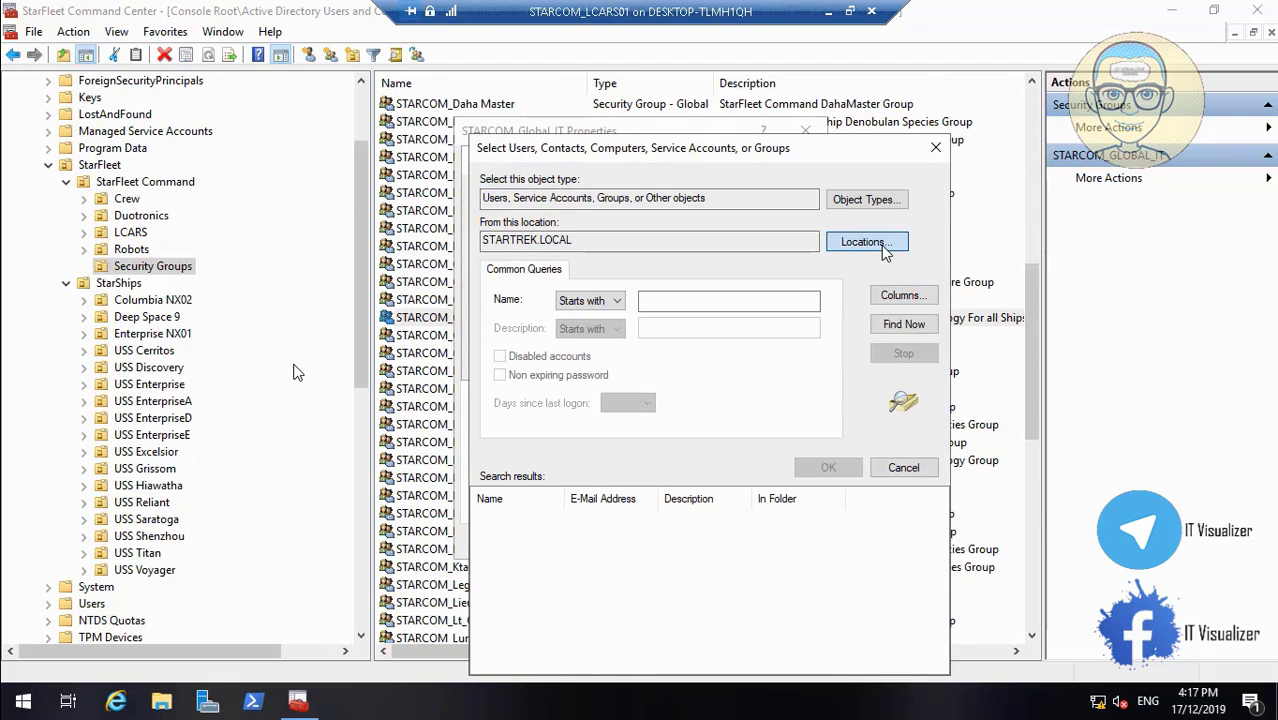
{"action": "left_click", "coordinate": [499, 256]}
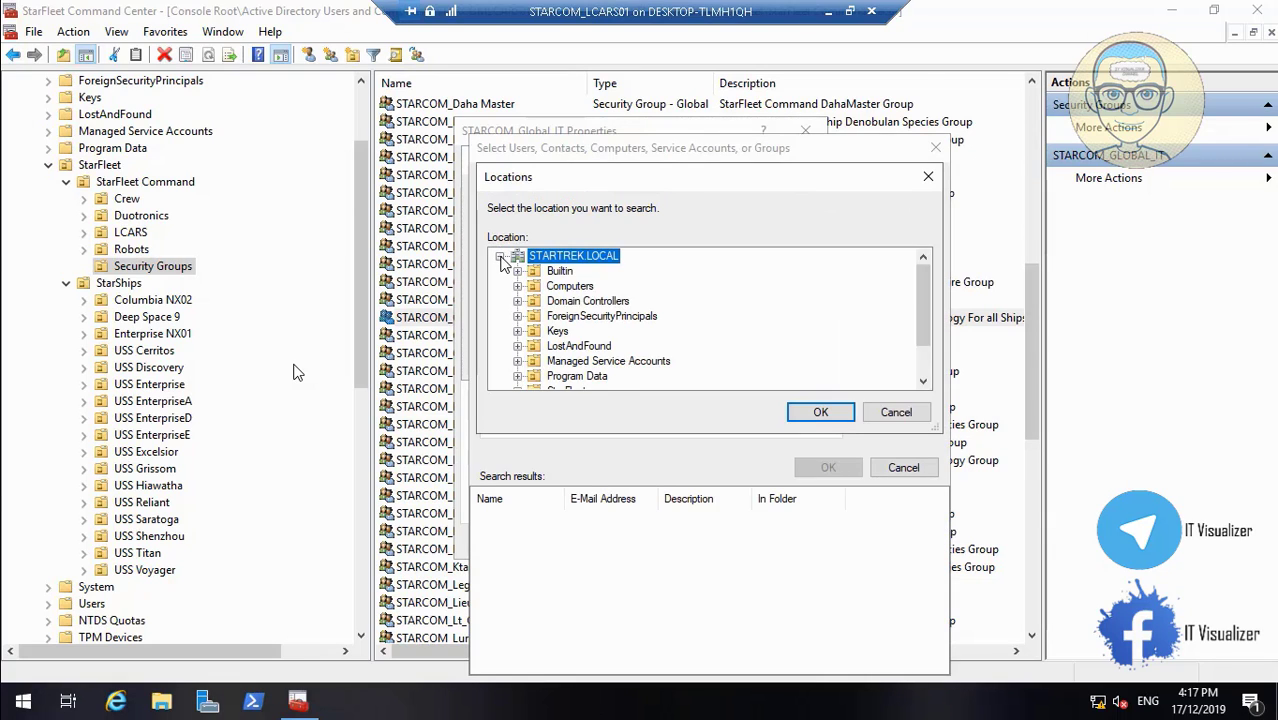
{"action": "scroll", "coordinate": [927, 340], "scroll_direction": "down", "scroll_amount": 1}
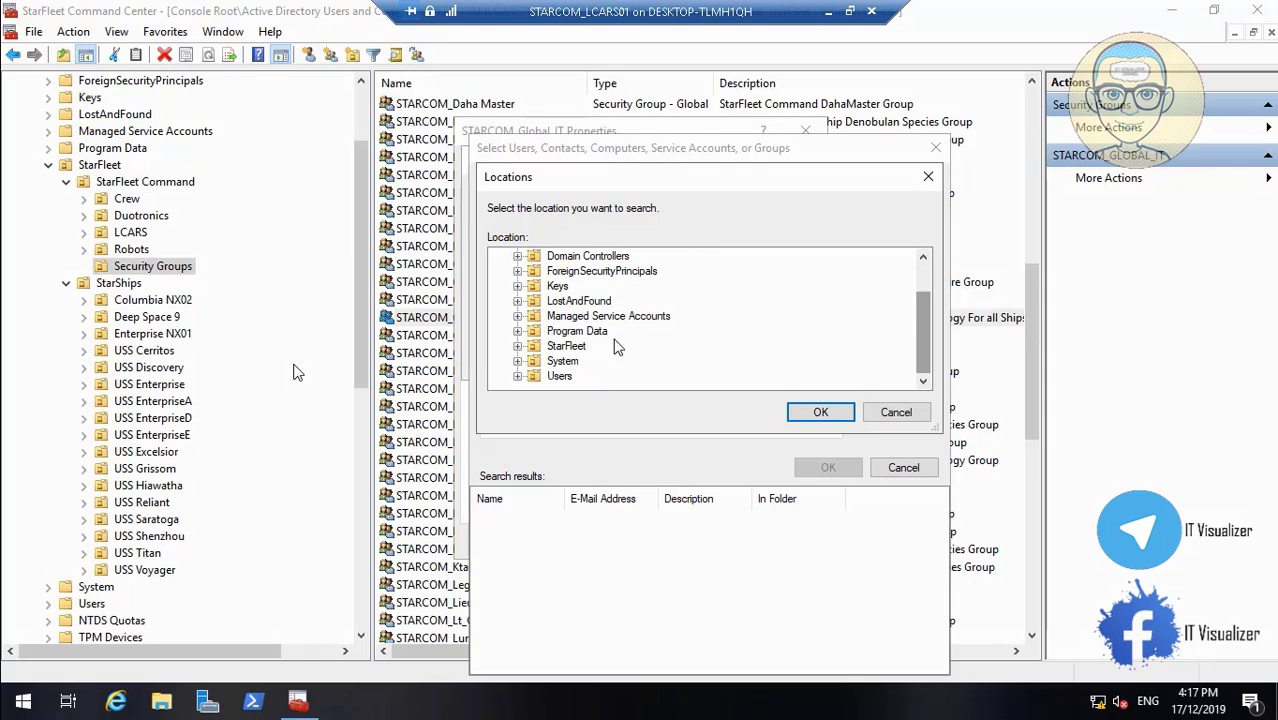
{"action": "left_click", "coordinate": [524, 345]}
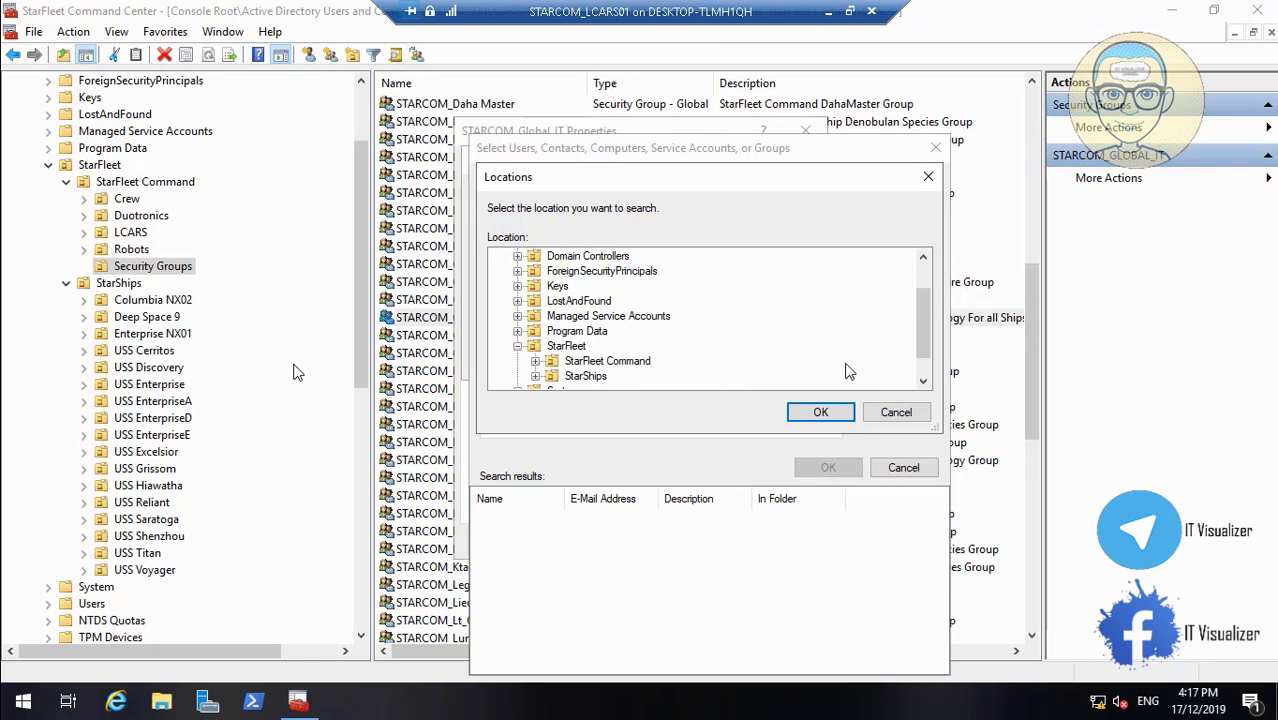
{"action": "double_click", "coordinate": [926, 382]}
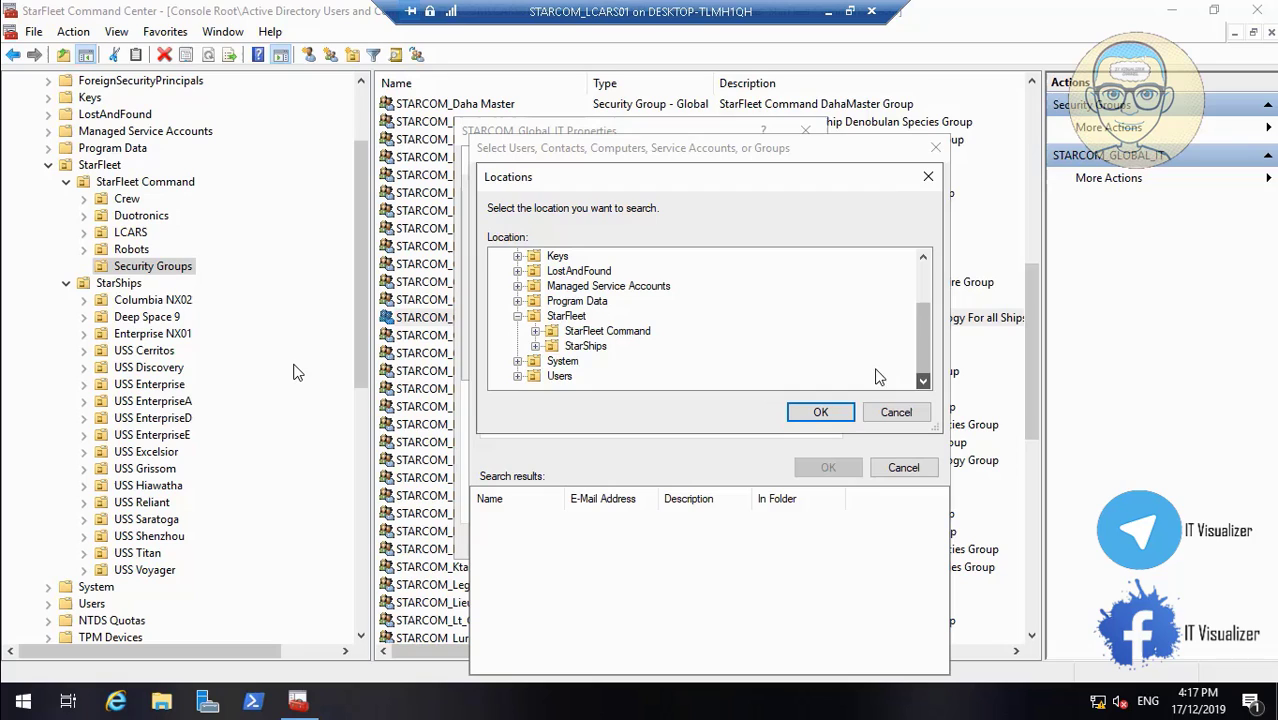
{"action": "left_click", "coordinate": [536, 346]}
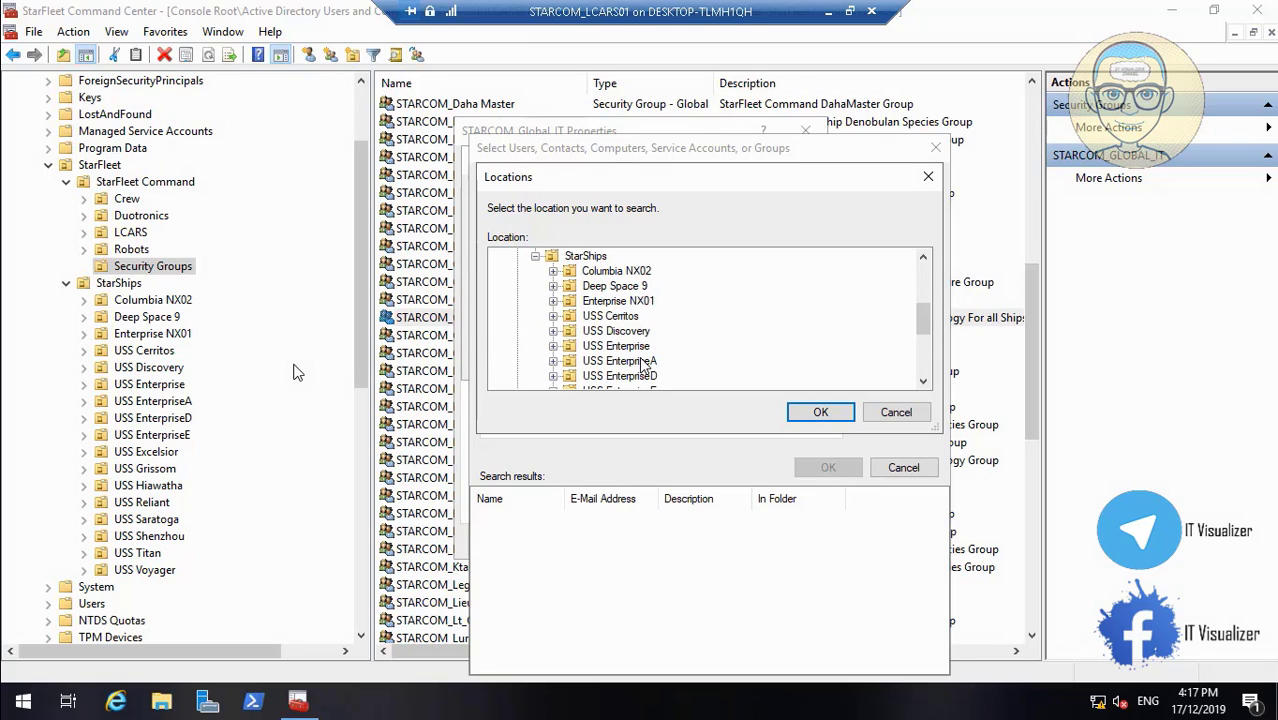
{"action": "left_click", "coordinate": [553, 286]}
{"action": "left_click", "coordinate": [612, 302]}
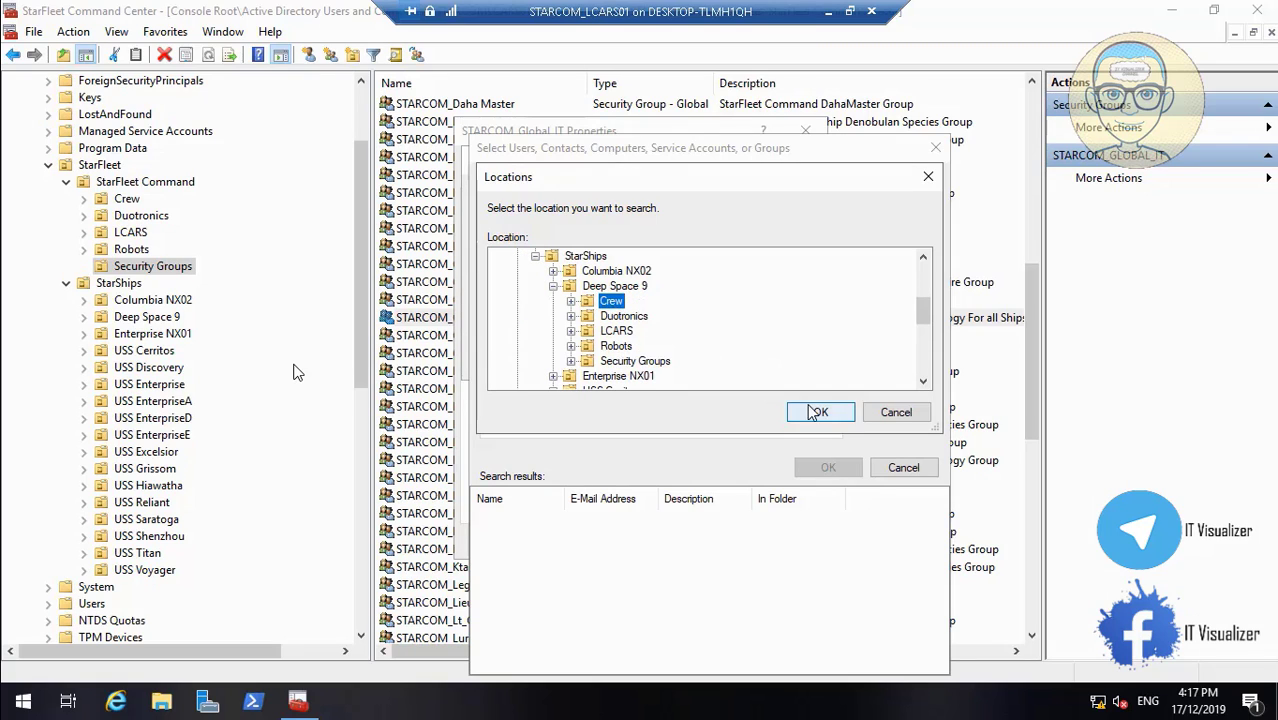
{"action": "left_click", "coordinate": [820, 412]}
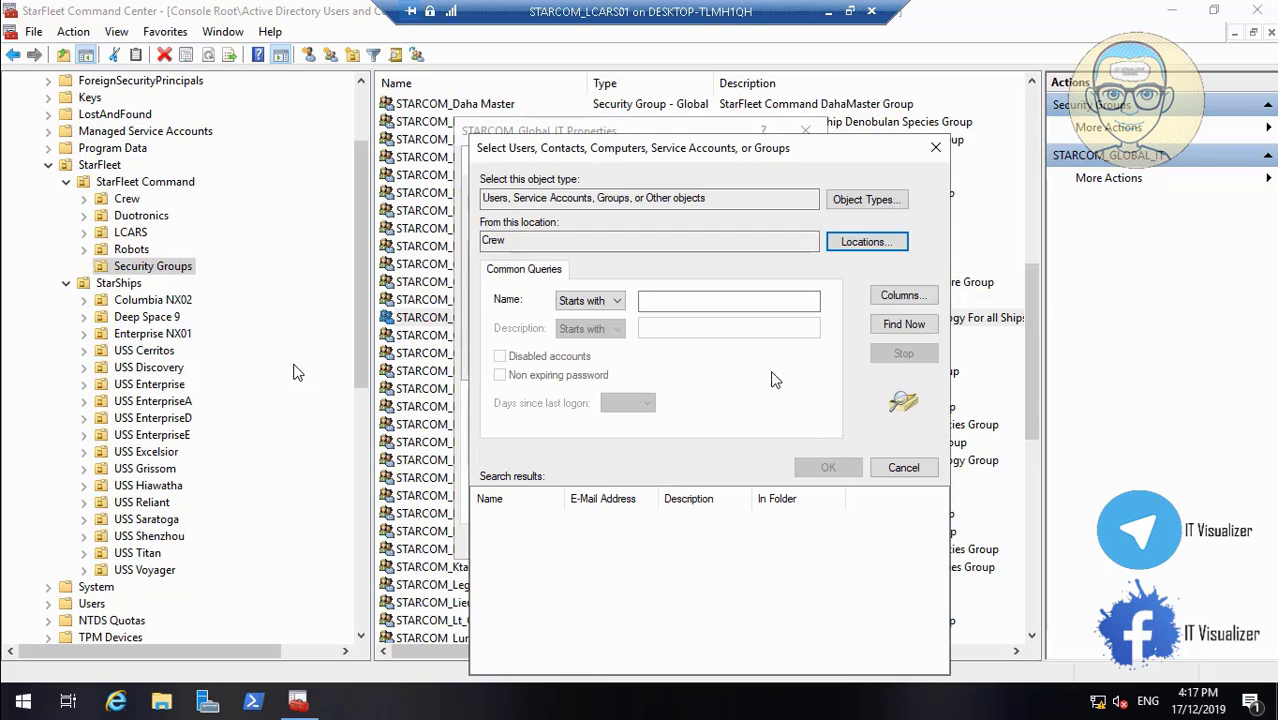
{"action": "left_click", "coordinate": [903, 324]}
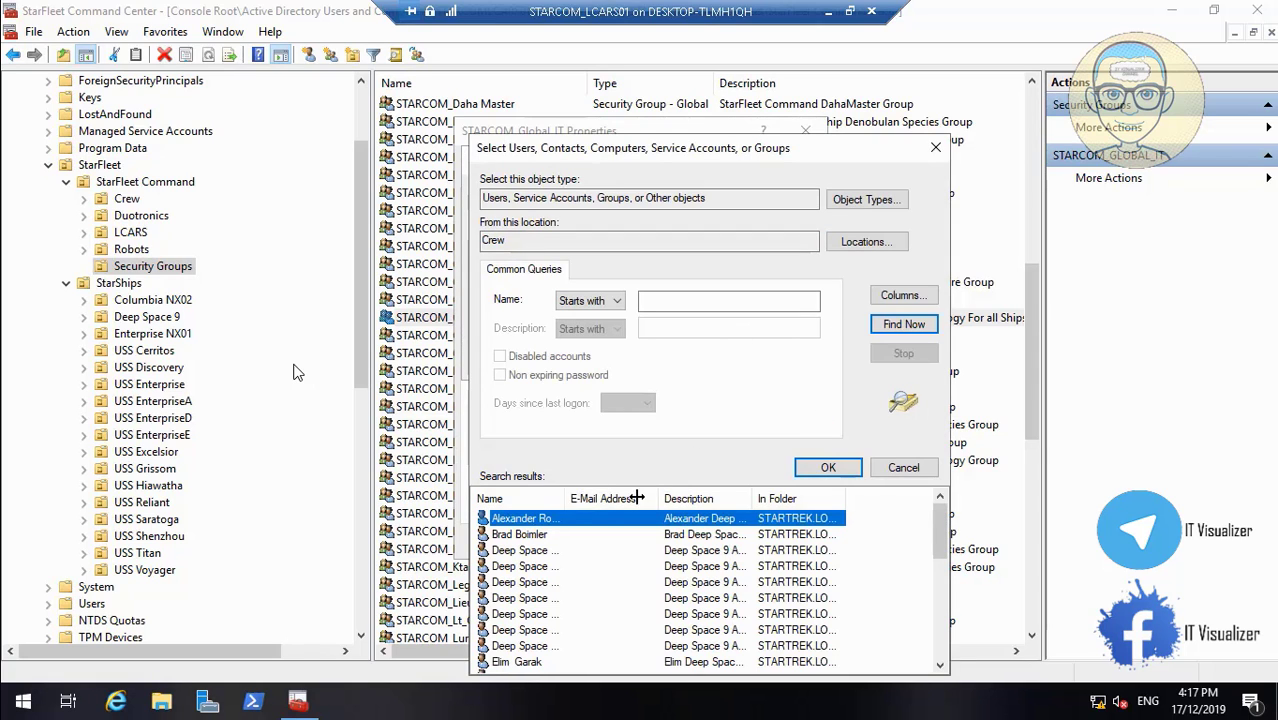
- Select the Deep Space 9 AI IT Admin account from the search results, add it to STARCOM_Global_IT, and save the group's membership
{"action": "left_click_drag", "start_coordinate": [567, 497], "coordinate": [645, 497]}
{"action": "left_click_drag", "start_coordinate": [940, 527], "coordinate": [940, 534]}
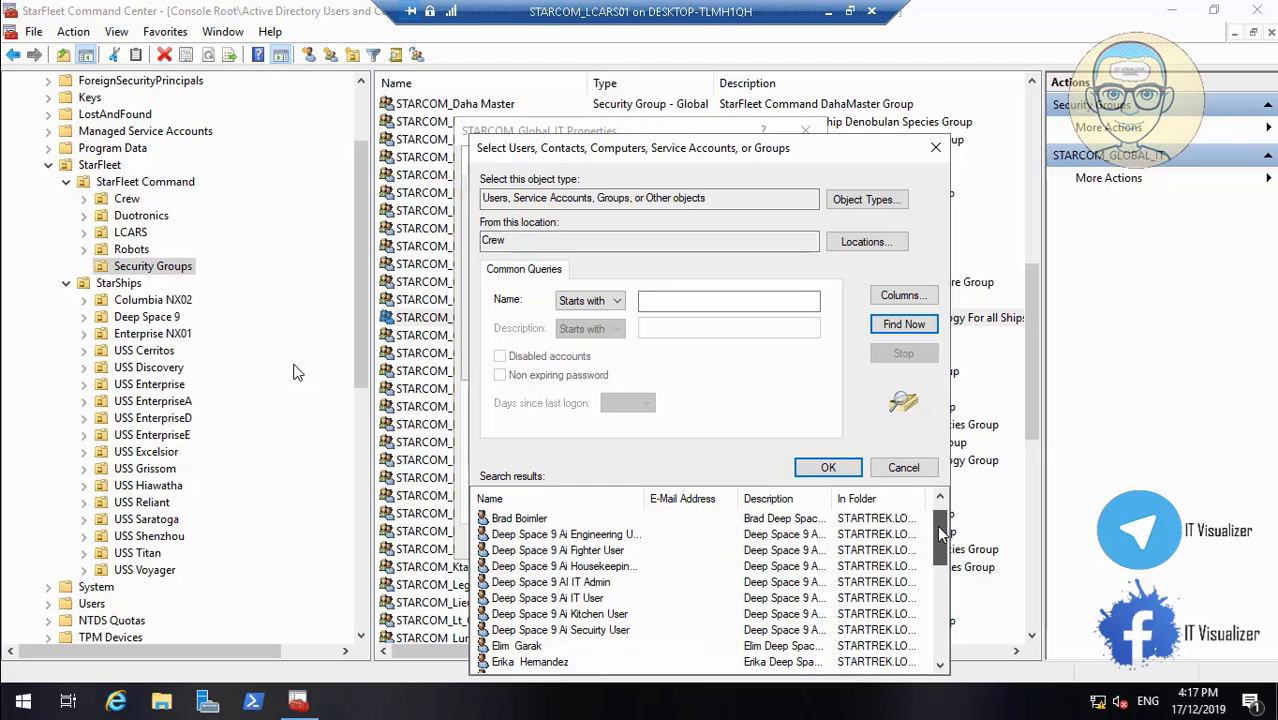
{"action": "left_click", "coordinate": [603, 584]}
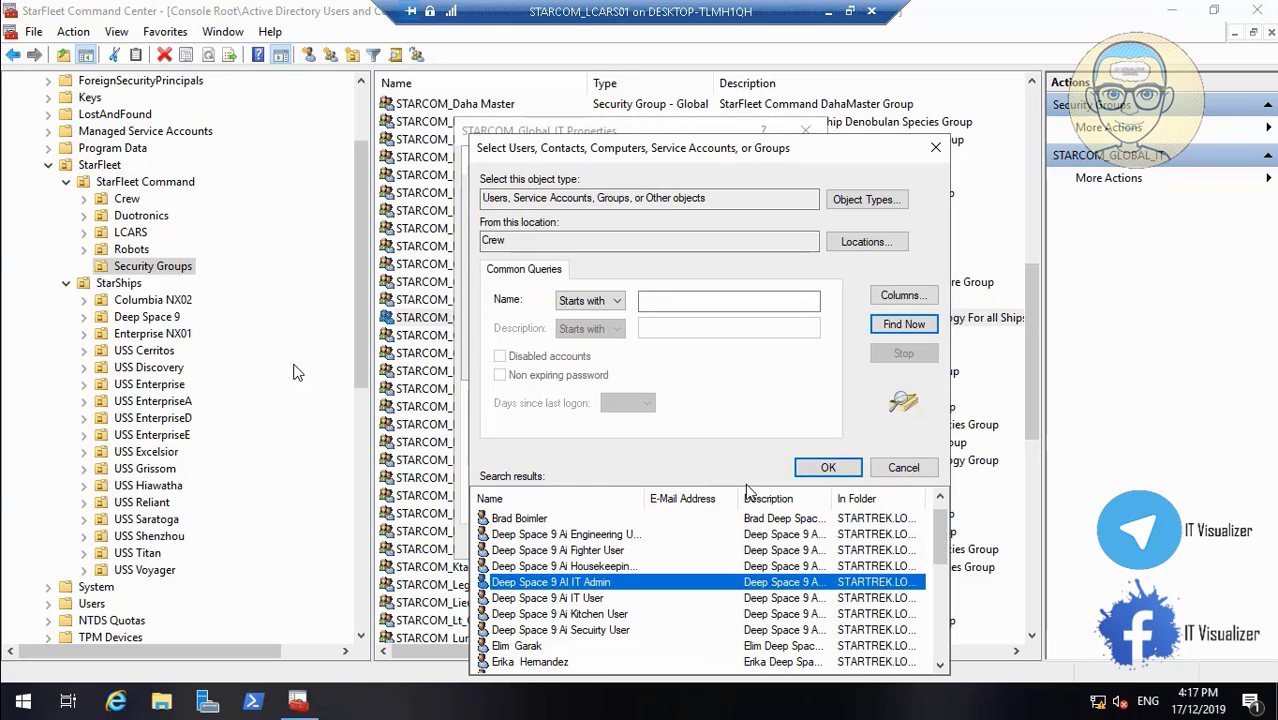
{"action": "left_click", "coordinate": [828, 467]}
{"action": "left_click", "coordinate": [766, 362]}
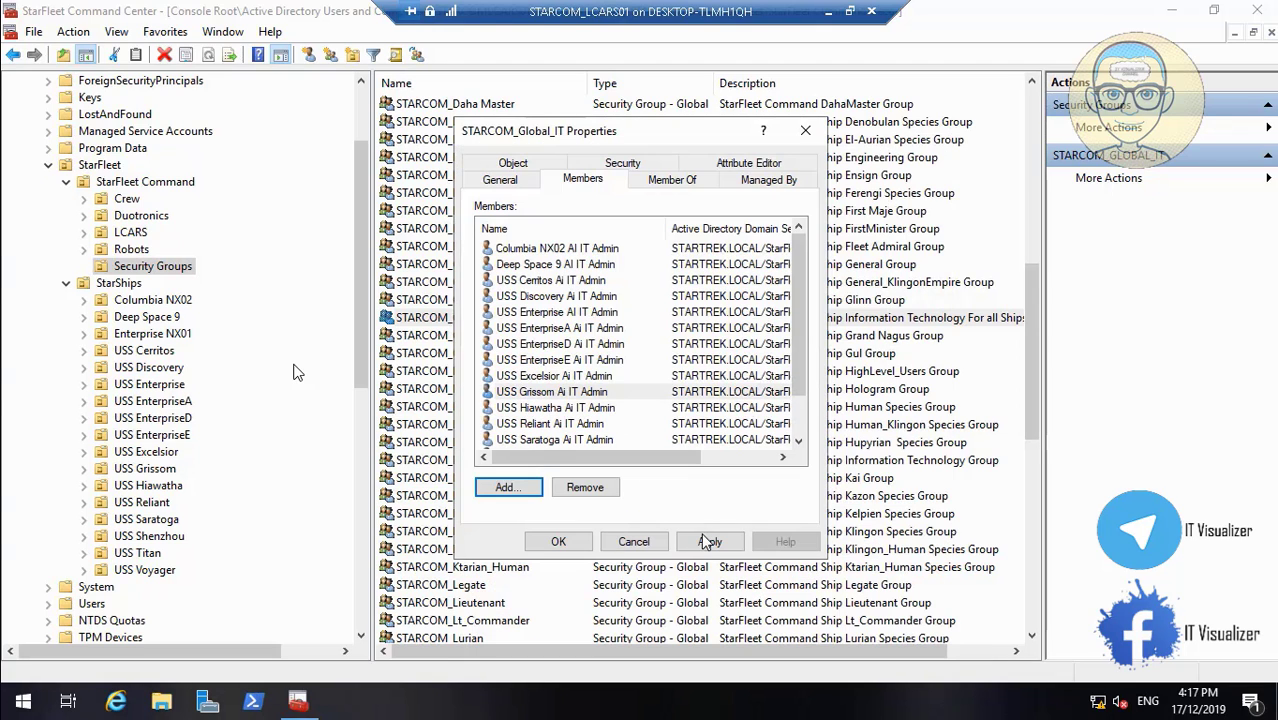
{"action": "left_click", "coordinate": [707, 541]}
{"action": "left_click", "coordinate": [586, 546]}
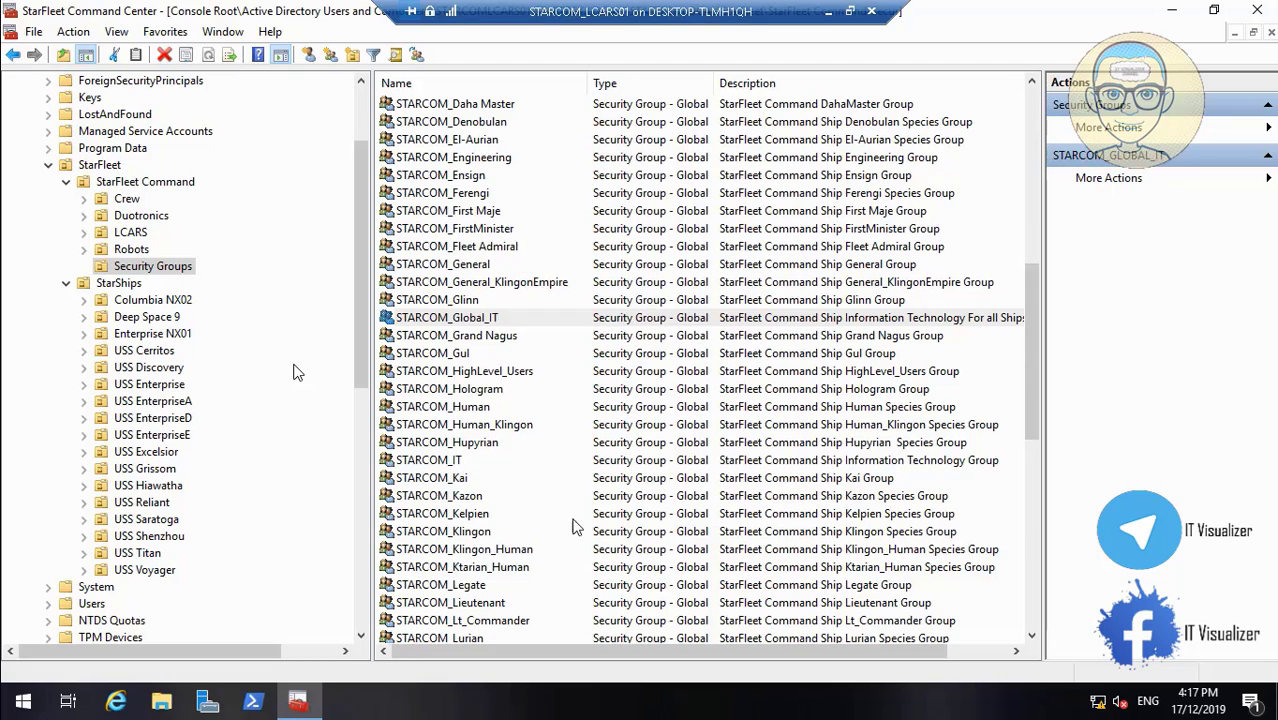
{"action": "left_click", "coordinate": [828, 12]}
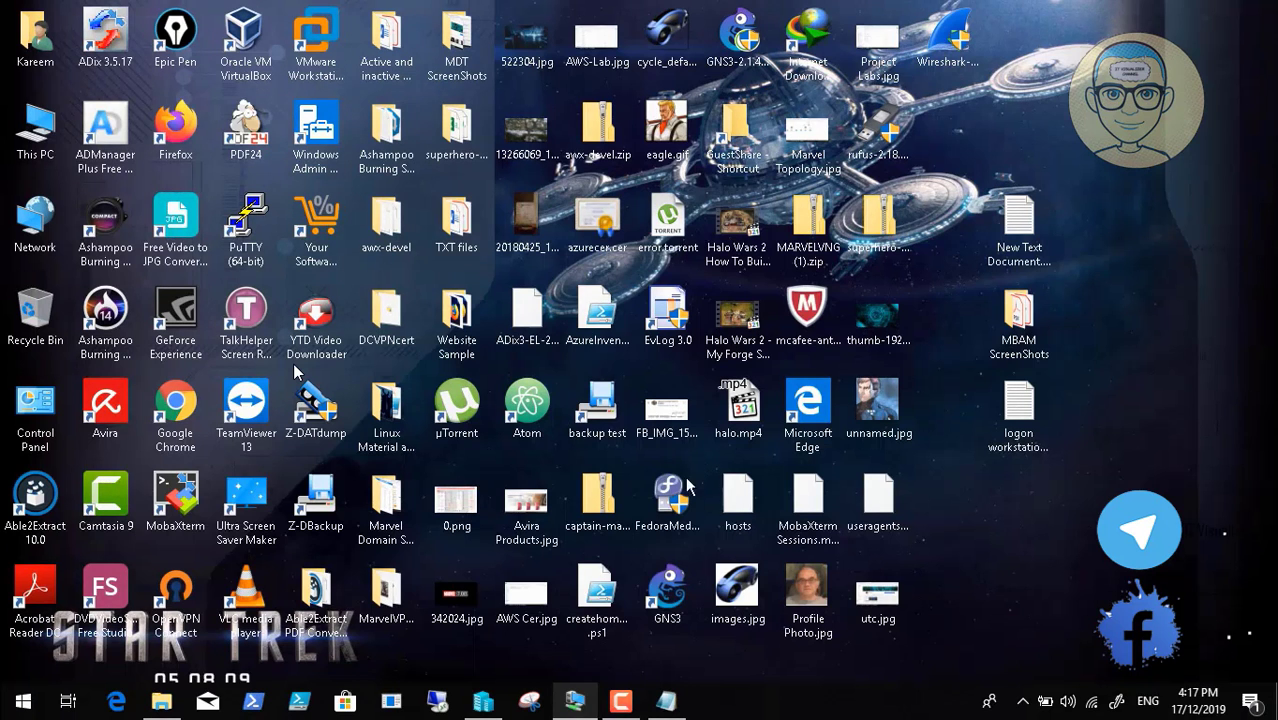
{"action": "left_click", "coordinate": [622, 705]}
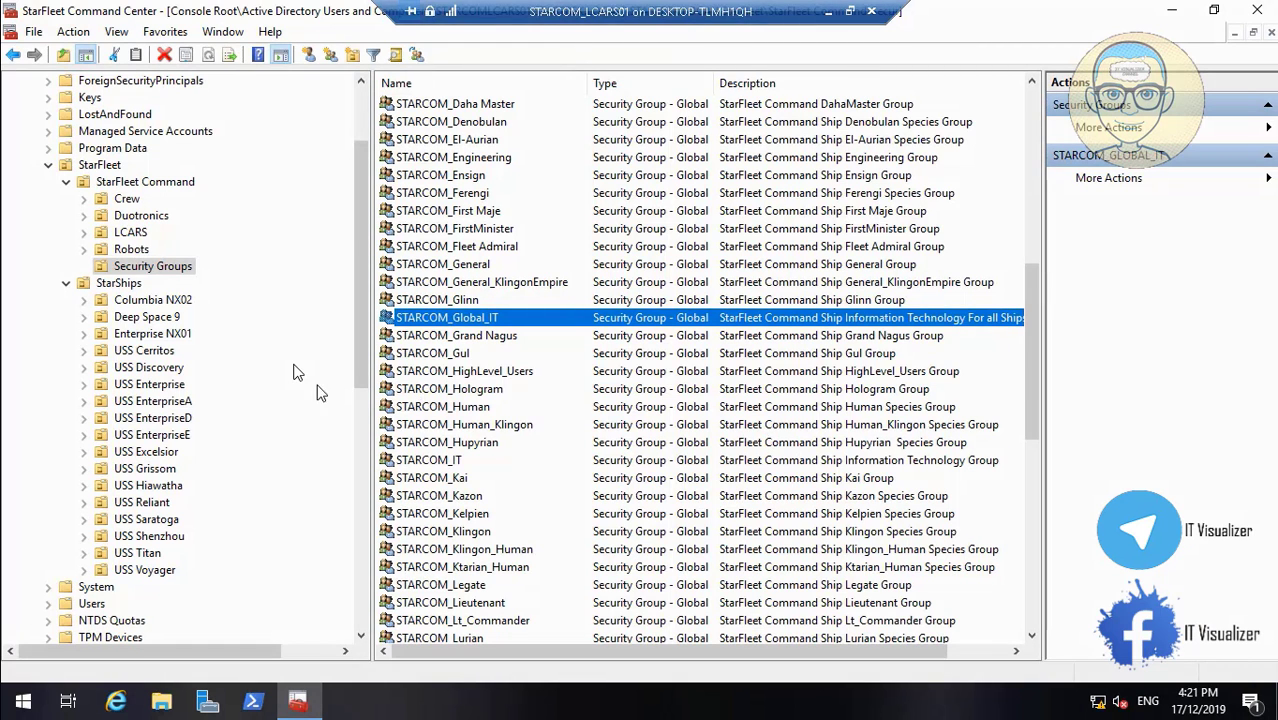
- Add the STARCOM_Global_IT group to the security filtering of the Classic Shell Policy Admin group policy object
{"action": "left_click", "coordinate": [365, 614]}
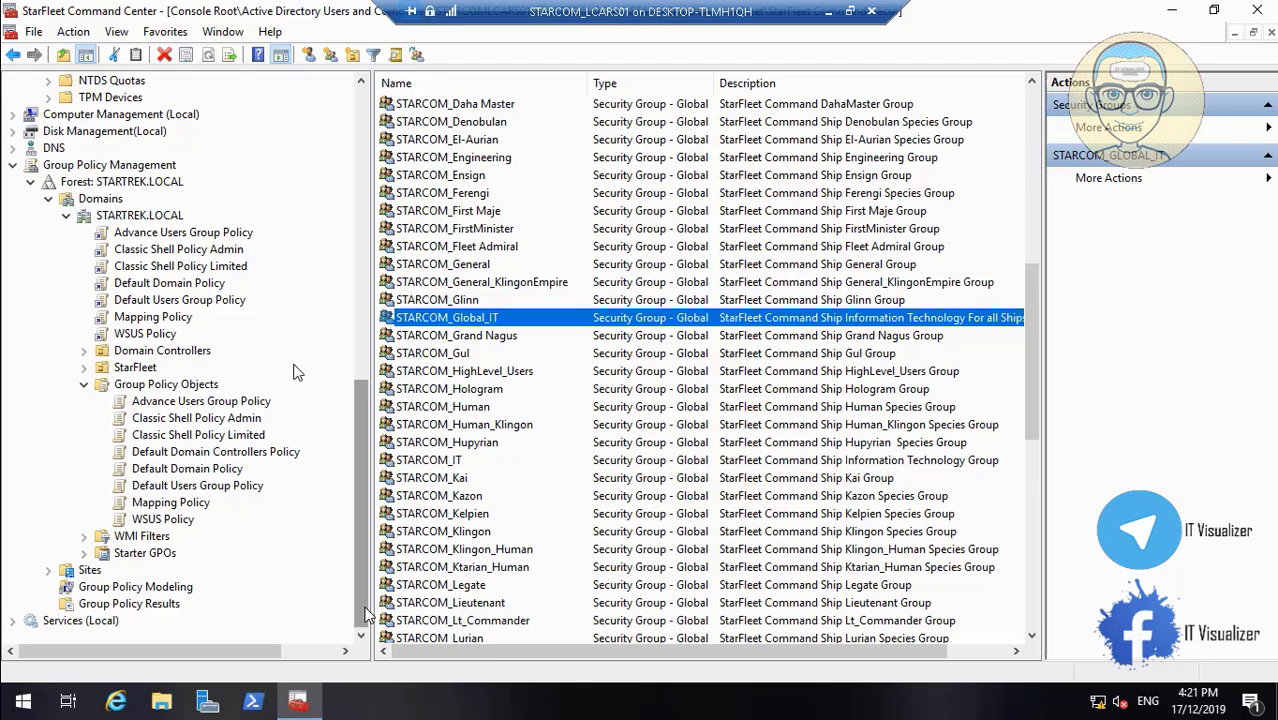
{"action": "left_click", "coordinate": [240, 418]}
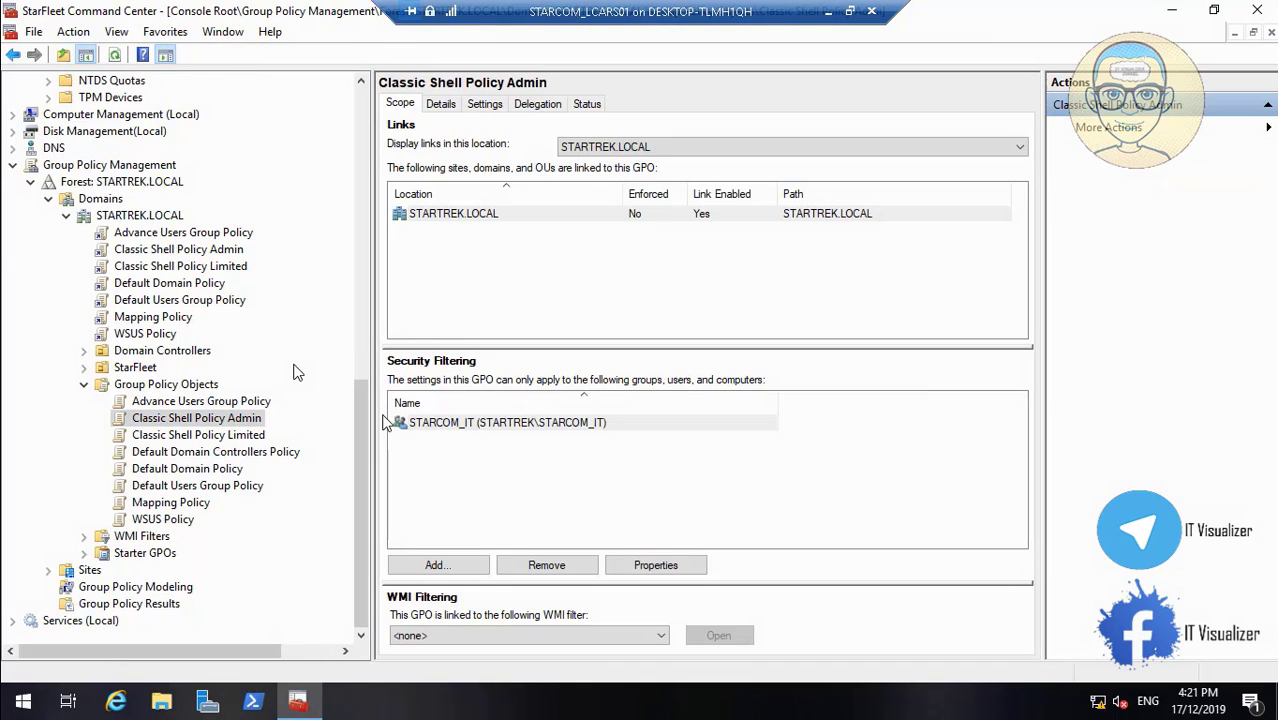
{"action": "left_click", "coordinate": [452, 568]}
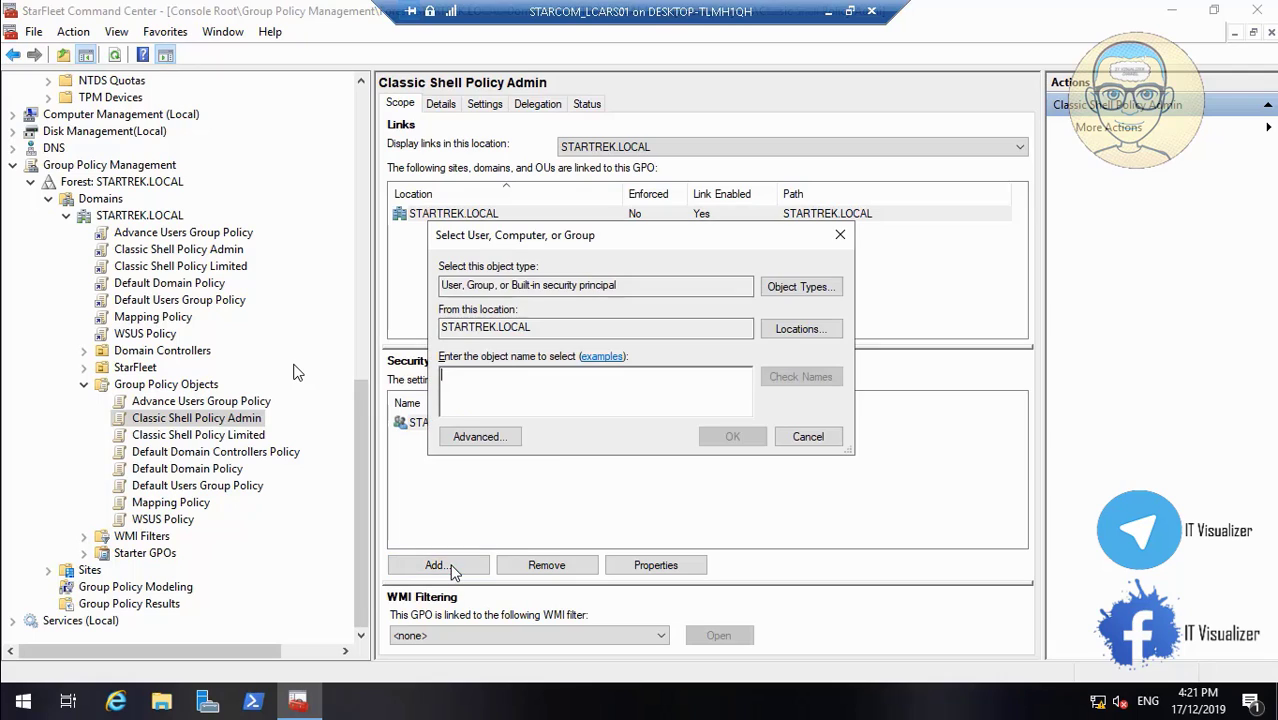
{"action": "type", "text": "star"}
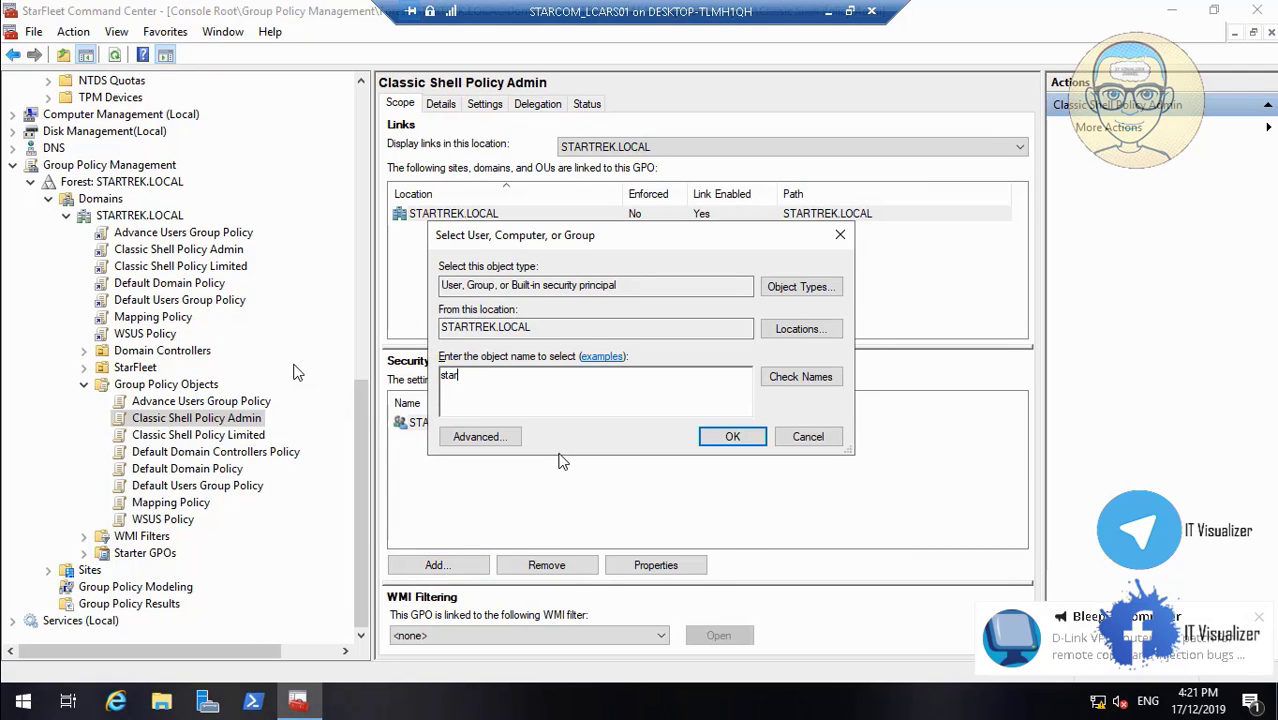
{"action": "type", "text": "com_glo"}
{"action": "left_click", "coordinate": [784, 382]}
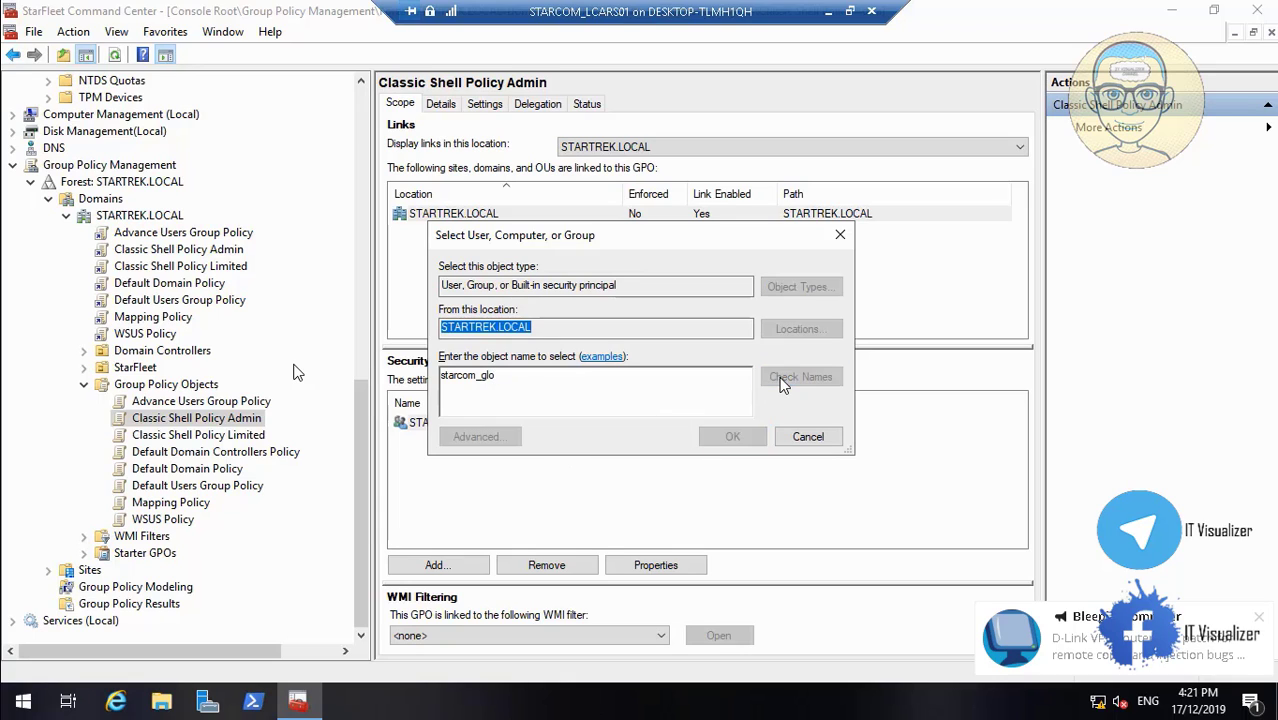
{"action": "left_click", "coordinate": [732, 436]}
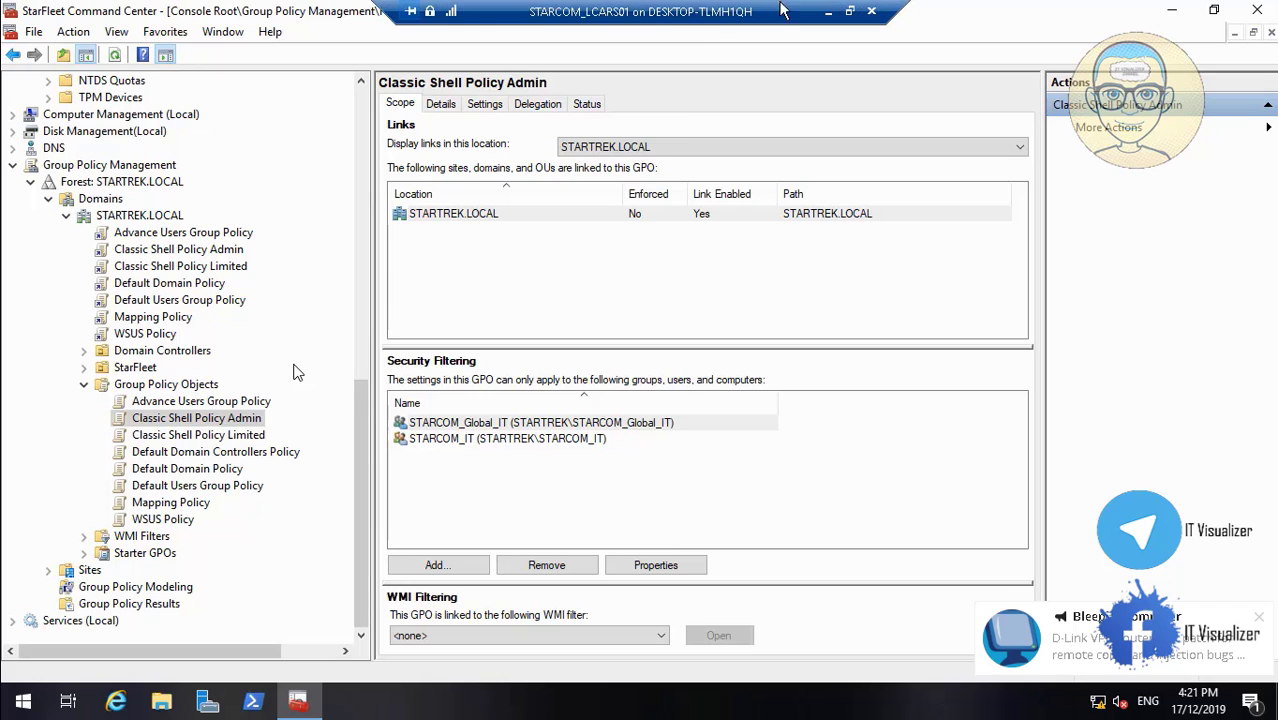
{"action": "left_click", "coordinate": [822, 12]}
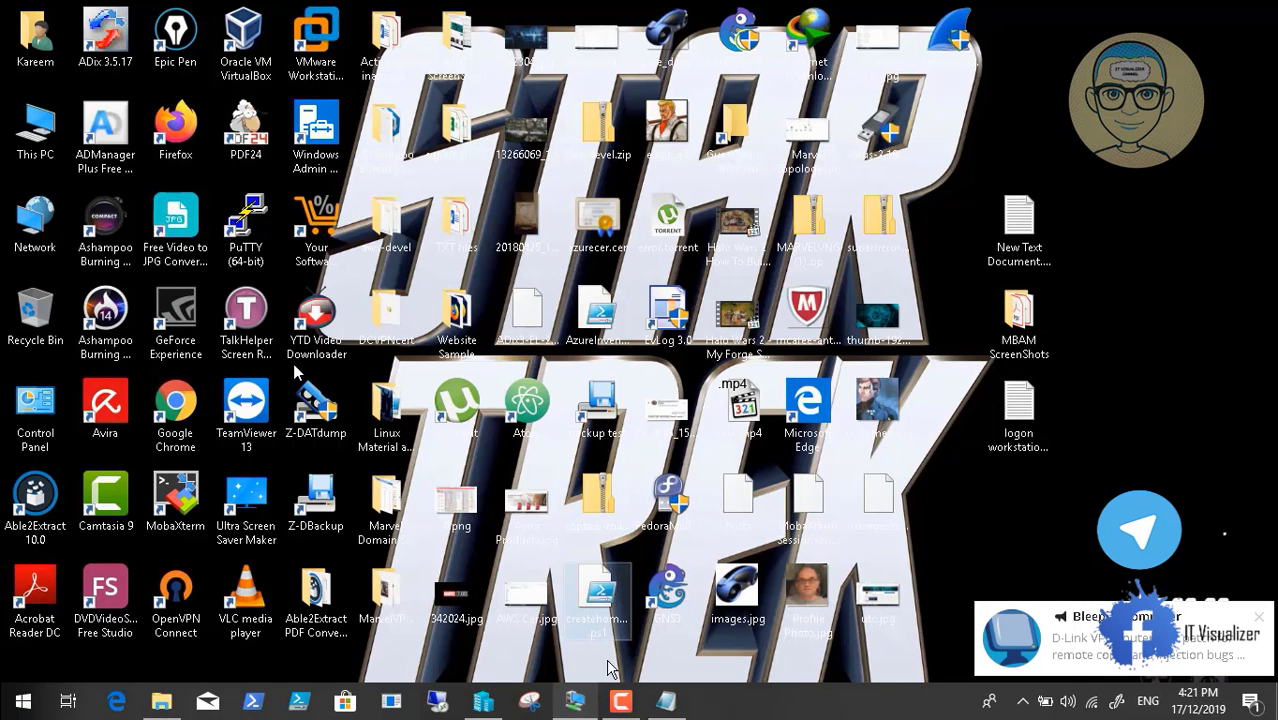
{"action": "left_click", "coordinate": [620, 701]}
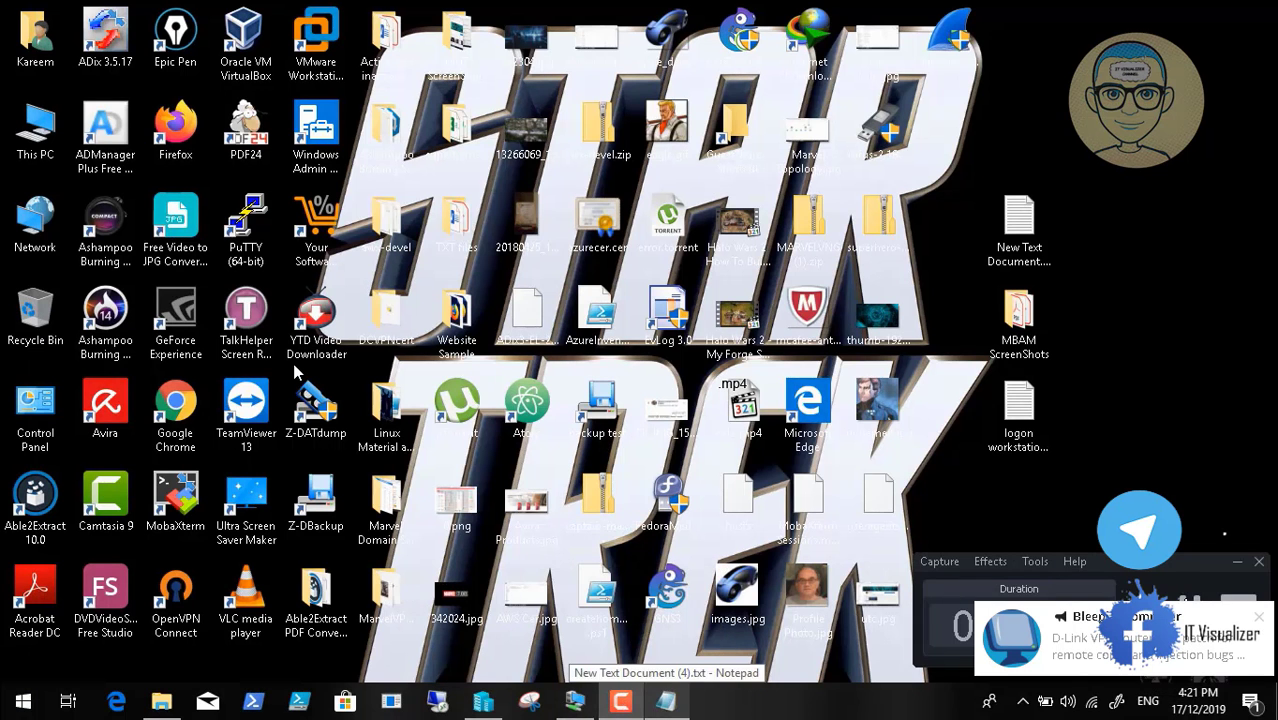